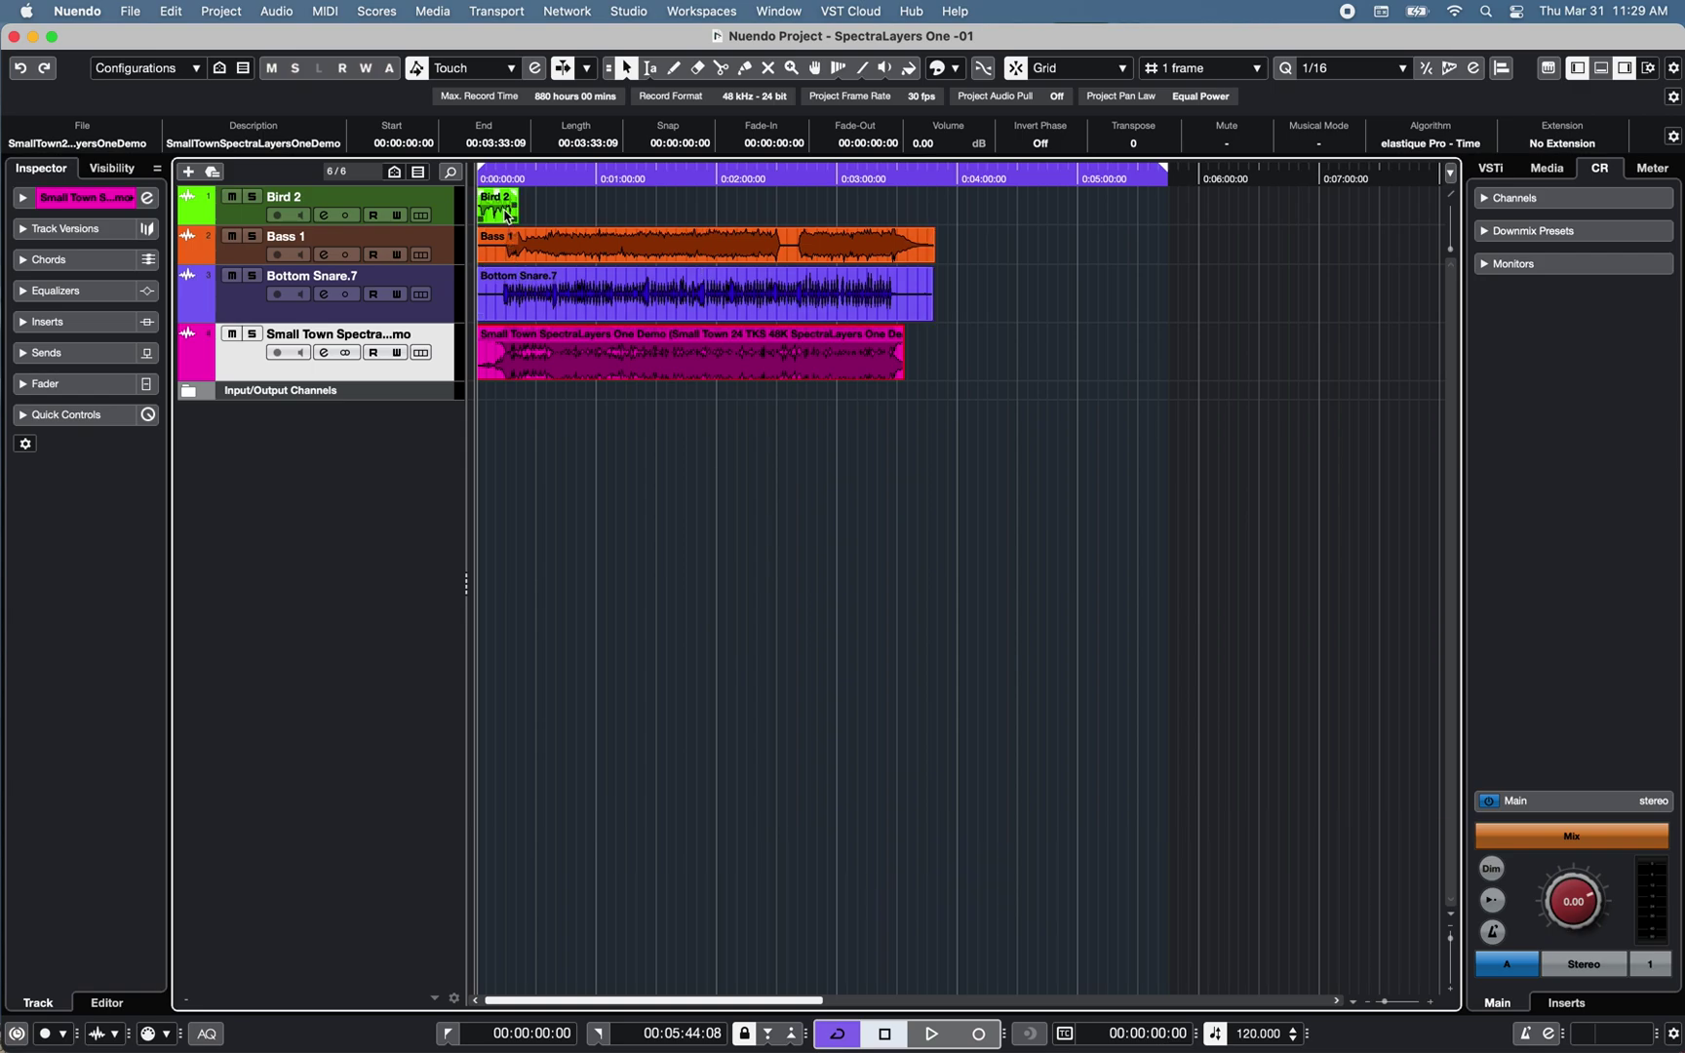
# - Apply the SpectraLayers extension to the Bird 2 event and turn on Add Event
pyautogui.click(507, 217)
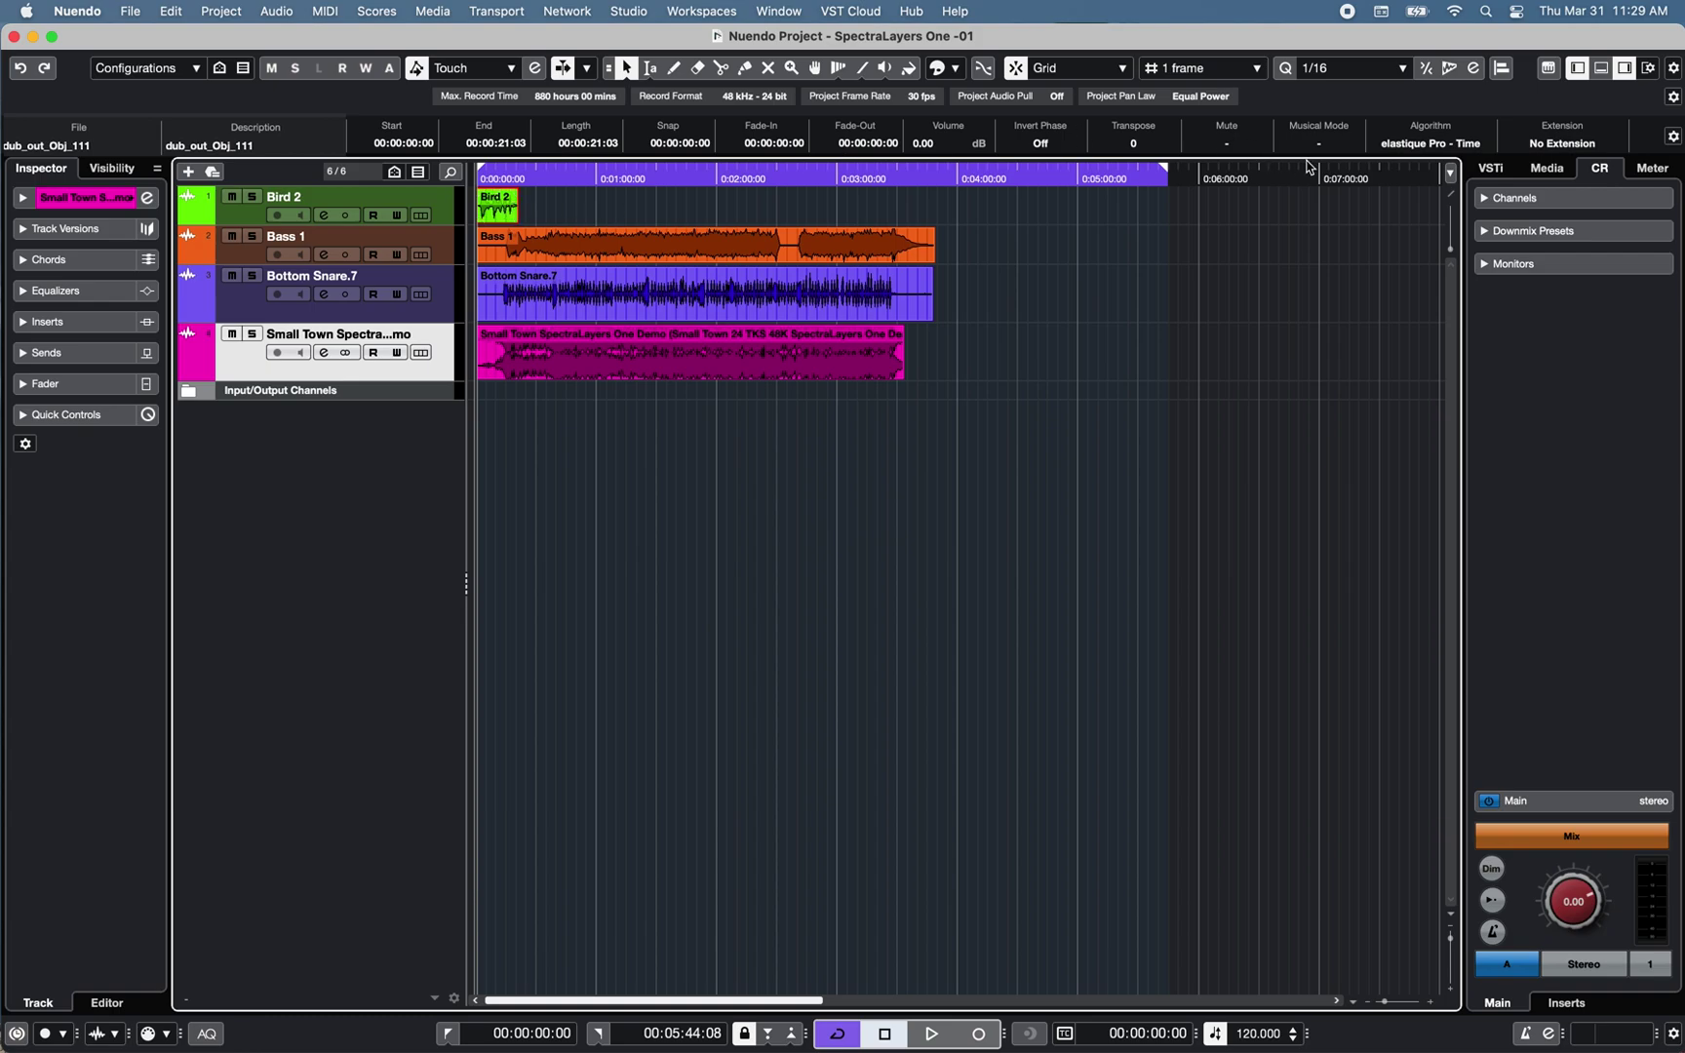
pyautogui.click(1546, 146)
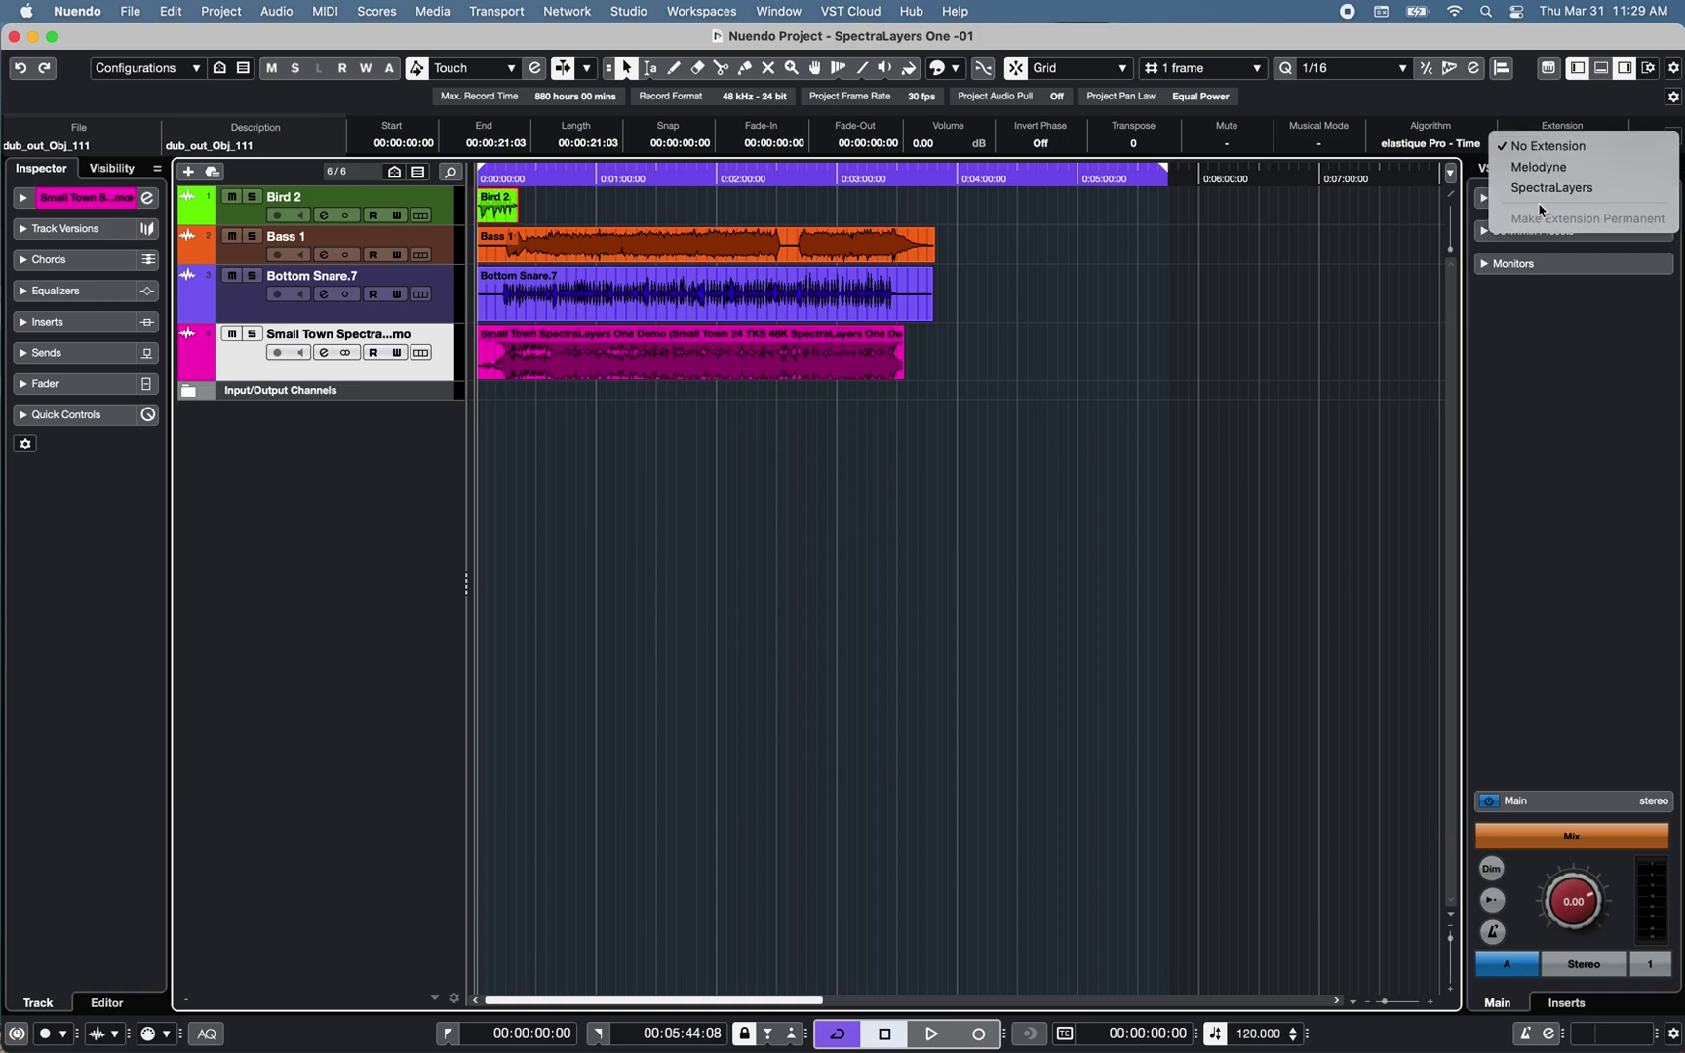
pyautogui.click(1543, 188)
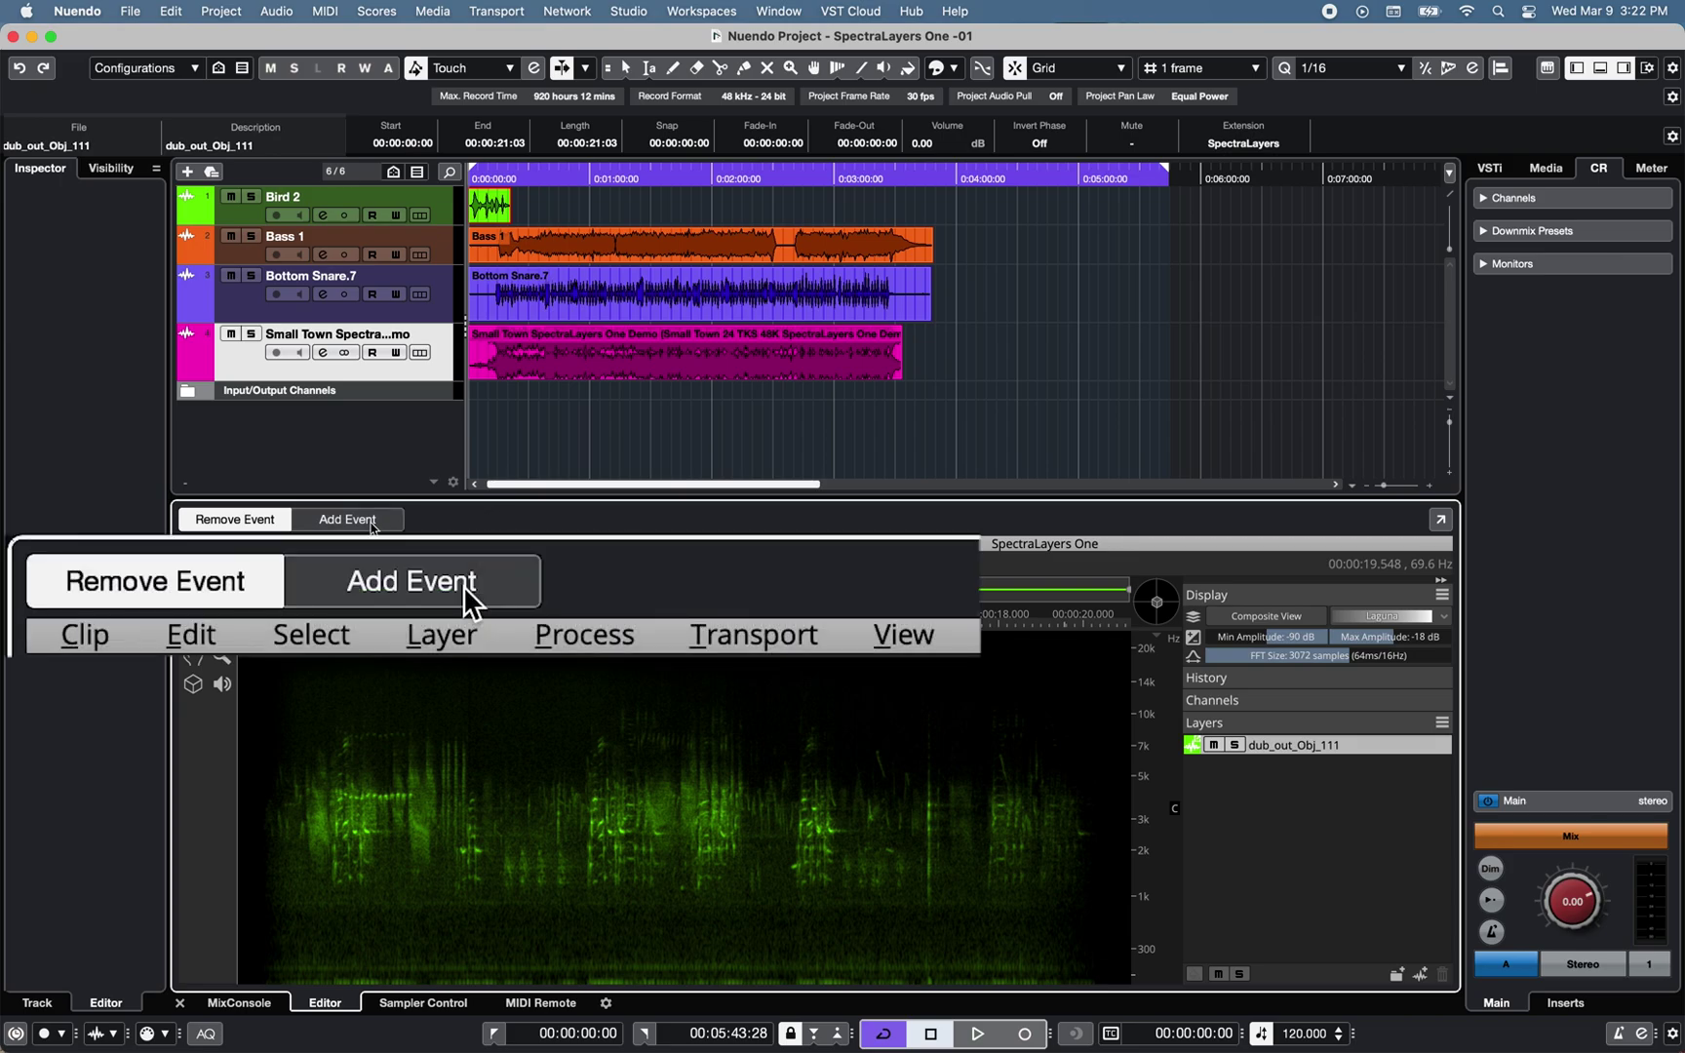
pyautogui.click(372, 524)
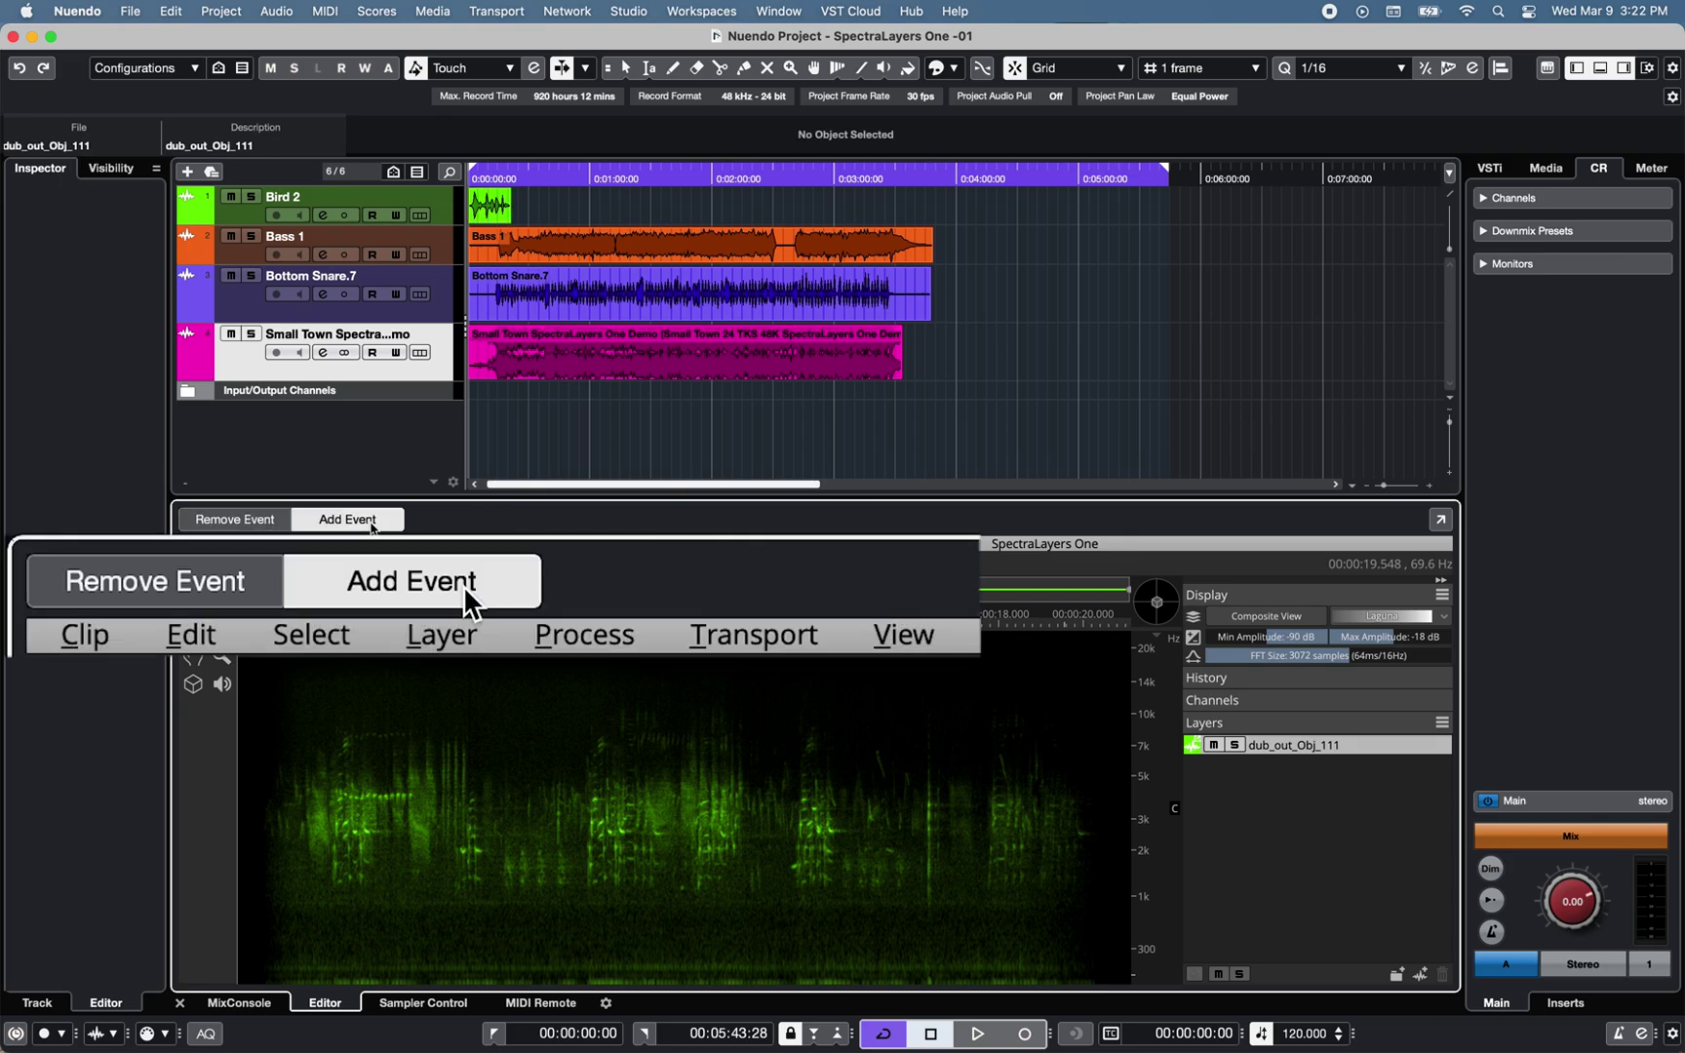
# - Add Bass 1 and Bottom Snare.7 as layers, then compare the mono and stereo events
pyautogui.click(520, 259)
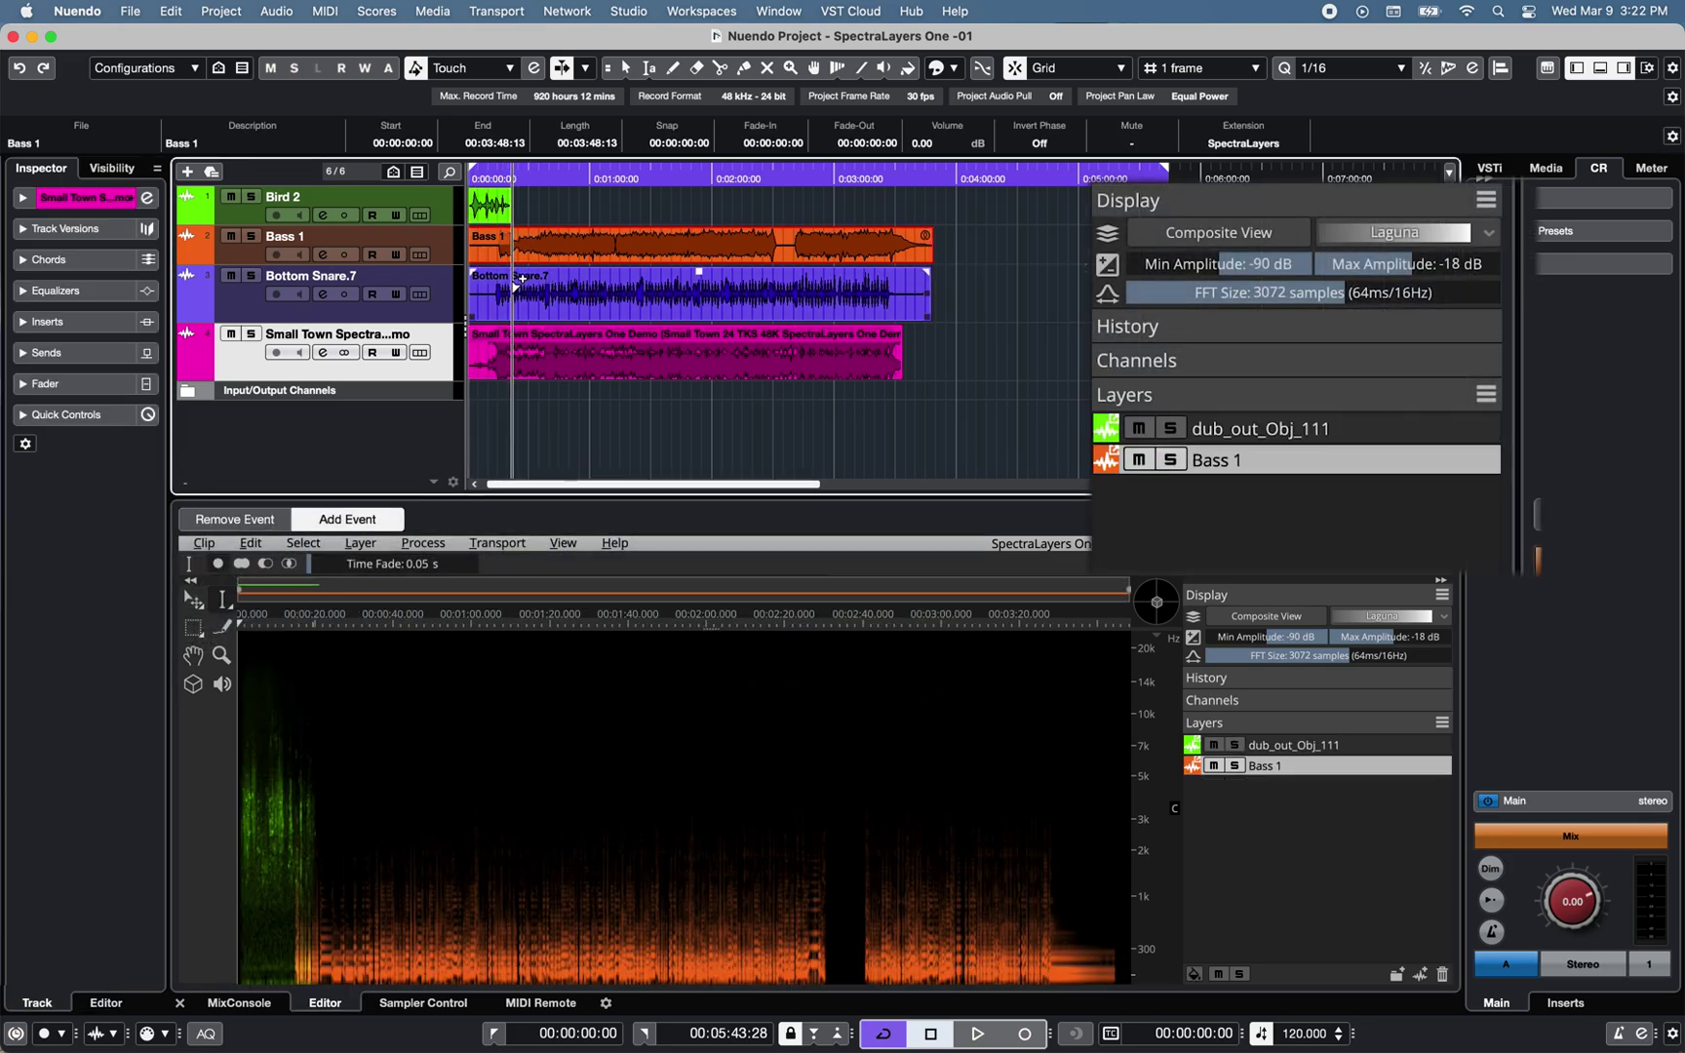
pyautogui.click(522, 280)
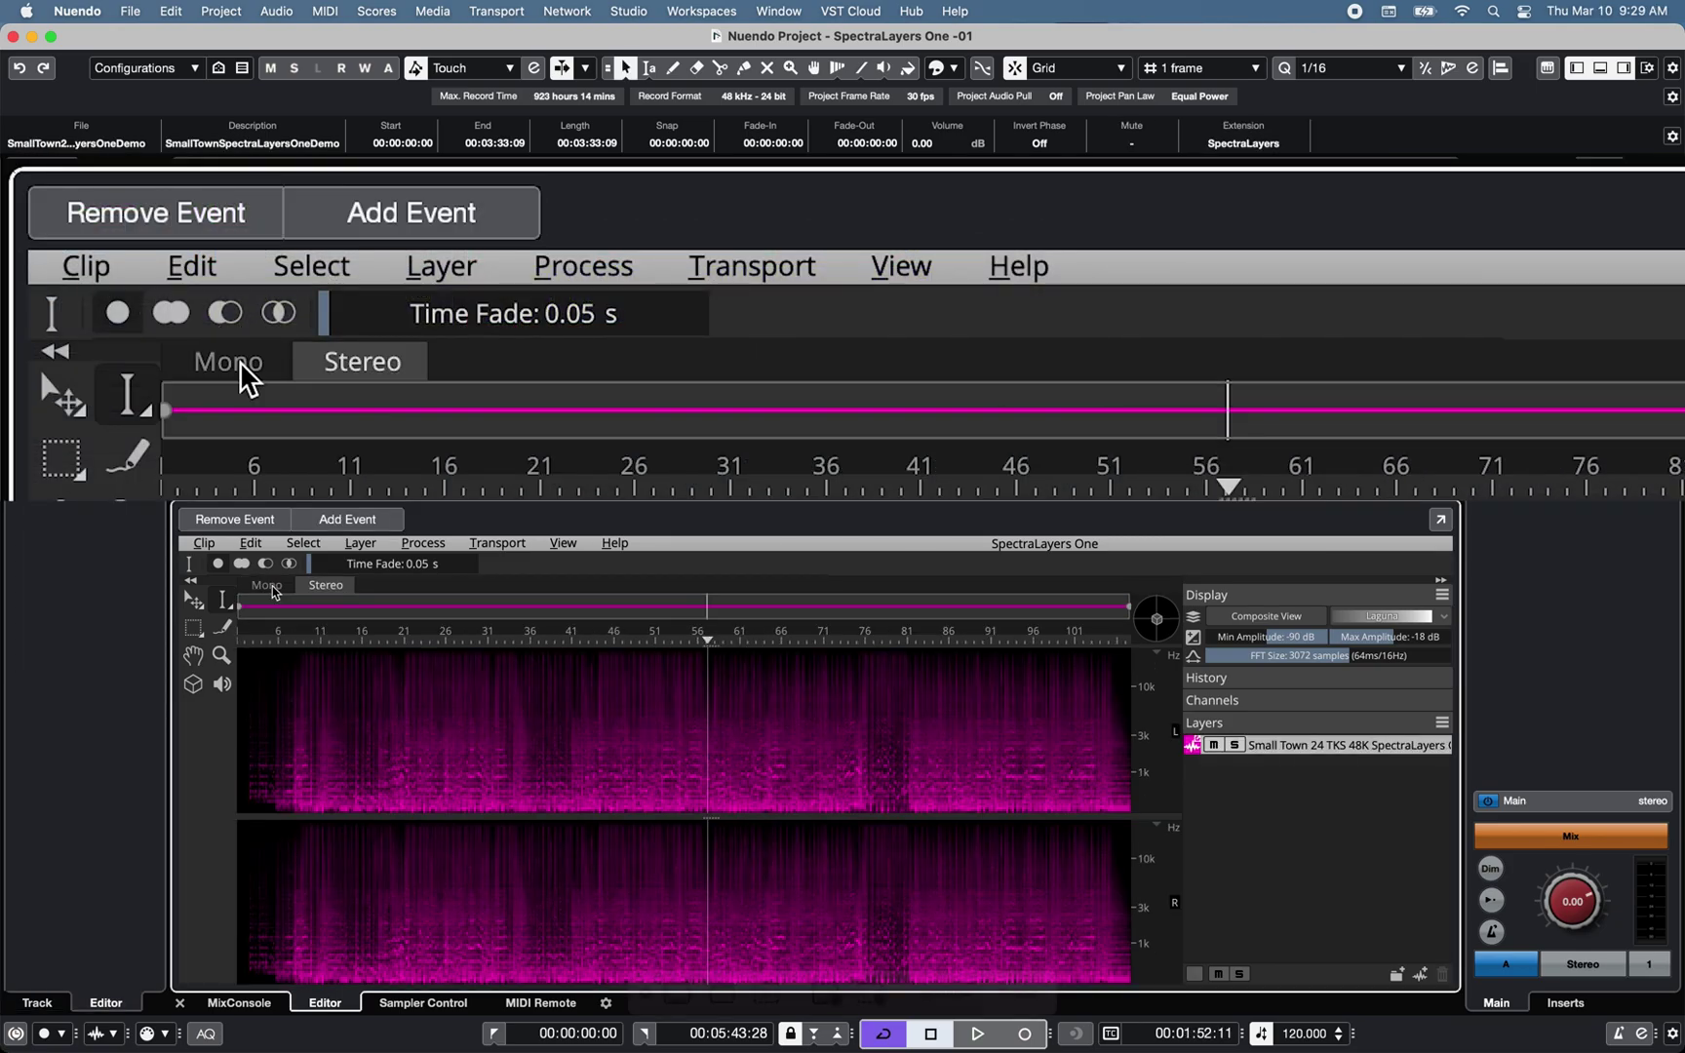
pyautogui.click(270, 587)
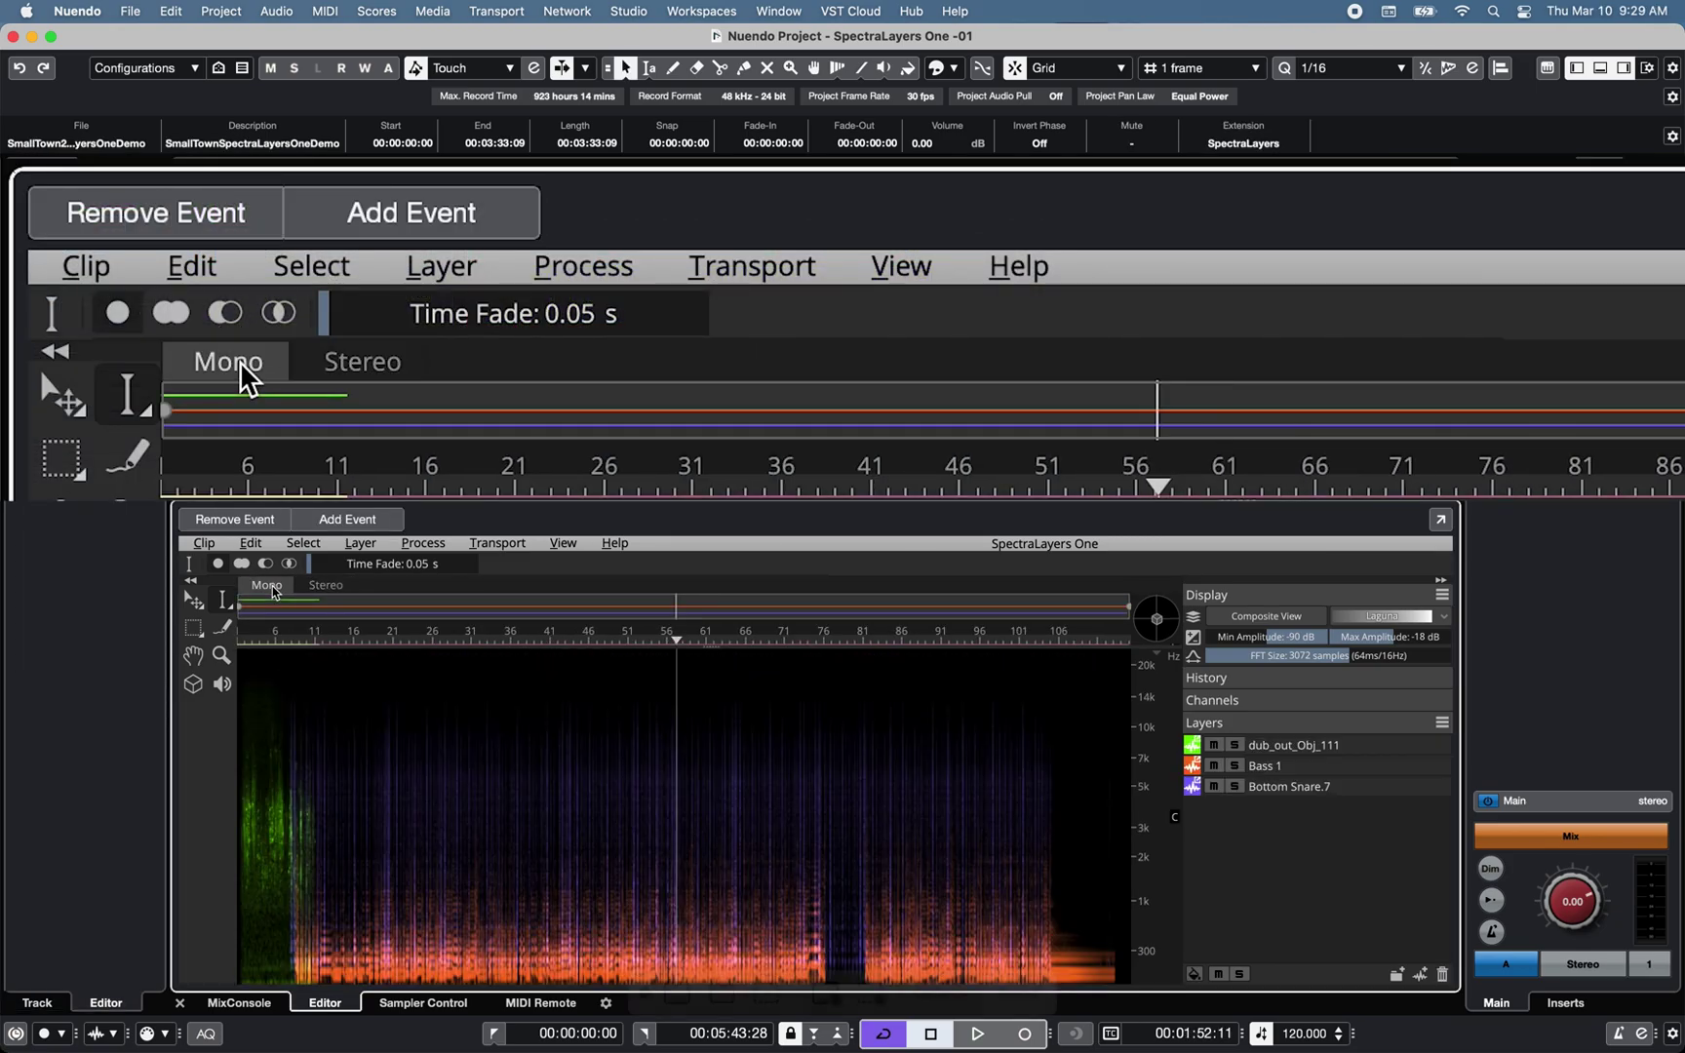
pyautogui.click(321, 587)
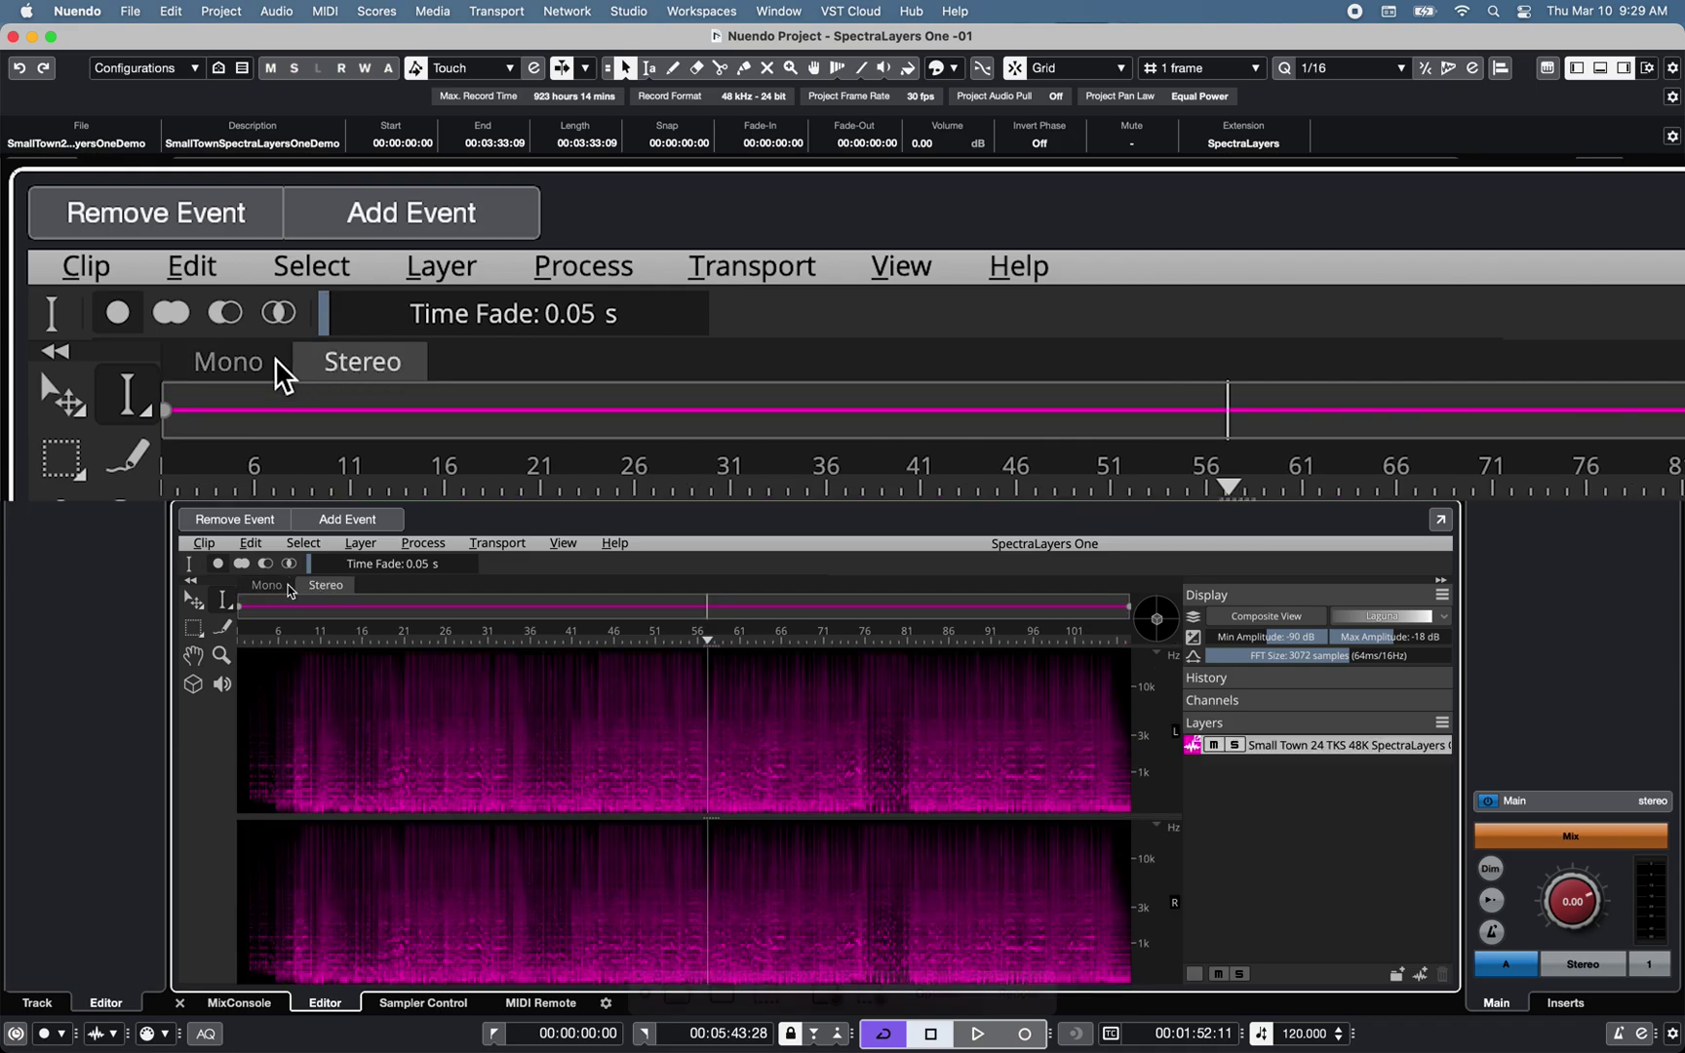
pyautogui.click(274, 588)
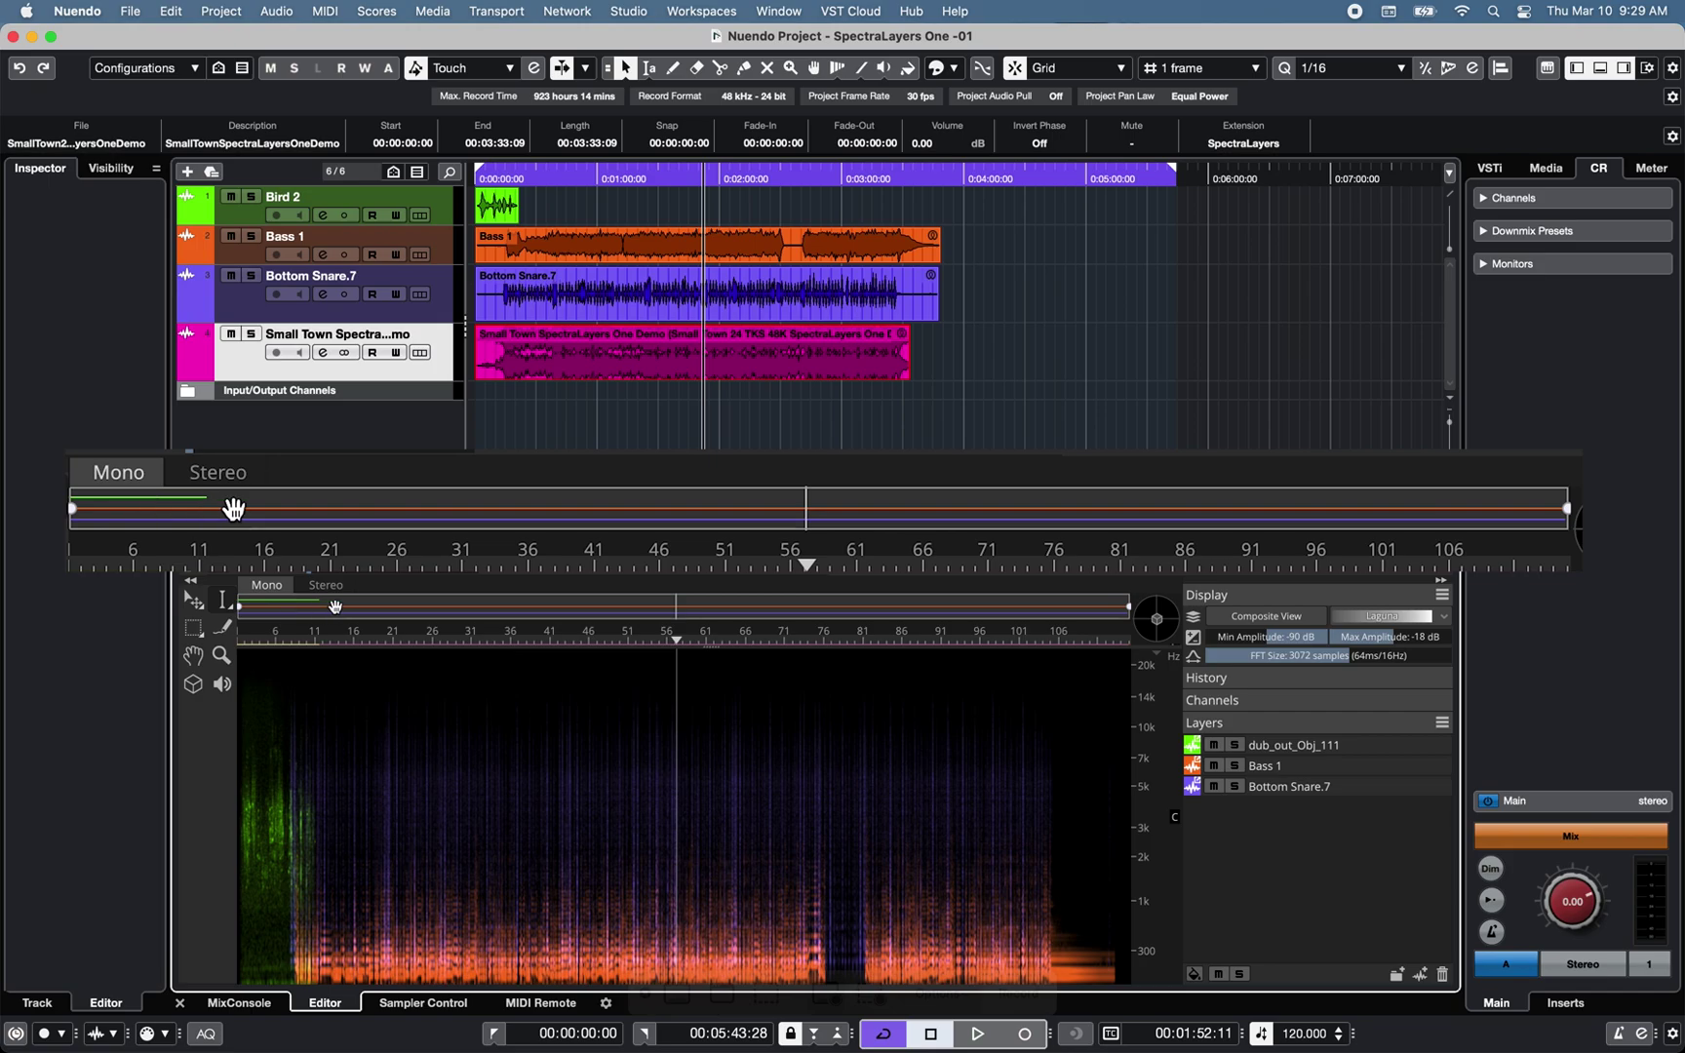
# - Open waveform panes above the spectrograms of the mono and stereo events
pyautogui.moveTo(693, 645); pyautogui.dragTo(697, 741)
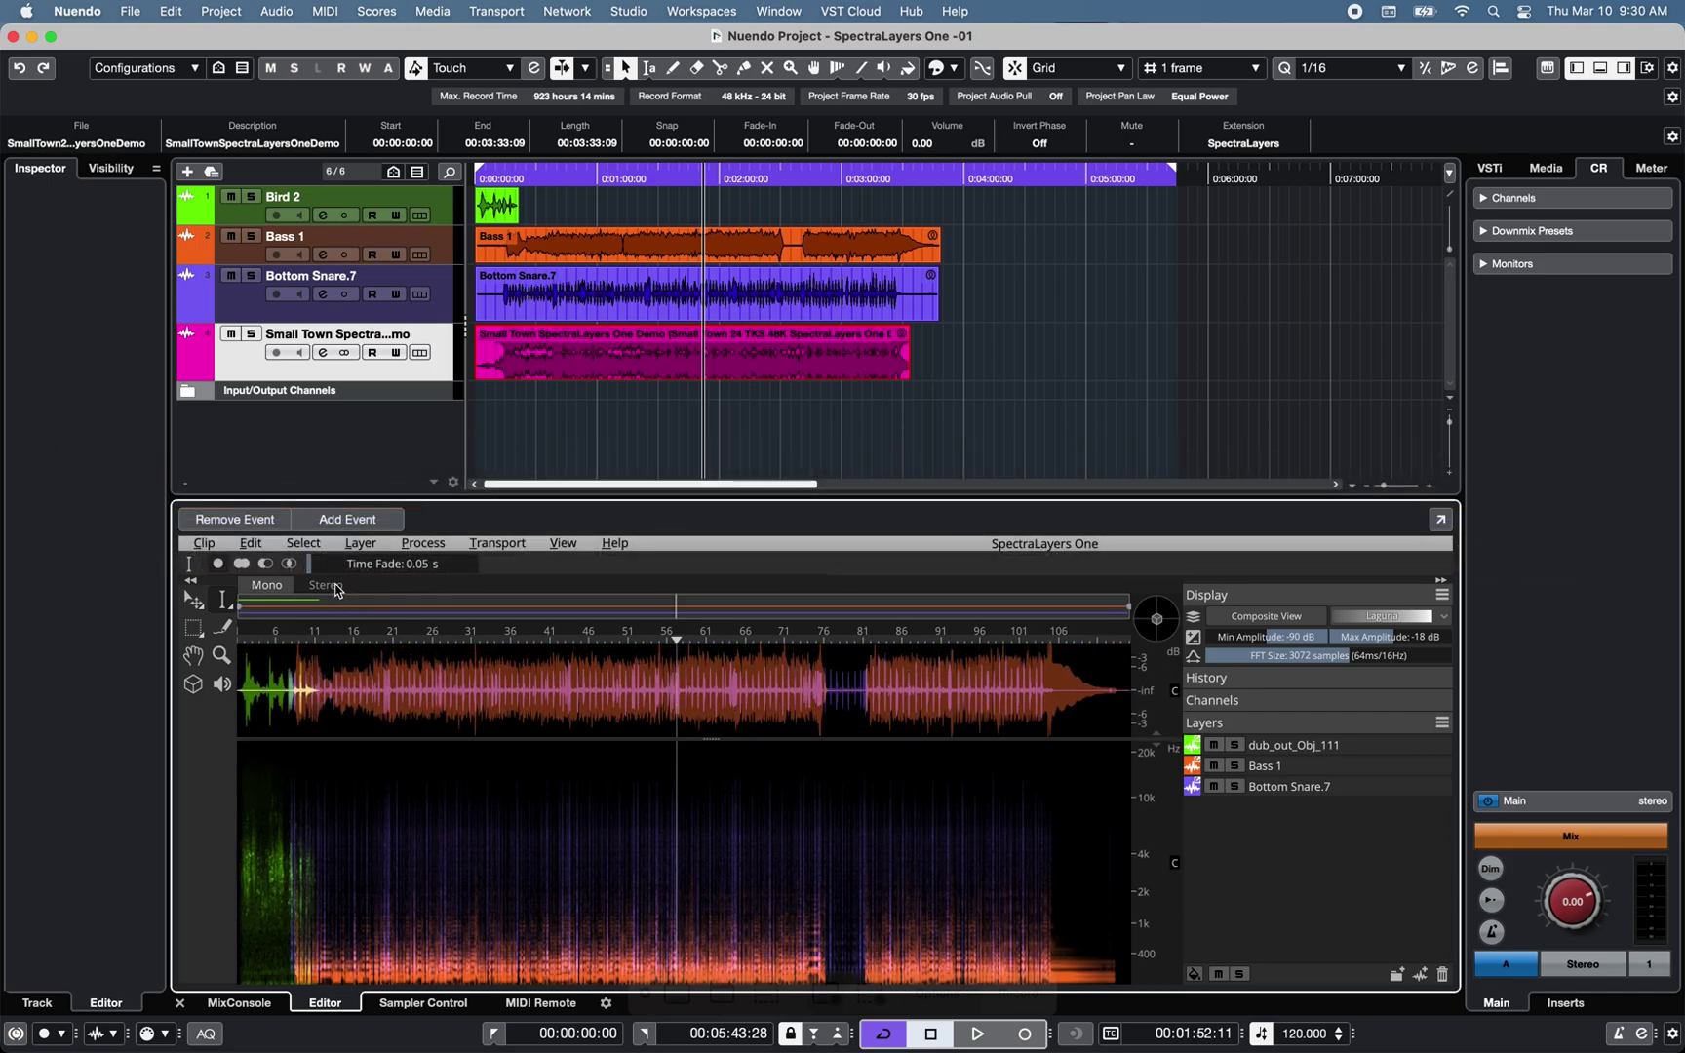
pyautogui.click(326, 585)
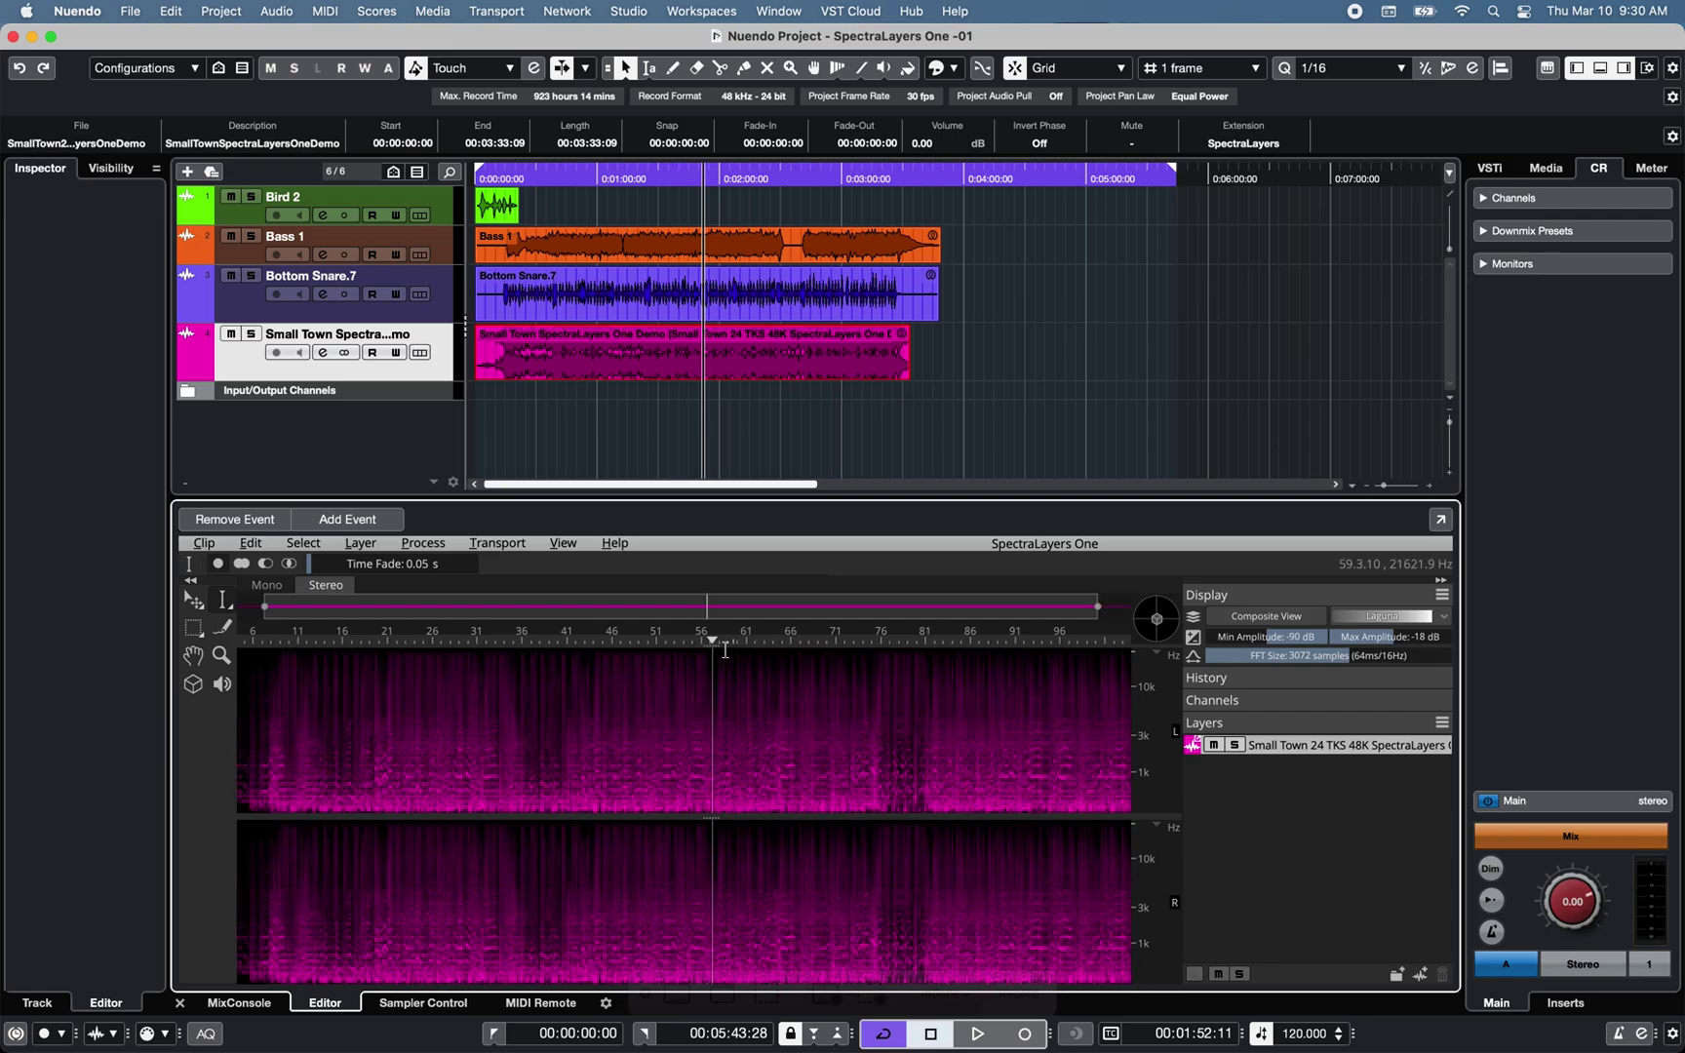
pyautogui.moveTo(715, 642); pyautogui.dragTo(710, 719)
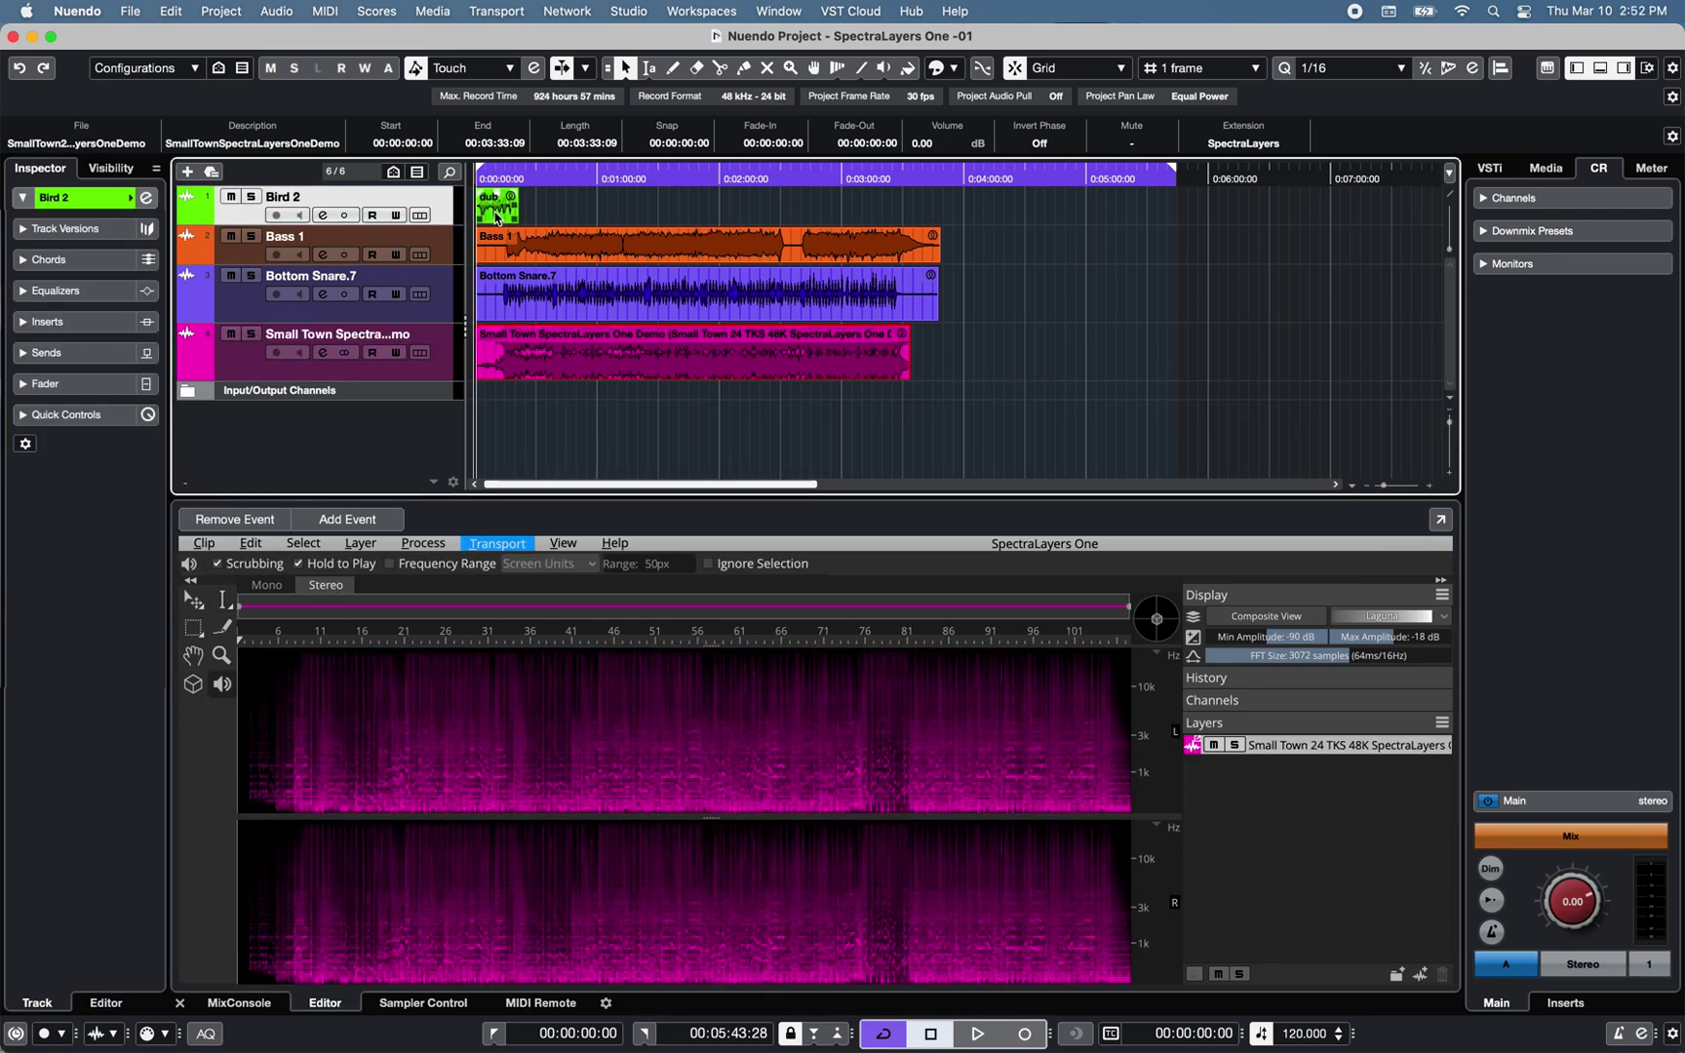
pyautogui.click(497, 216)
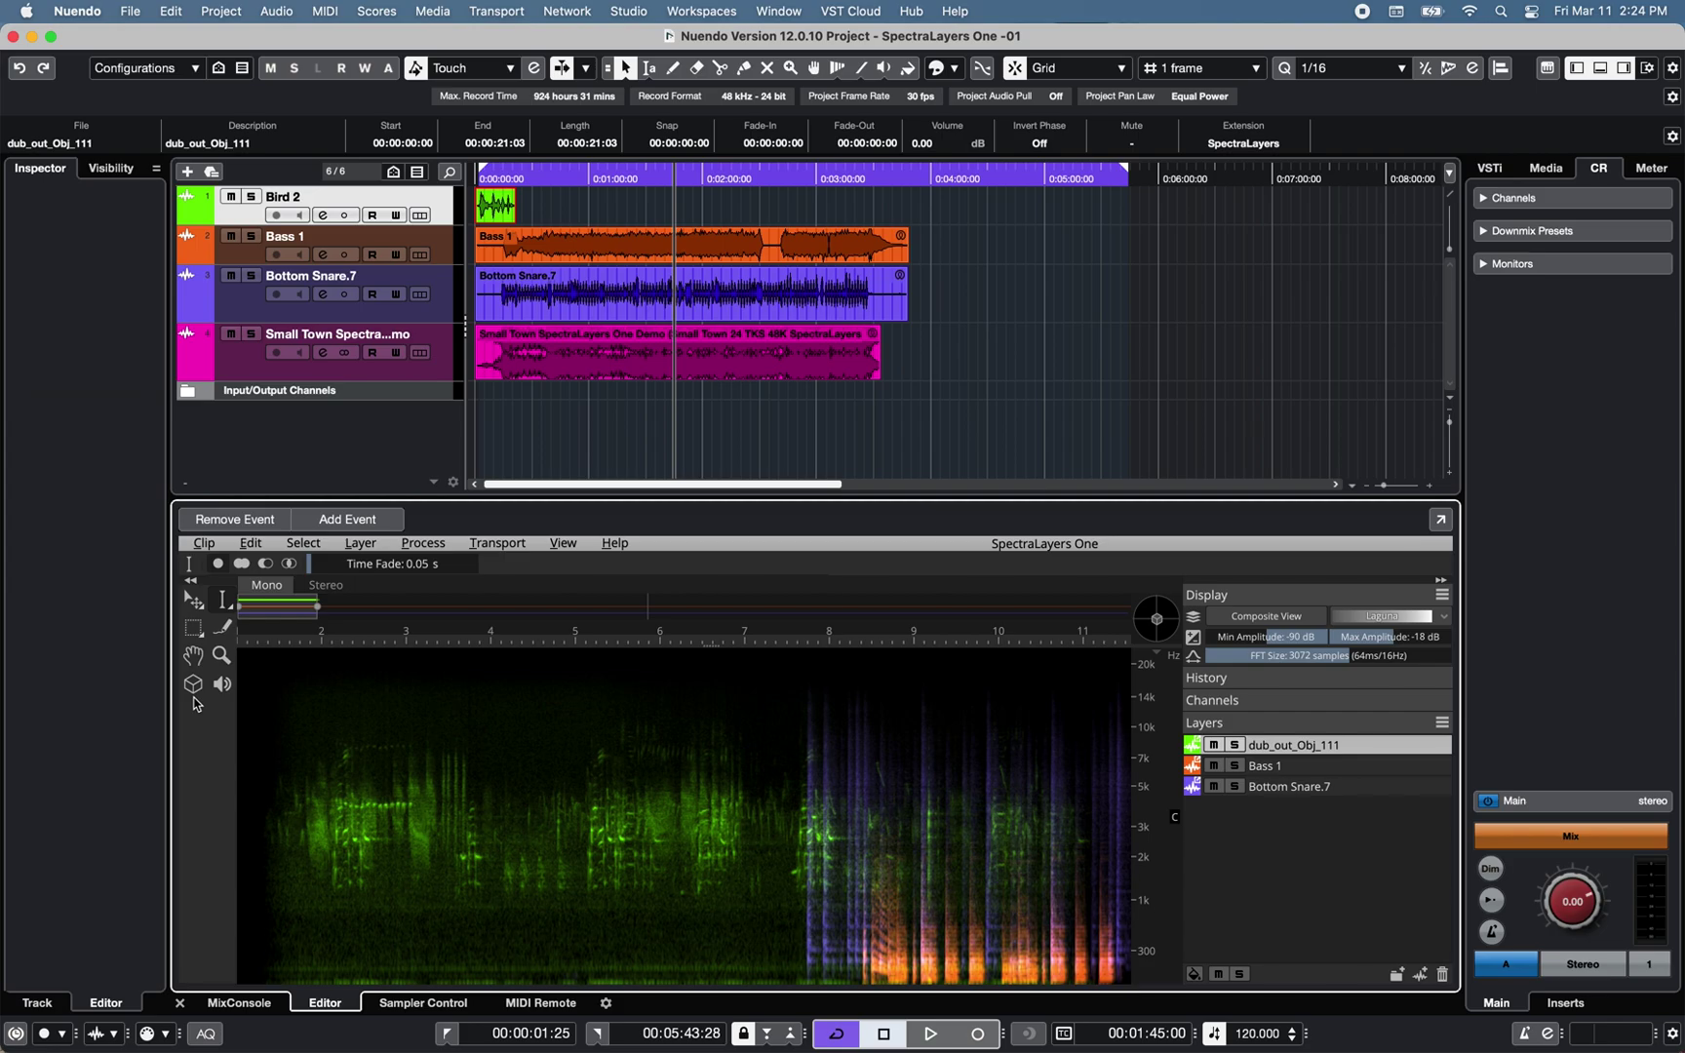
pyautogui.click(192, 686)
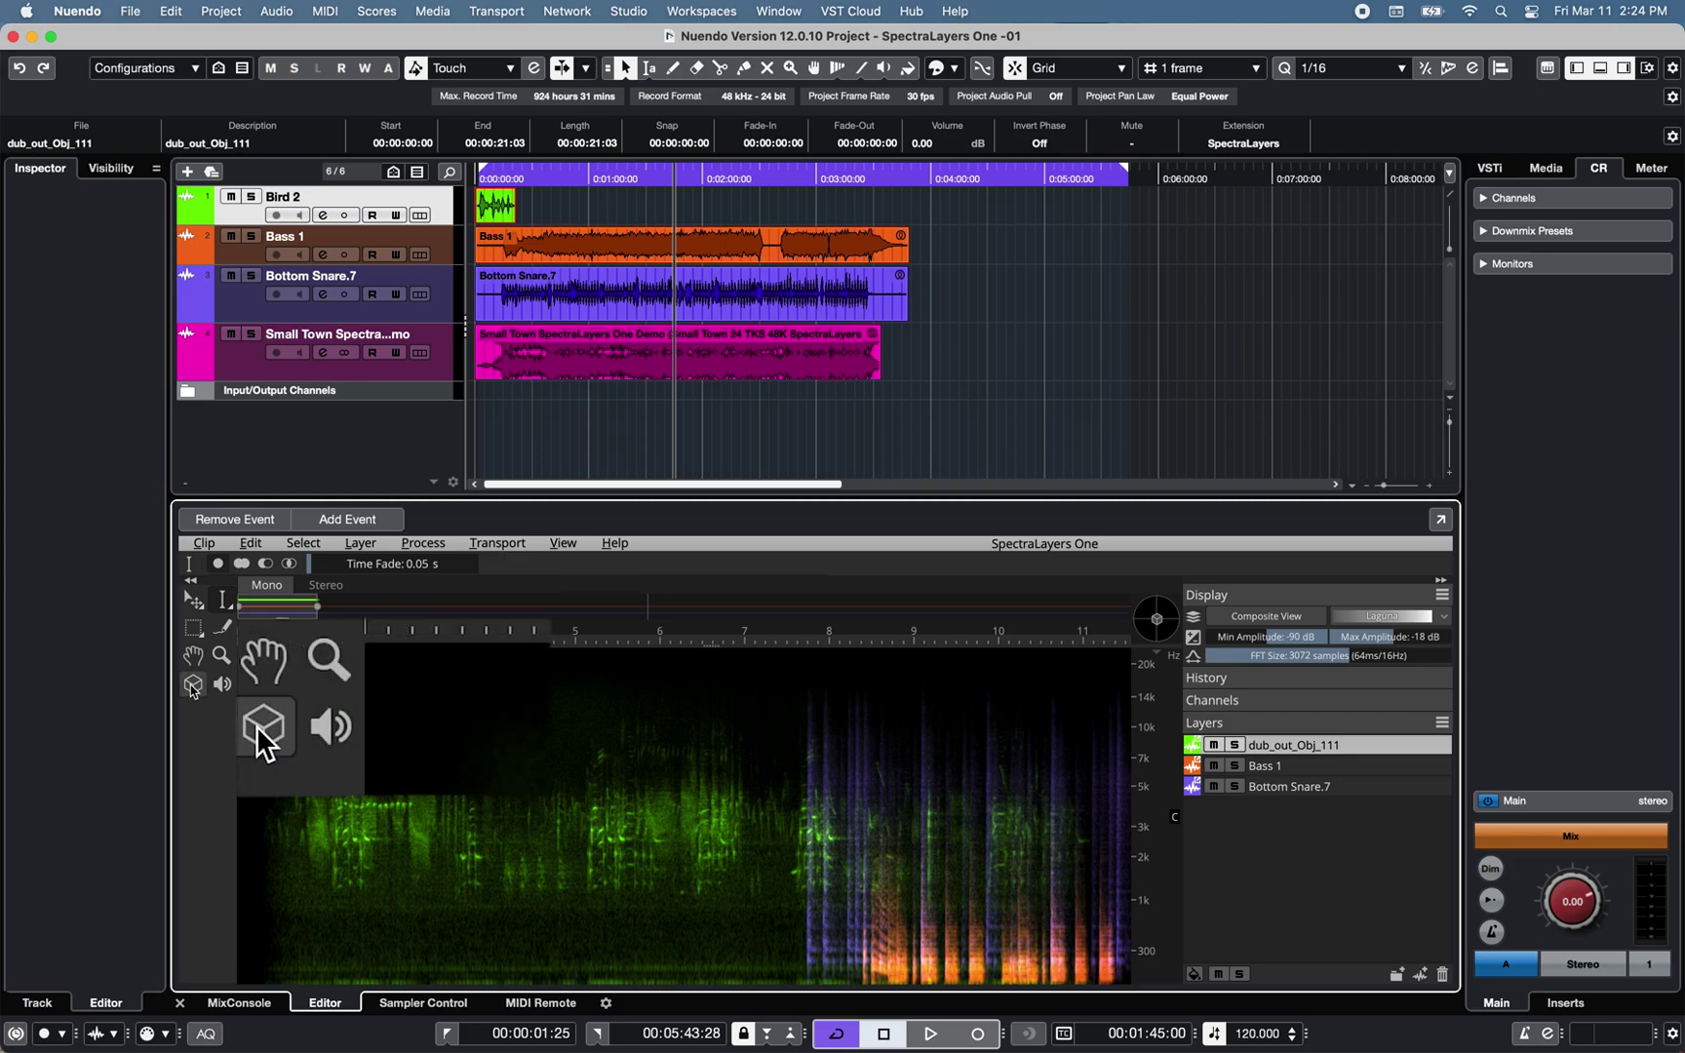
pyautogui.click(192, 685)
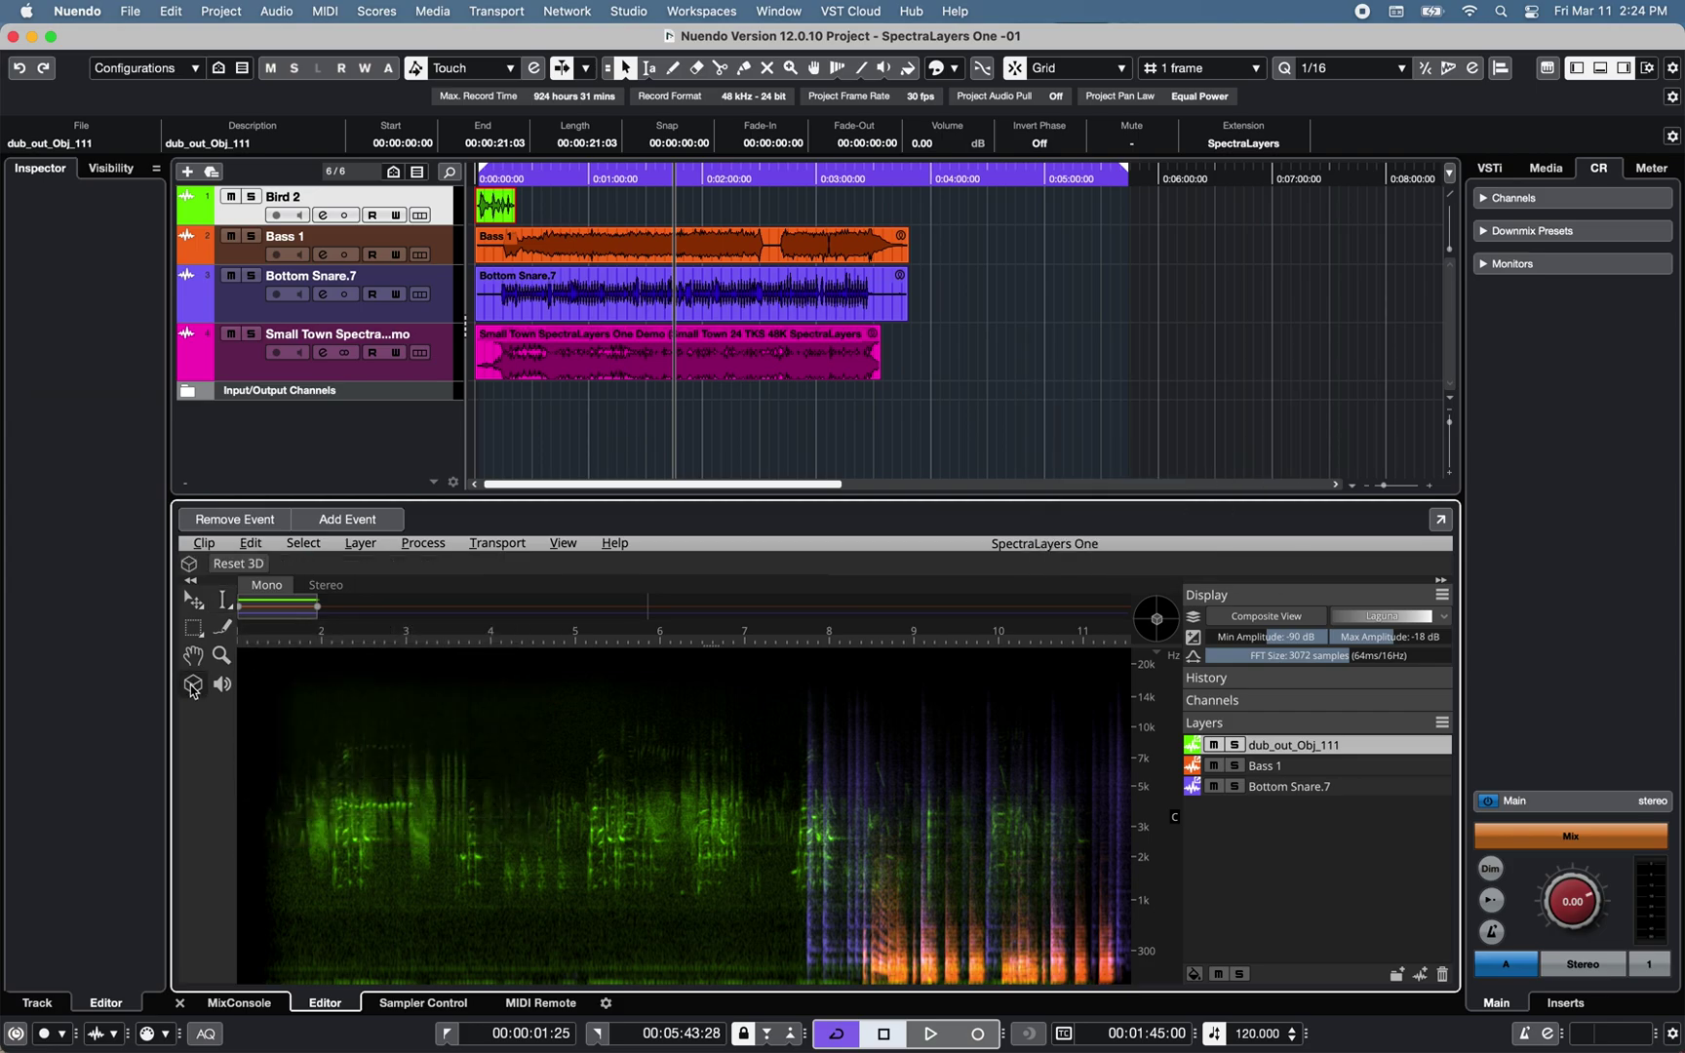
pyautogui.moveTo(458, 834); pyautogui.dragTo(497, 739)
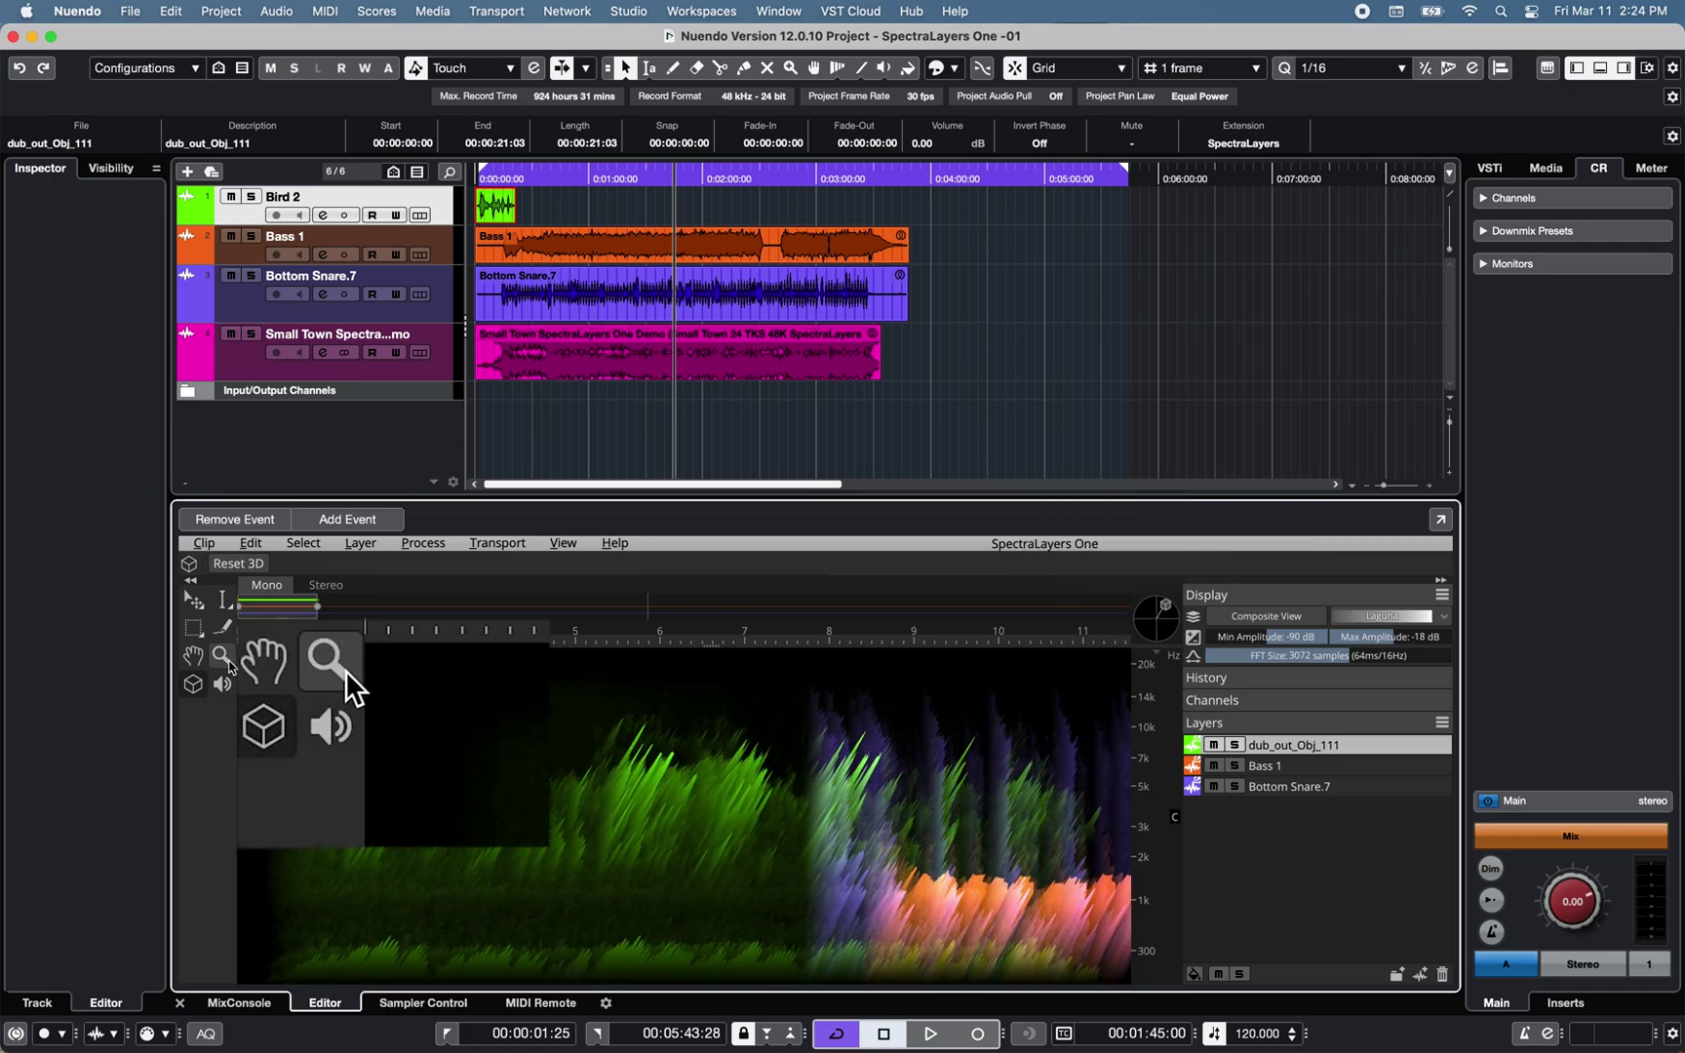
pyautogui.click(222, 655)
pyautogui.click(517, 793)
pyautogui.scroll(-3, 474, 772)
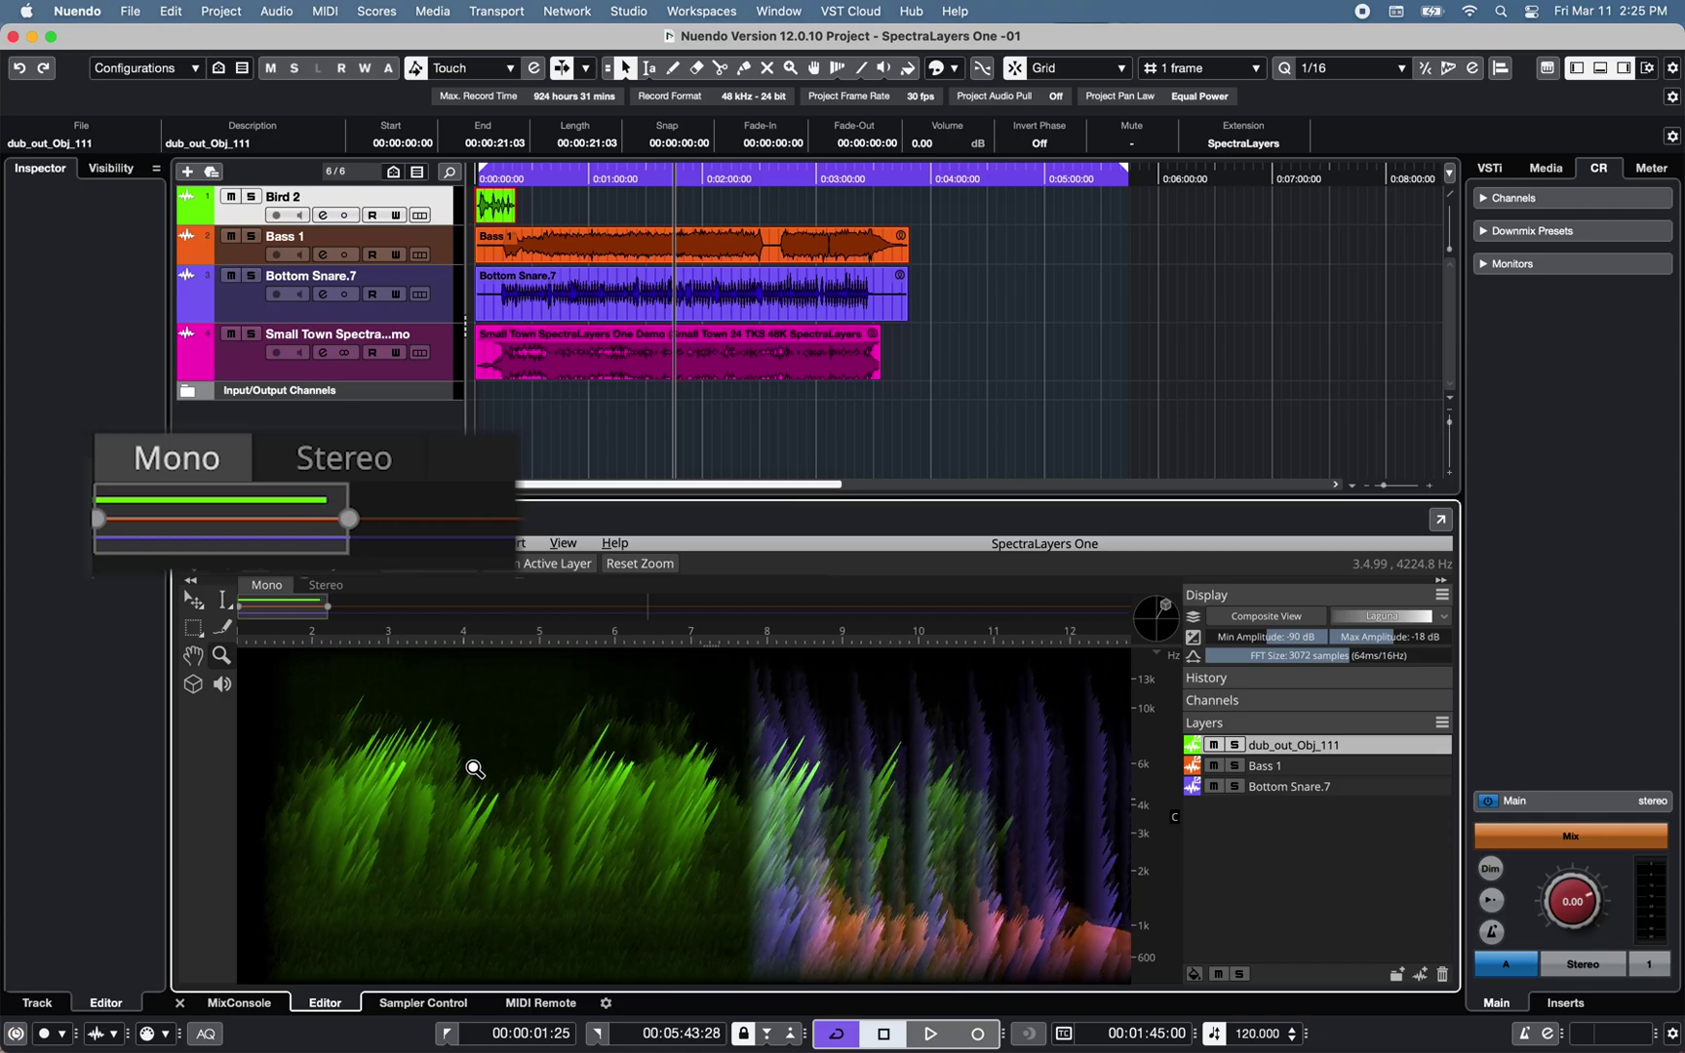
pyautogui.scroll(4, 755, 809)
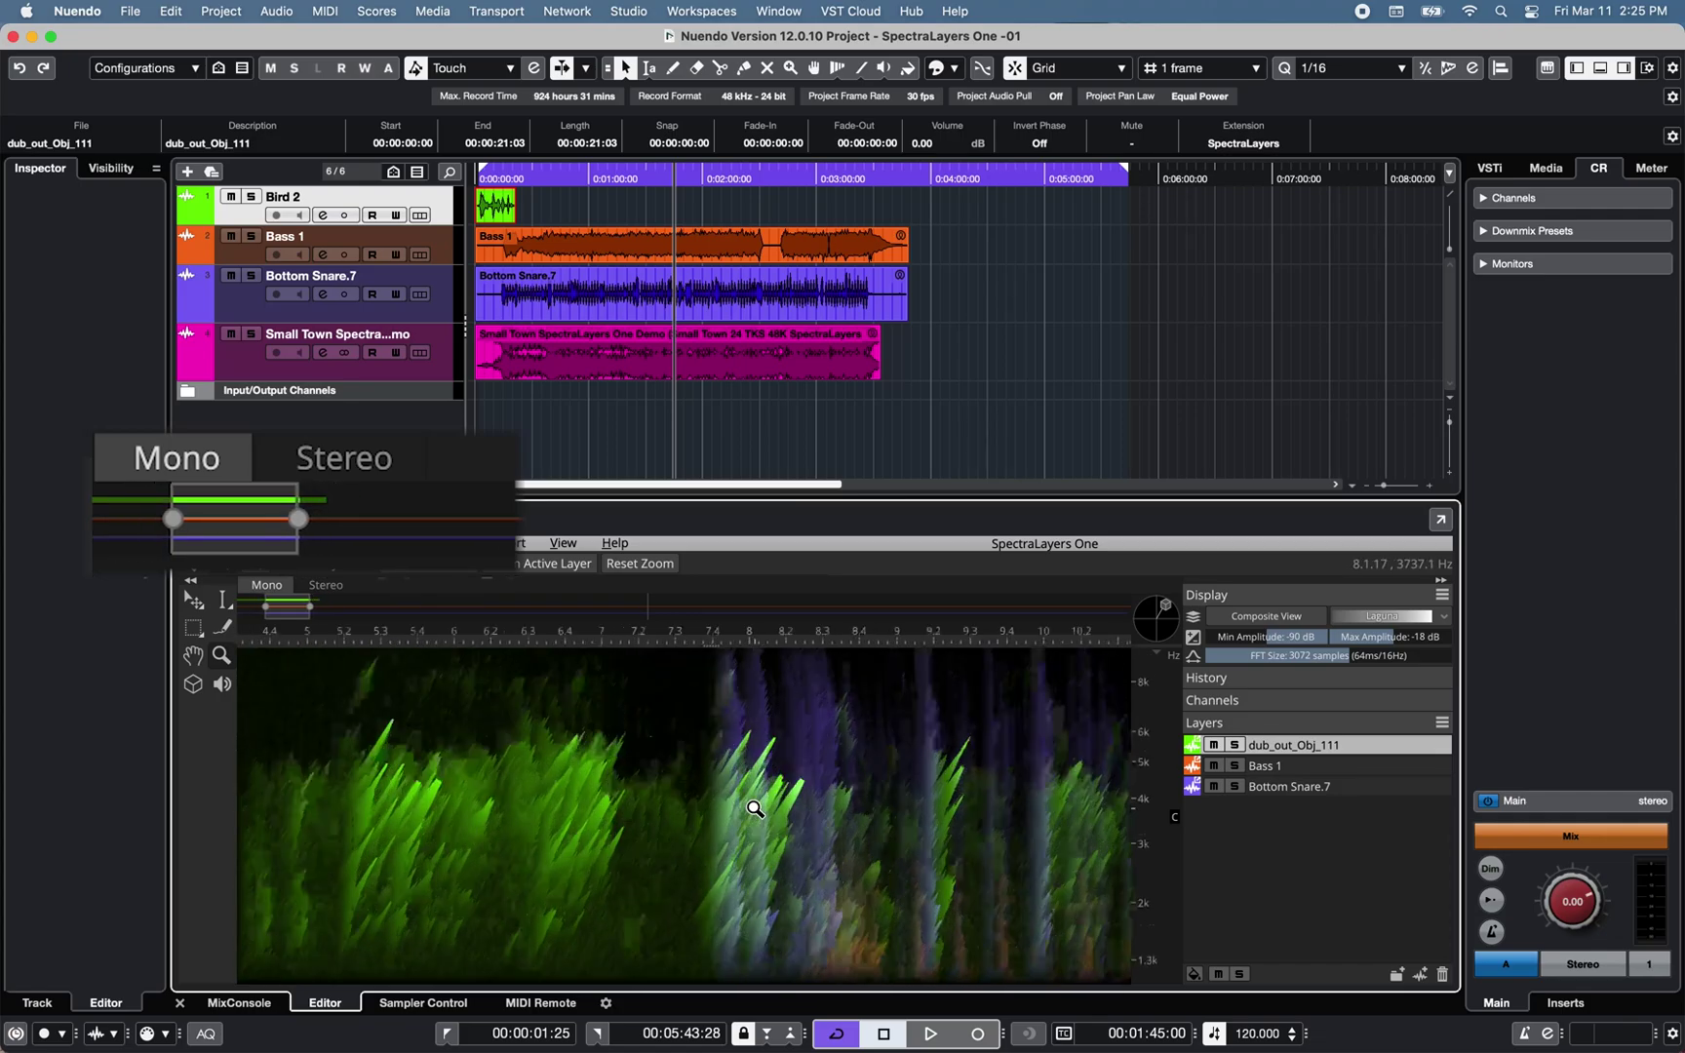
pyautogui.scroll(3, 711, 801)
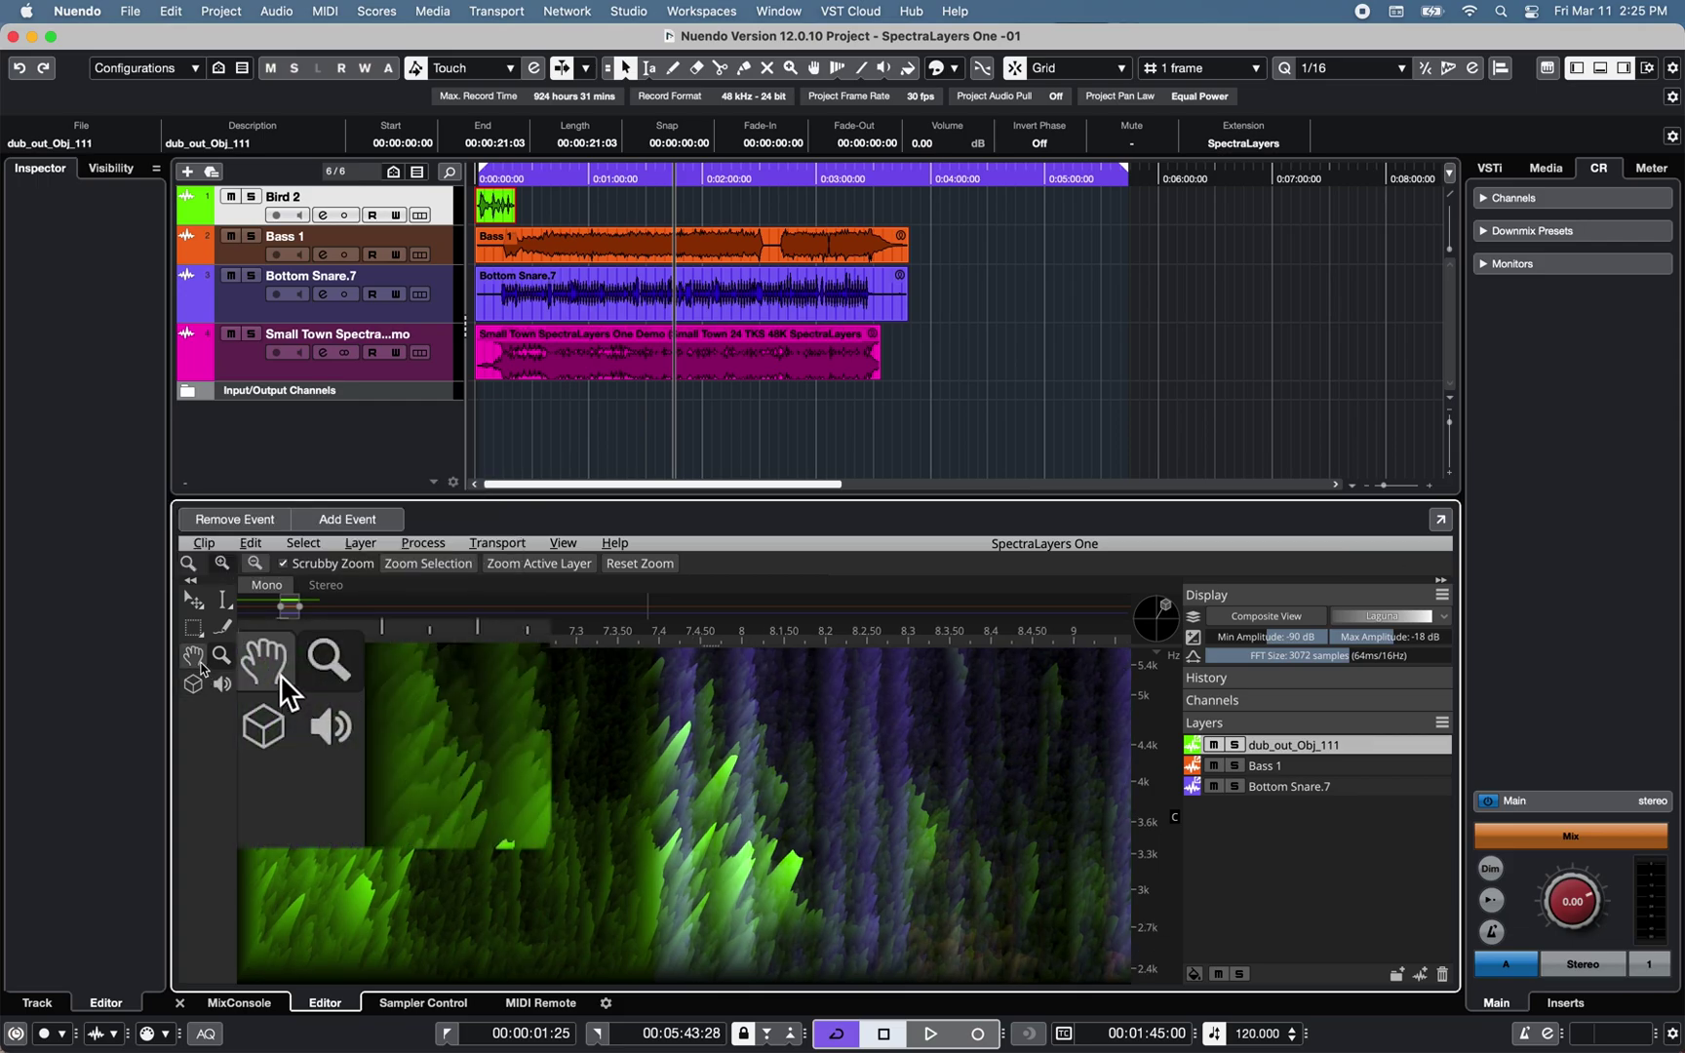
pyautogui.moveTo(791, 764); pyautogui.dragTo(663, 759)
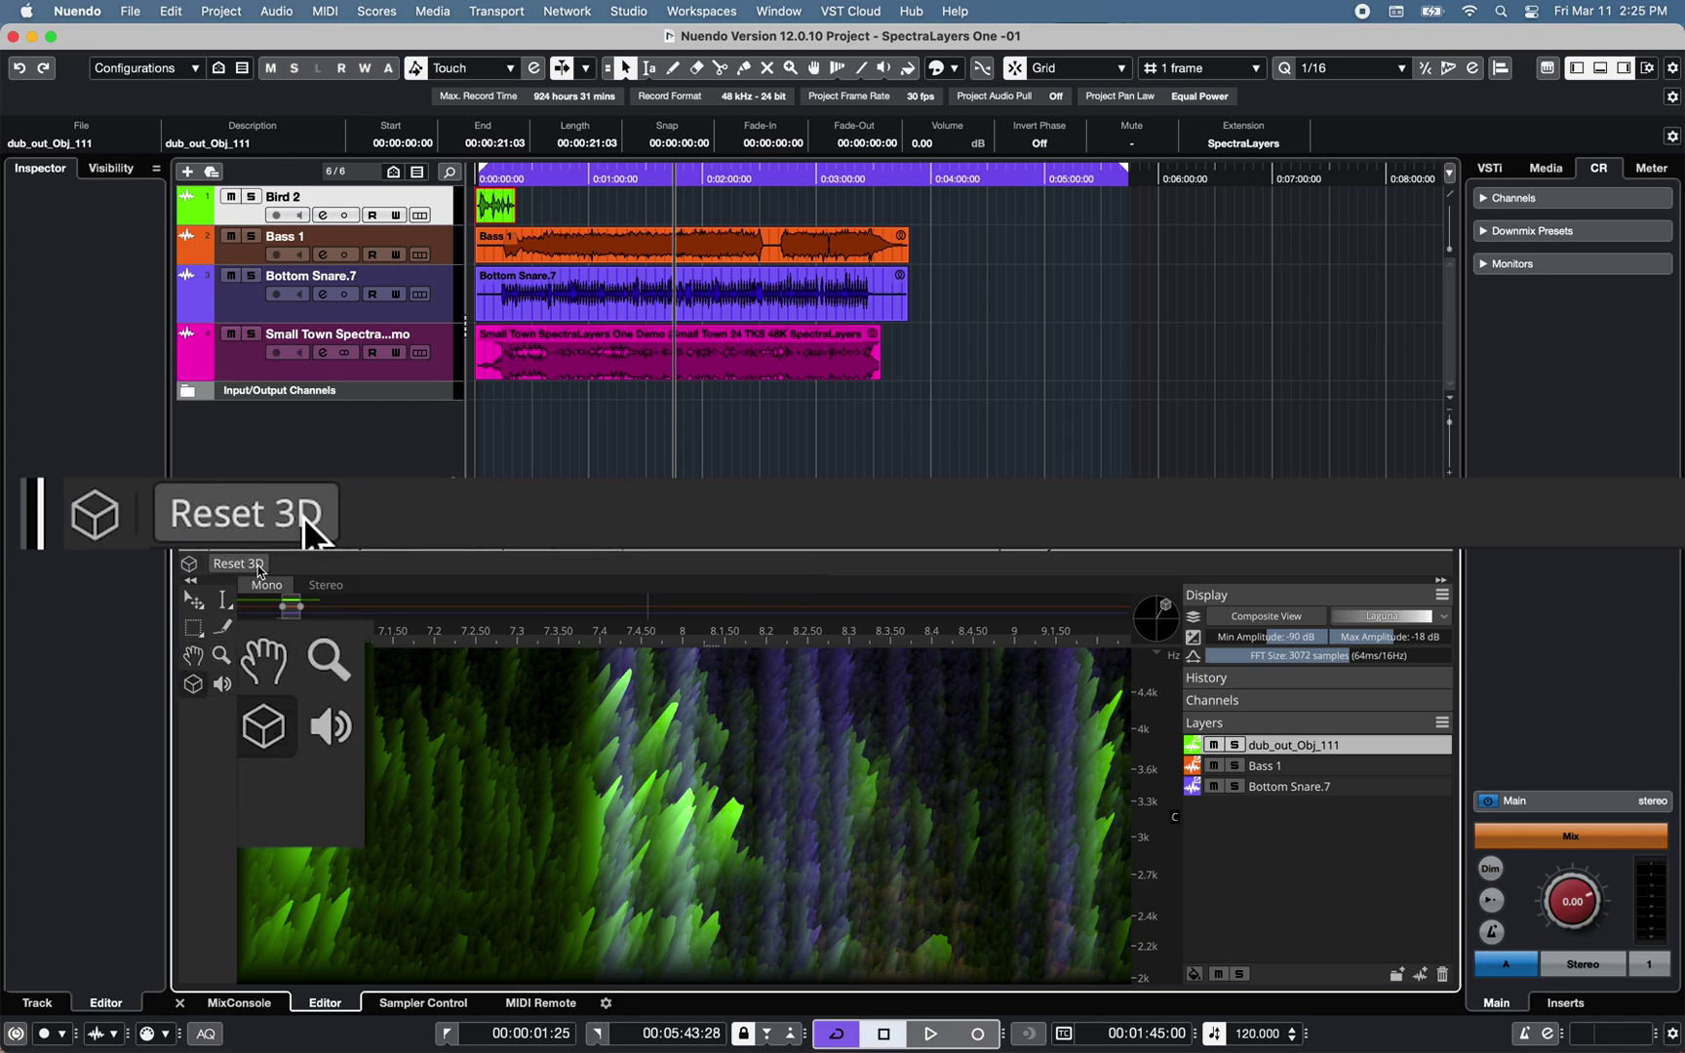
pyautogui.click(258, 570)
pyautogui.click(328, 660)
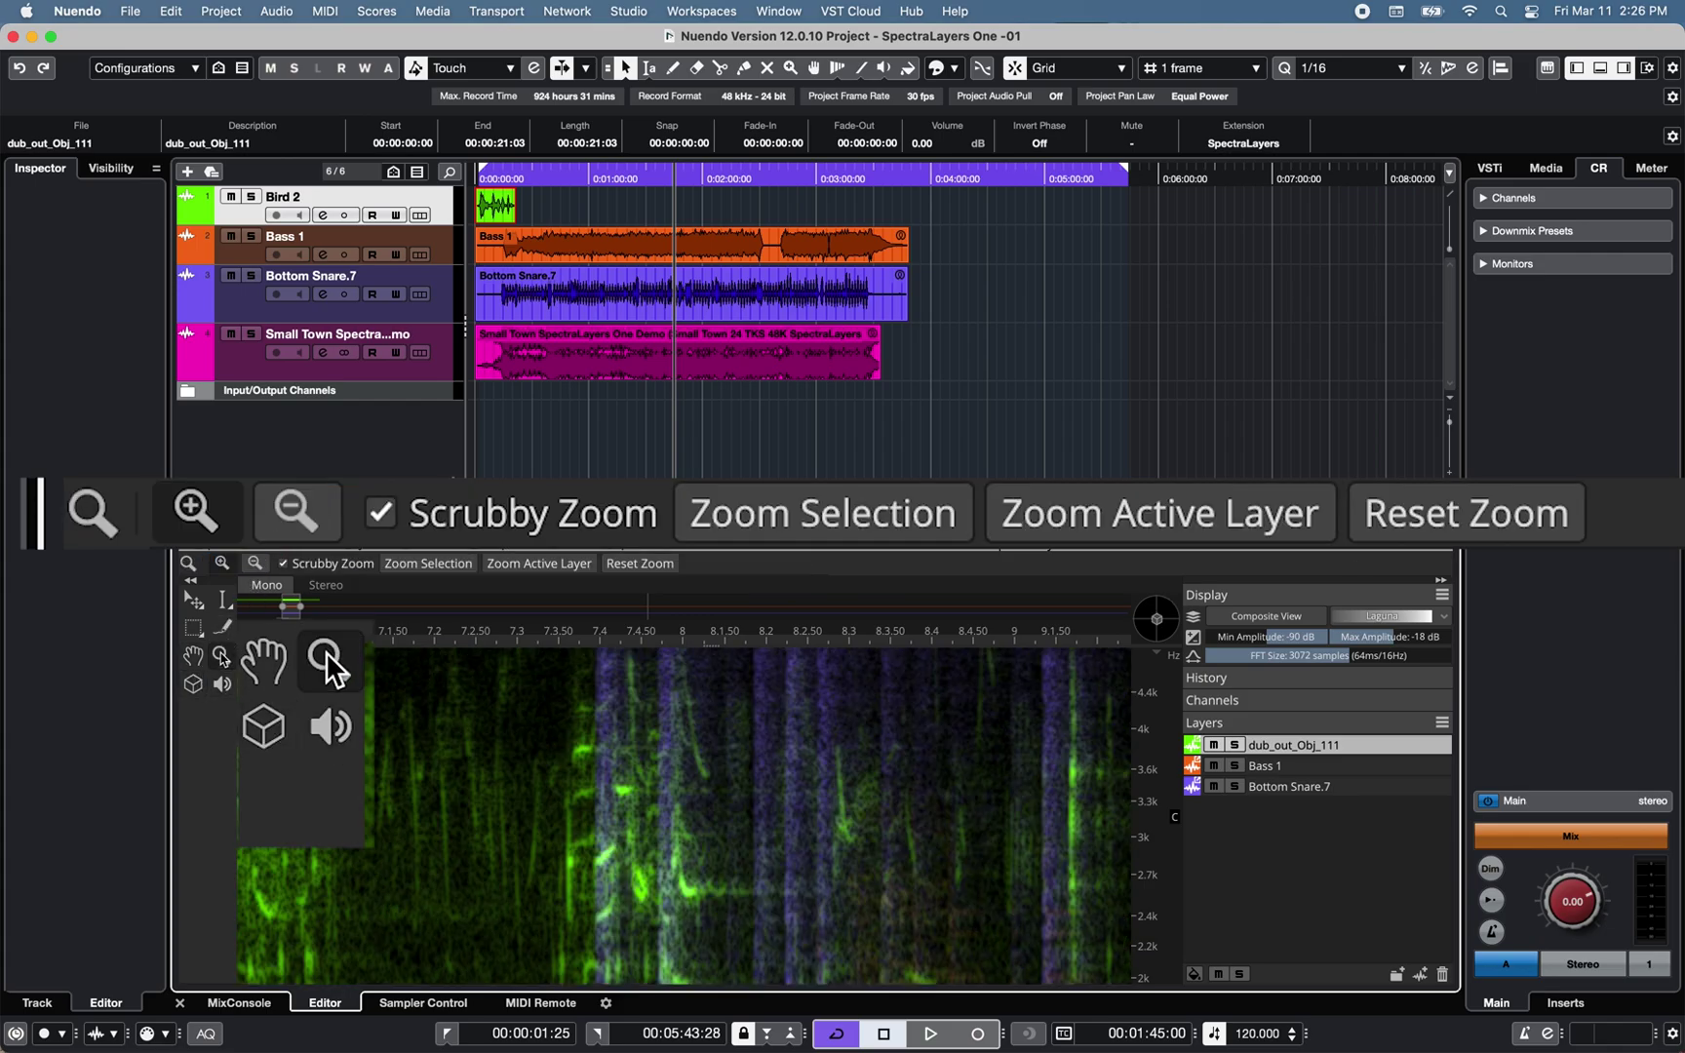
pyautogui.click(634, 566)
pyautogui.click(271, 729)
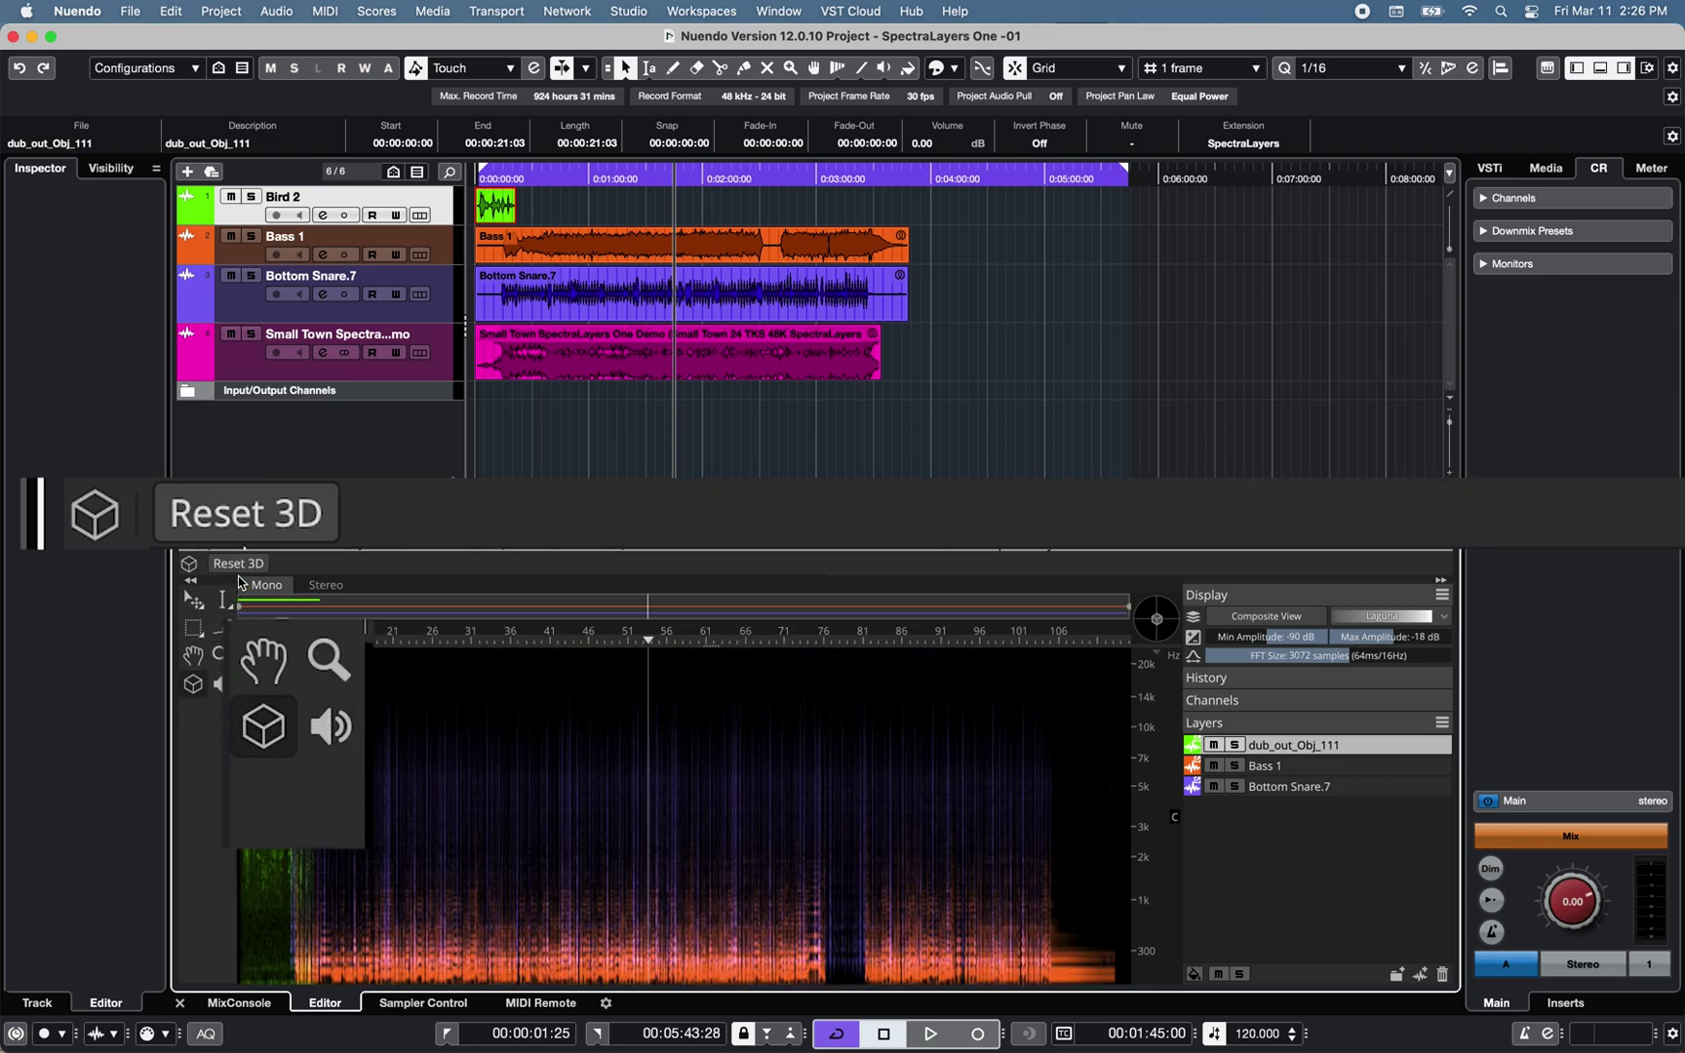
pyautogui.click(331, 726)
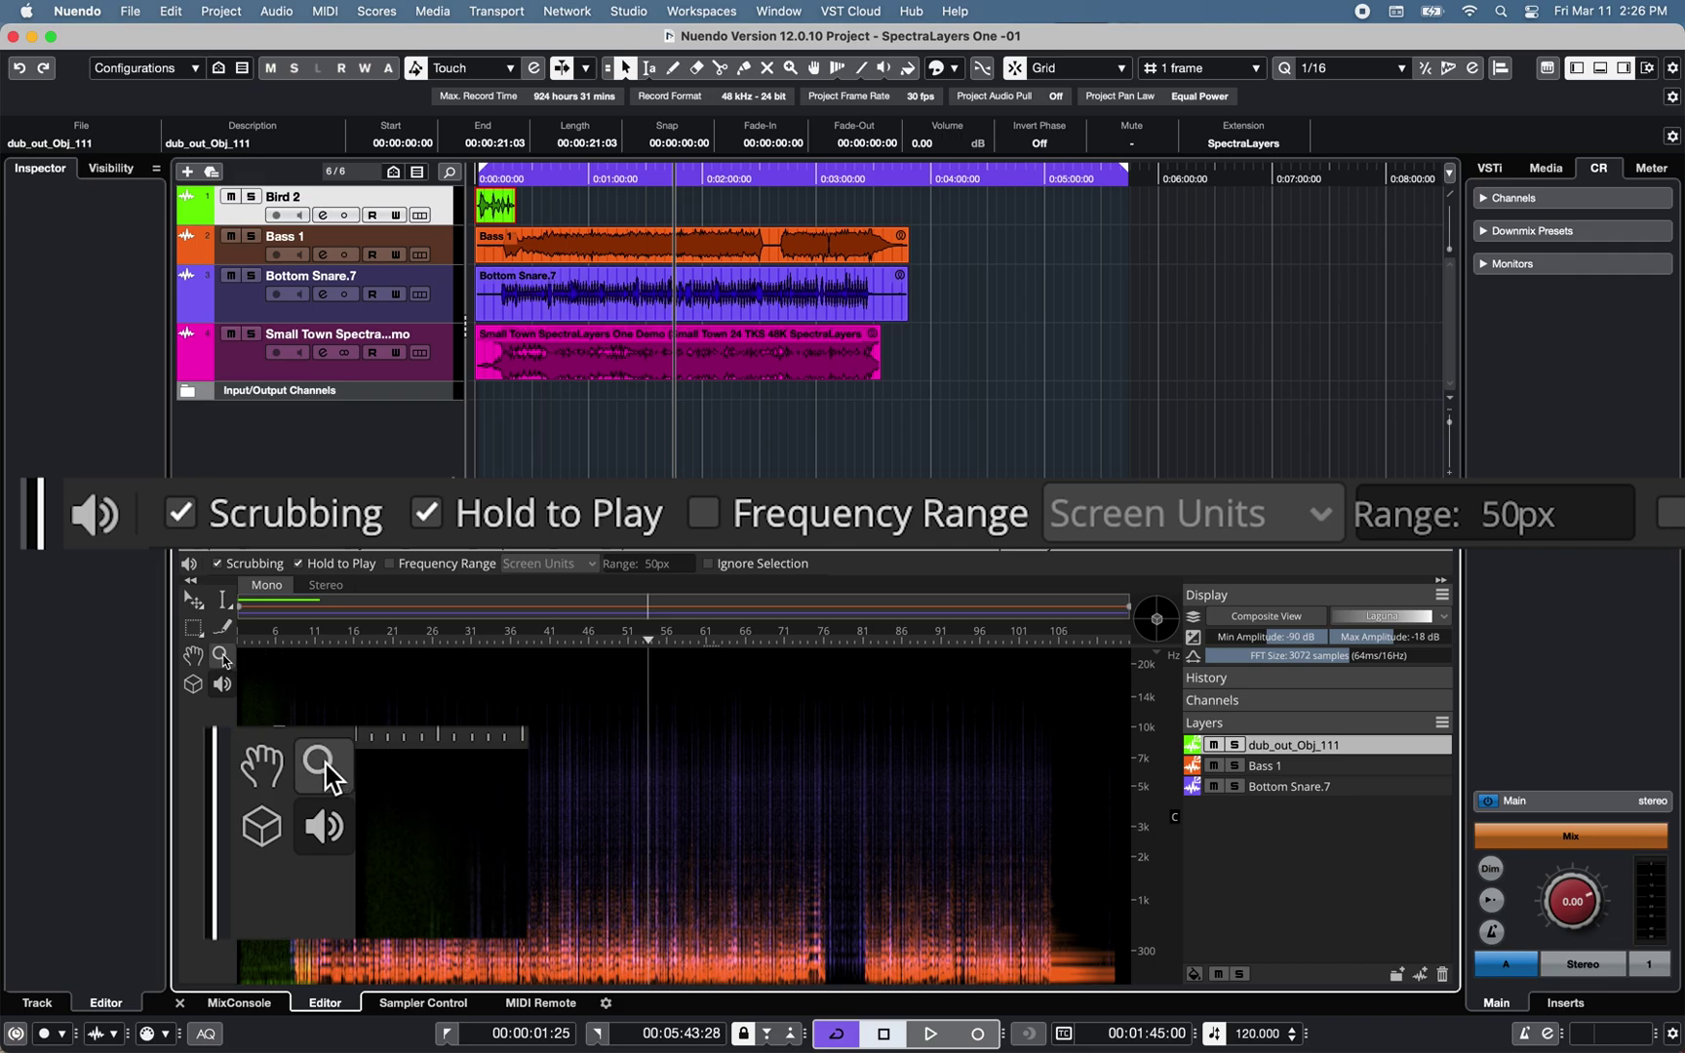
pyautogui.click(221, 655)
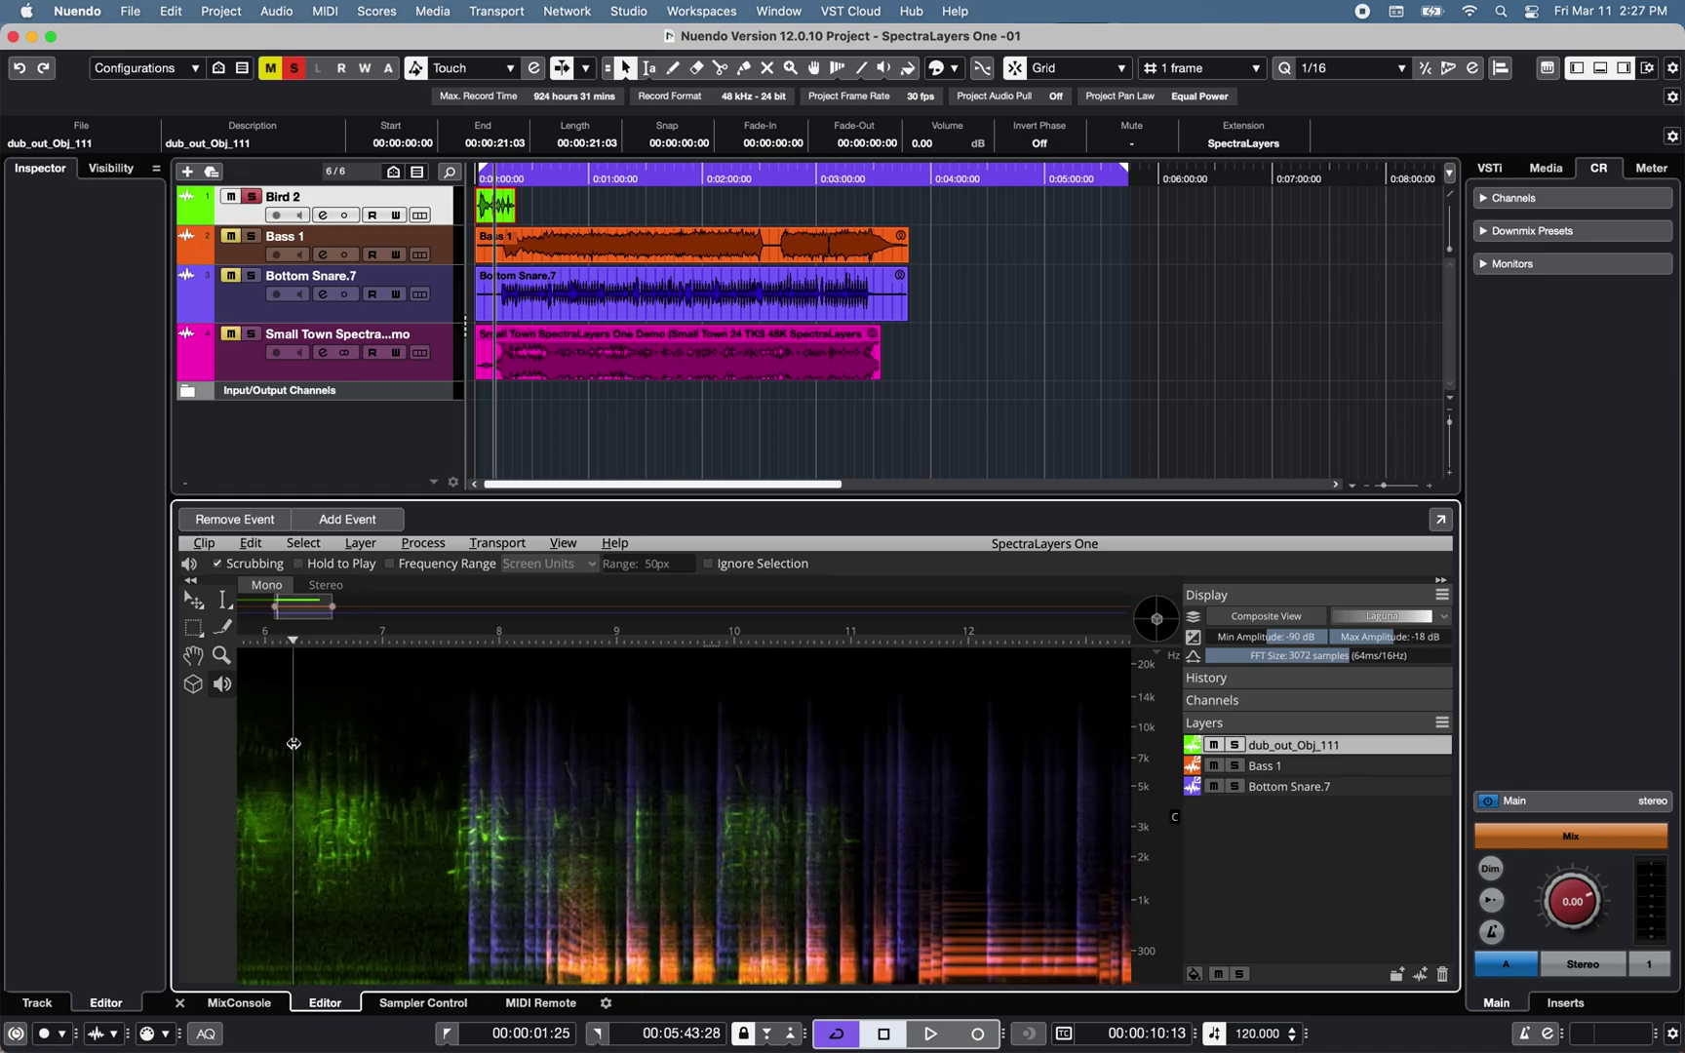
pyautogui.scroll(5, 293, 743)
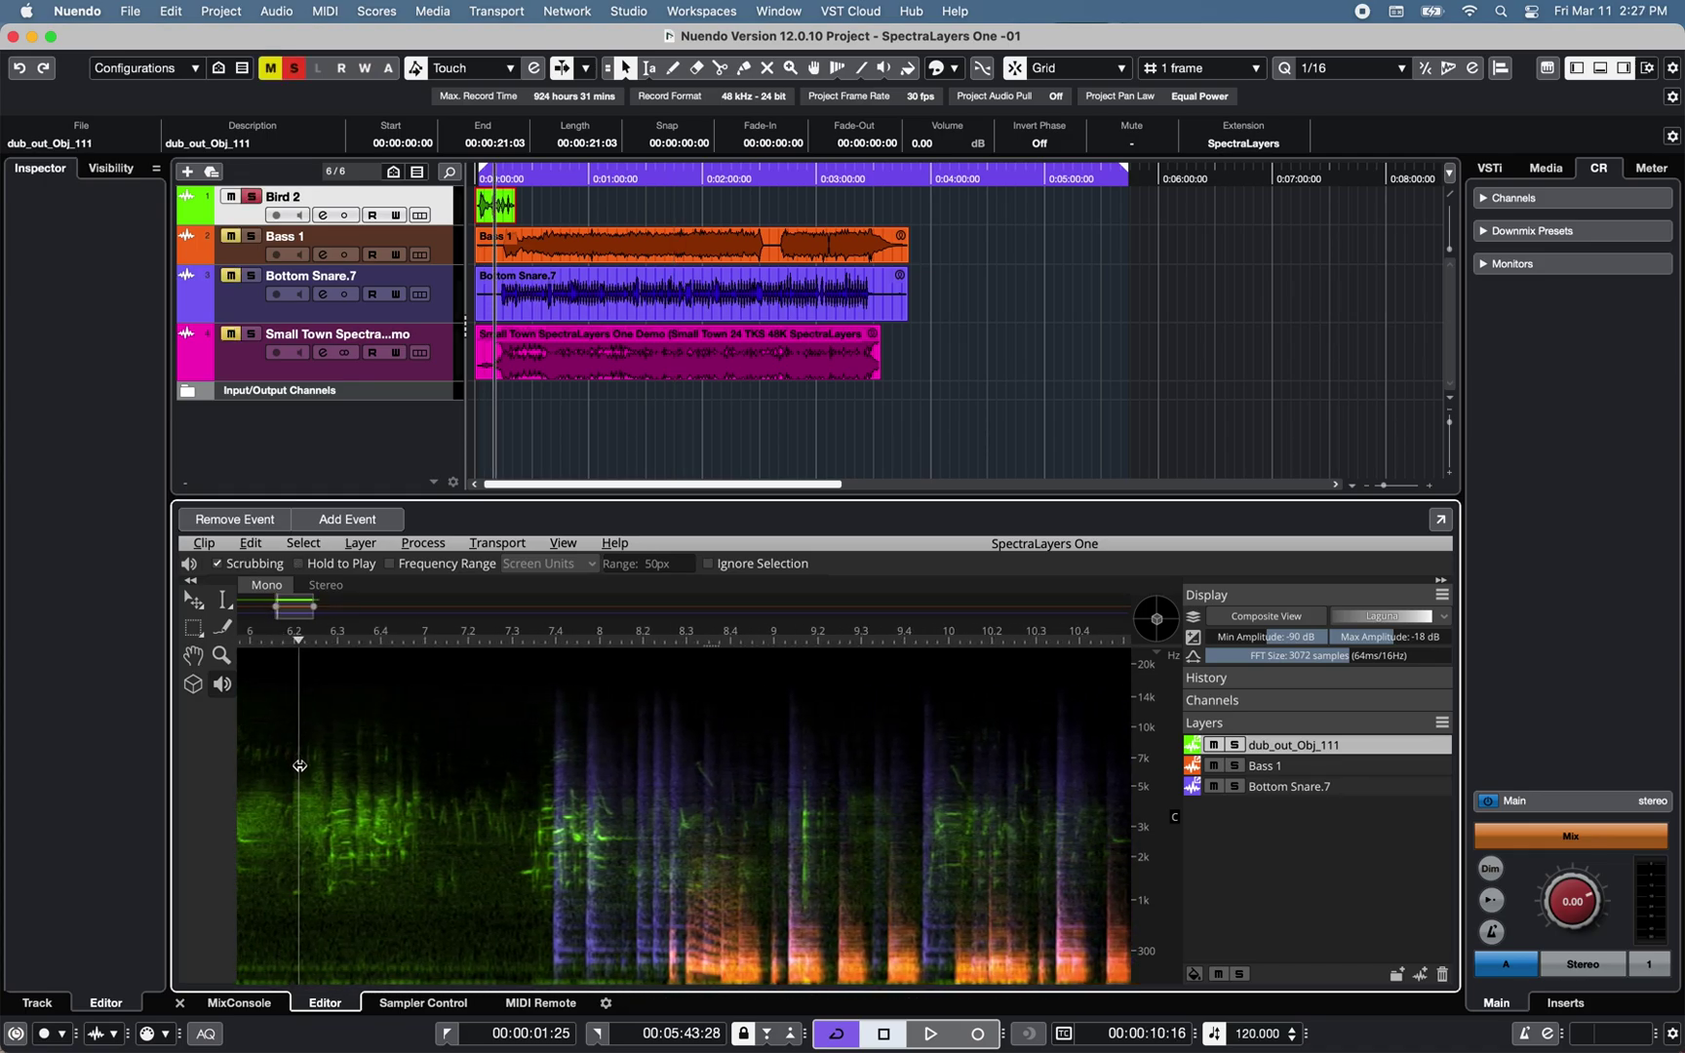
pyautogui.click(194, 655)
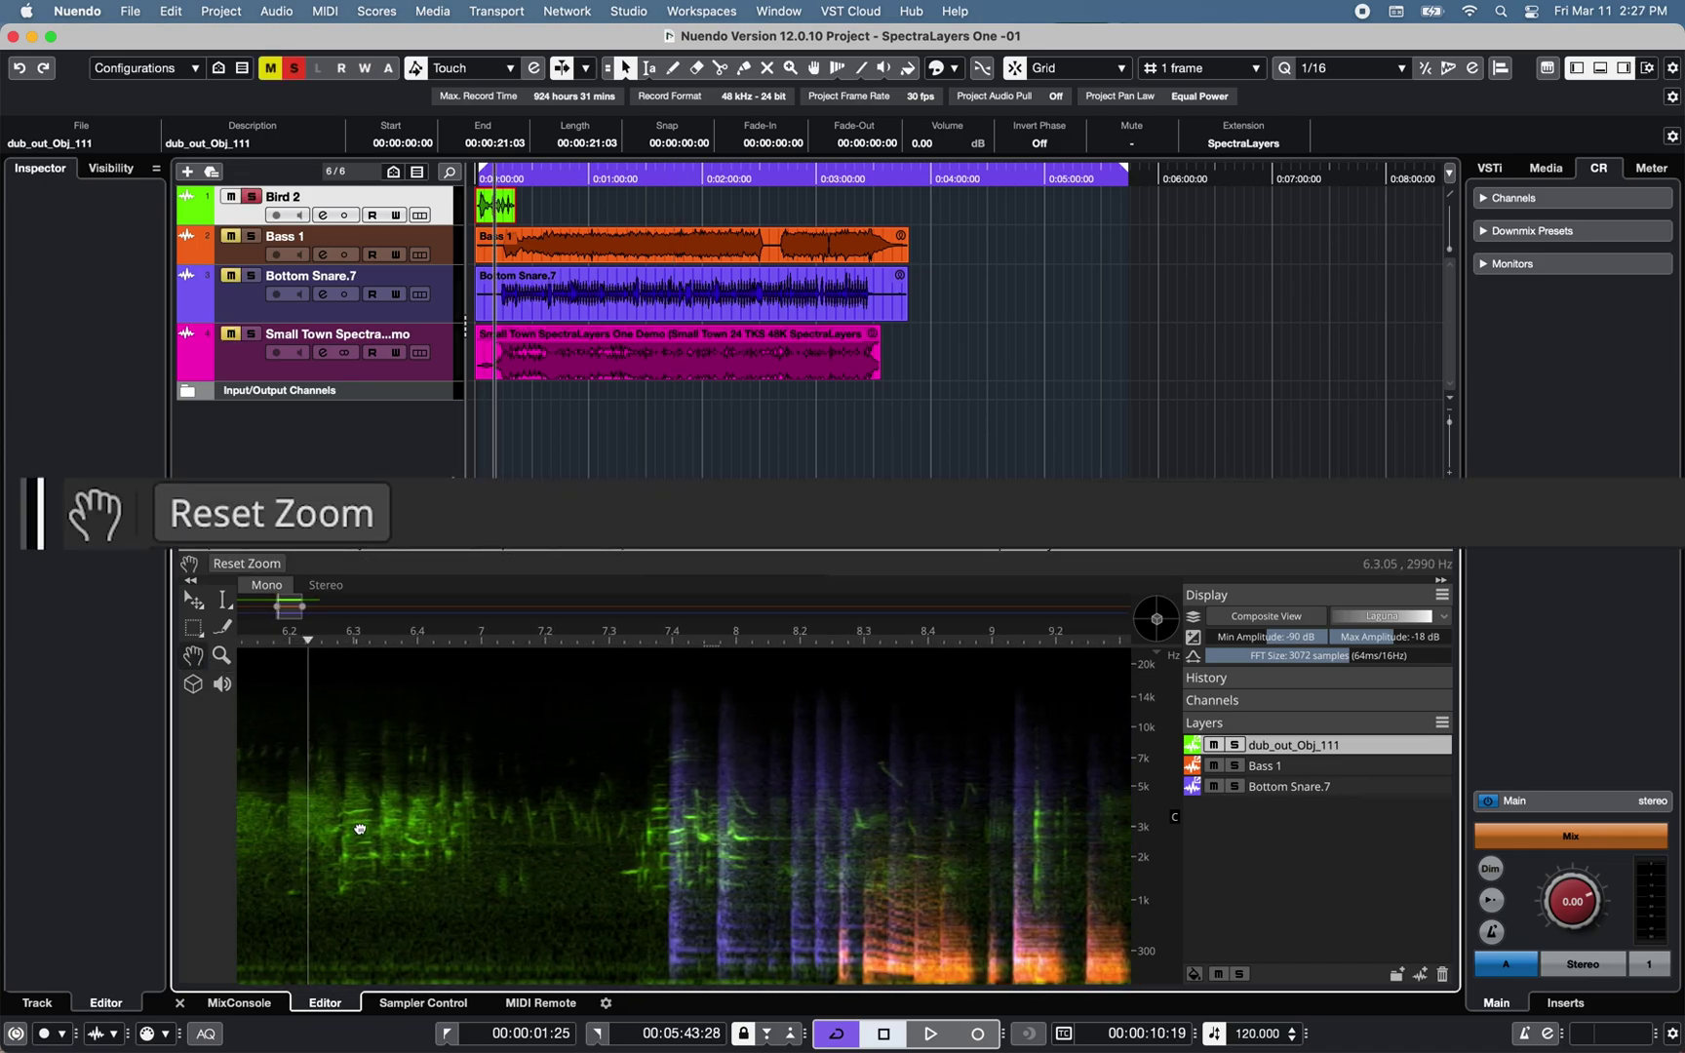
pyautogui.moveTo(361, 821); pyautogui.dragTo(692, 772)
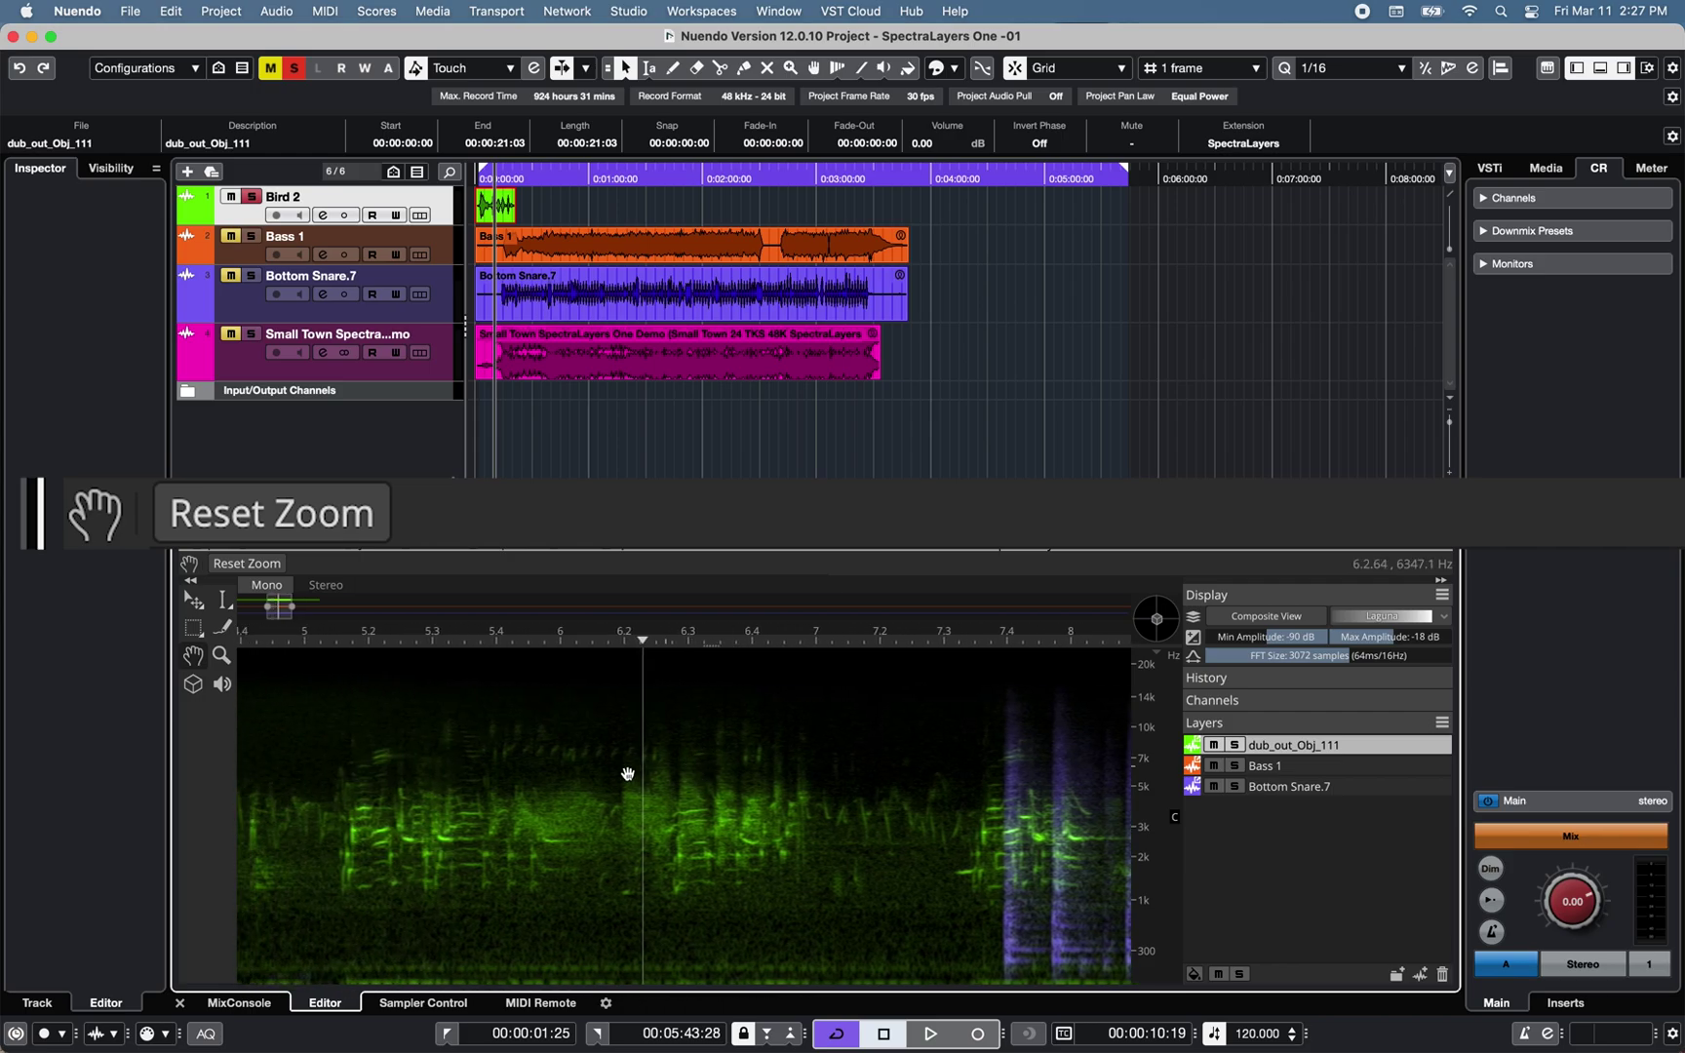
pyautogui.moveTo(417, 808); pyautogui.dragTo(515, 808)
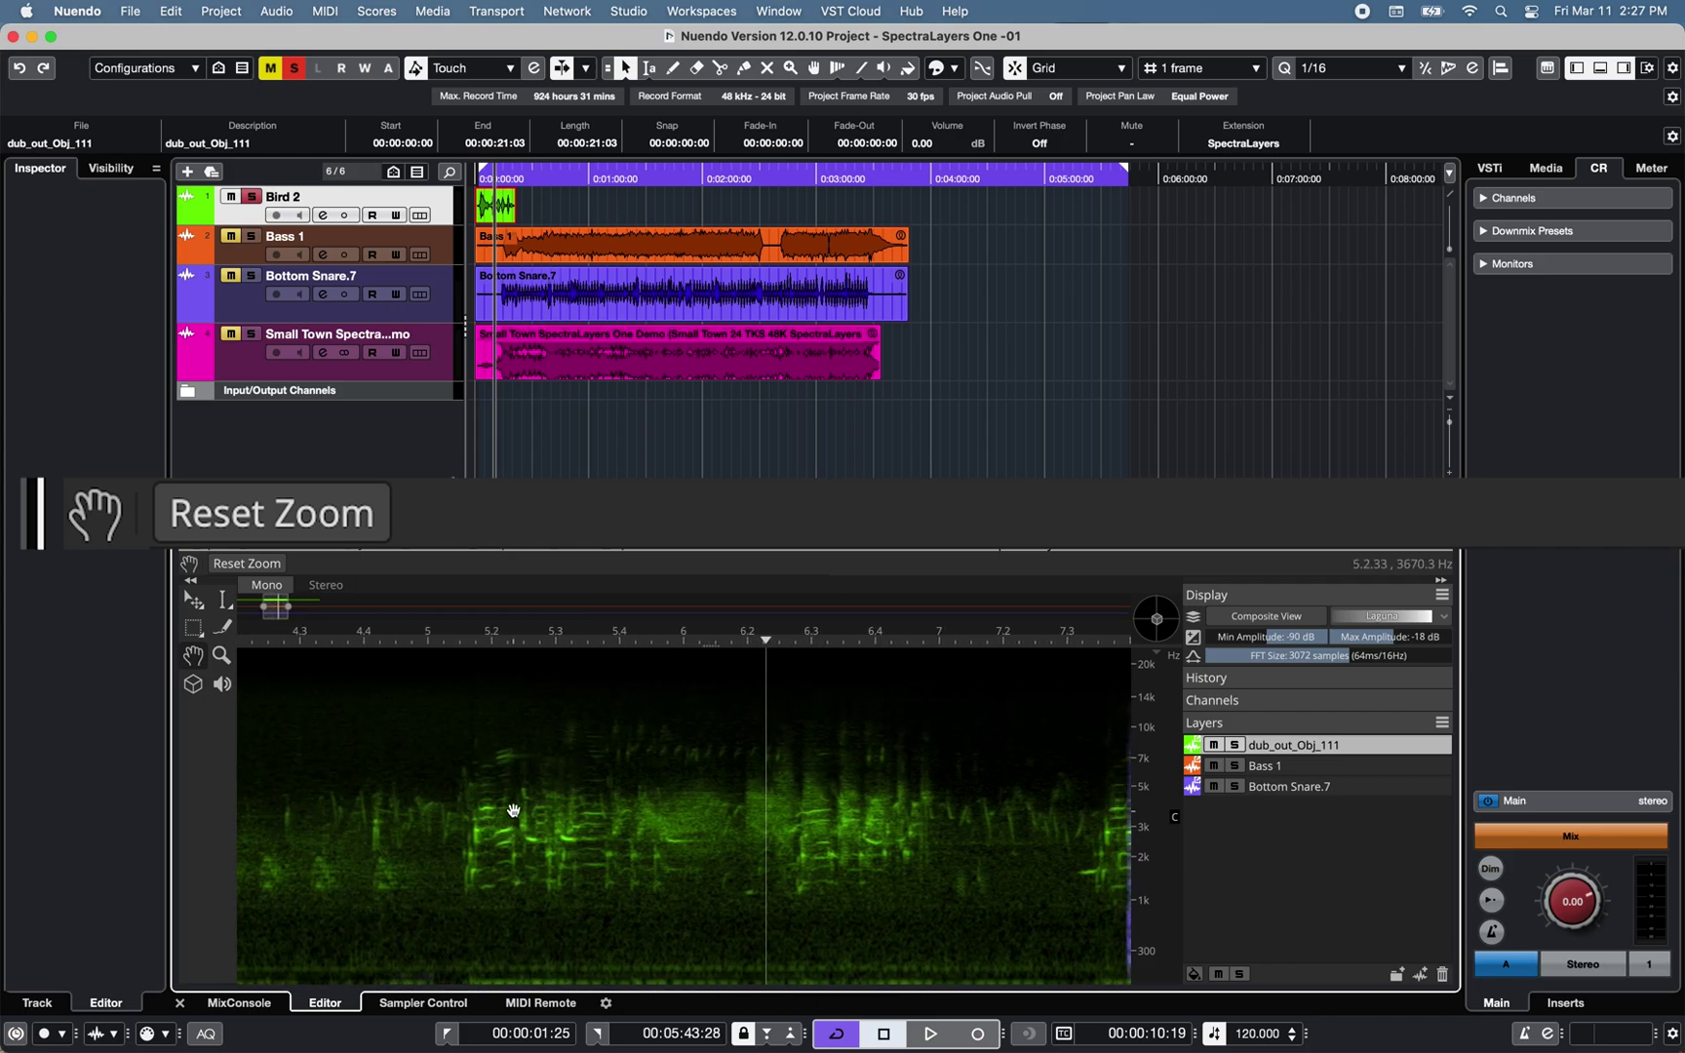
pyautogui.click(222, 685)
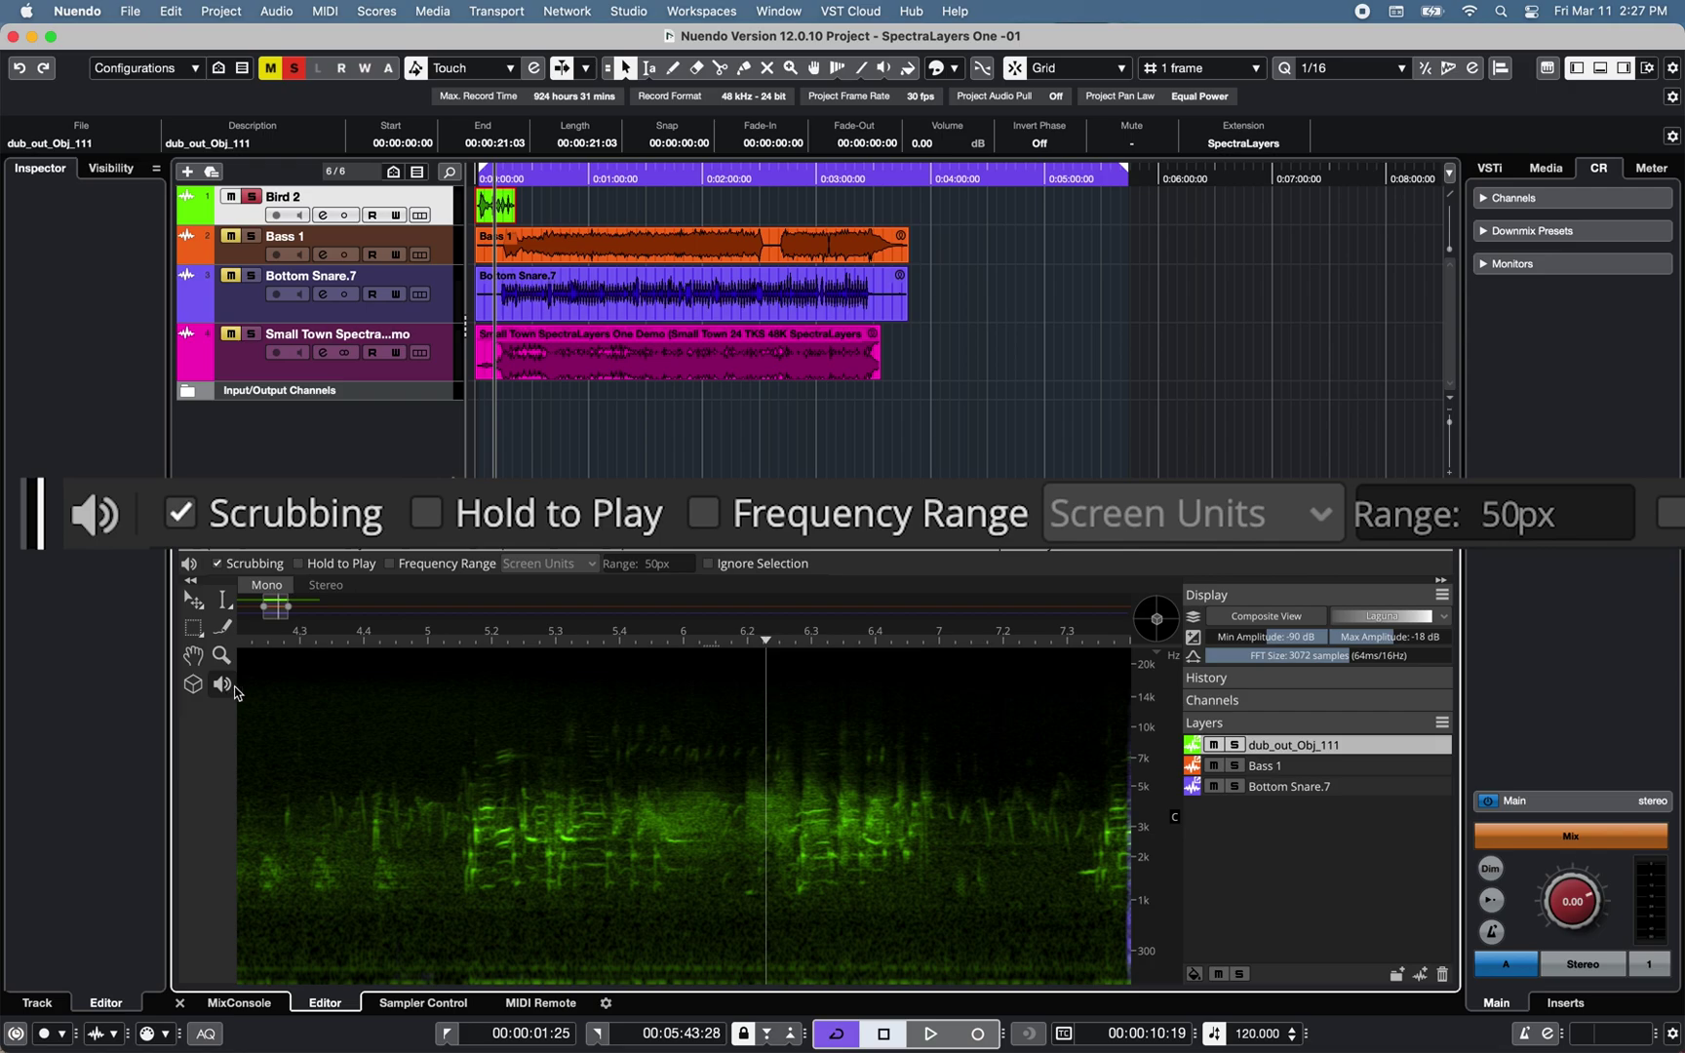
pyautogui.click(390, 565)
pyautogui.click(590, 564)
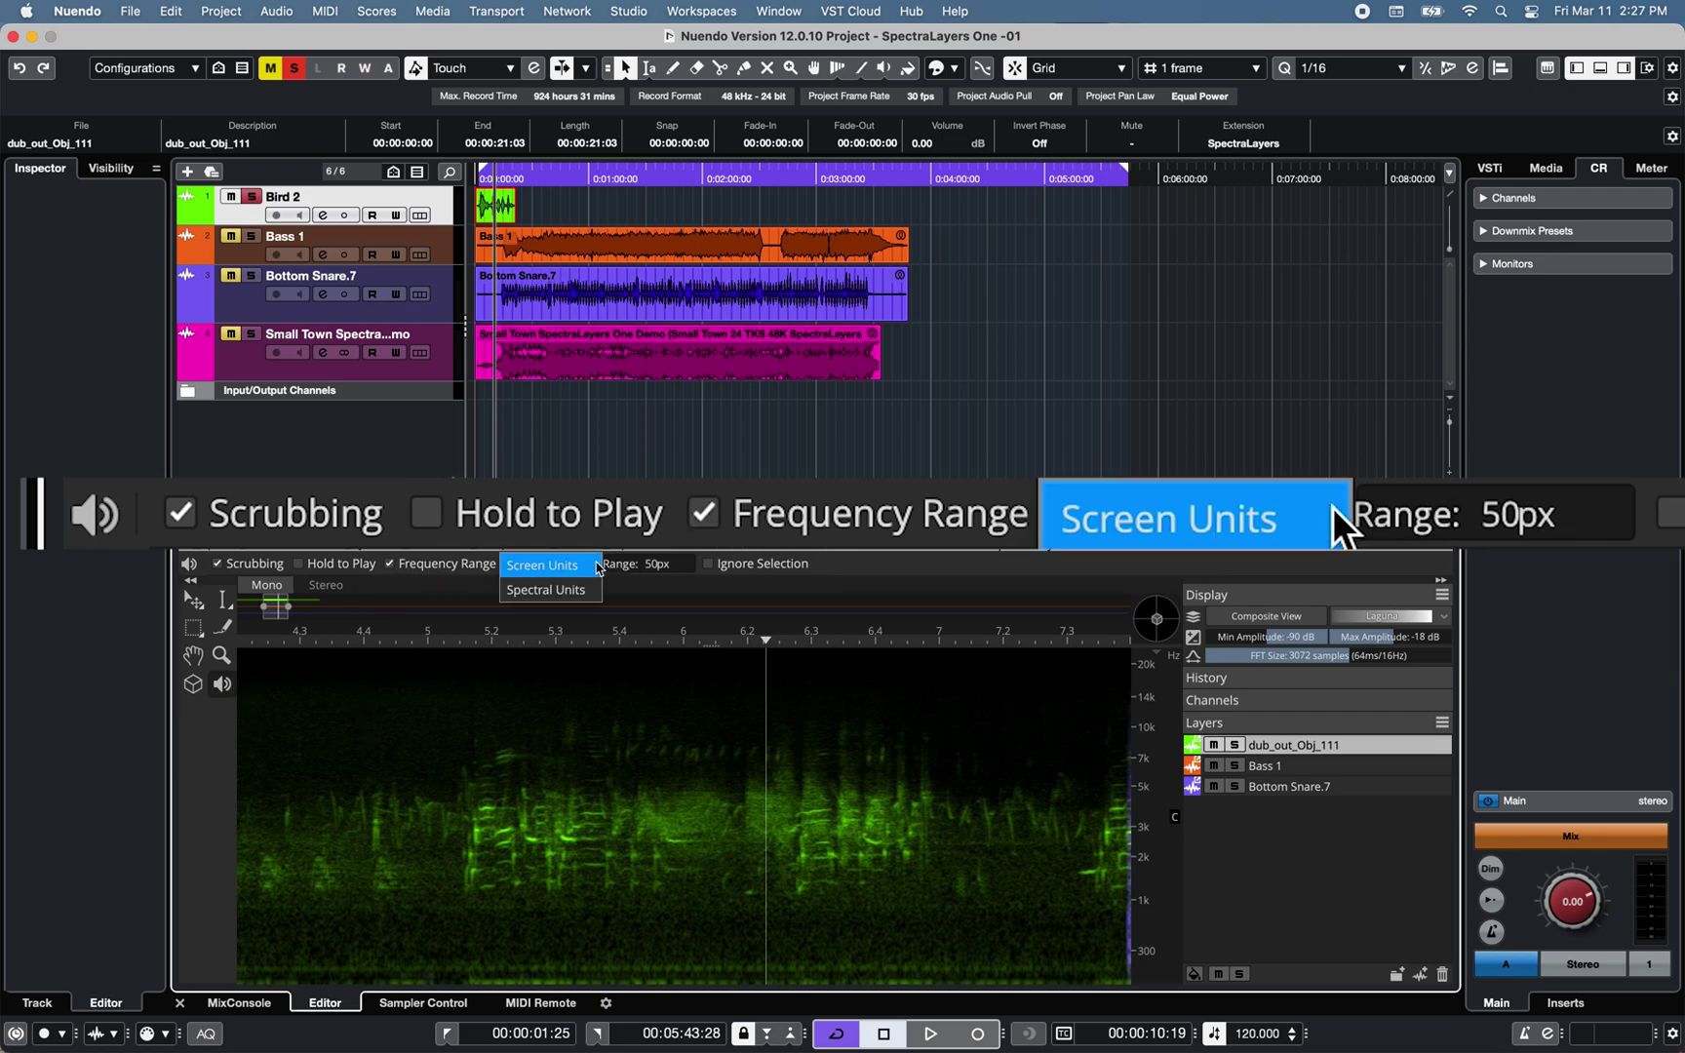
pyautogui.click(587, 587)
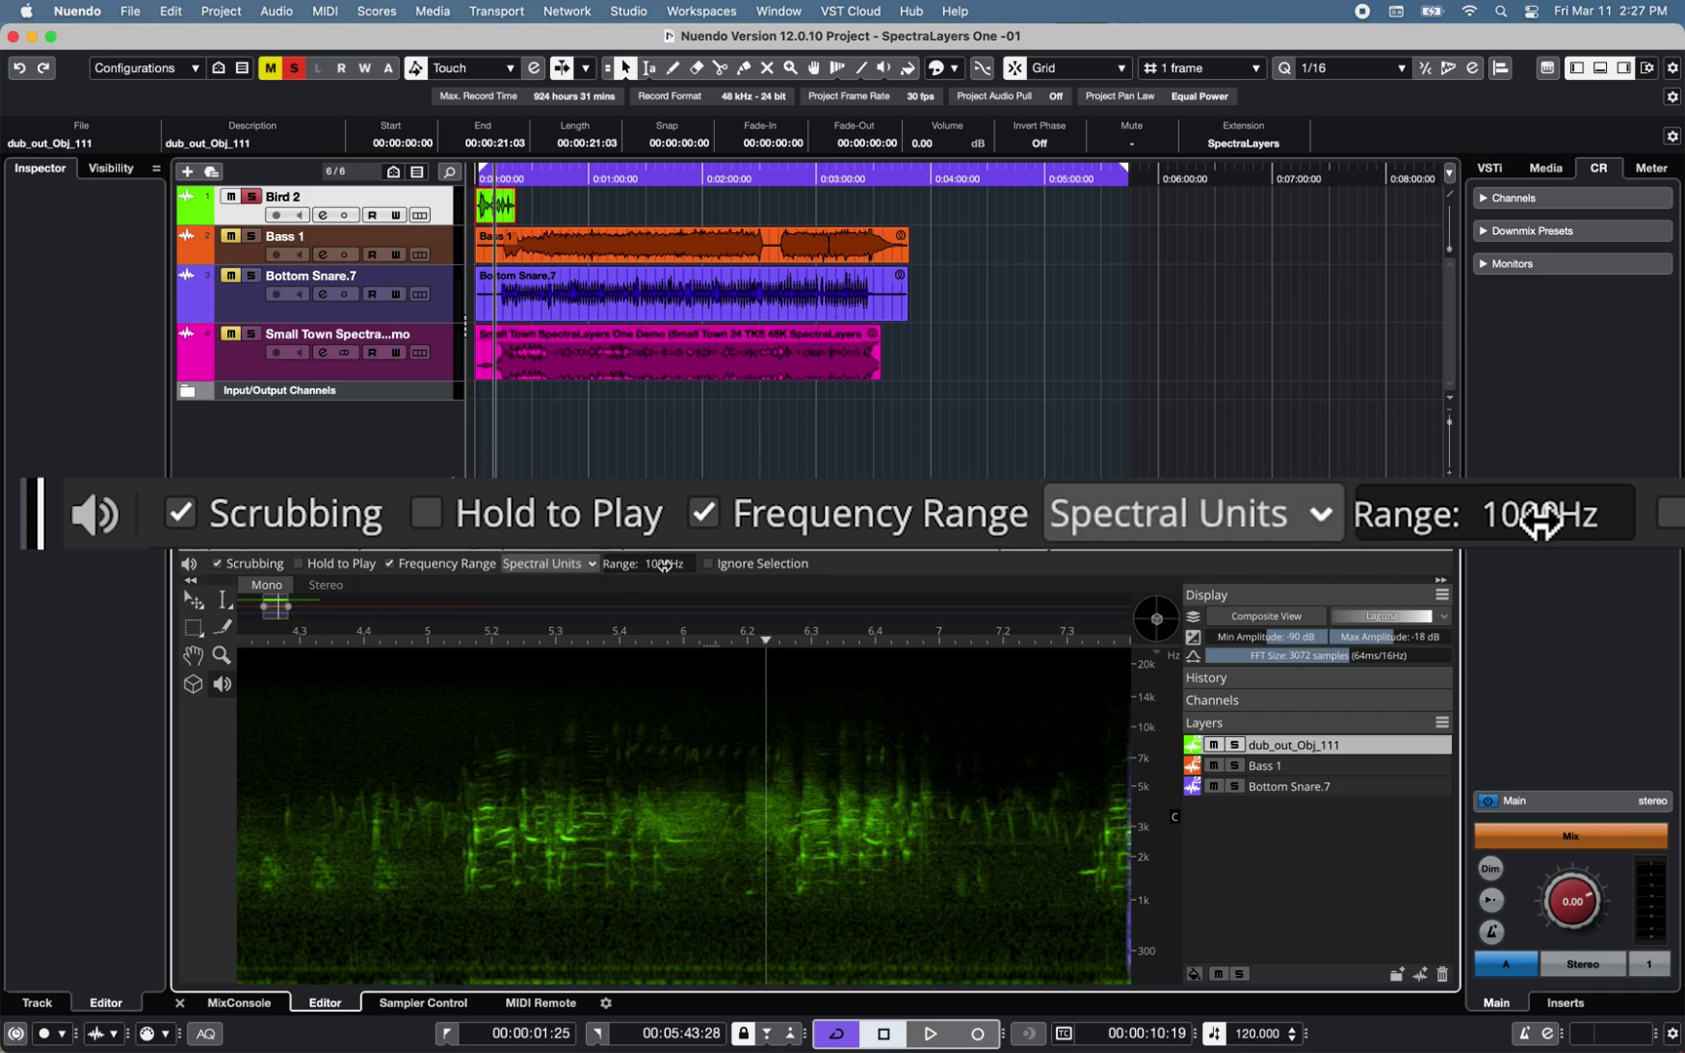
pyautogui.moveTo(662, 564); pyautogui.dragTo(714, 564)
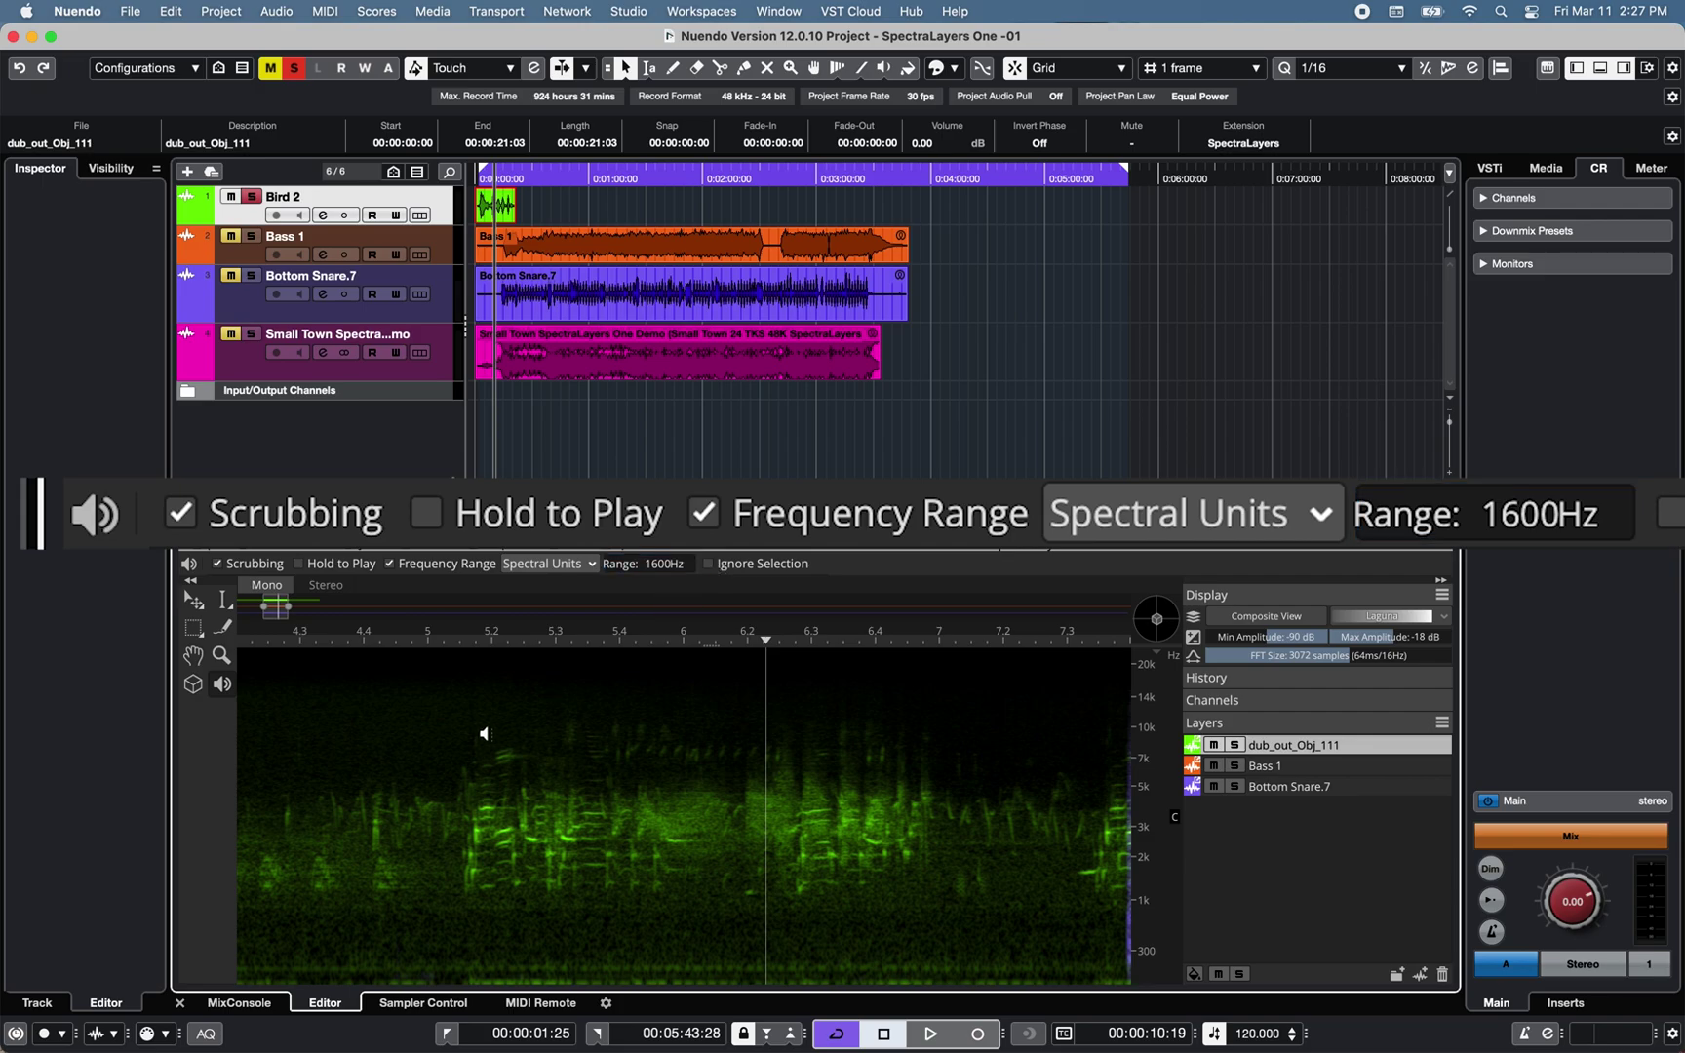
pyautogui.click(390, 807)
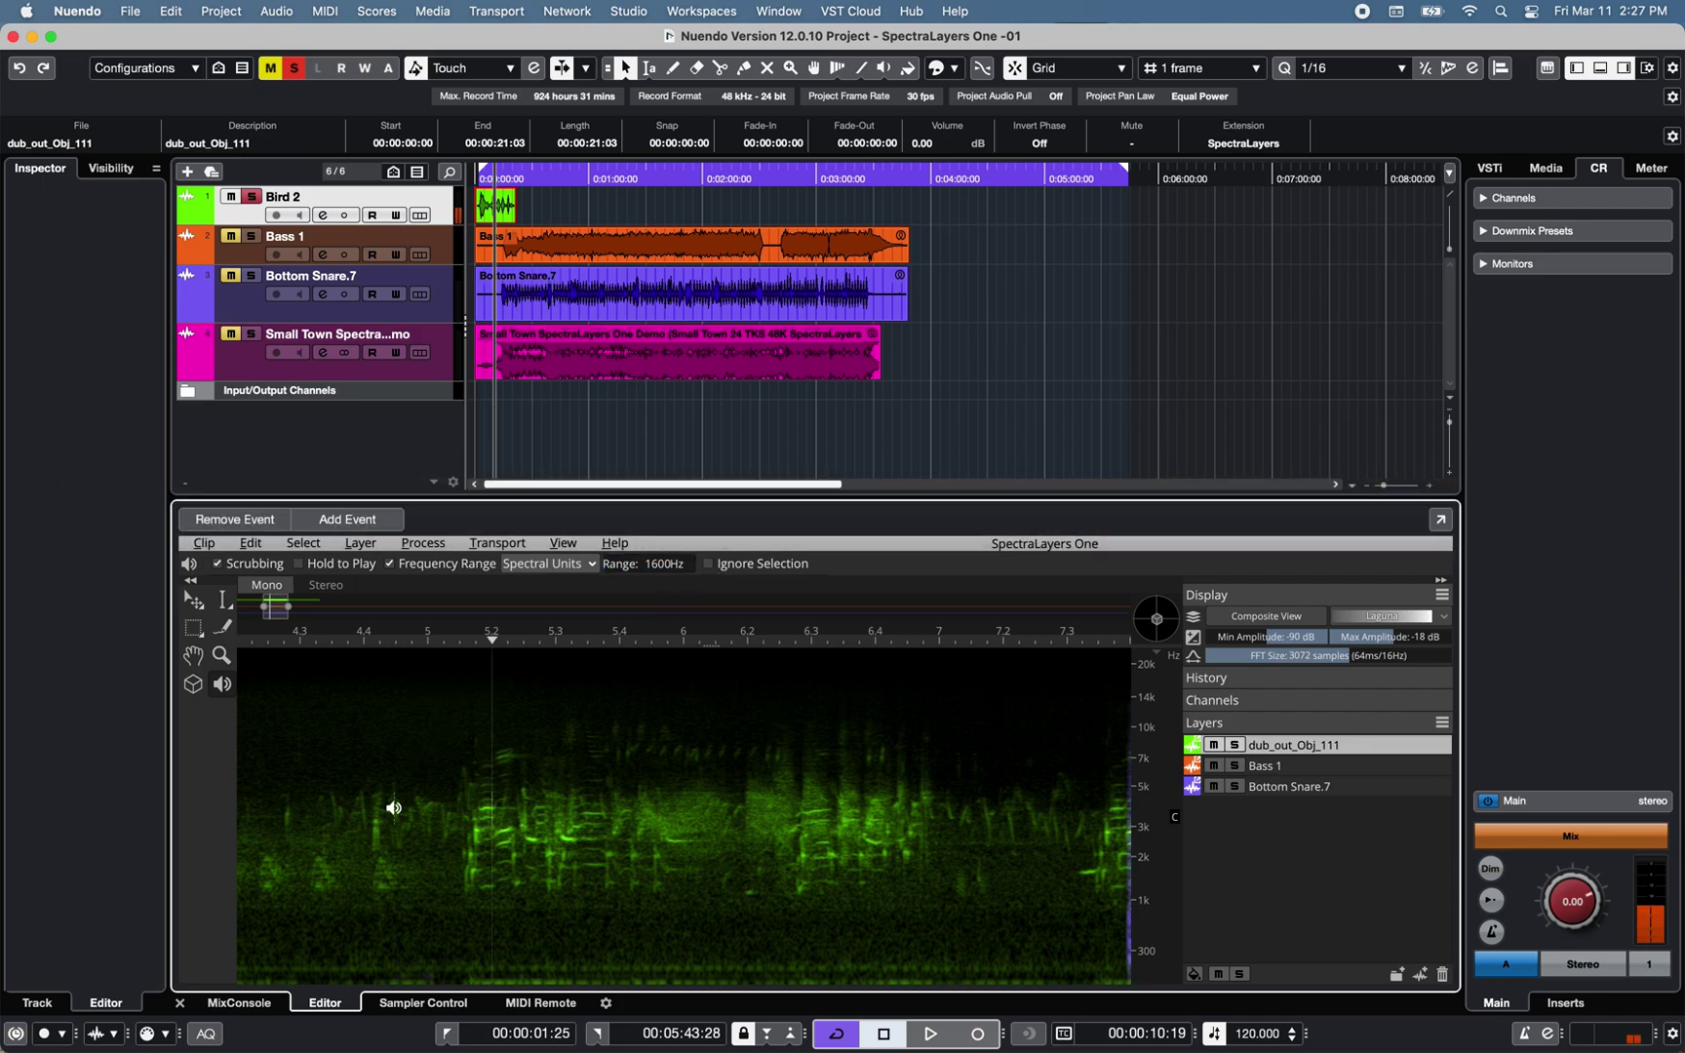
pyautogui.click(472, 860)
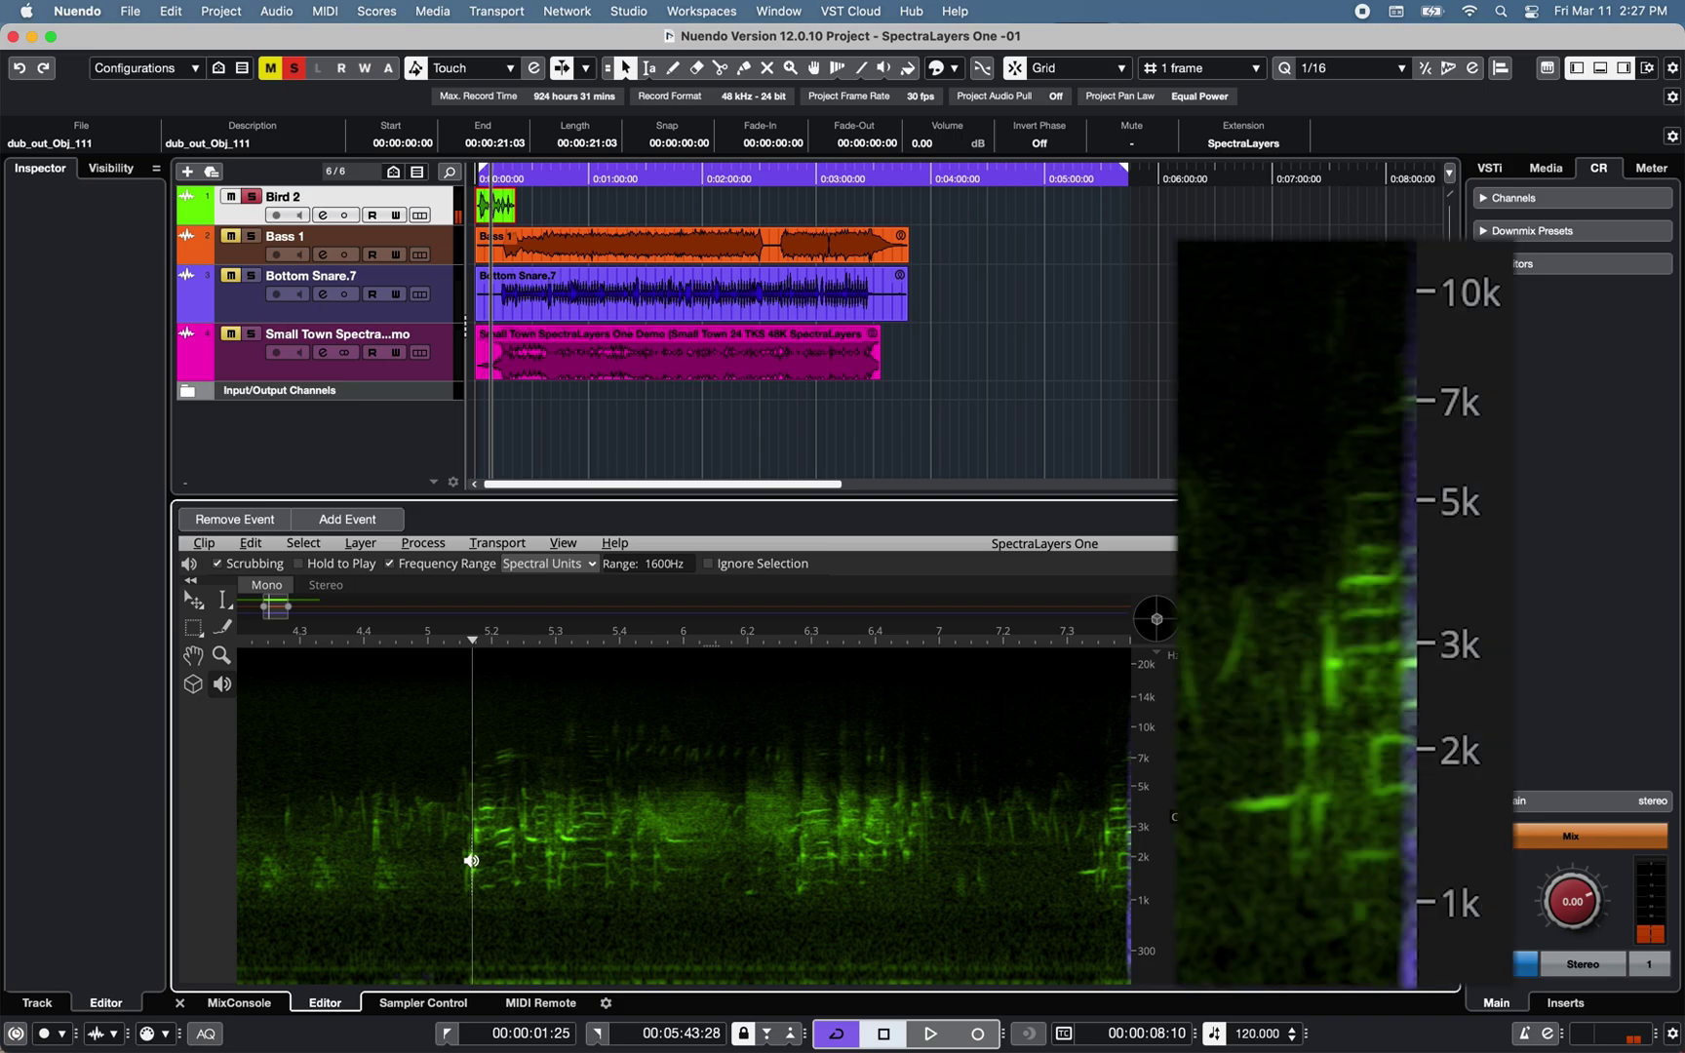
pyautogui.click(464, 877)
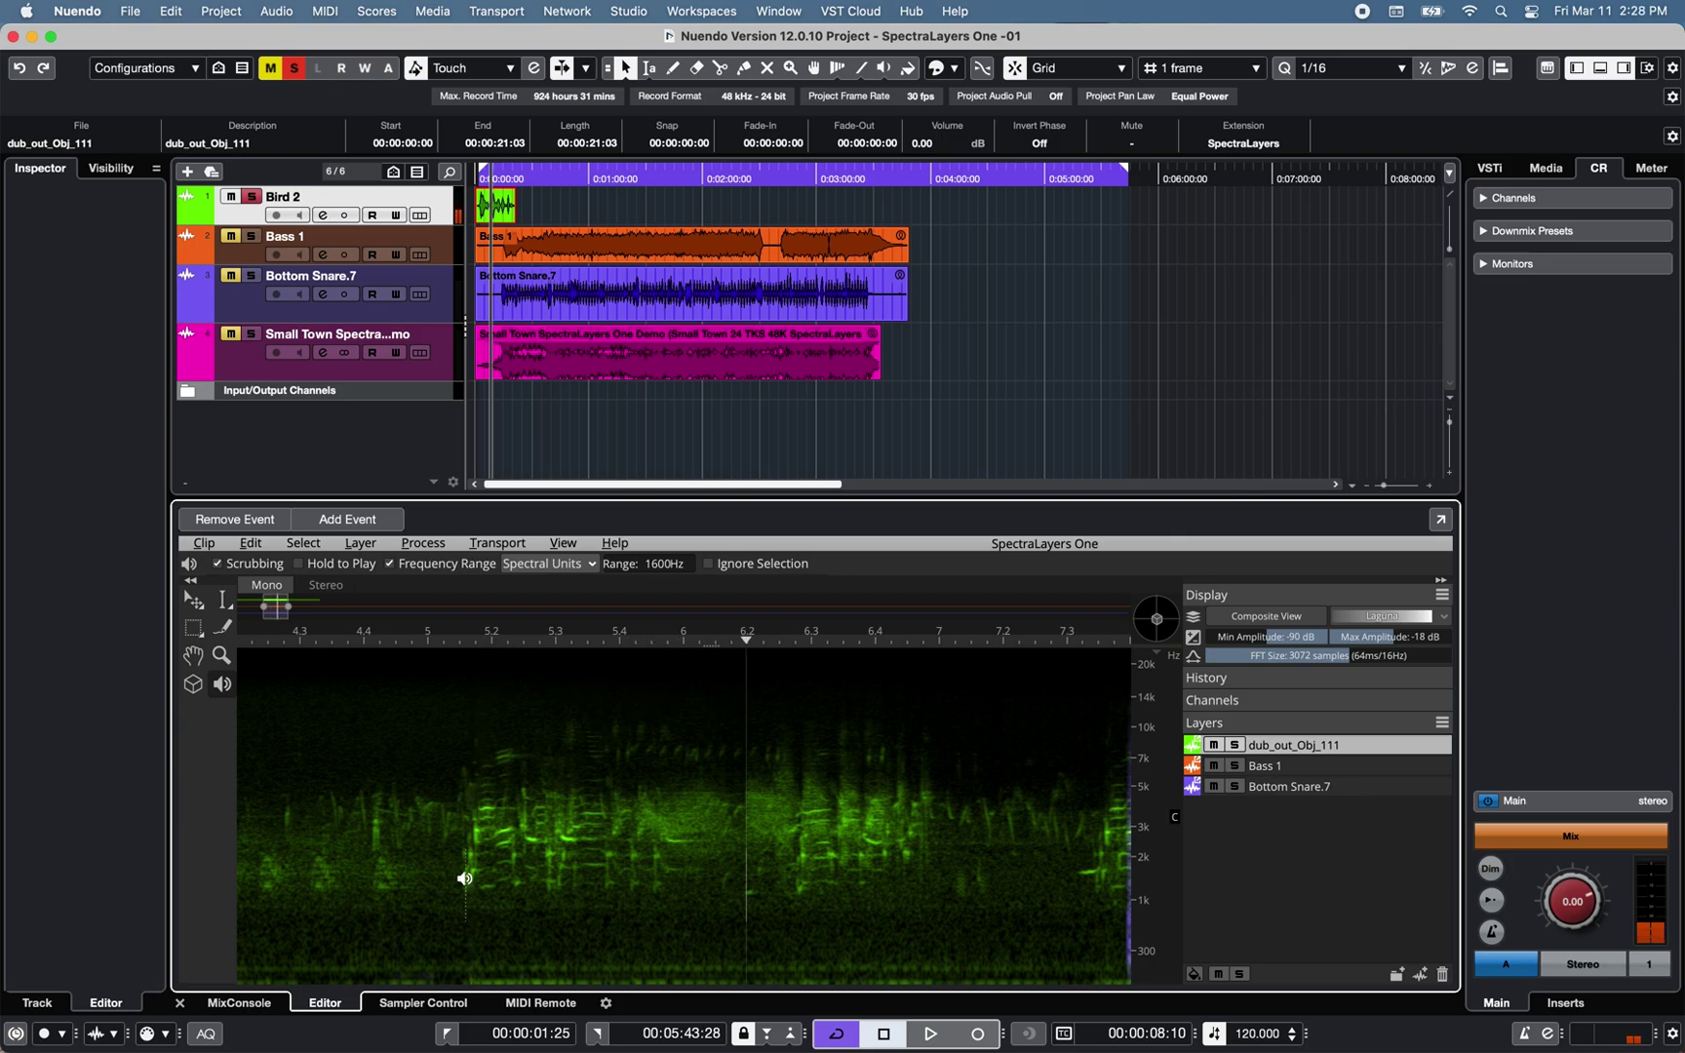
pyautogui.click(258, 864)
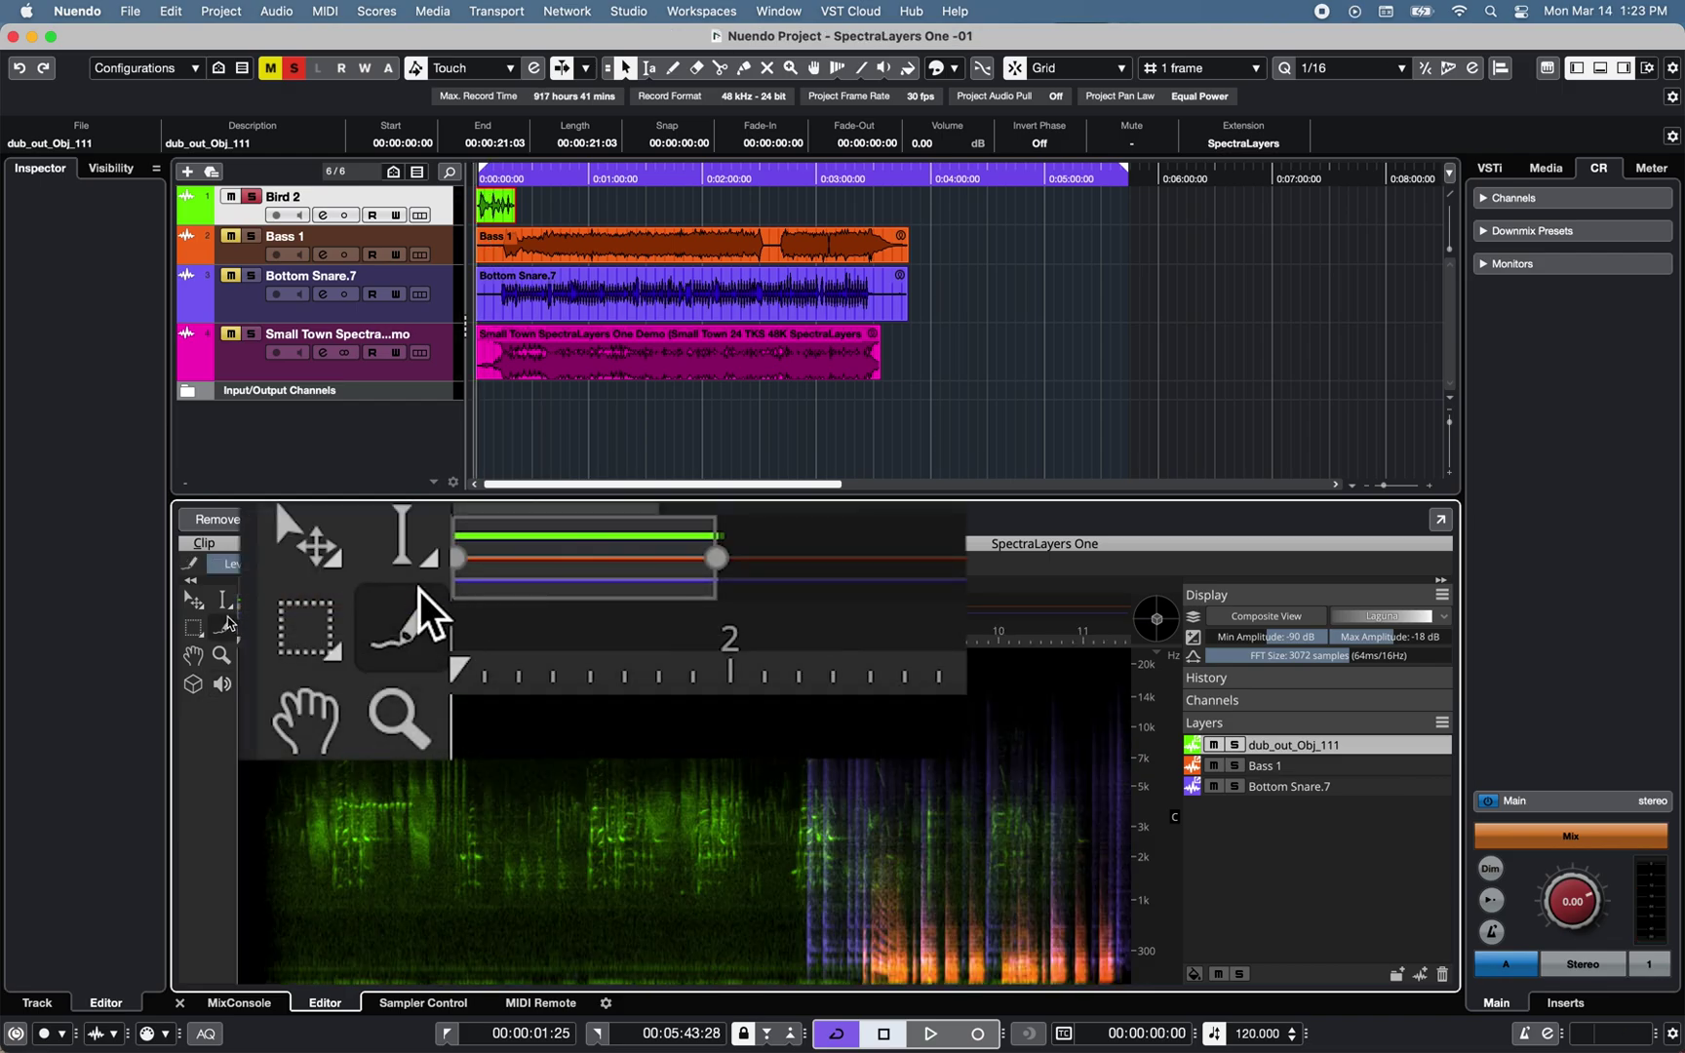
# - Switch to Time Range Selection and mark a short range just after 2 seconds
pyautogui.click(199, 634)
pyautogui.click(224, 607)
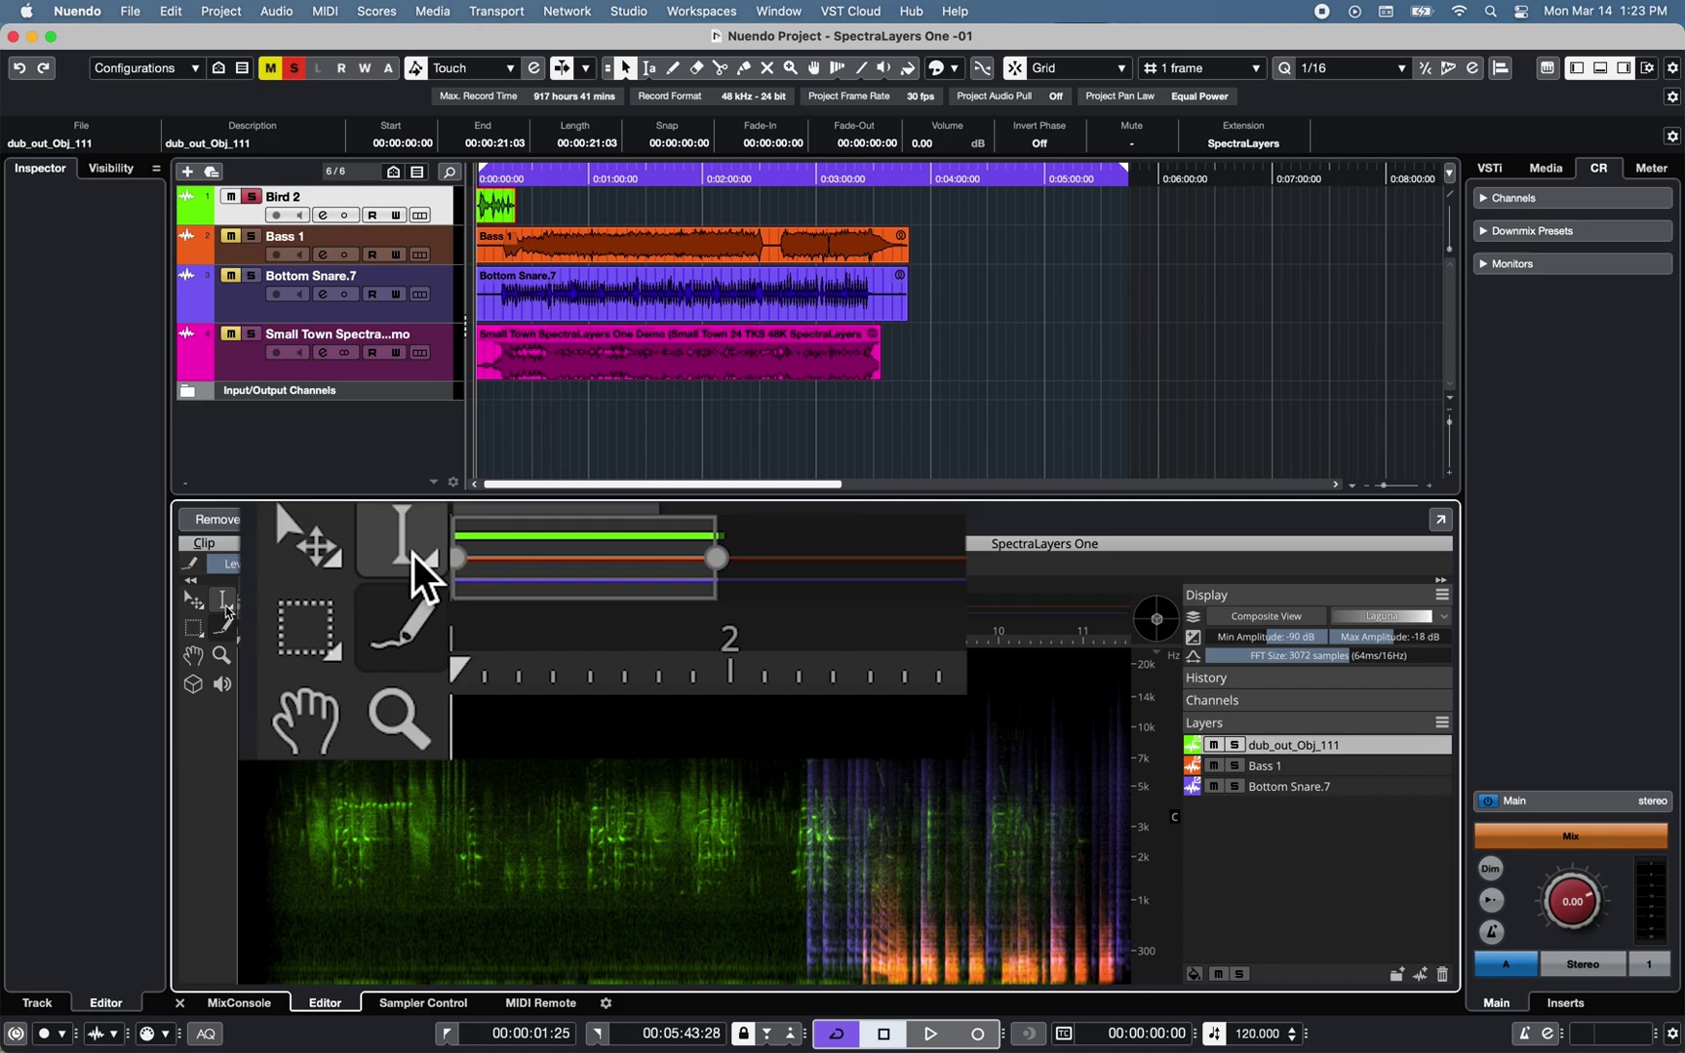
pyautogui.click(226, 609)
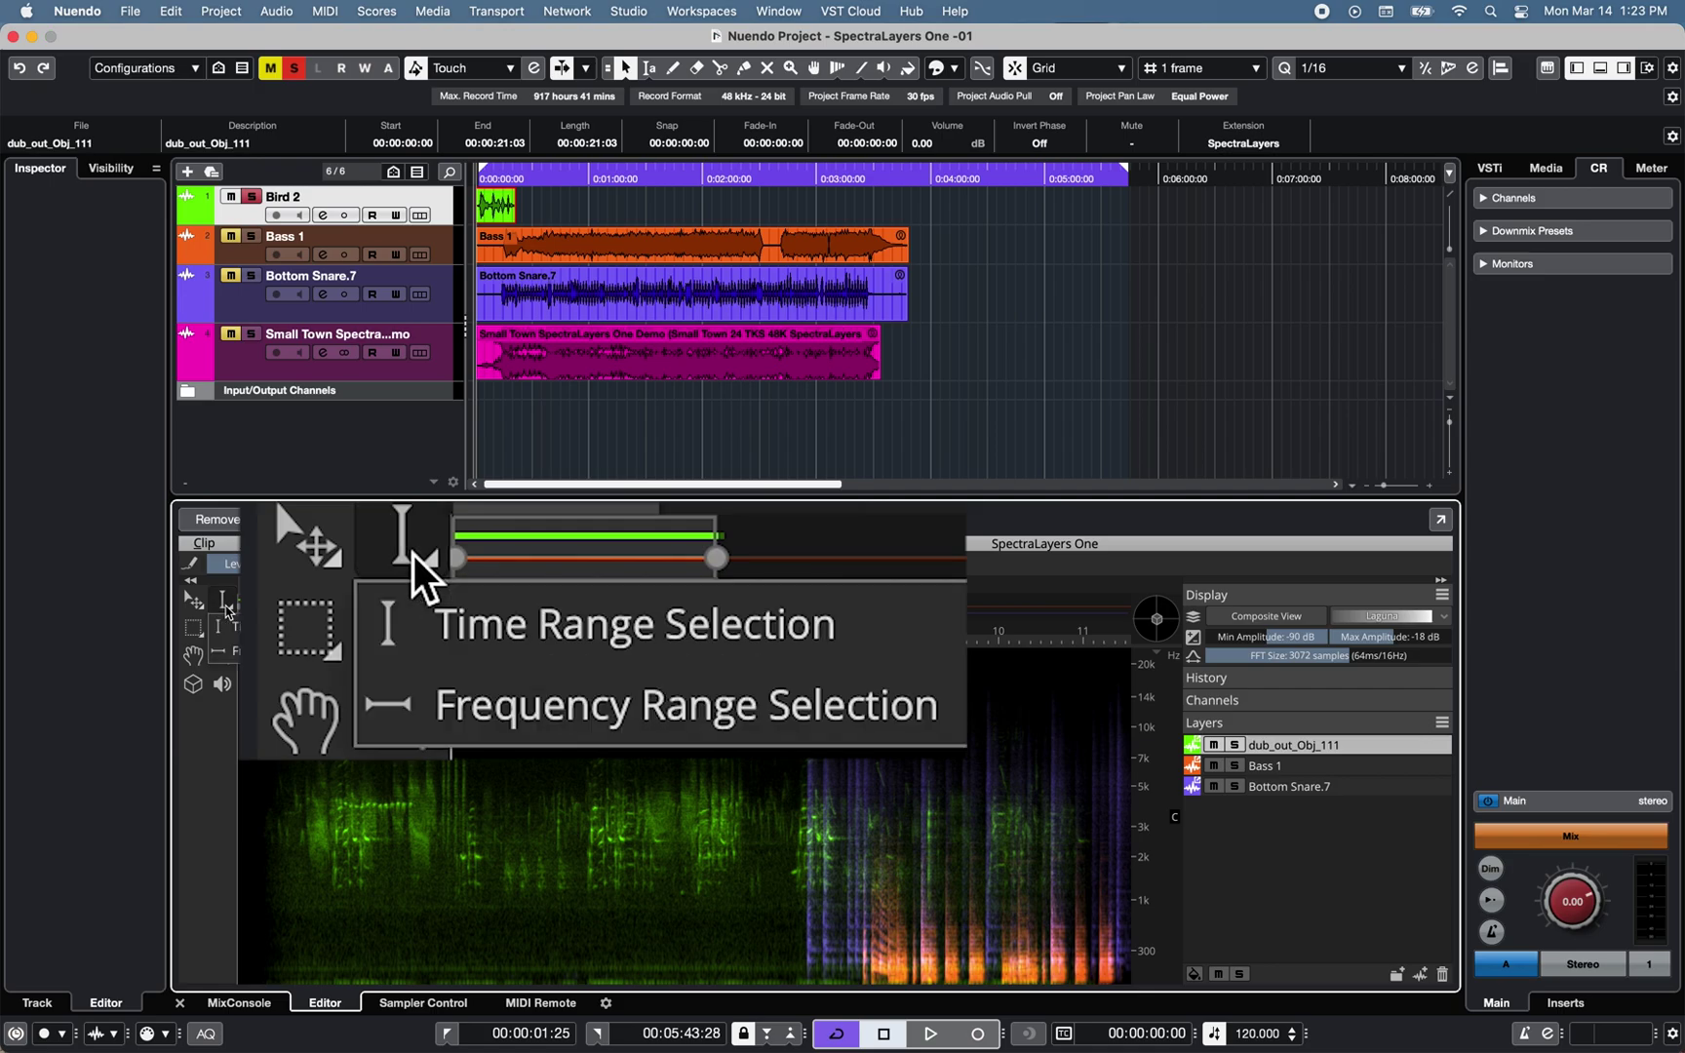
pyautogui.click(458, 731)
pyautogui.click(430, 564)
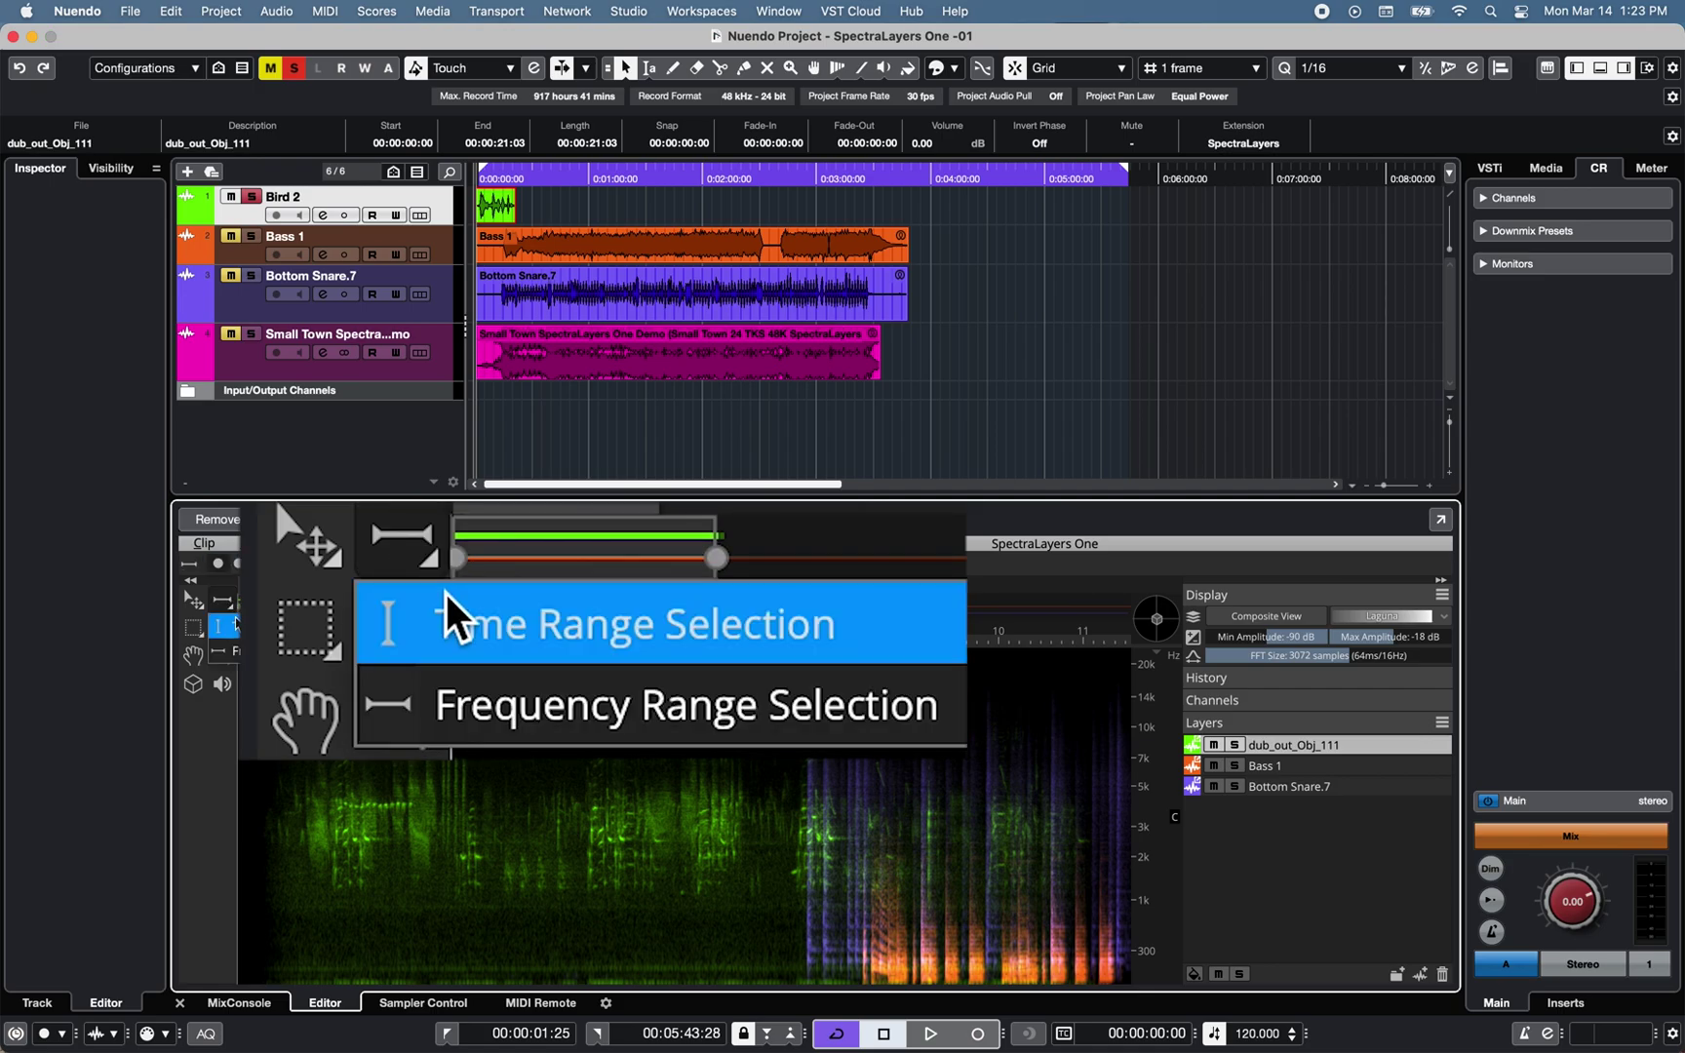
pyautogui.click(451, 619)
pyautogui.moveTo(338, 819); pyautogui.dragTo(396, 819)
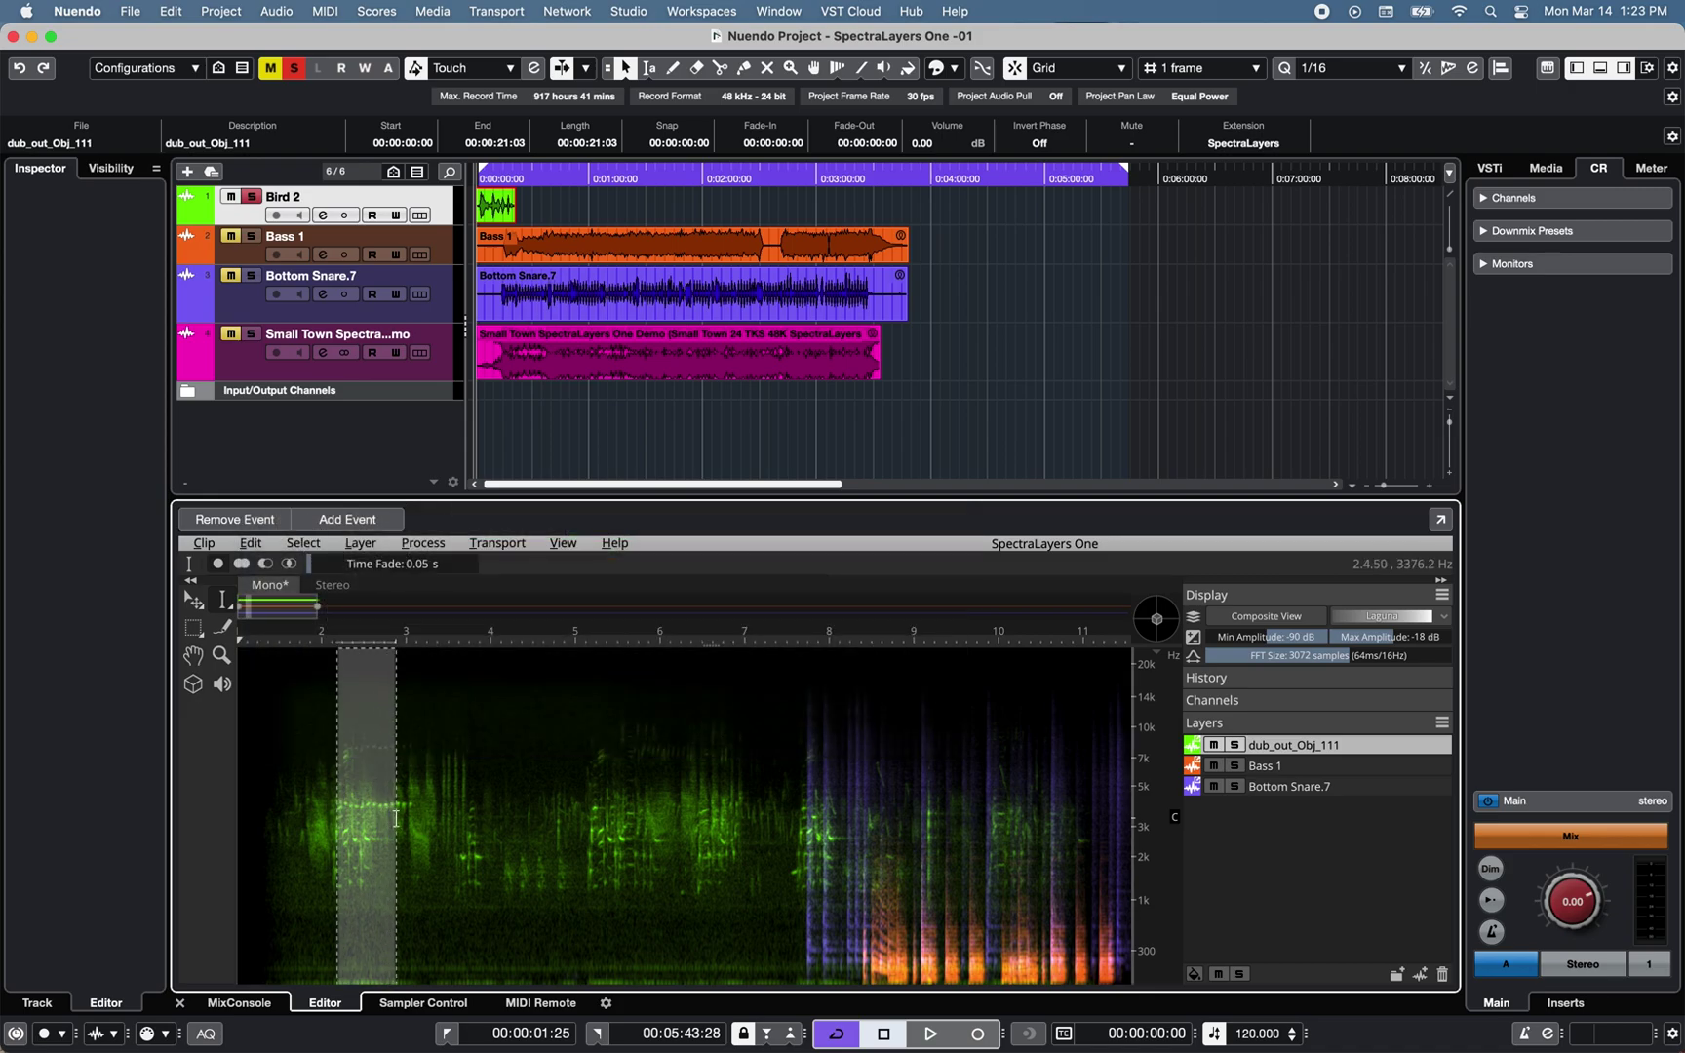
# - Stretch the time selection further left using Transform Selection
pyautogui.click(197, 603)
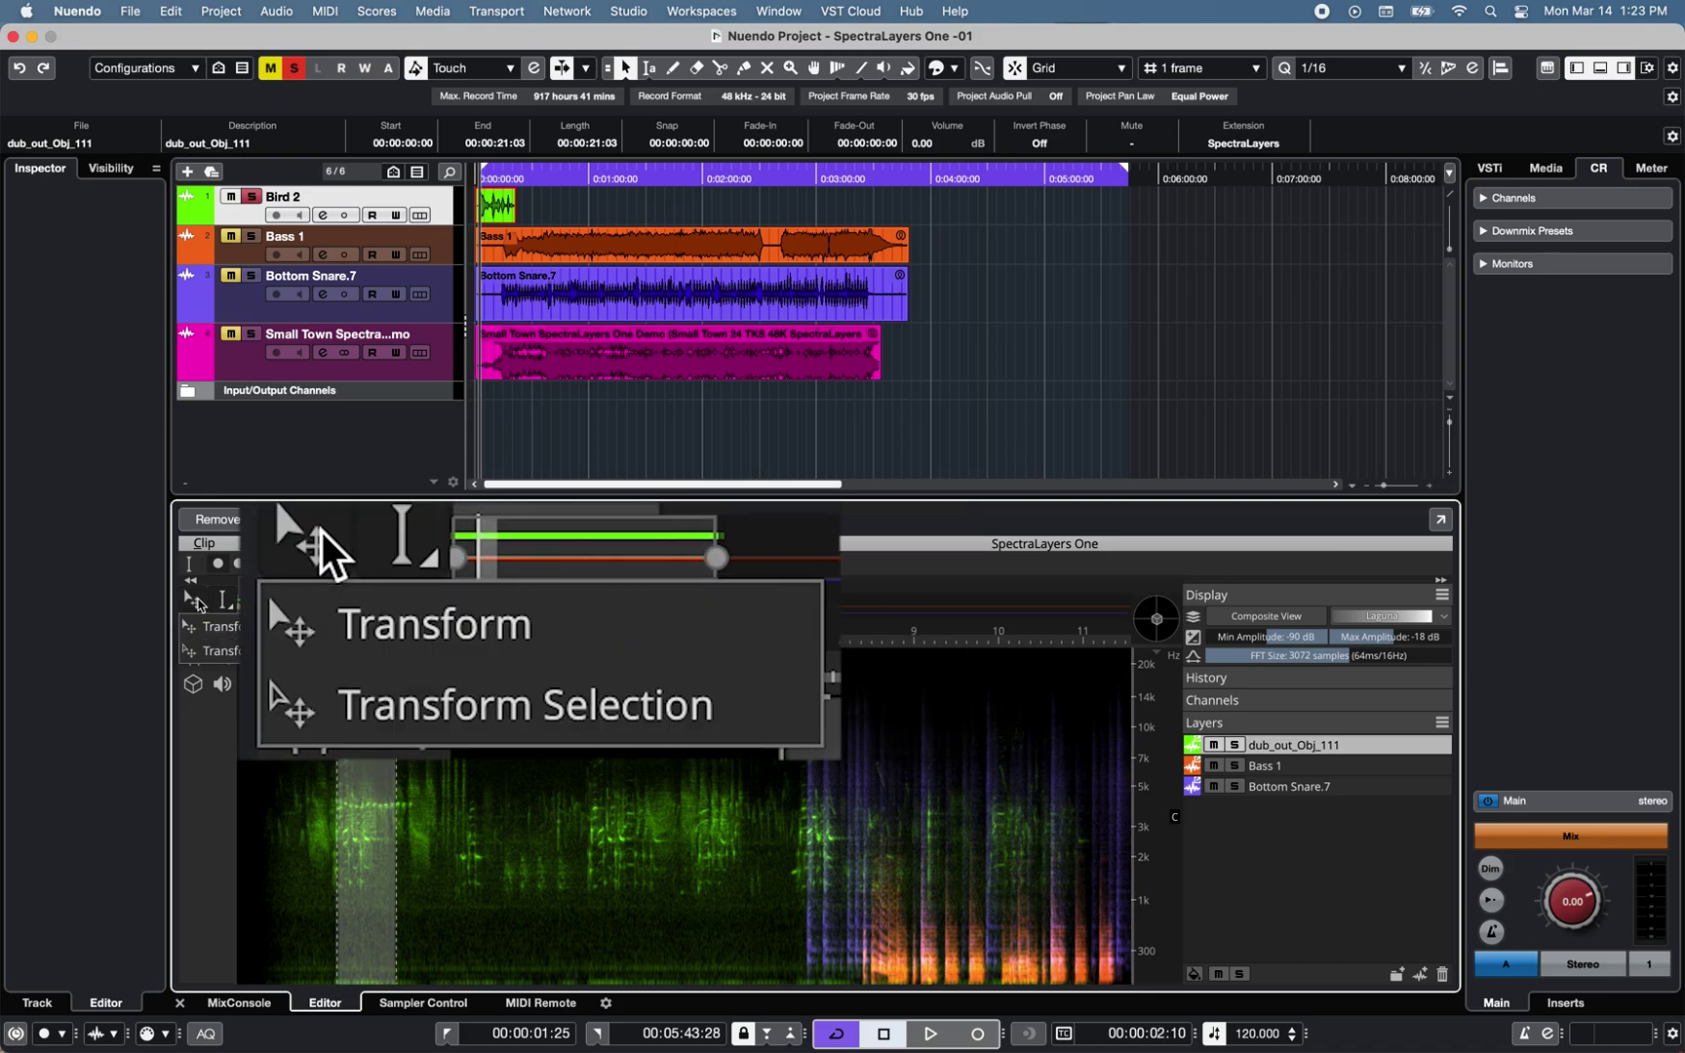
pyautogui.click(220, 651)
pyautogui.moveTo(337, 816); pyautogui.dragTo(282, 816)
# - Draw an elliptical selection over the early bird calls and enlarge it downward
pyautogui.click(194, 630)
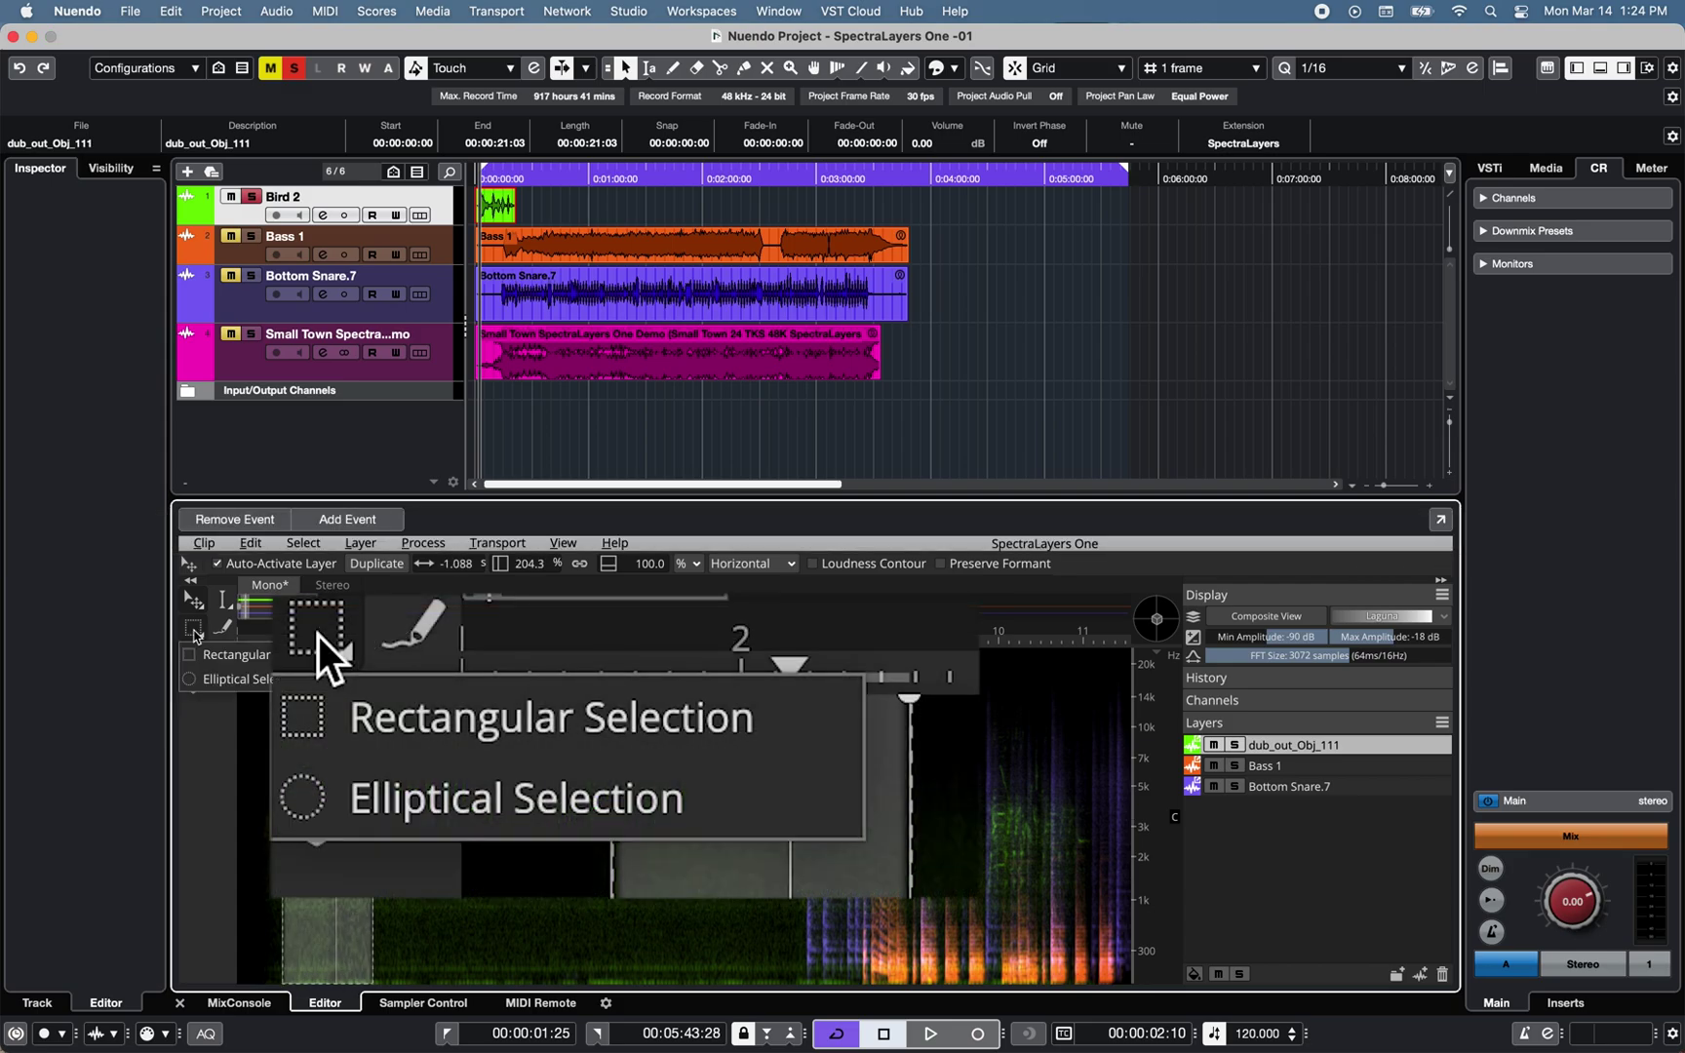
pyautogui.click(207, 680)
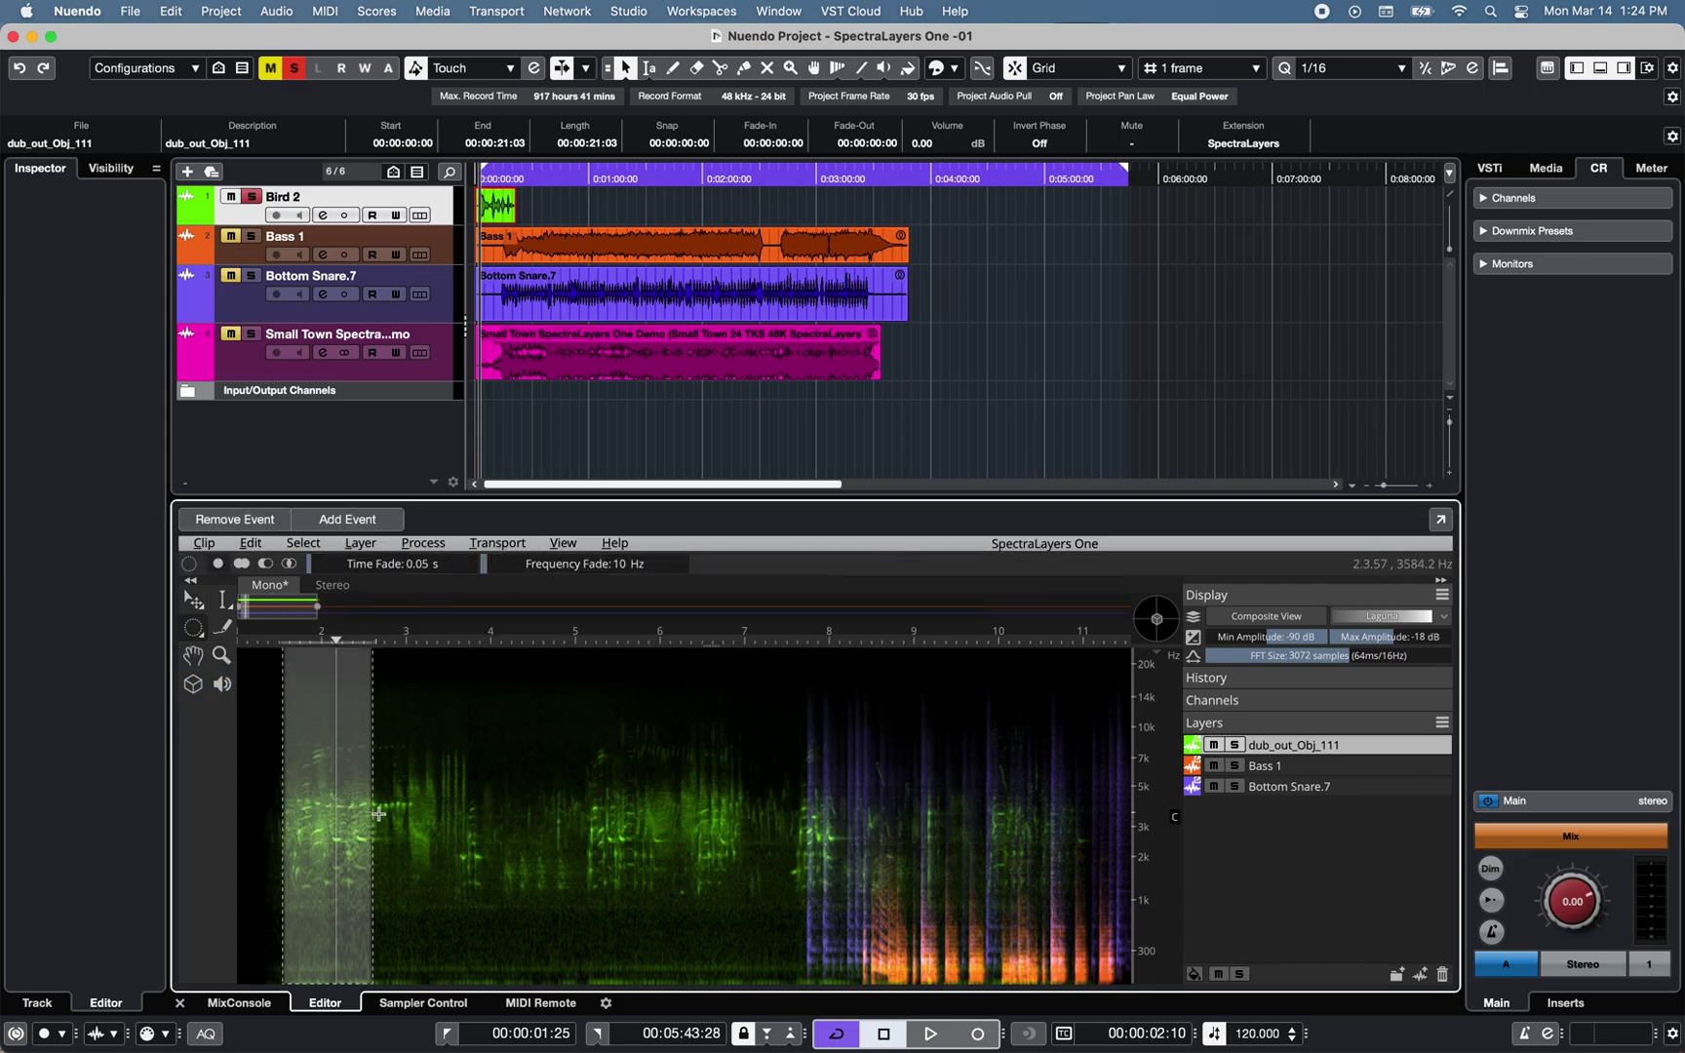
pyautogui.moveTo(389, 805)
pyautogui.mouseDown()
pyautogui.moveTo(426, 895)
pyautogui.moveTo(509, 856)
pyautogui.moveTo(492, 895)
pyautogui.mouseUp()
pyautogui.click(222, 627)
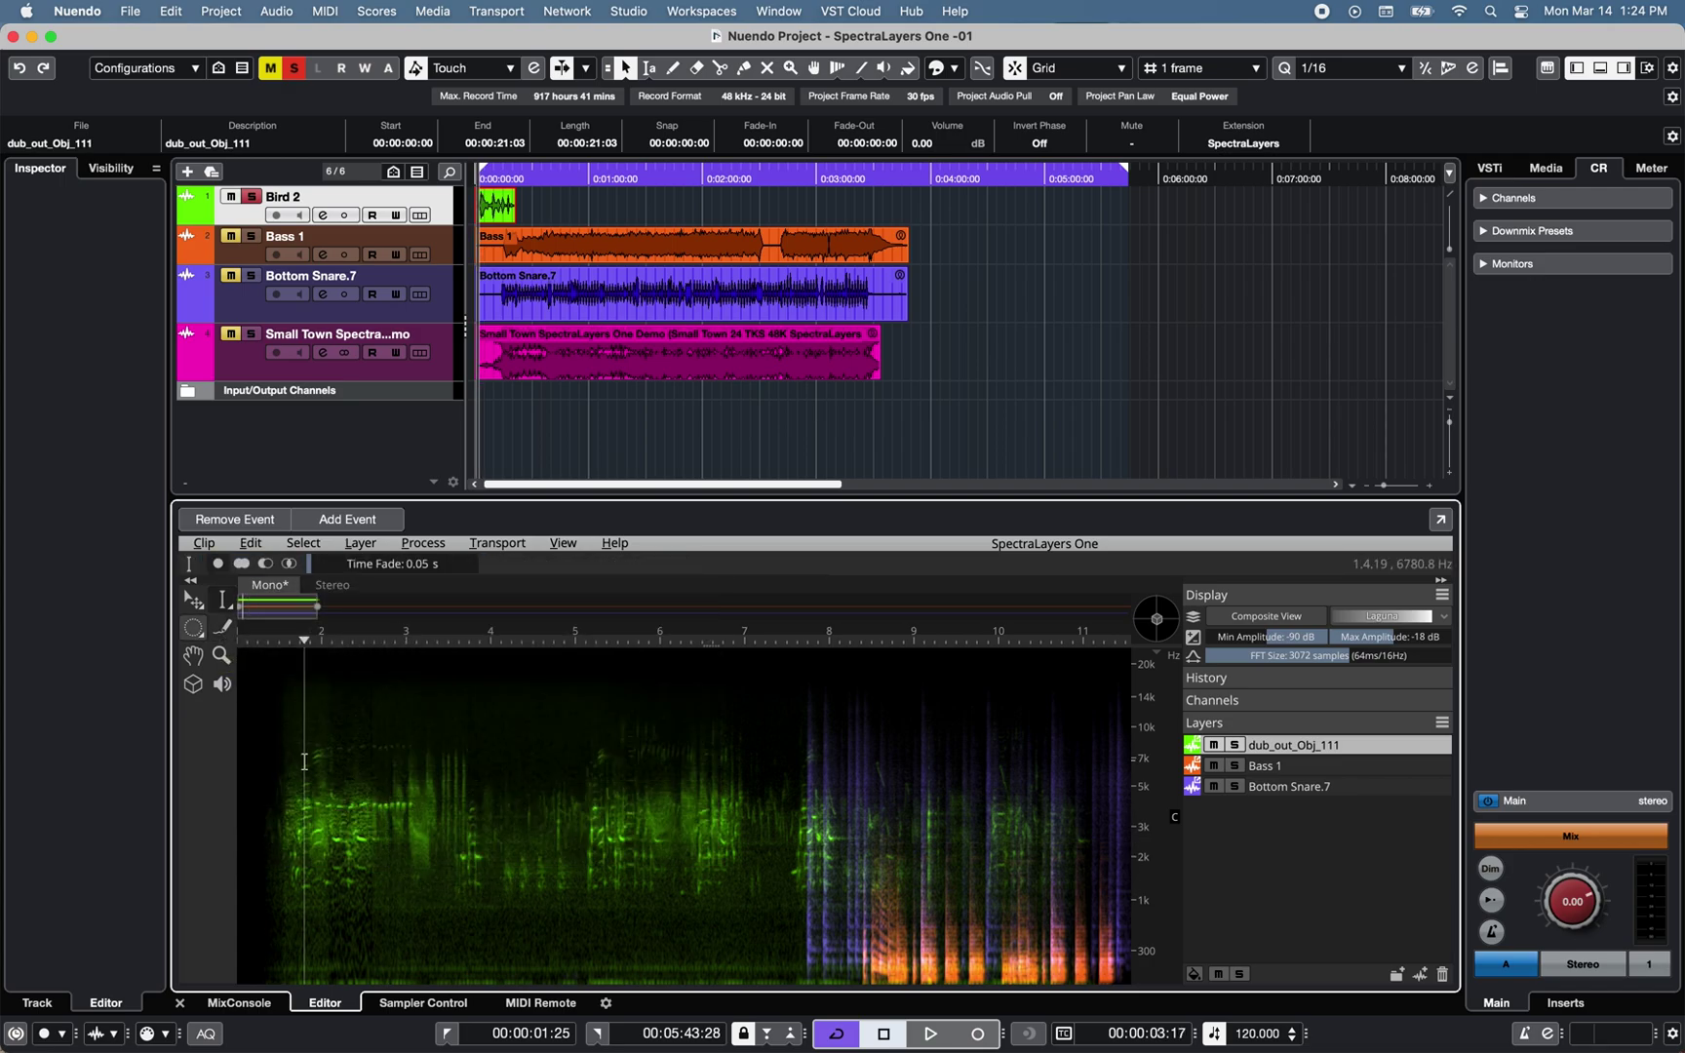
pyautogui.click(251, 544)
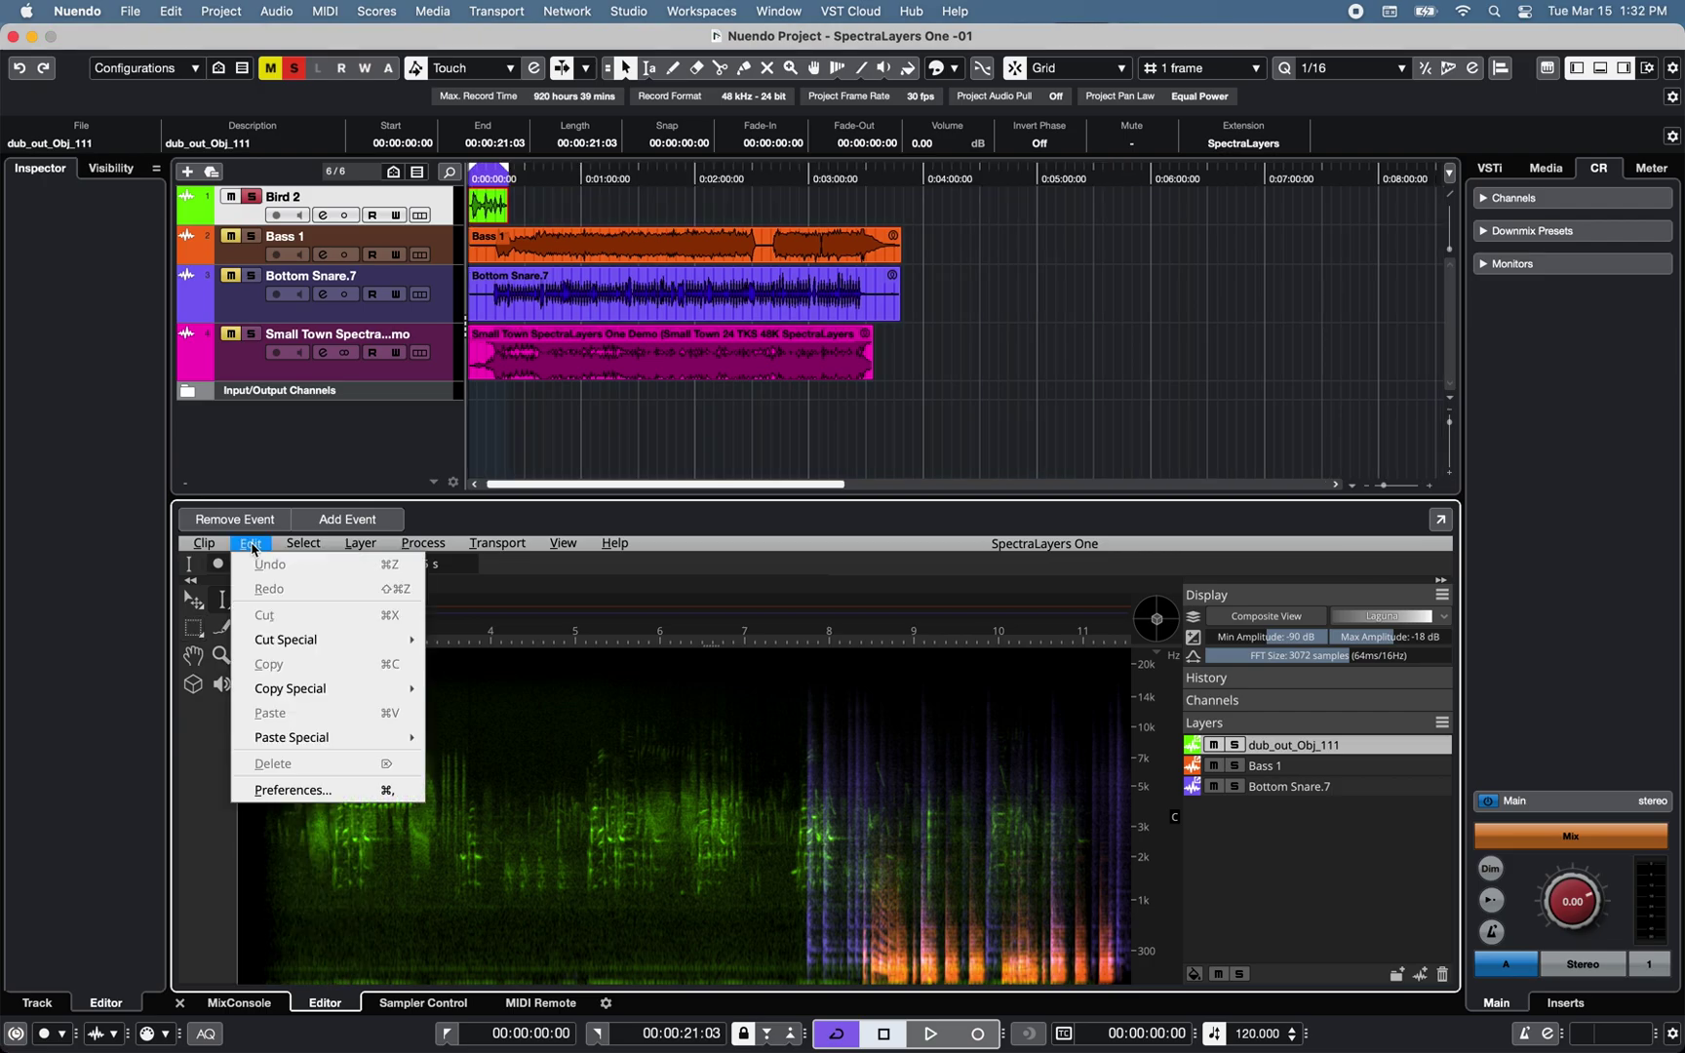
# - Open SpectraLayers preferences and cancel the selection-border colour picker unchanged
pyautogui.click(291, 795)
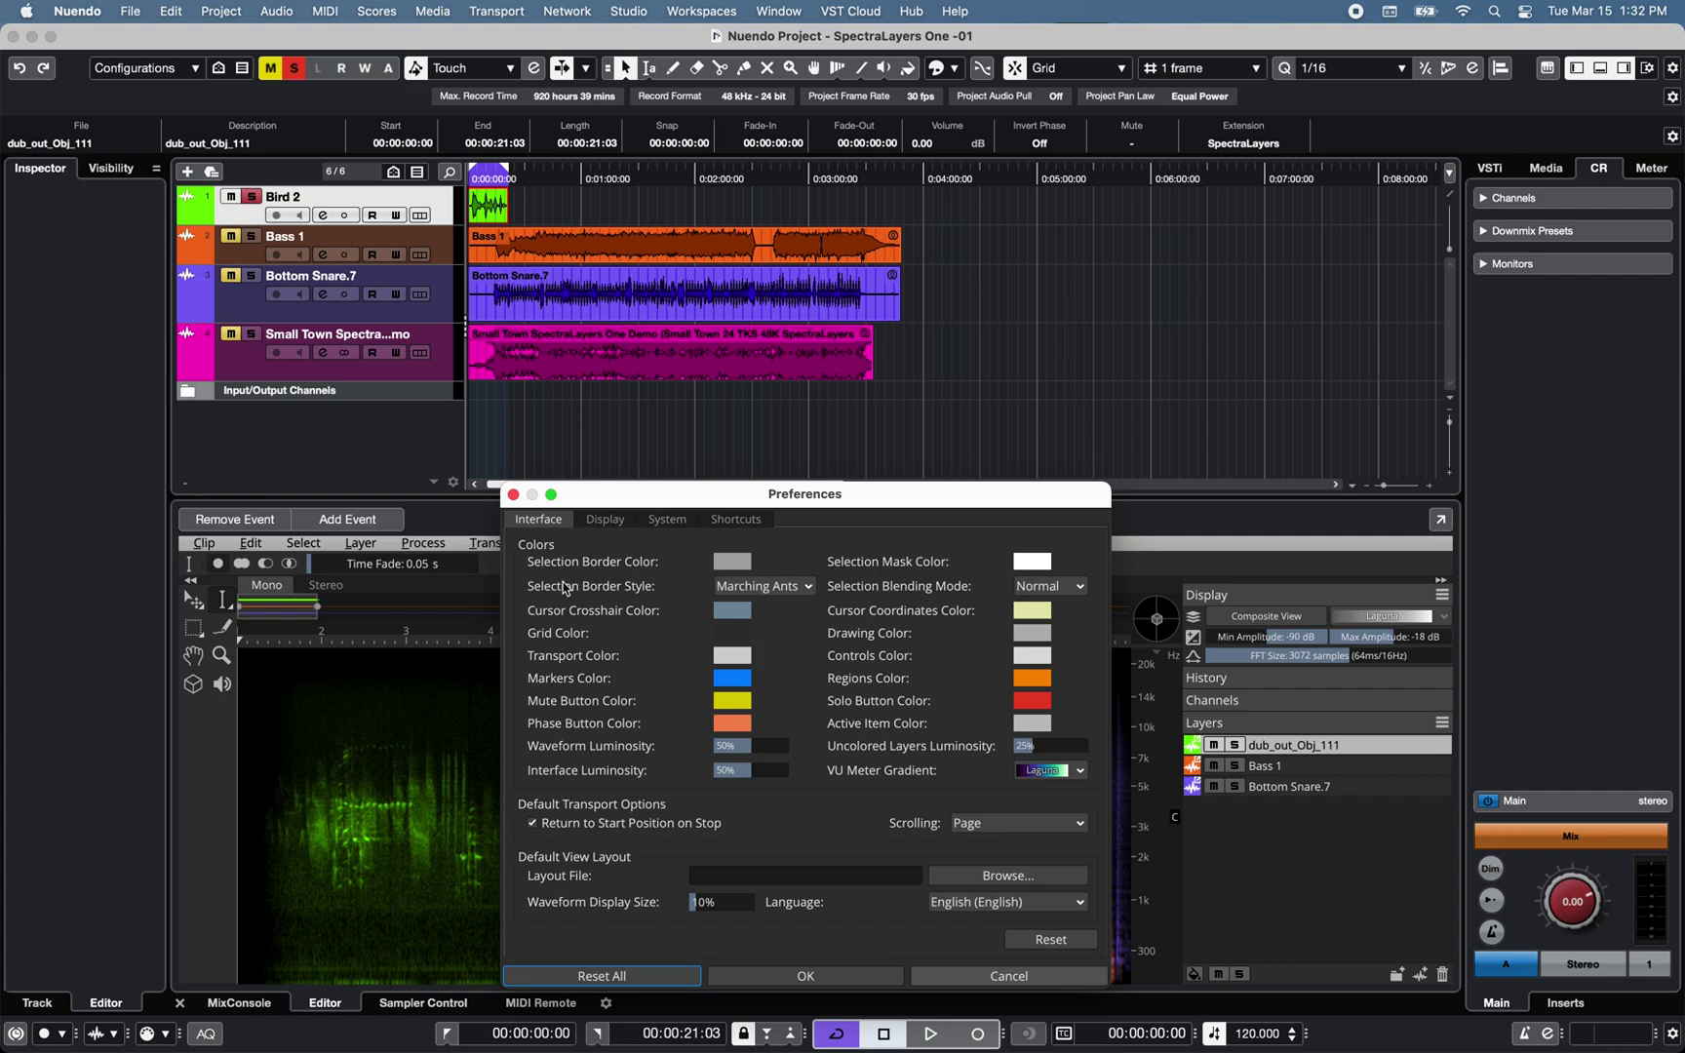
pyautogui.click(733, 564)
pyautogui.click(783, 456)
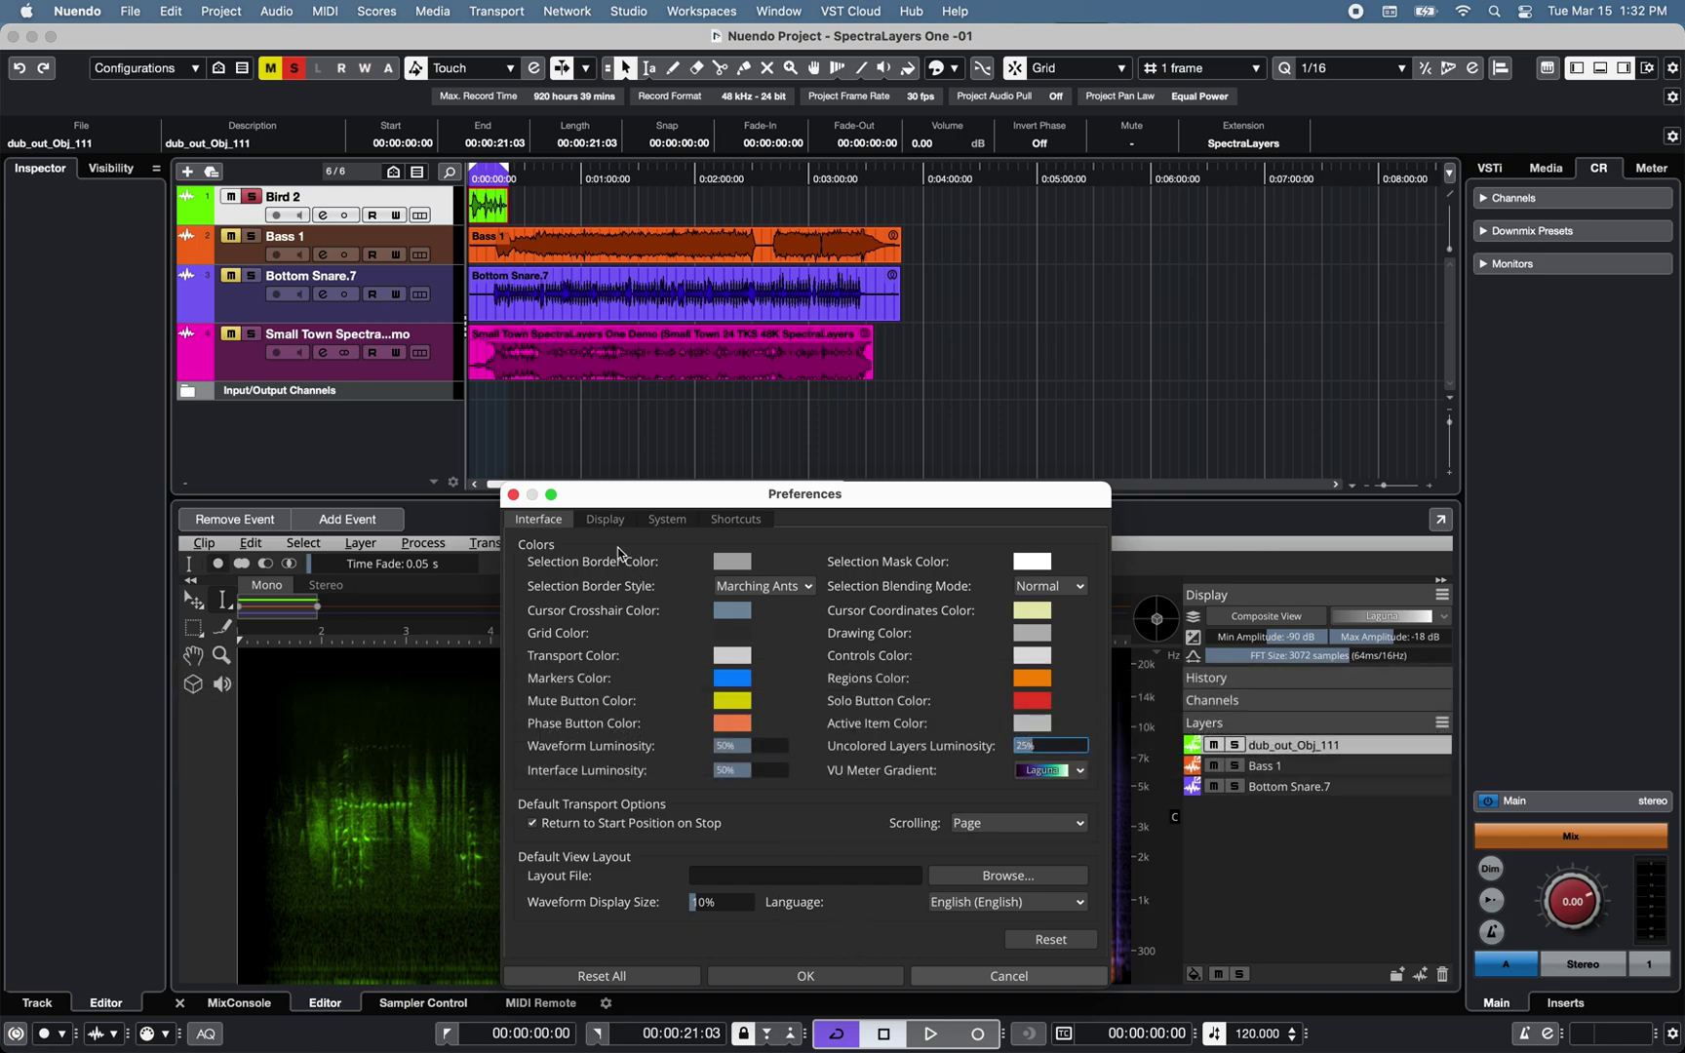
# - Browse the Display, System and Shortcuts preferences, selecting the Zoom Time Out shortcut
pyautogui.click(605, 520)
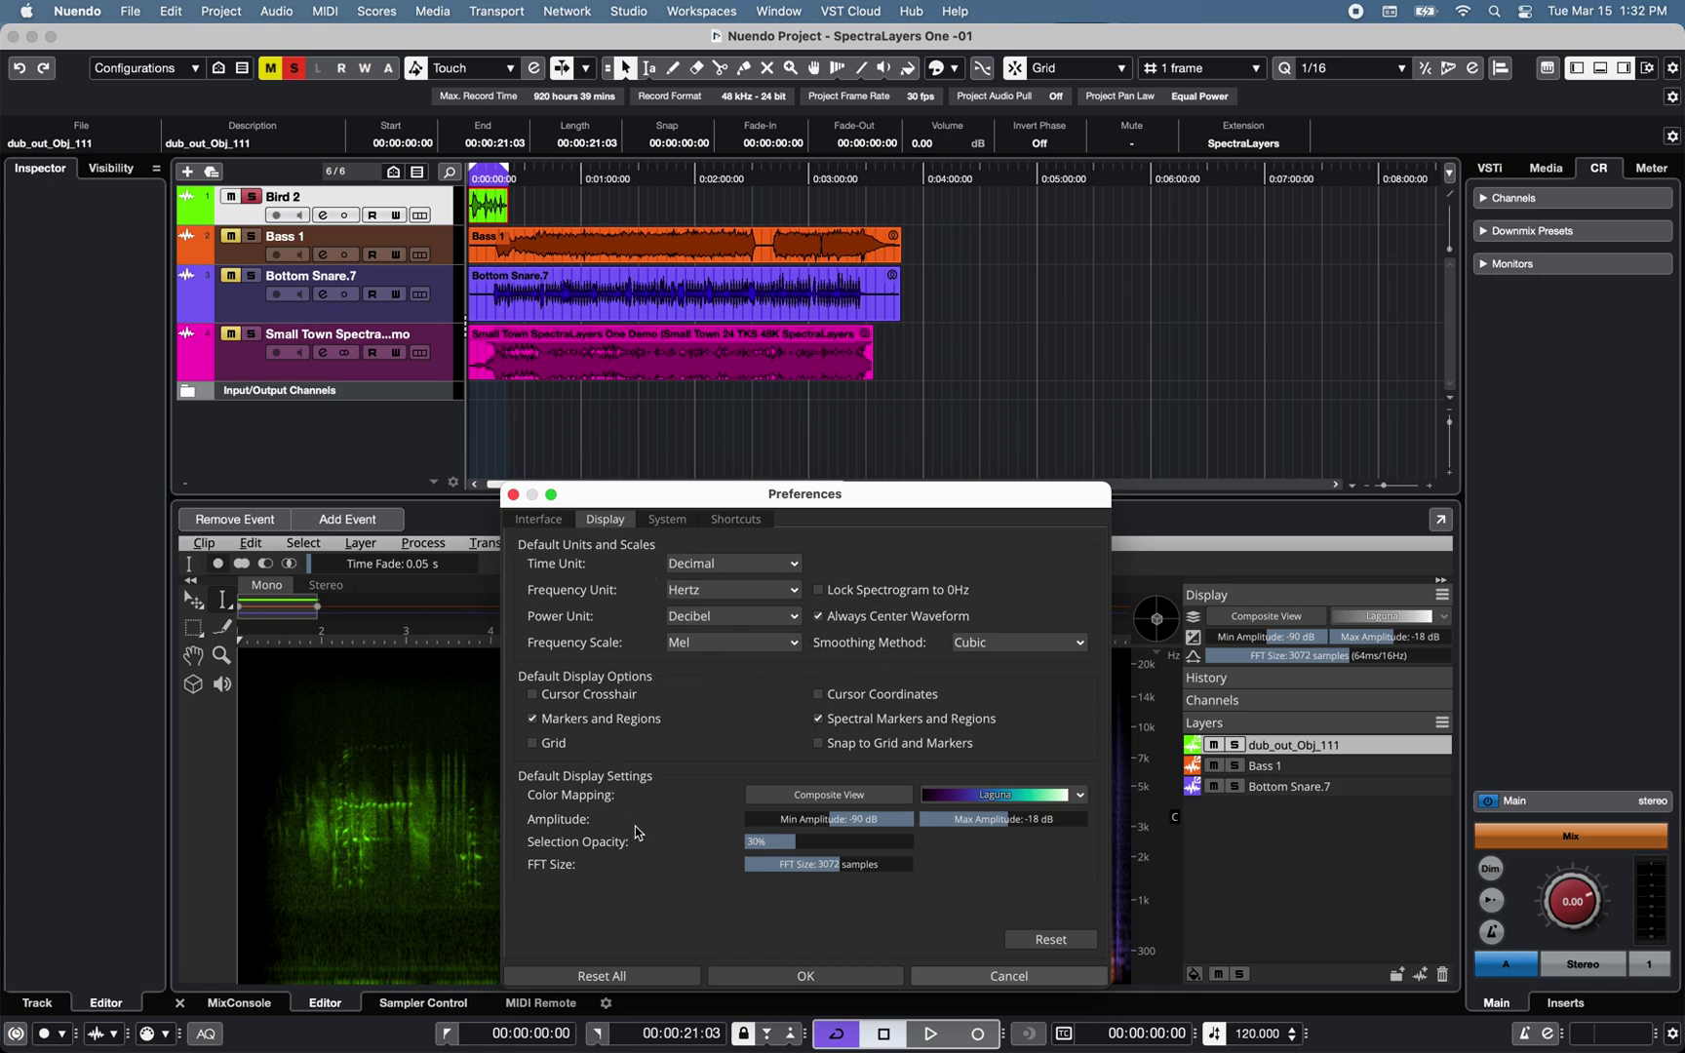
pyautogui.click(679, 527)
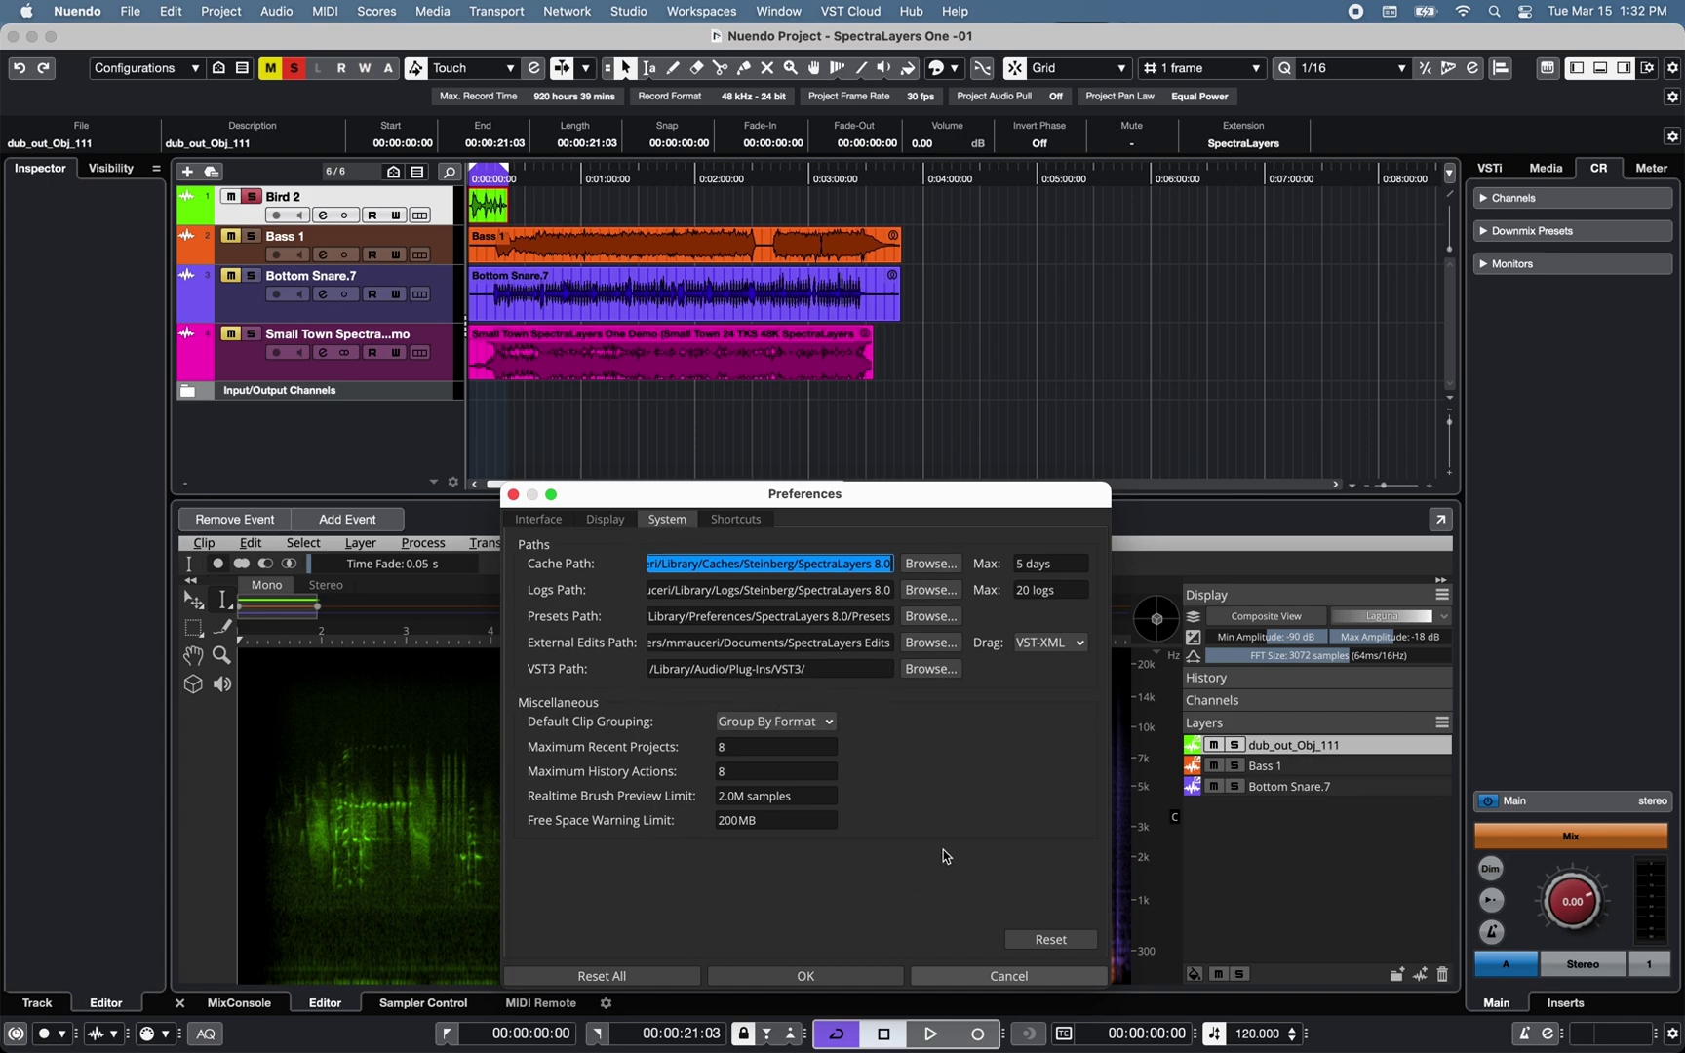
pyautogui.click(753, 520)
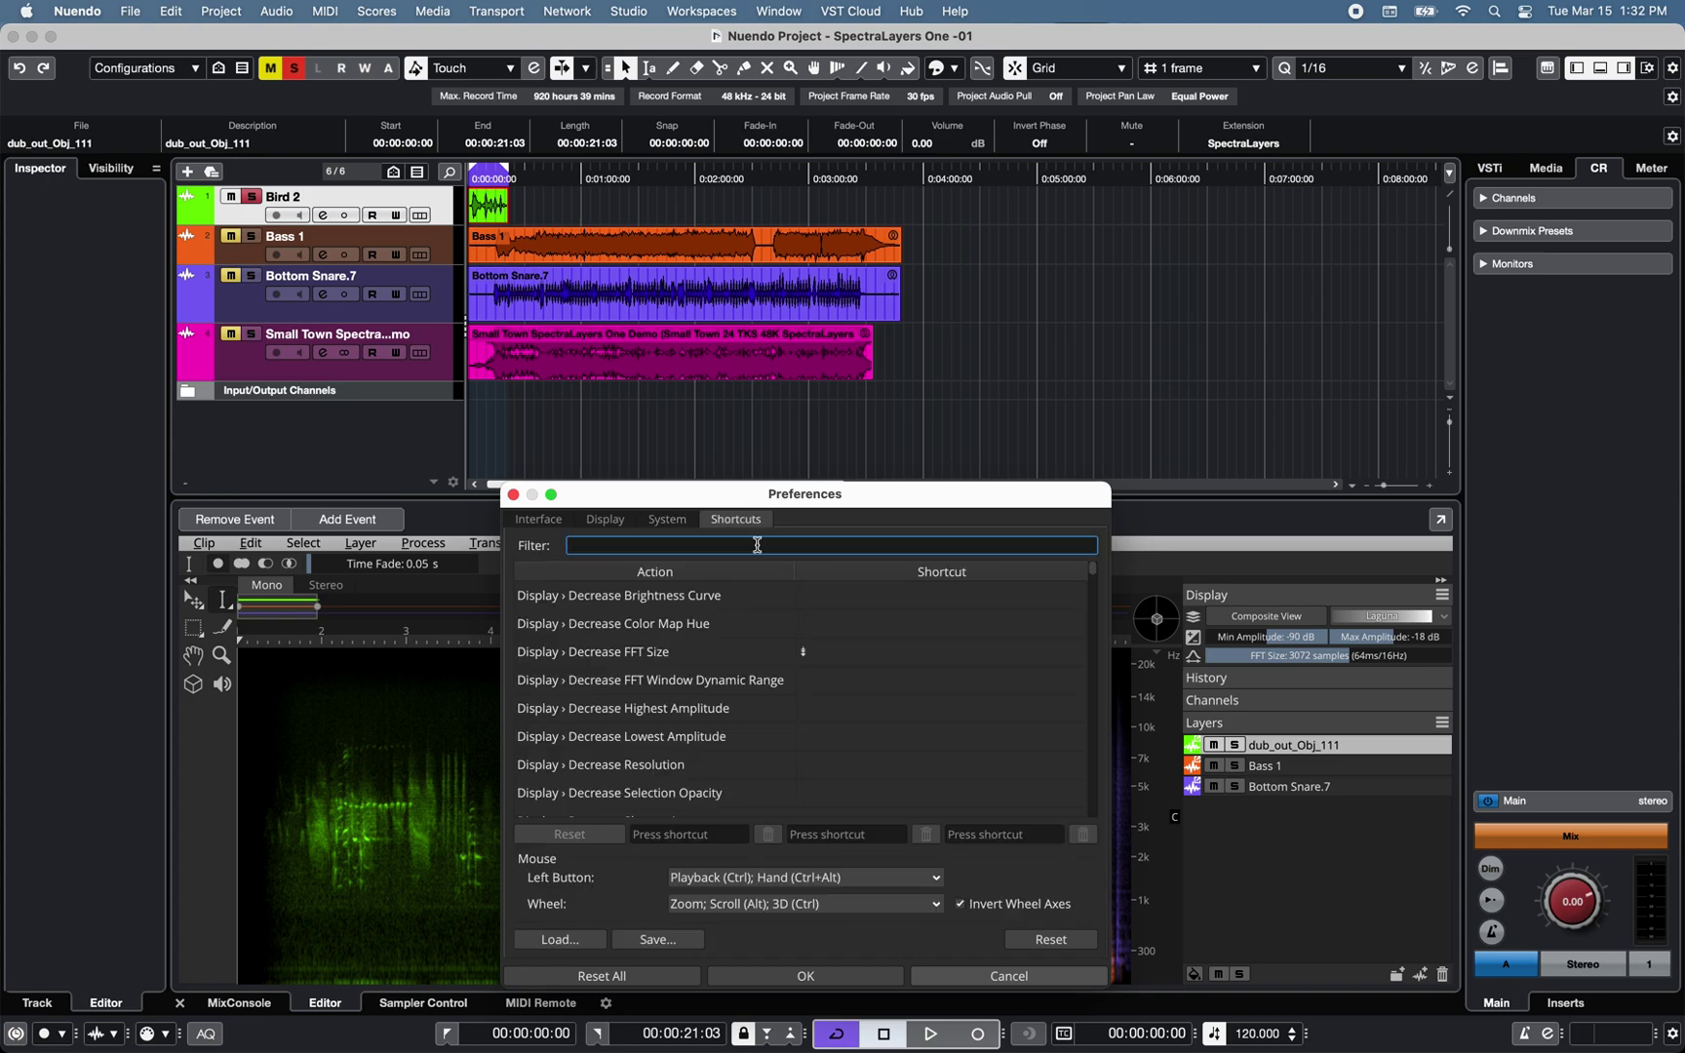
pyautogui.scroll(-10, 871, 790)
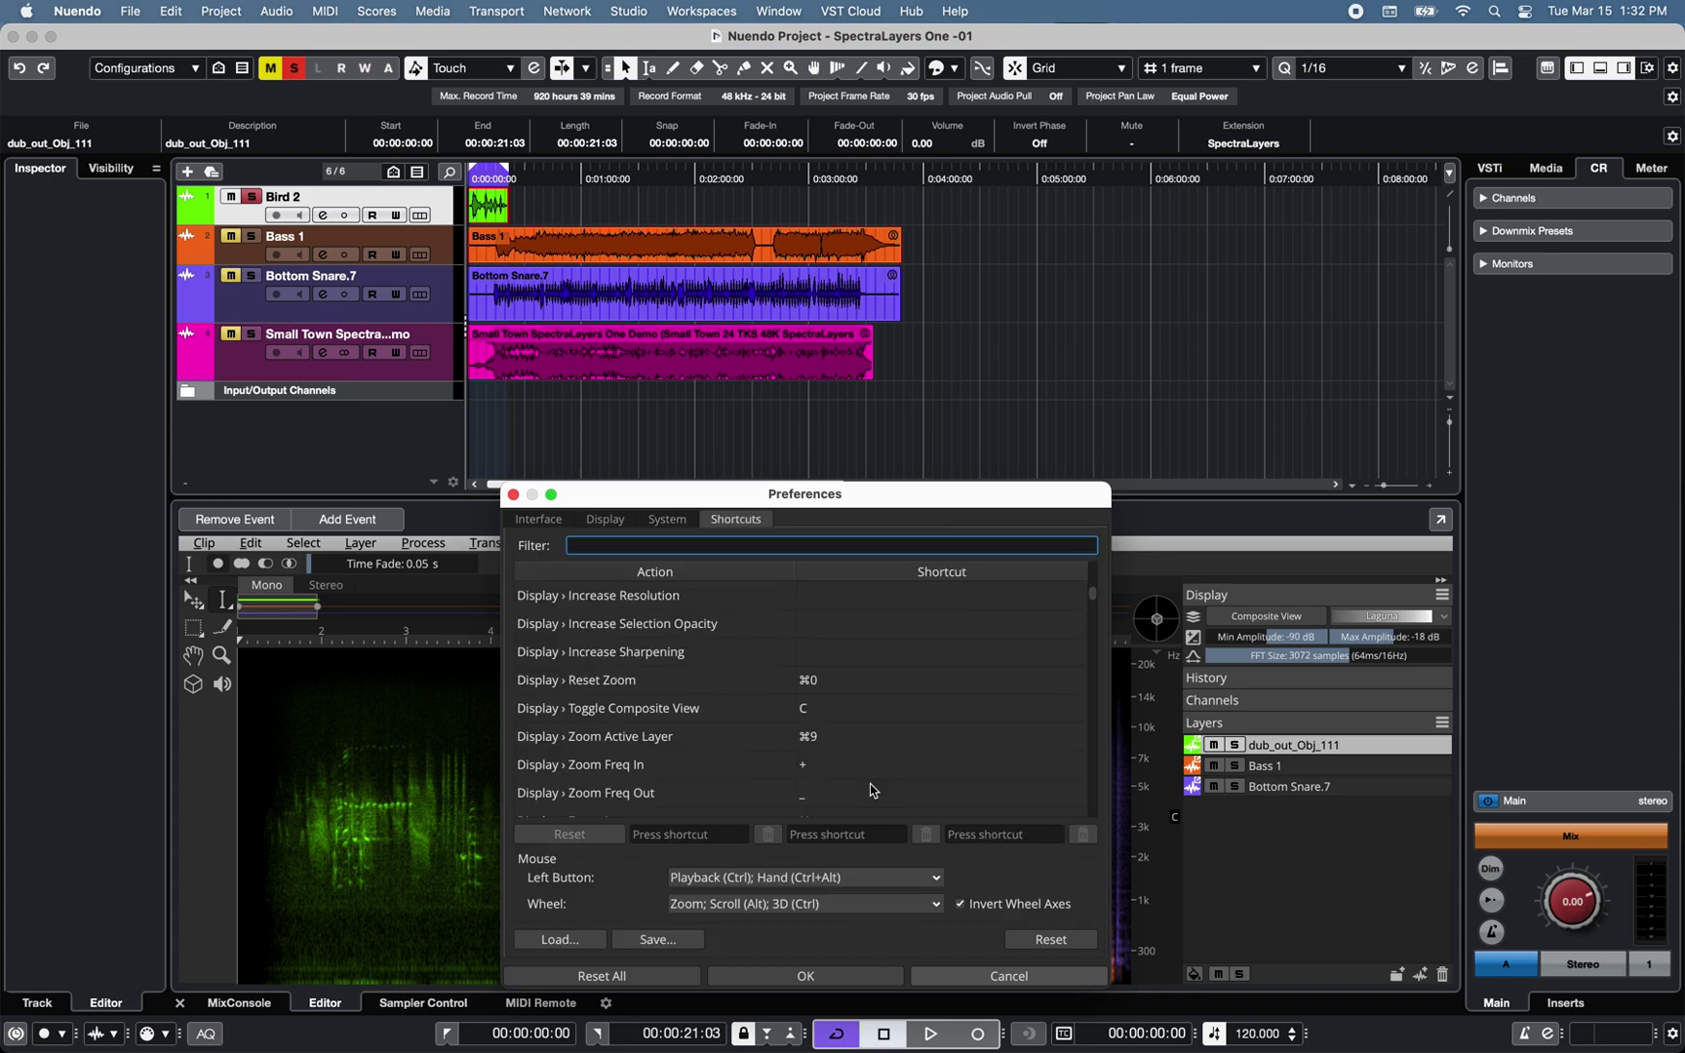
pyautogui.scroll(-1, 871, 790)
pyautogui.click(806, 716)
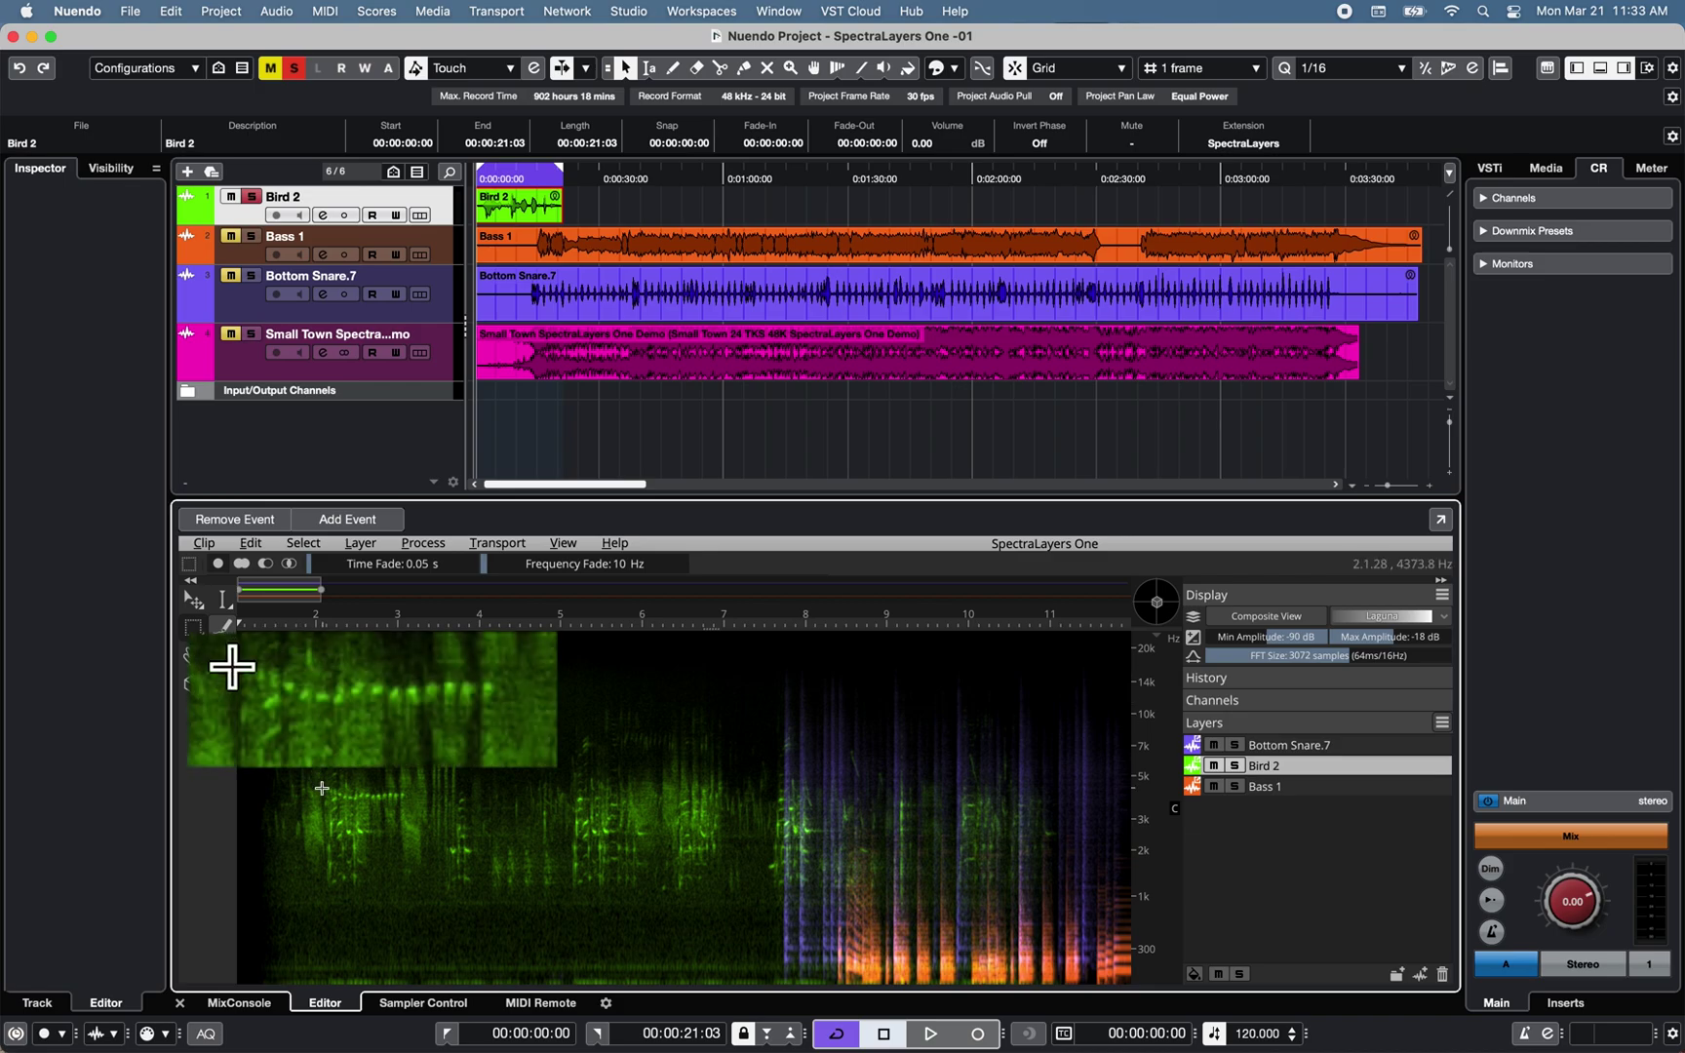
# - Box and audition the bird chirp just after 2 seconds, then undo the last change
pyautogui.moveTo(321, 788); pyautogui.dragTo(415, 804)
pyautogui.press('space')
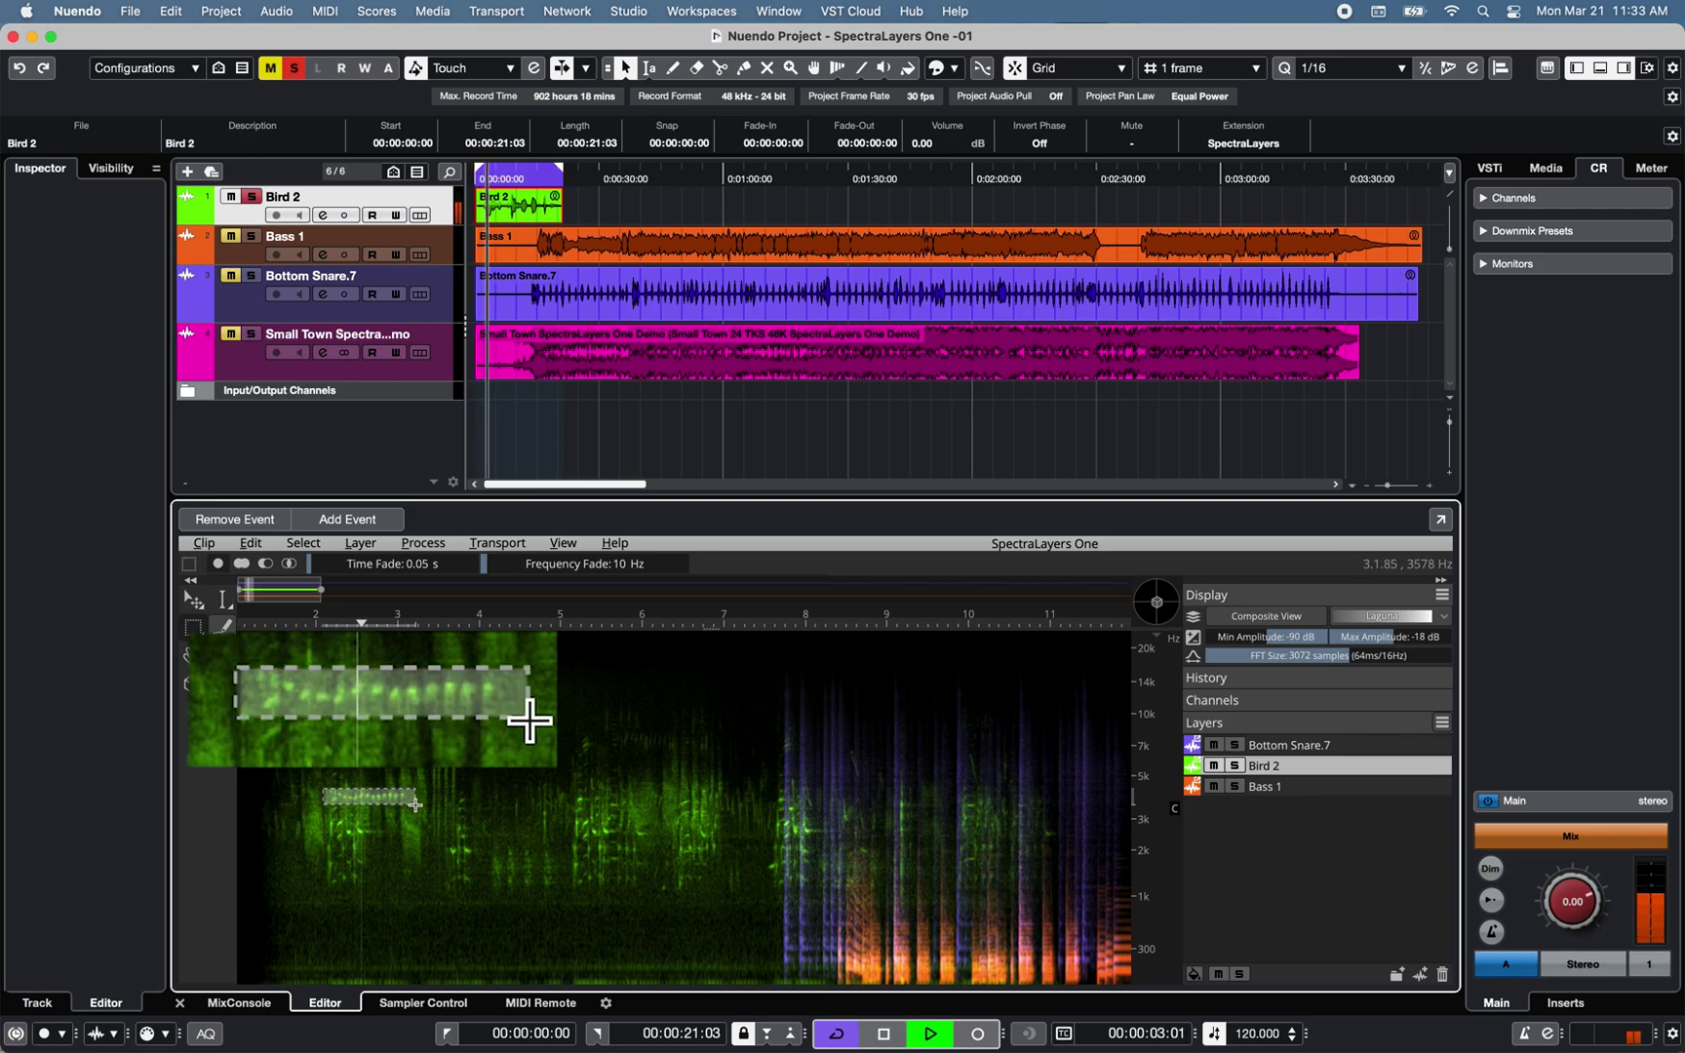
pyautogui.press('space')
pyautogui.click(250, 543)
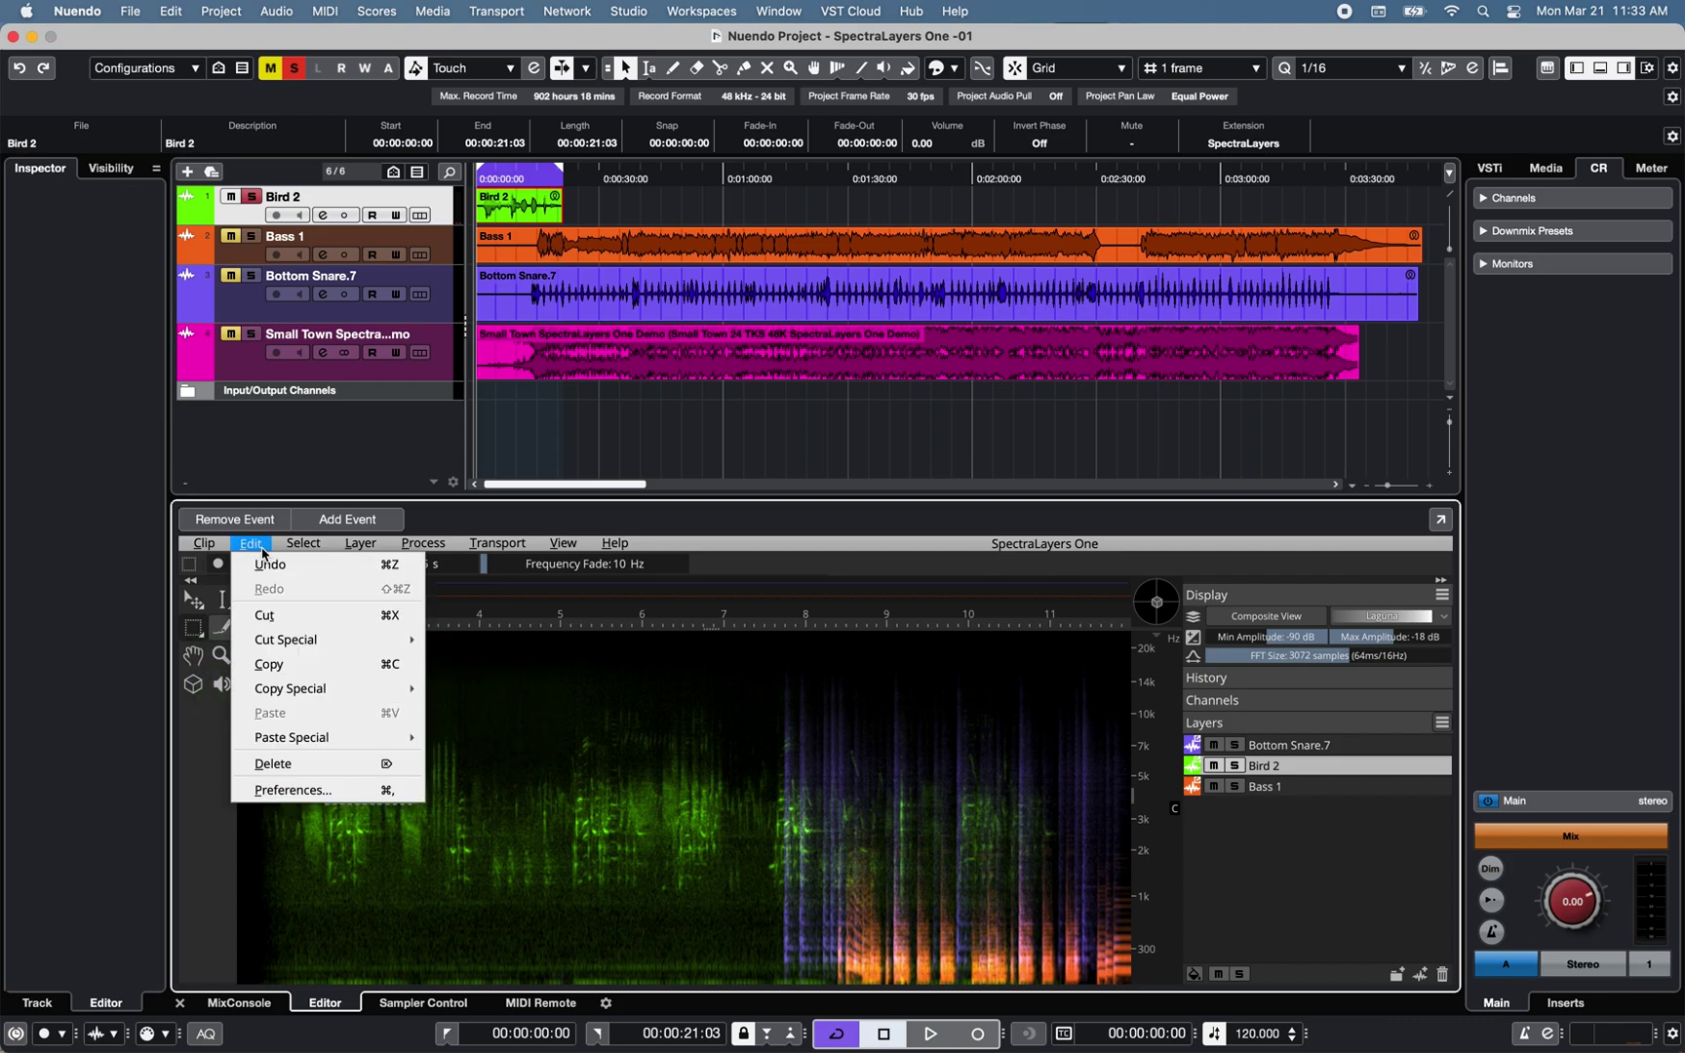
pyautogui.click(266, 566)
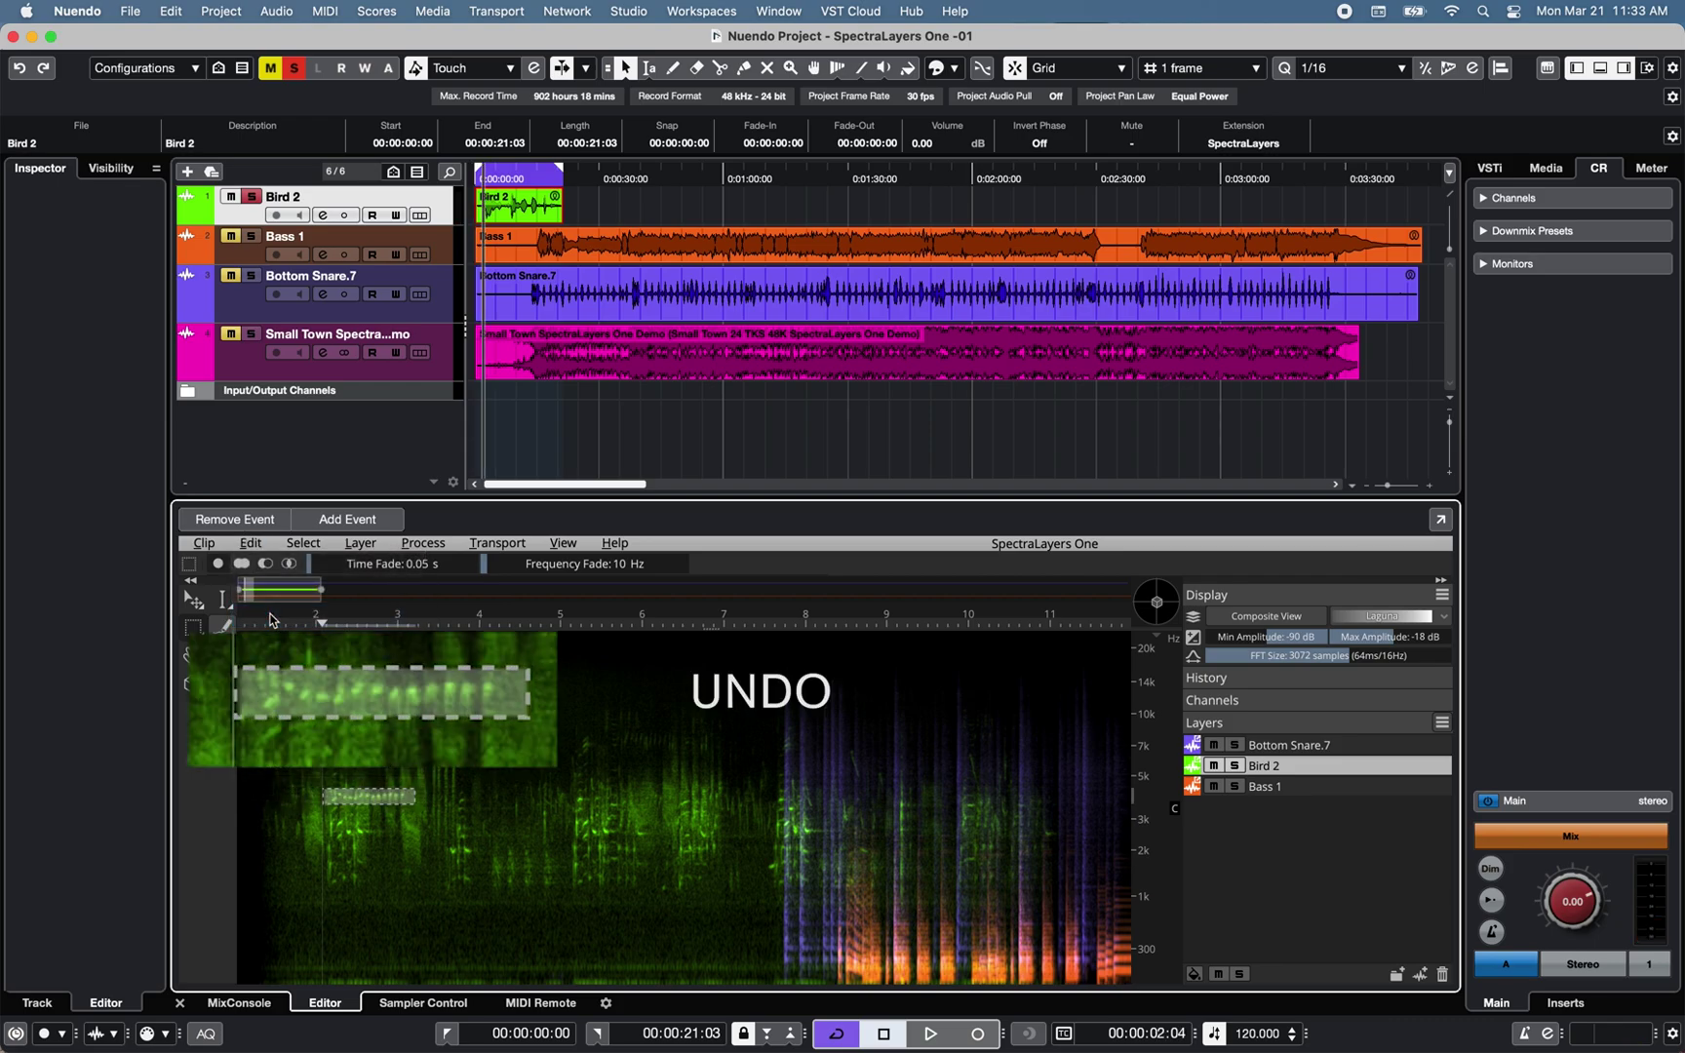
# - Cut the boxed chirp to a new layer and switch the layer list to Standard Layout
pyautogui.click(251, 543)
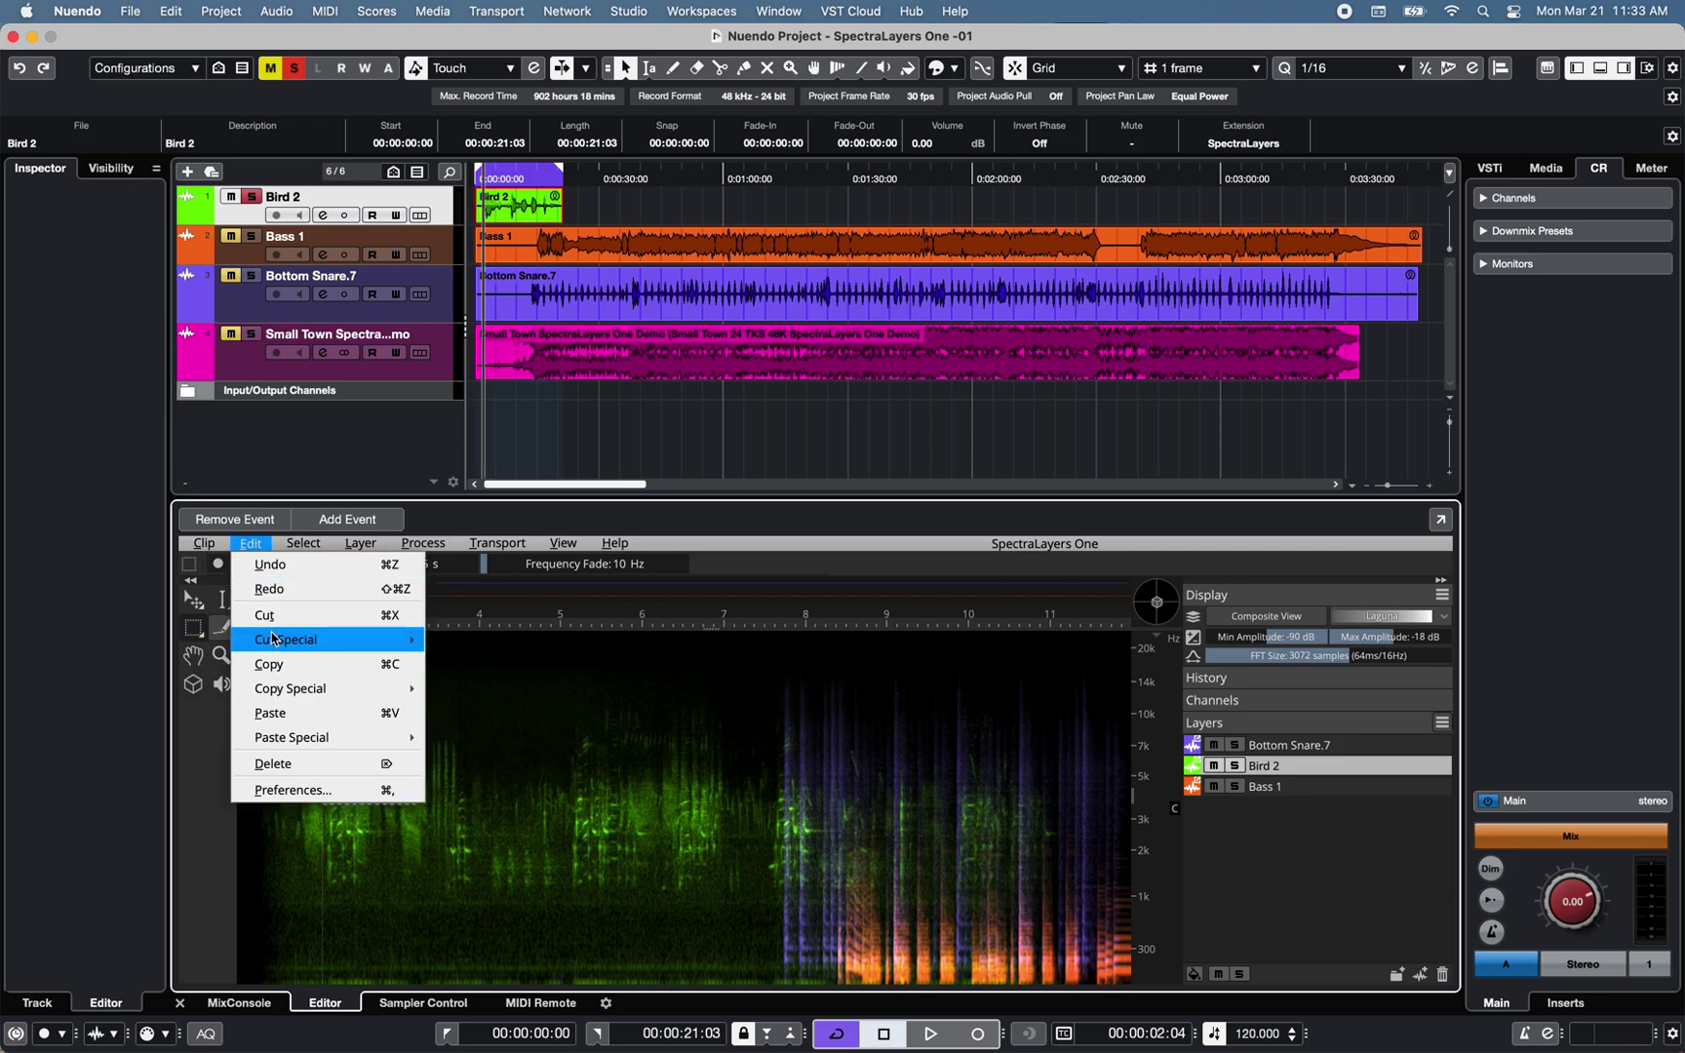
pyautogui.moveTo(321, 639)
pyautogui.click(479, 641)
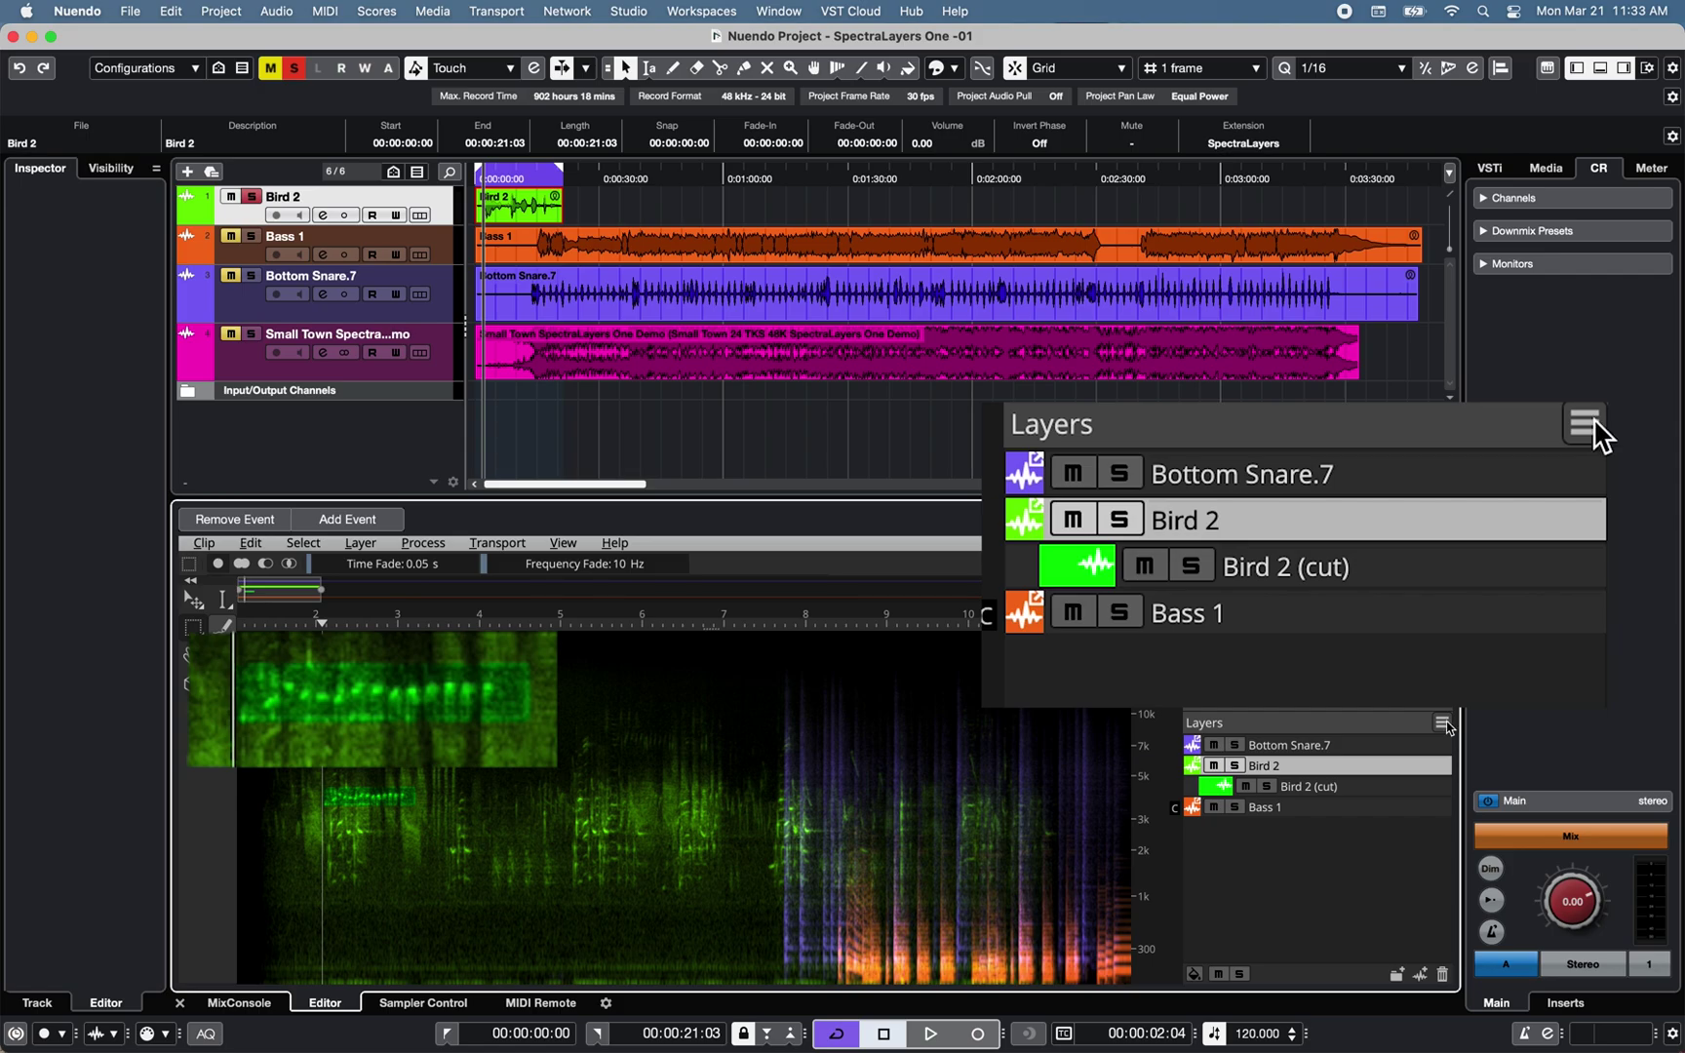
pyautogui.click(1442, 723)
pyautogui.click(1452, 747)
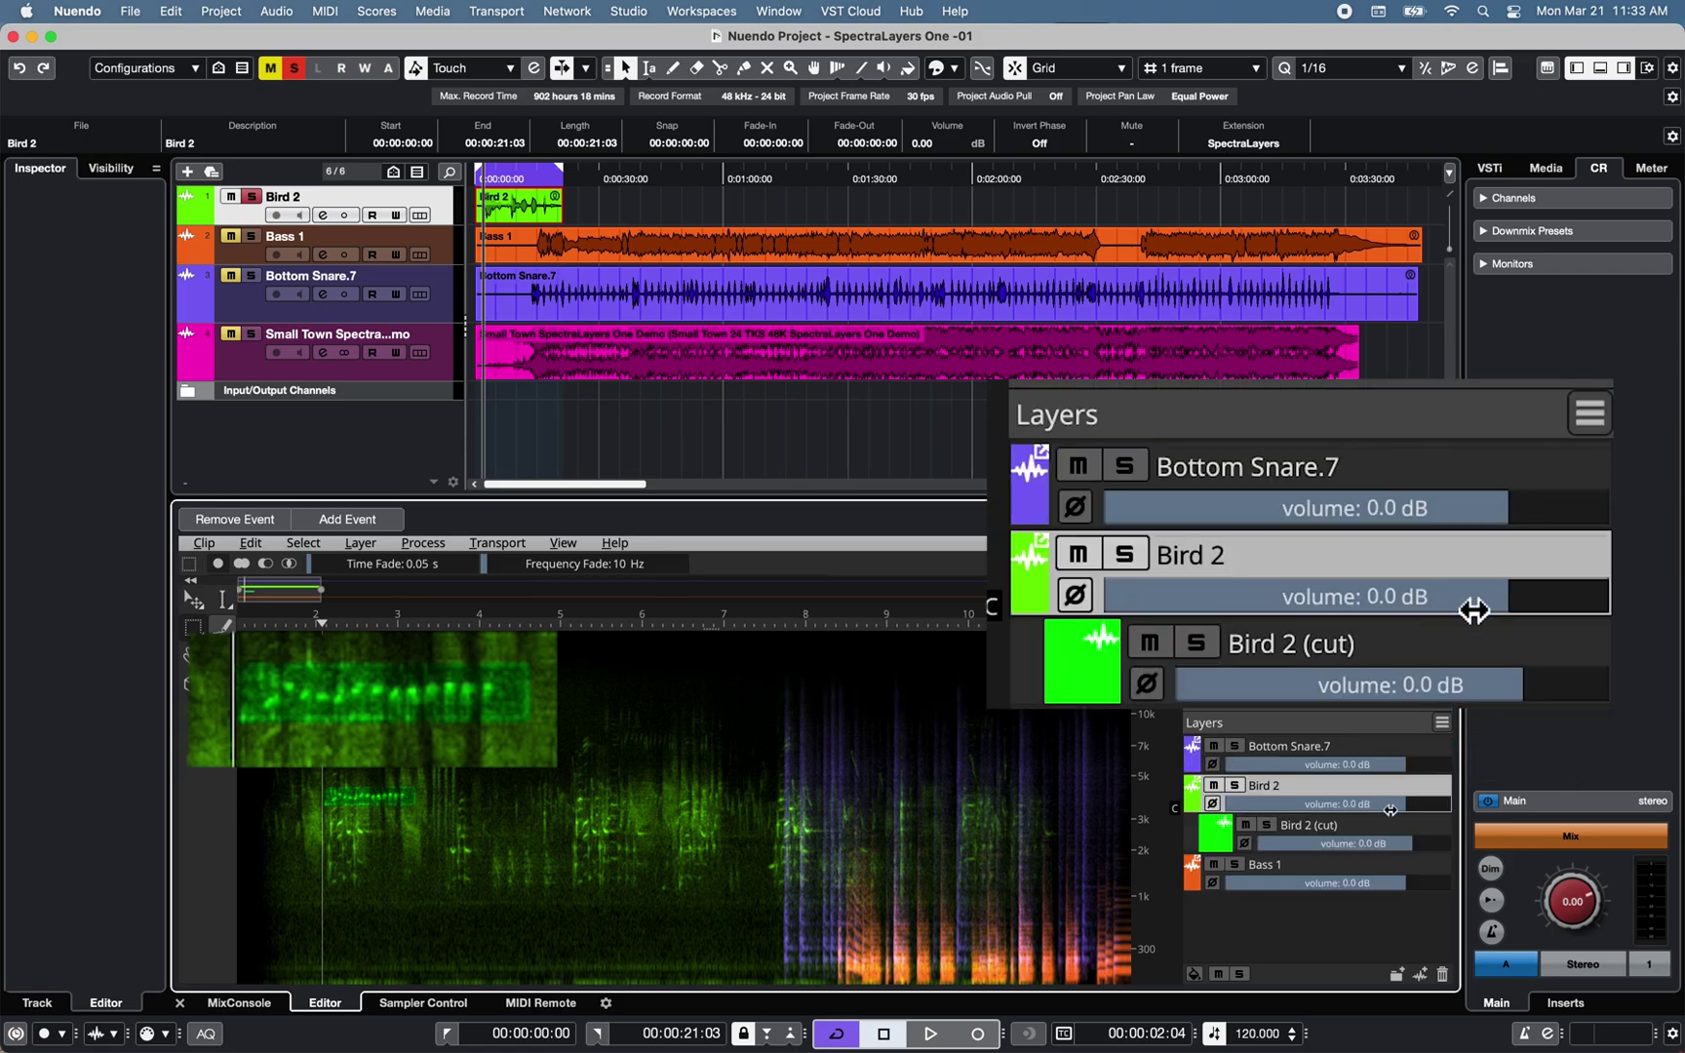
# - Solo the Bird 2 (cut) layer, play it, and raise its volume to 5.0 dB
pyautogui.click(1401, 843)
pyautogui.press('space')
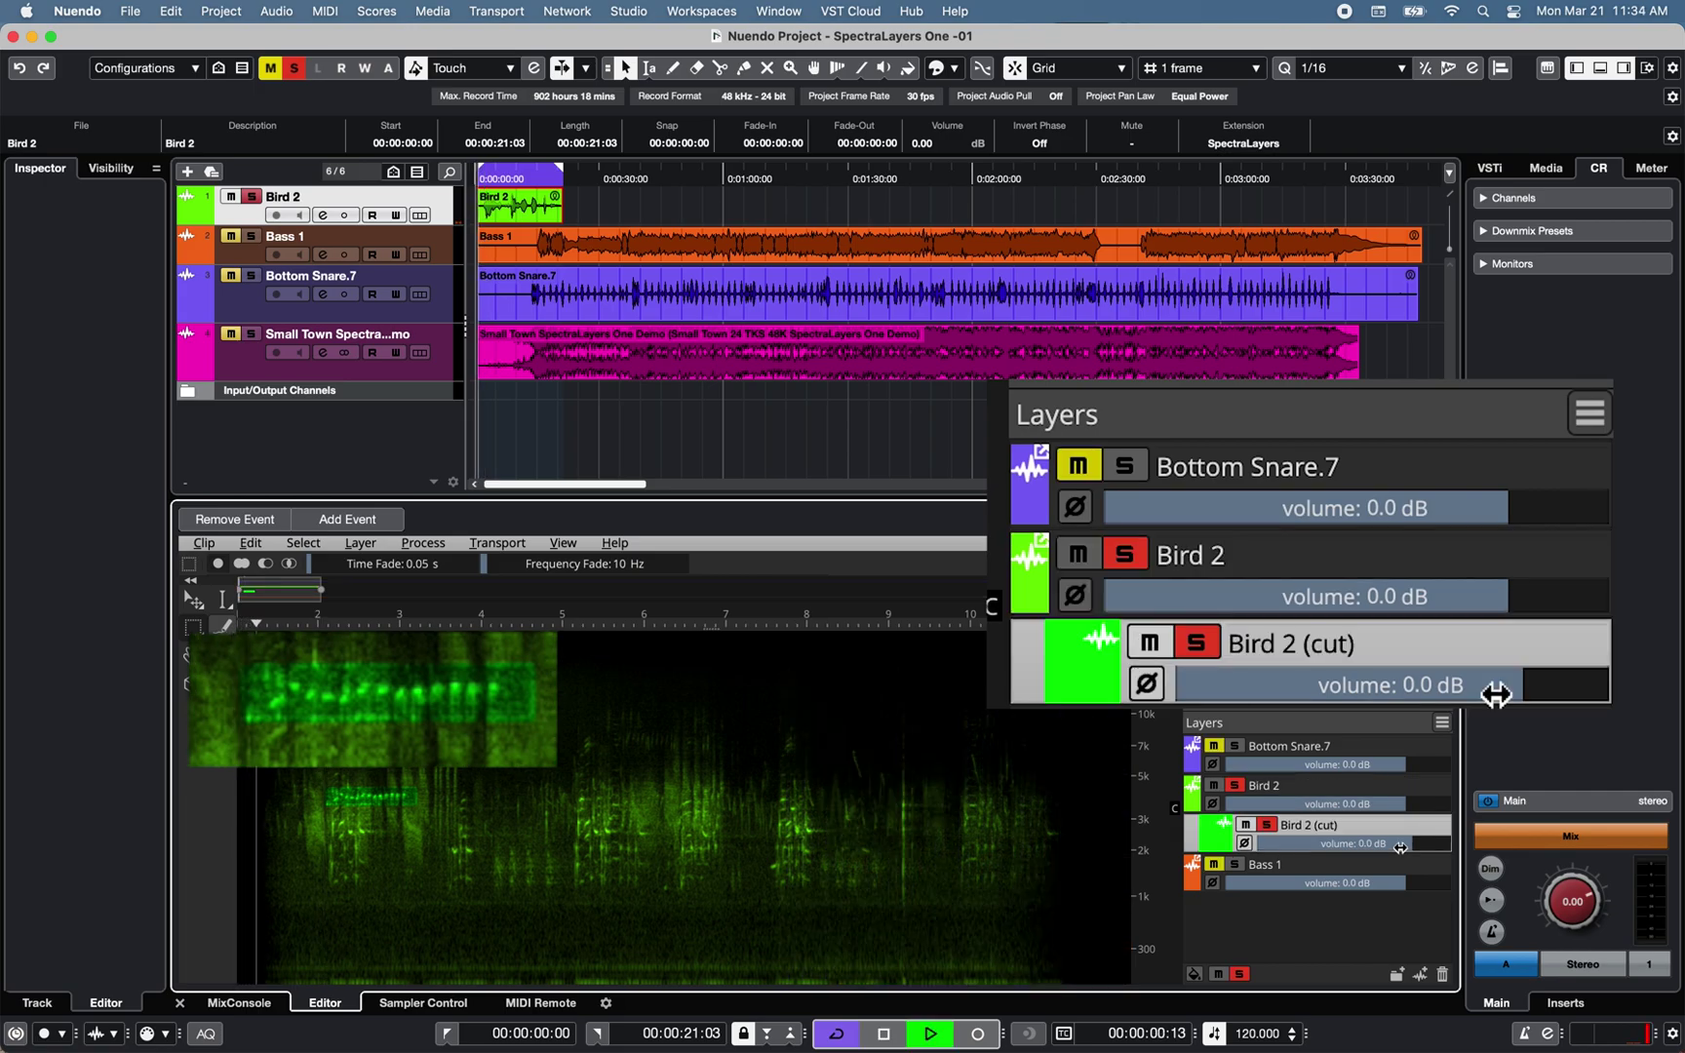
pyautogui.moveTo(1401, 843)
pyautogui.mouseDown()
pyautogui.moveTo(1449, 843)
pyautogui.moveTo(1410, 843)
pyautogui.mouseUp()
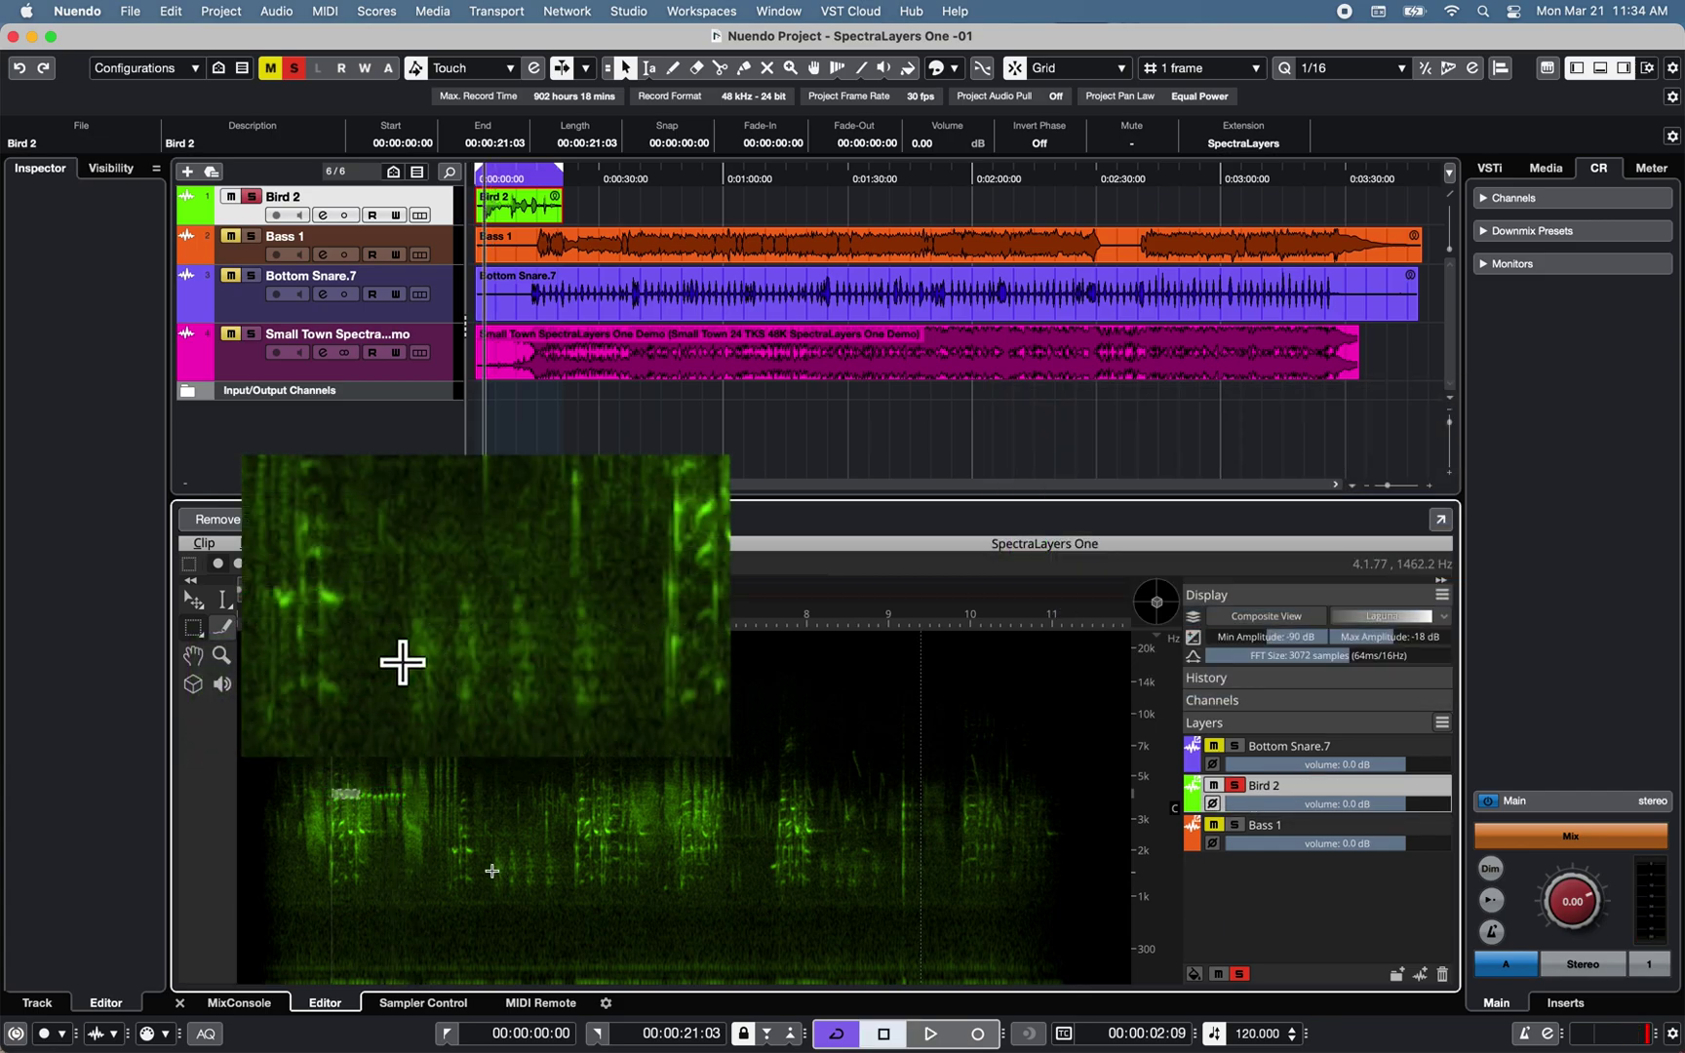
pyautogui.click(463, 857)
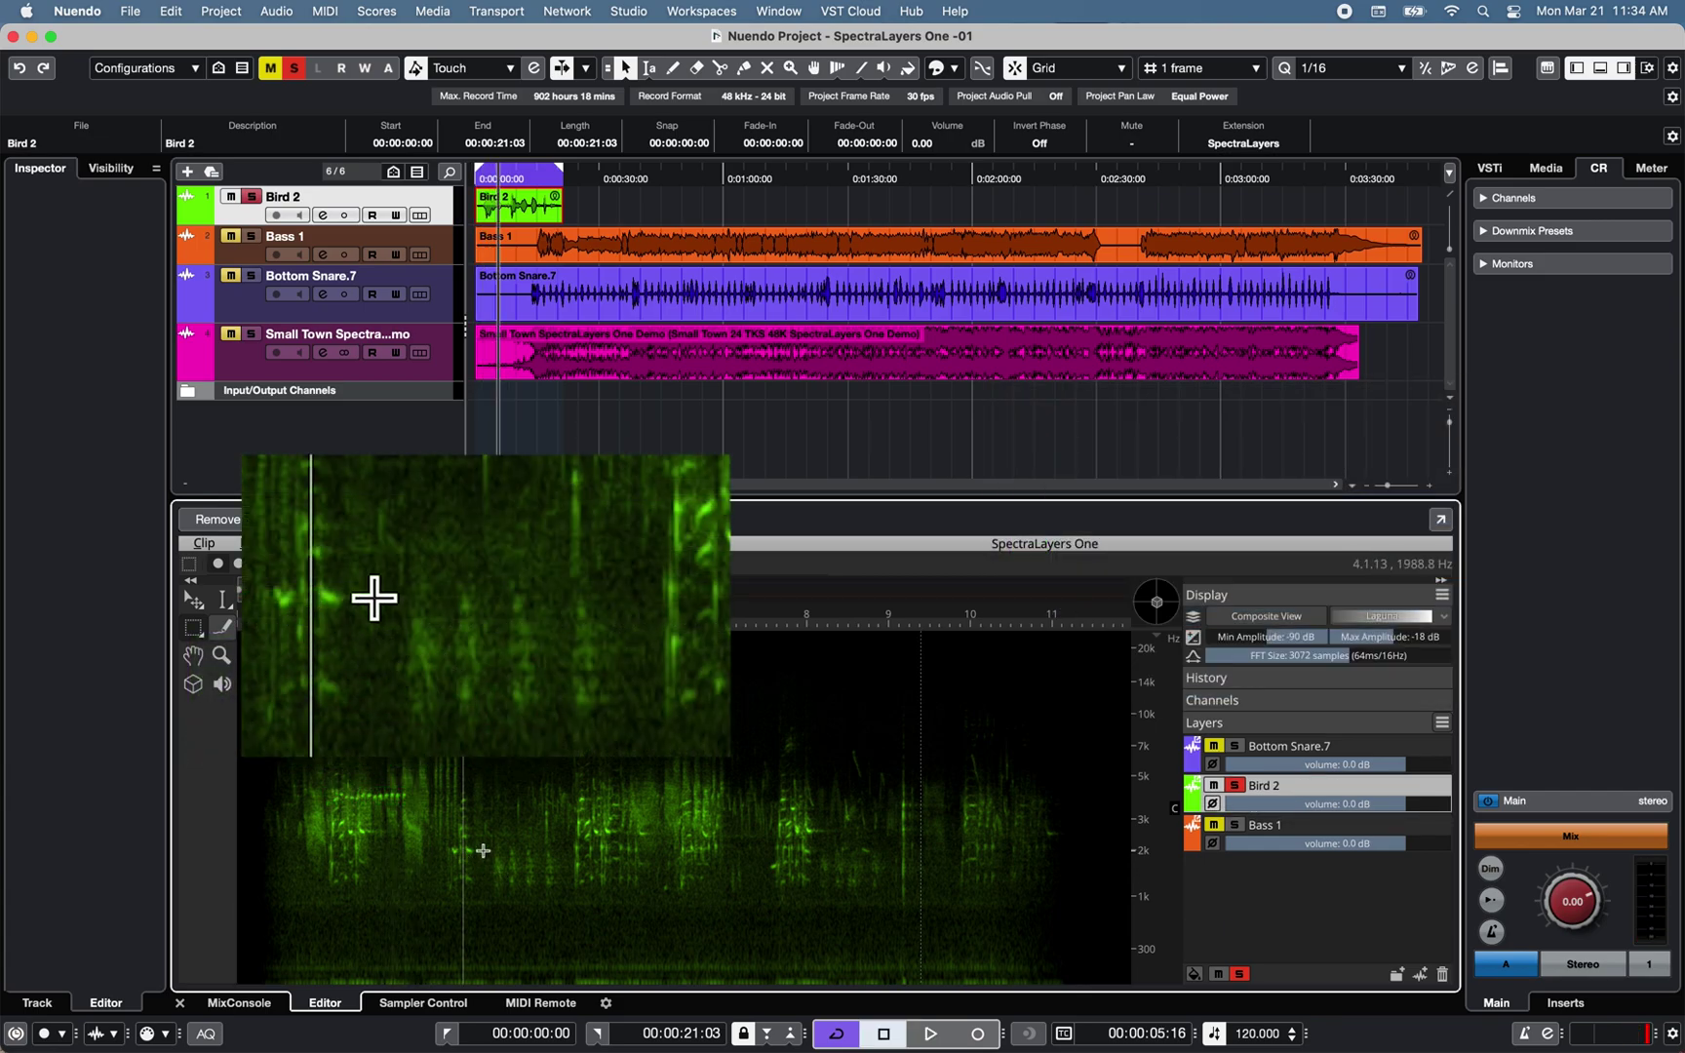
# - Copy the bird call near 5 s (1–2 kHz) and paste it into an area further right
pyautogui.moveTo(486, 846); pyautogui.dragTo(576, 893)
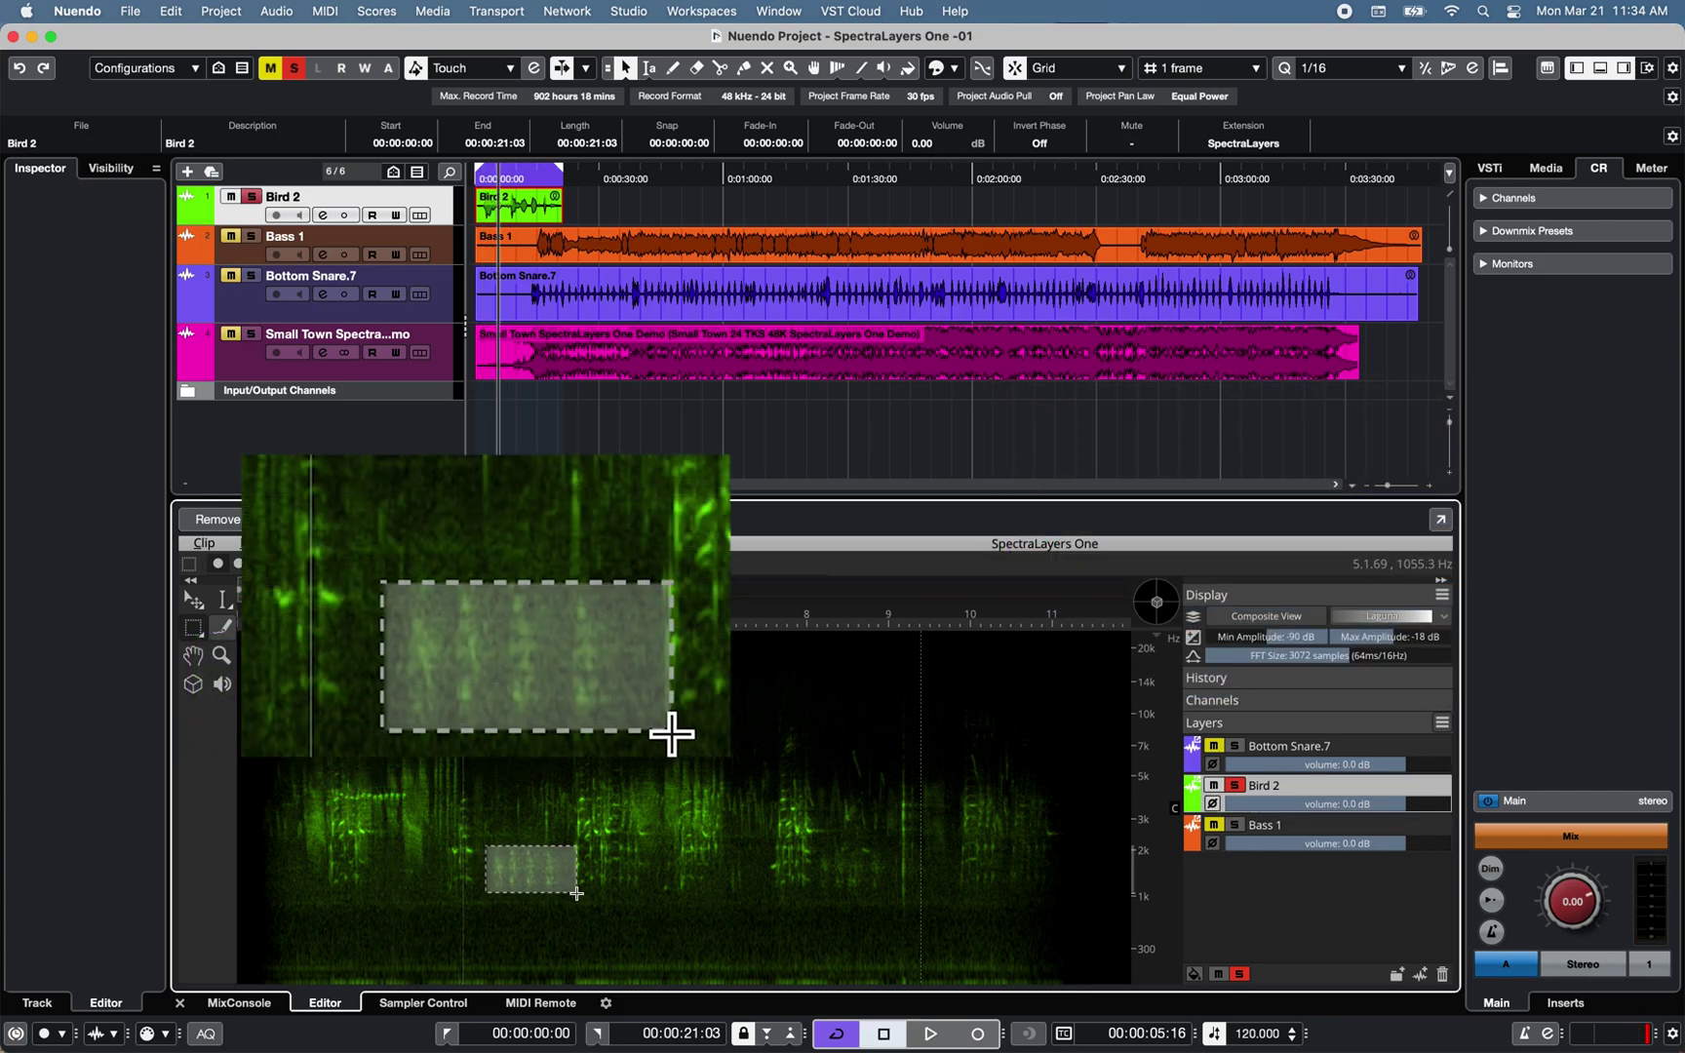
pyautogui.press('space')
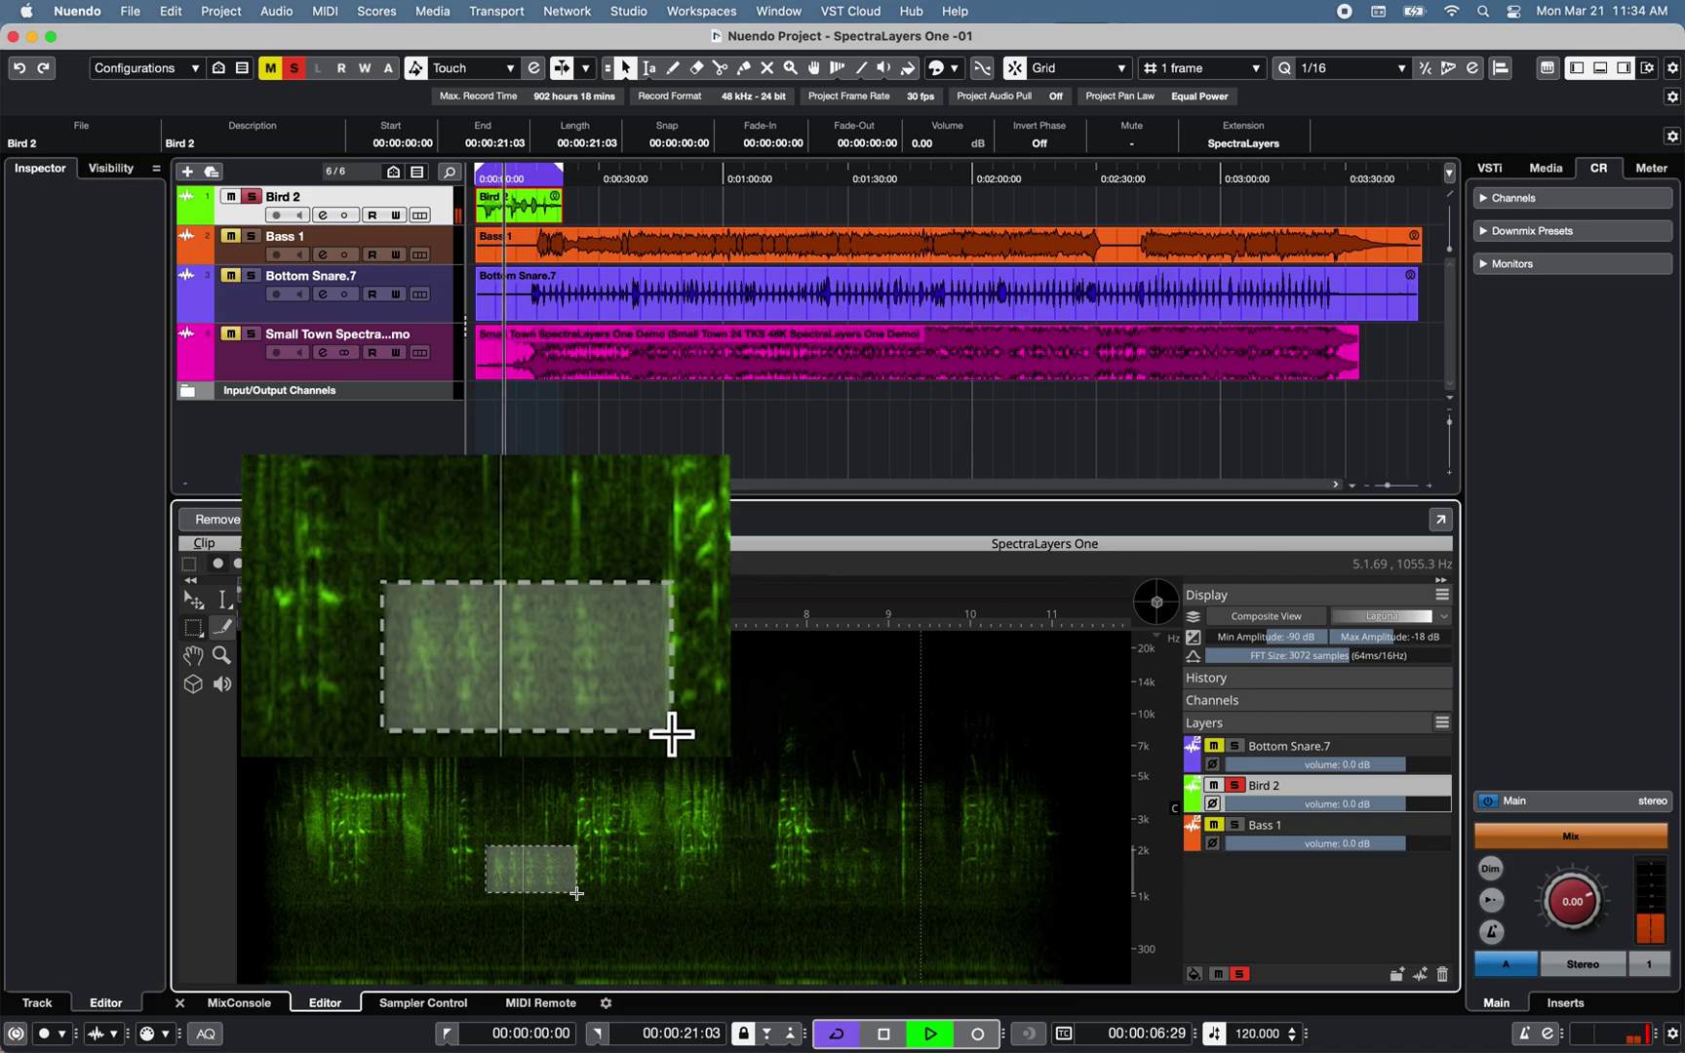
pyautogui.click(250, 544)
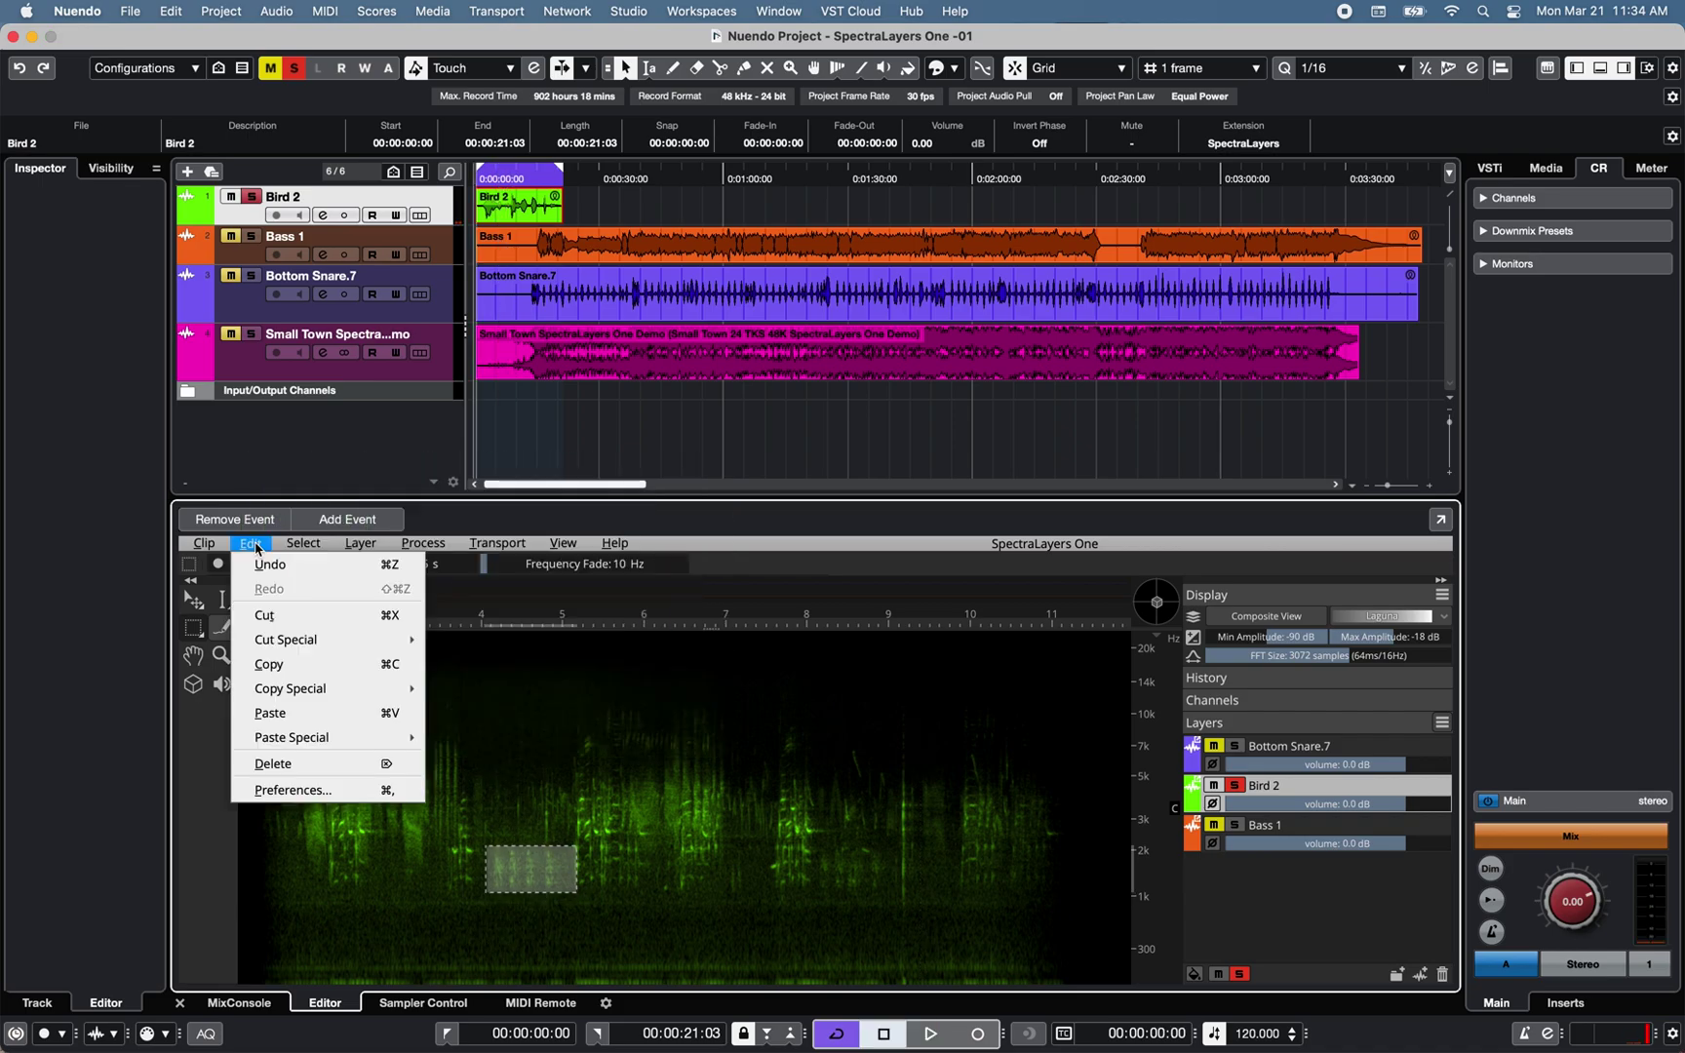
pyautogui.click(269, 664)
pyautogui.moveTo(628, 853)
pyautogui.mouseDown()
pyautogui.moveTo(727, 898)
pyautogui.moveTo(851, 871)
pyautogui.moveTo(856, 885)
pyautogui.mouseUp()
pyautogui.click(251, 543)
pyautogui.click(270, 712)
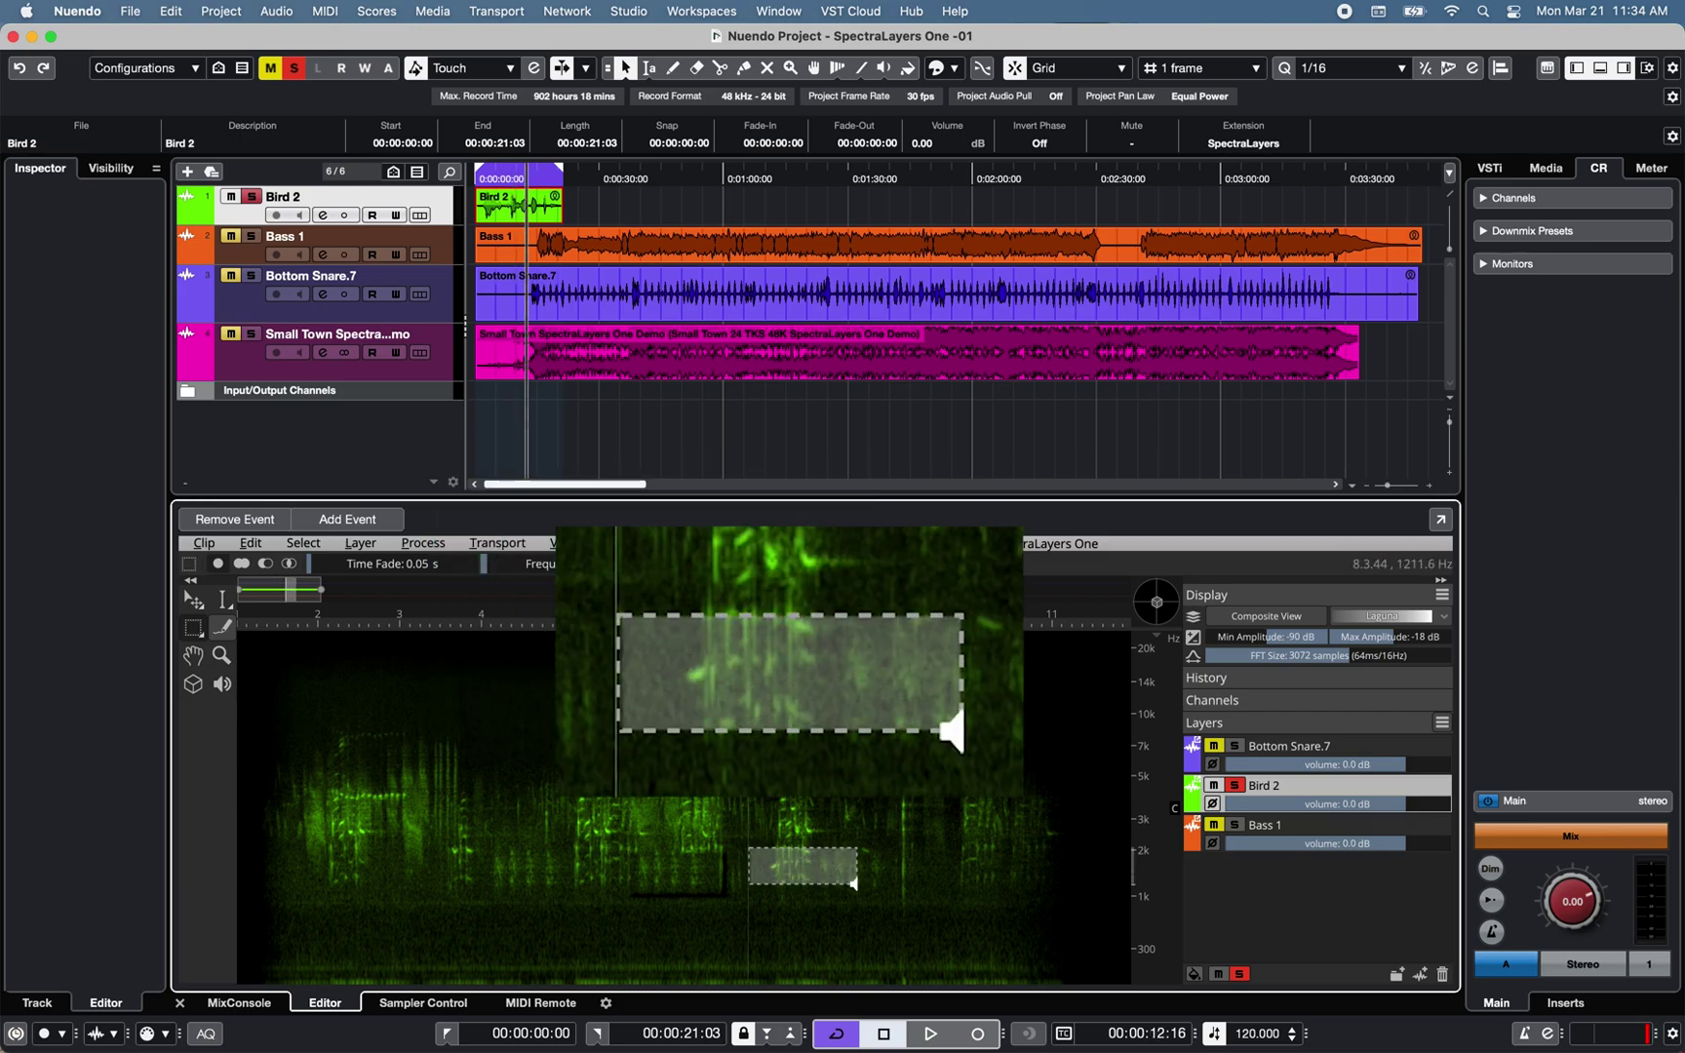
# - Delete two stray patches from the spectrogram
pyautogui.press('Delete')
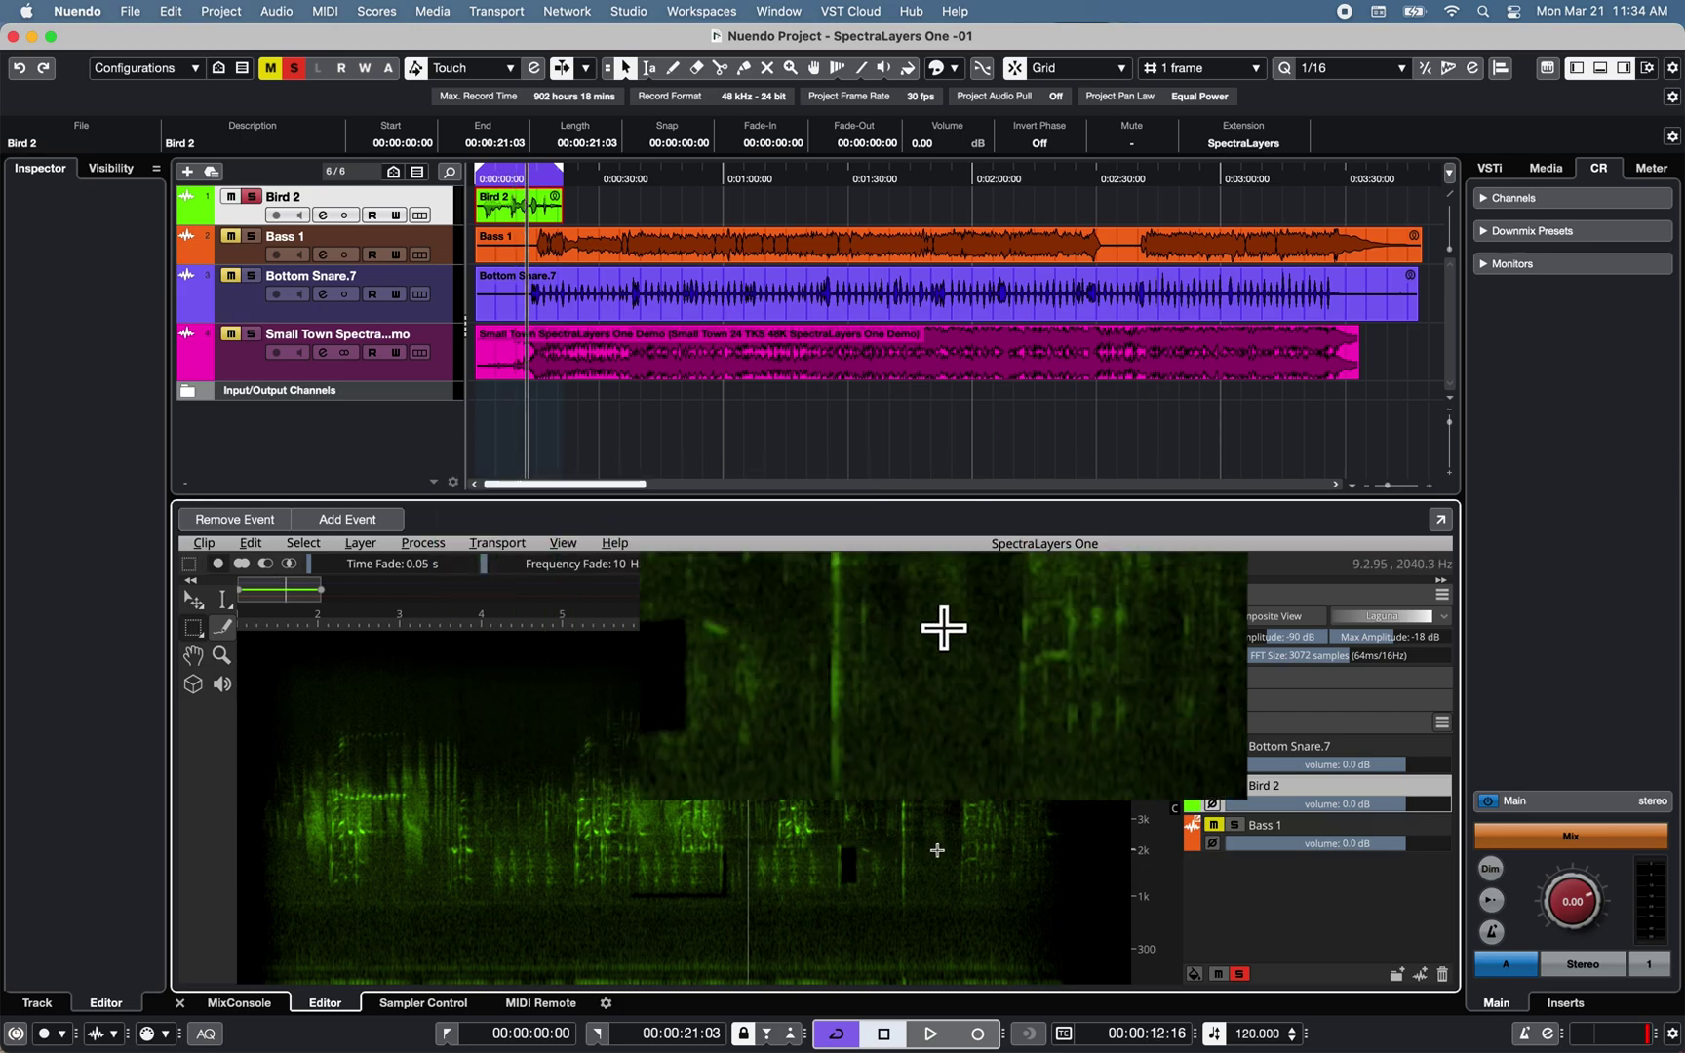
pyautogui.moveTo(857, 849); pyautogui.dragTo(989, 891)
pyautogui.press('Delete')
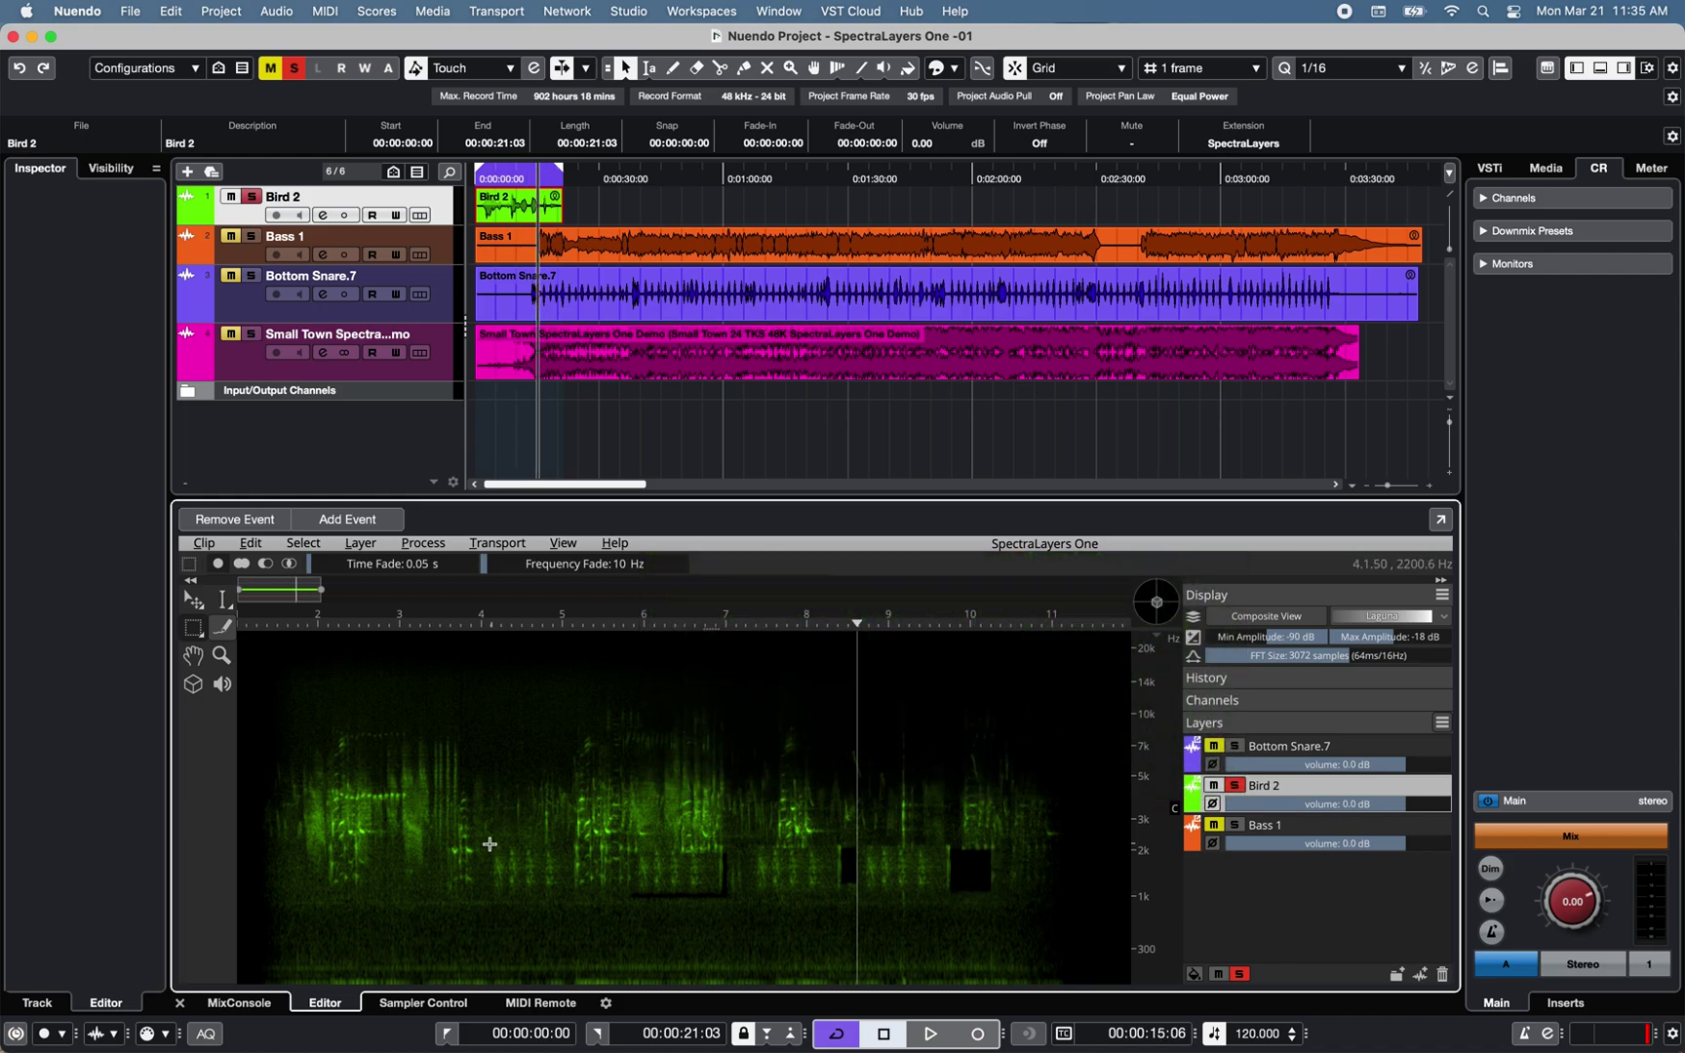
# - Box the bird calls from about 4 to 10 seconds near 1–2 kHz and stop playback
pyautogui.moveTo(483, 843); pyautogui.dragTo(842, 875)
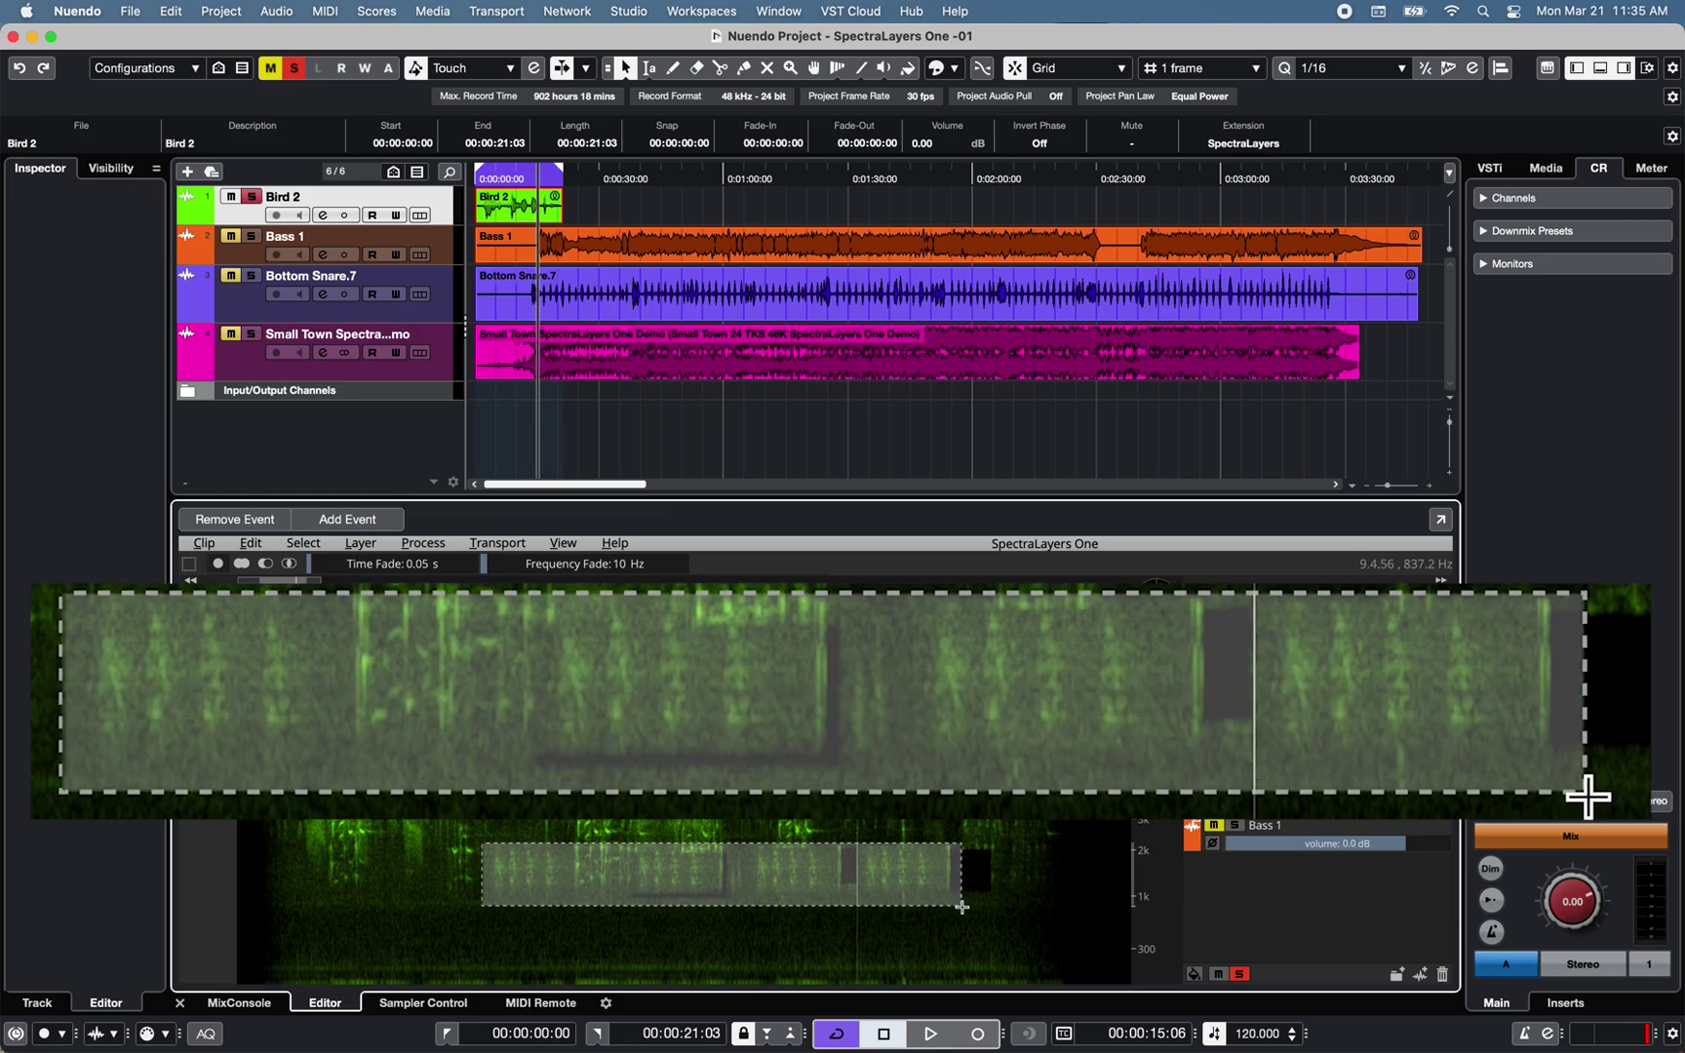
pyautogui.moveTo(966, 903); pyautogui.dragTo(967, 899)
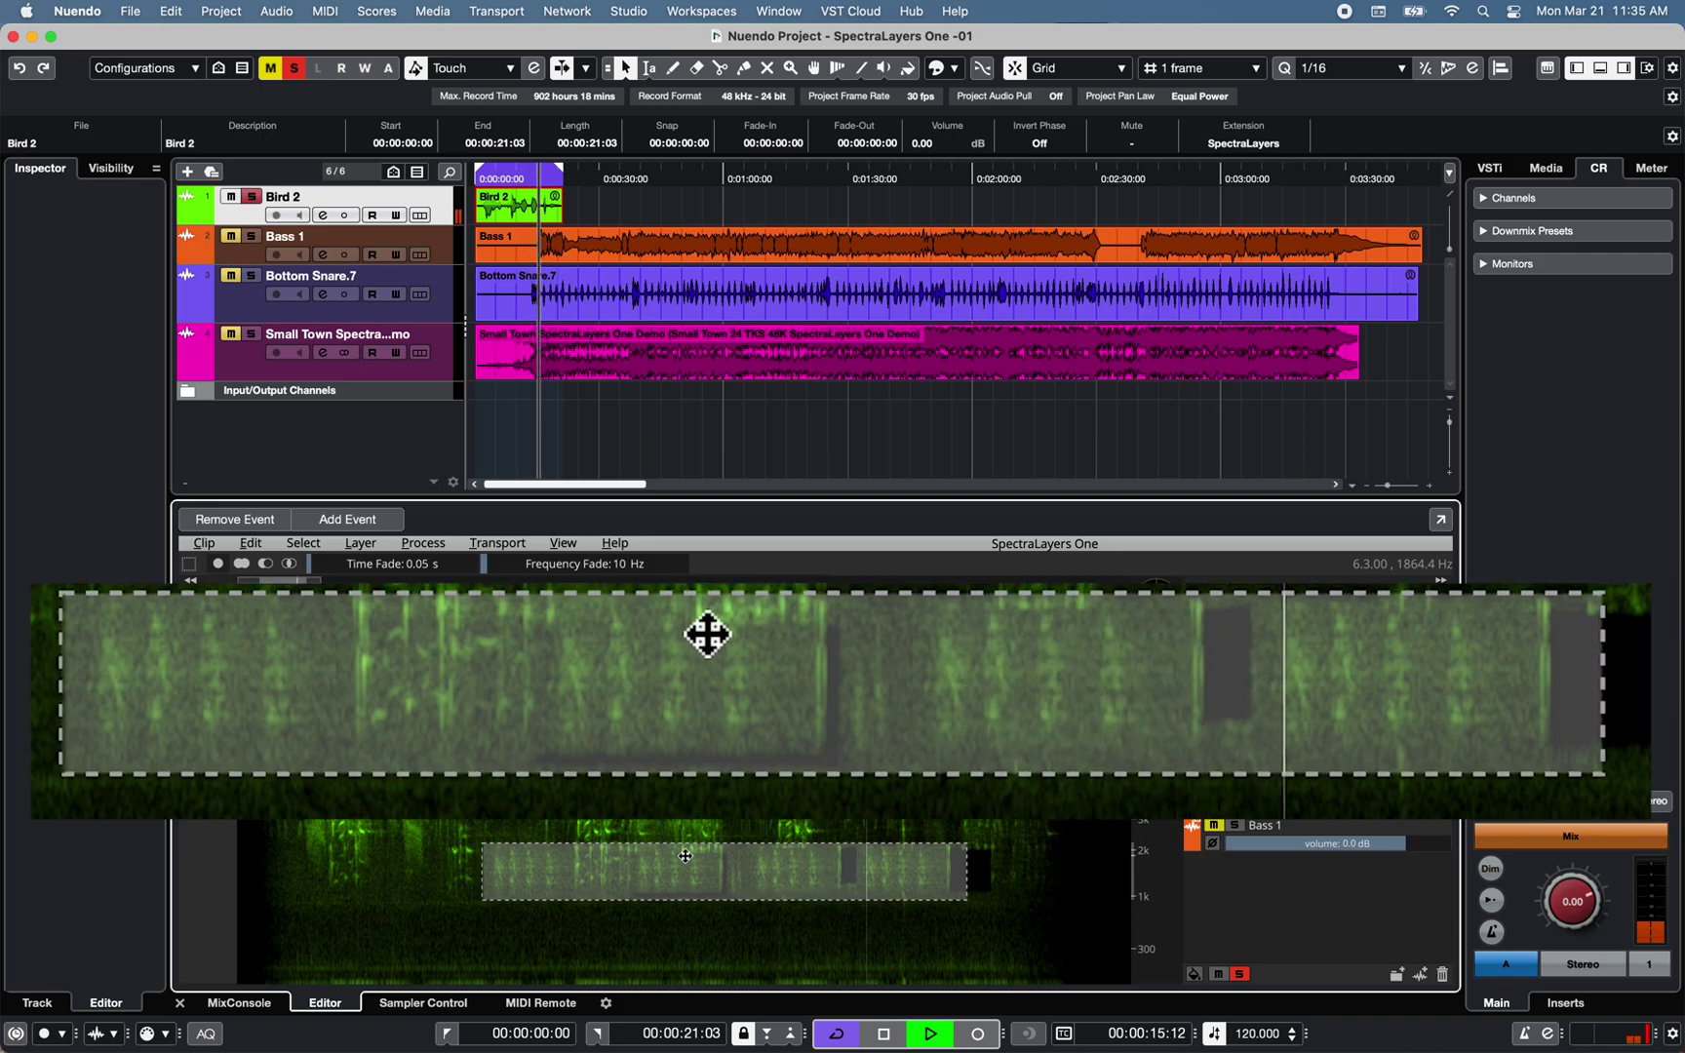
pyautogui.press('space')
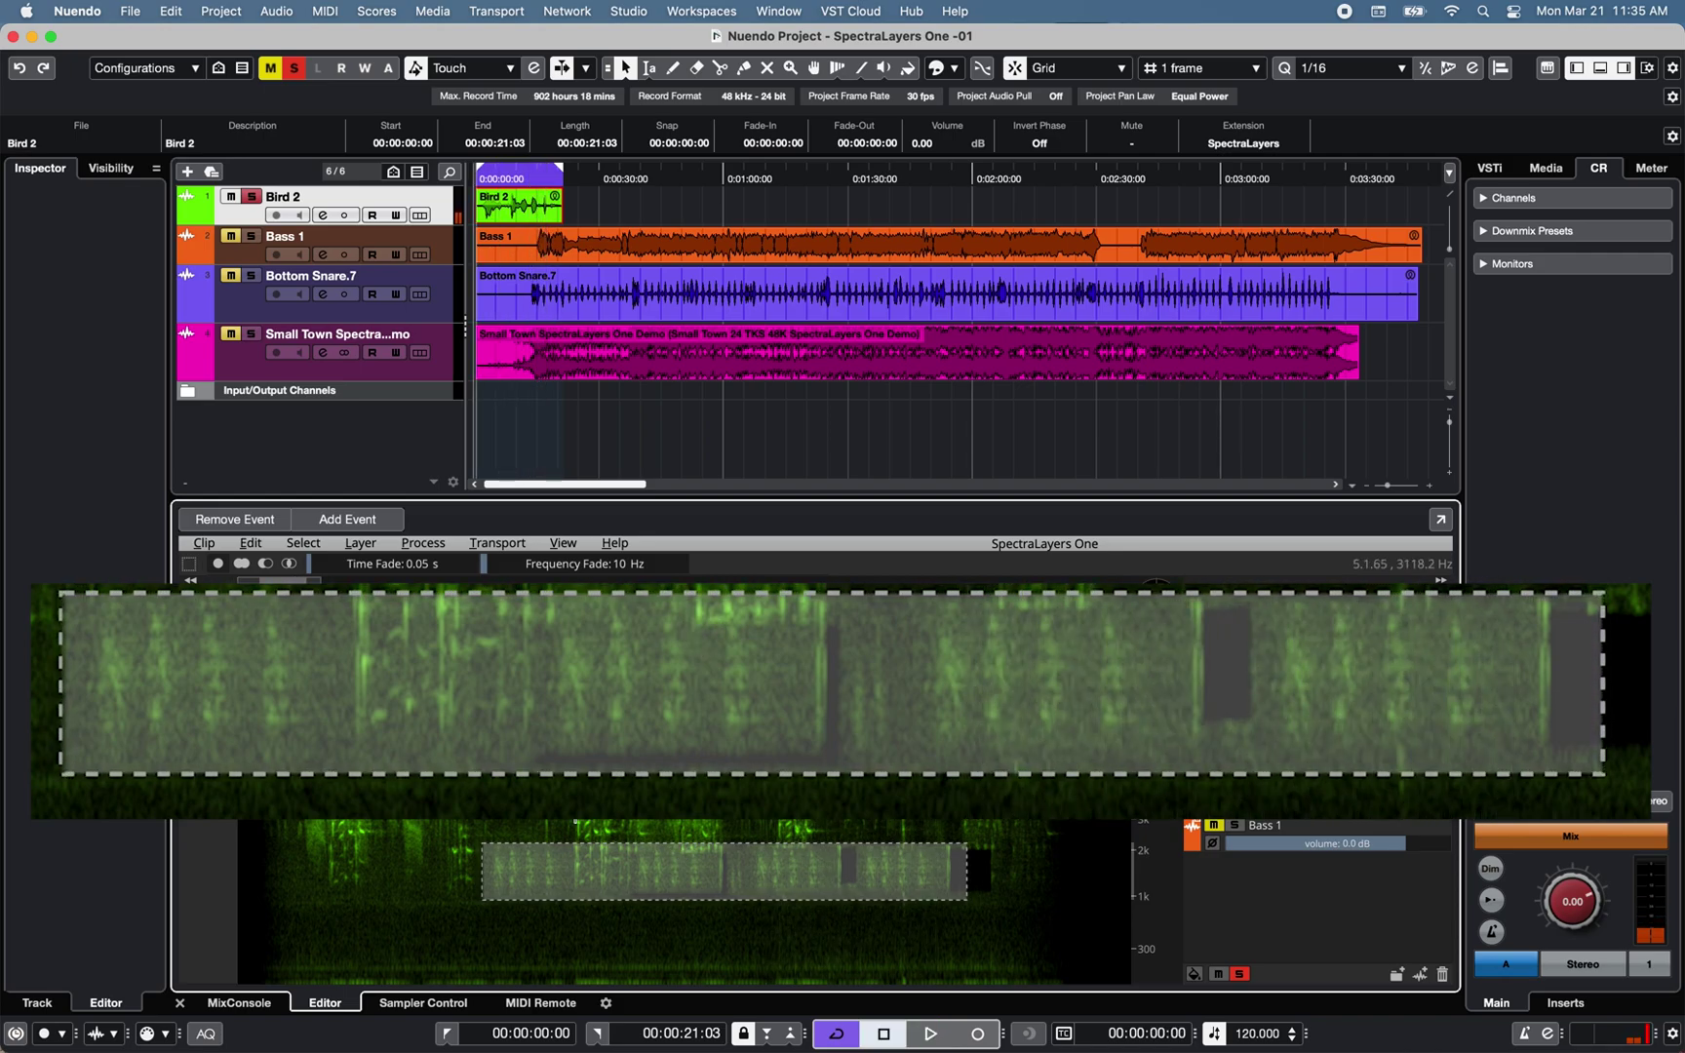
# - Copy the selected bird calls to a new layer with Copy Special > Copy to New Layer
pyautogui.click(251, 543)
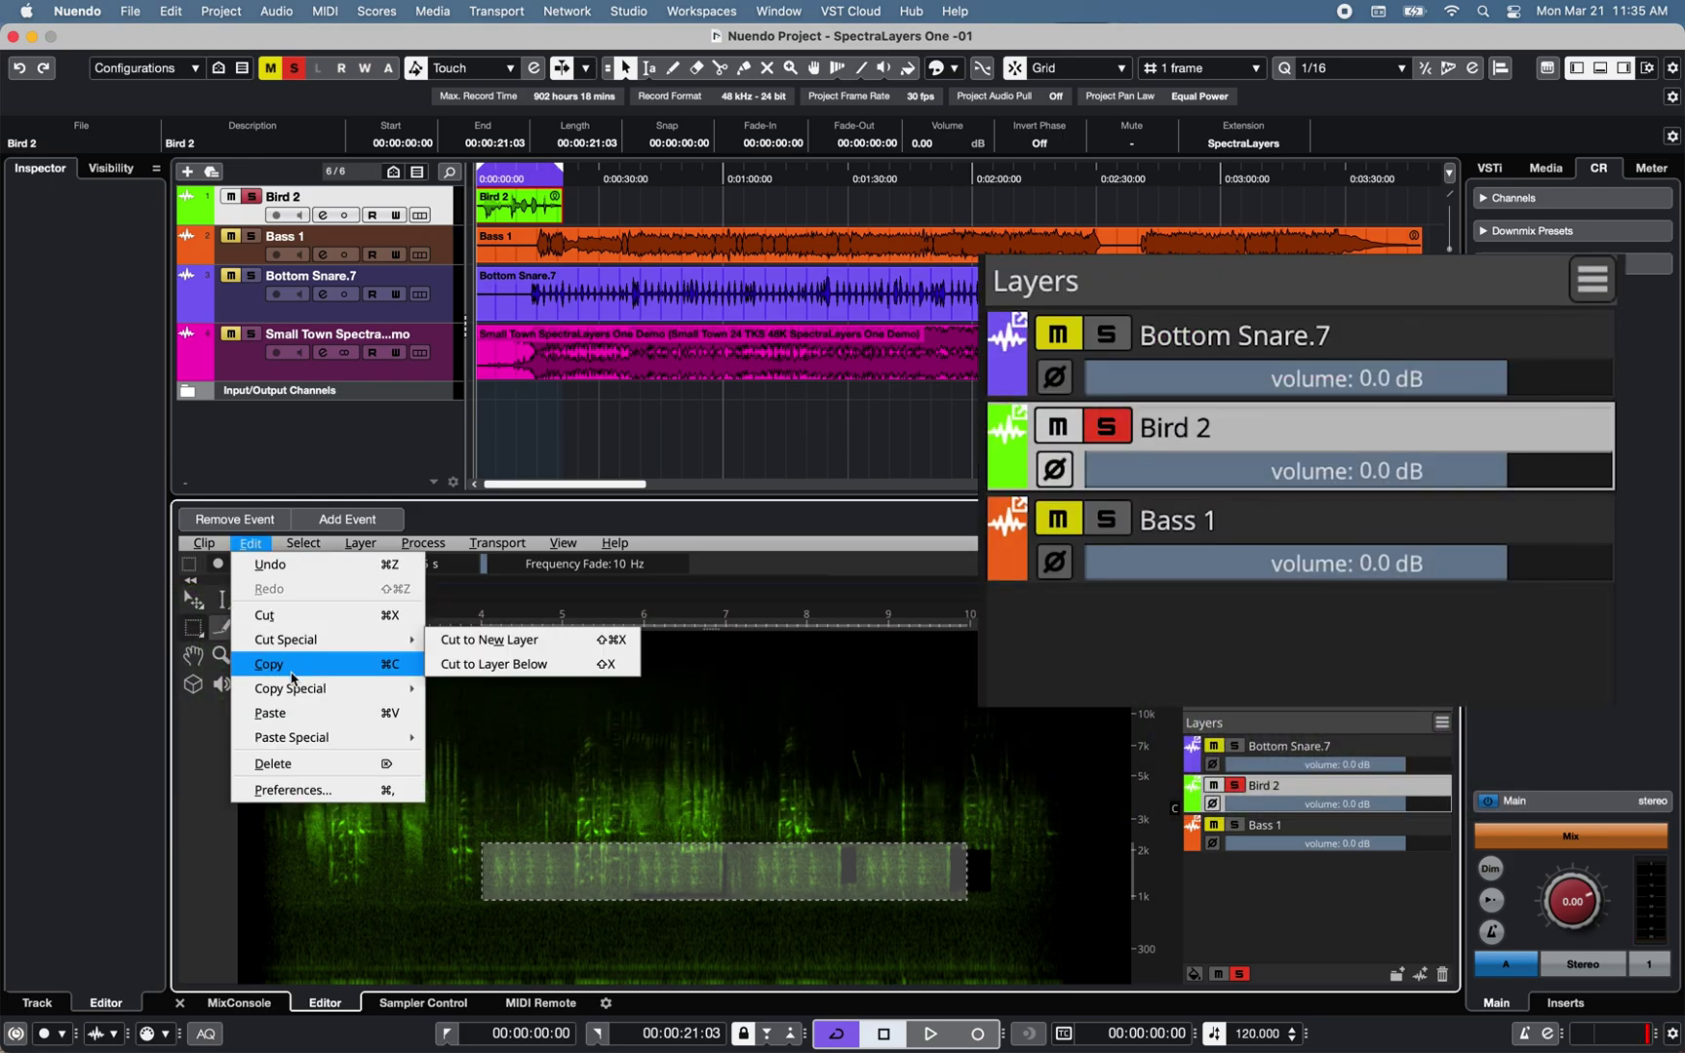
pyautogui.moveTo(296, 687)
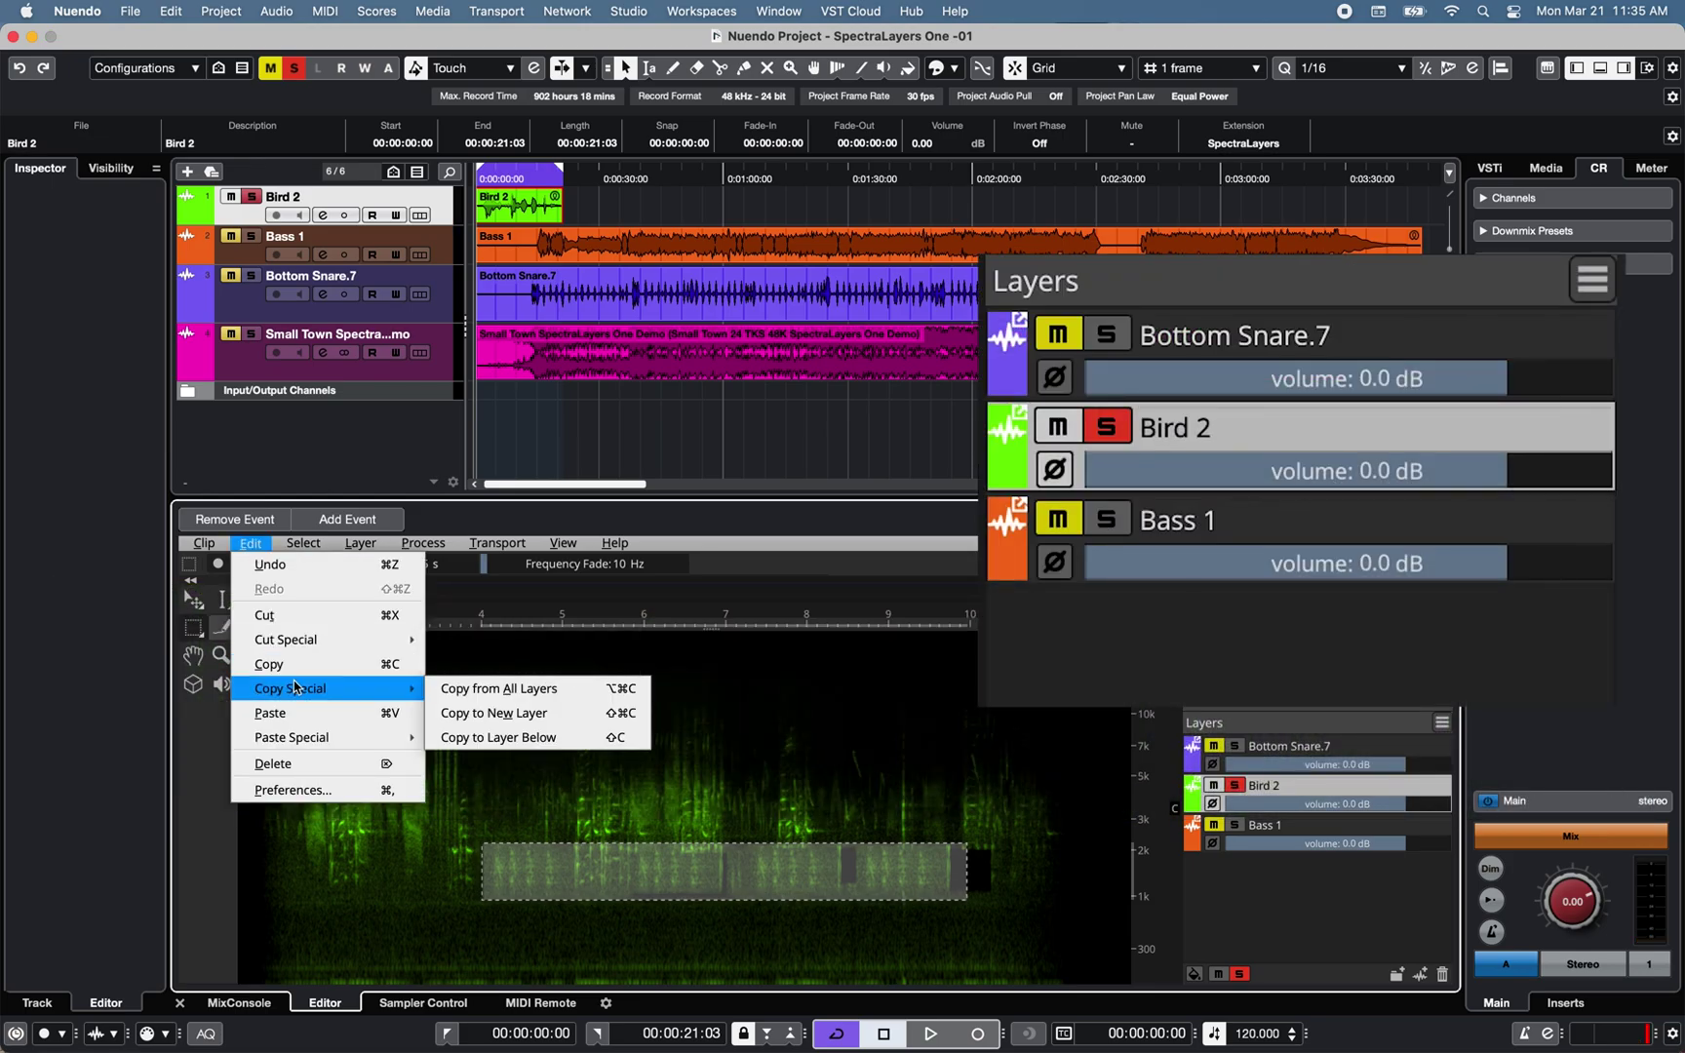
pyautogui.click(469, 715)
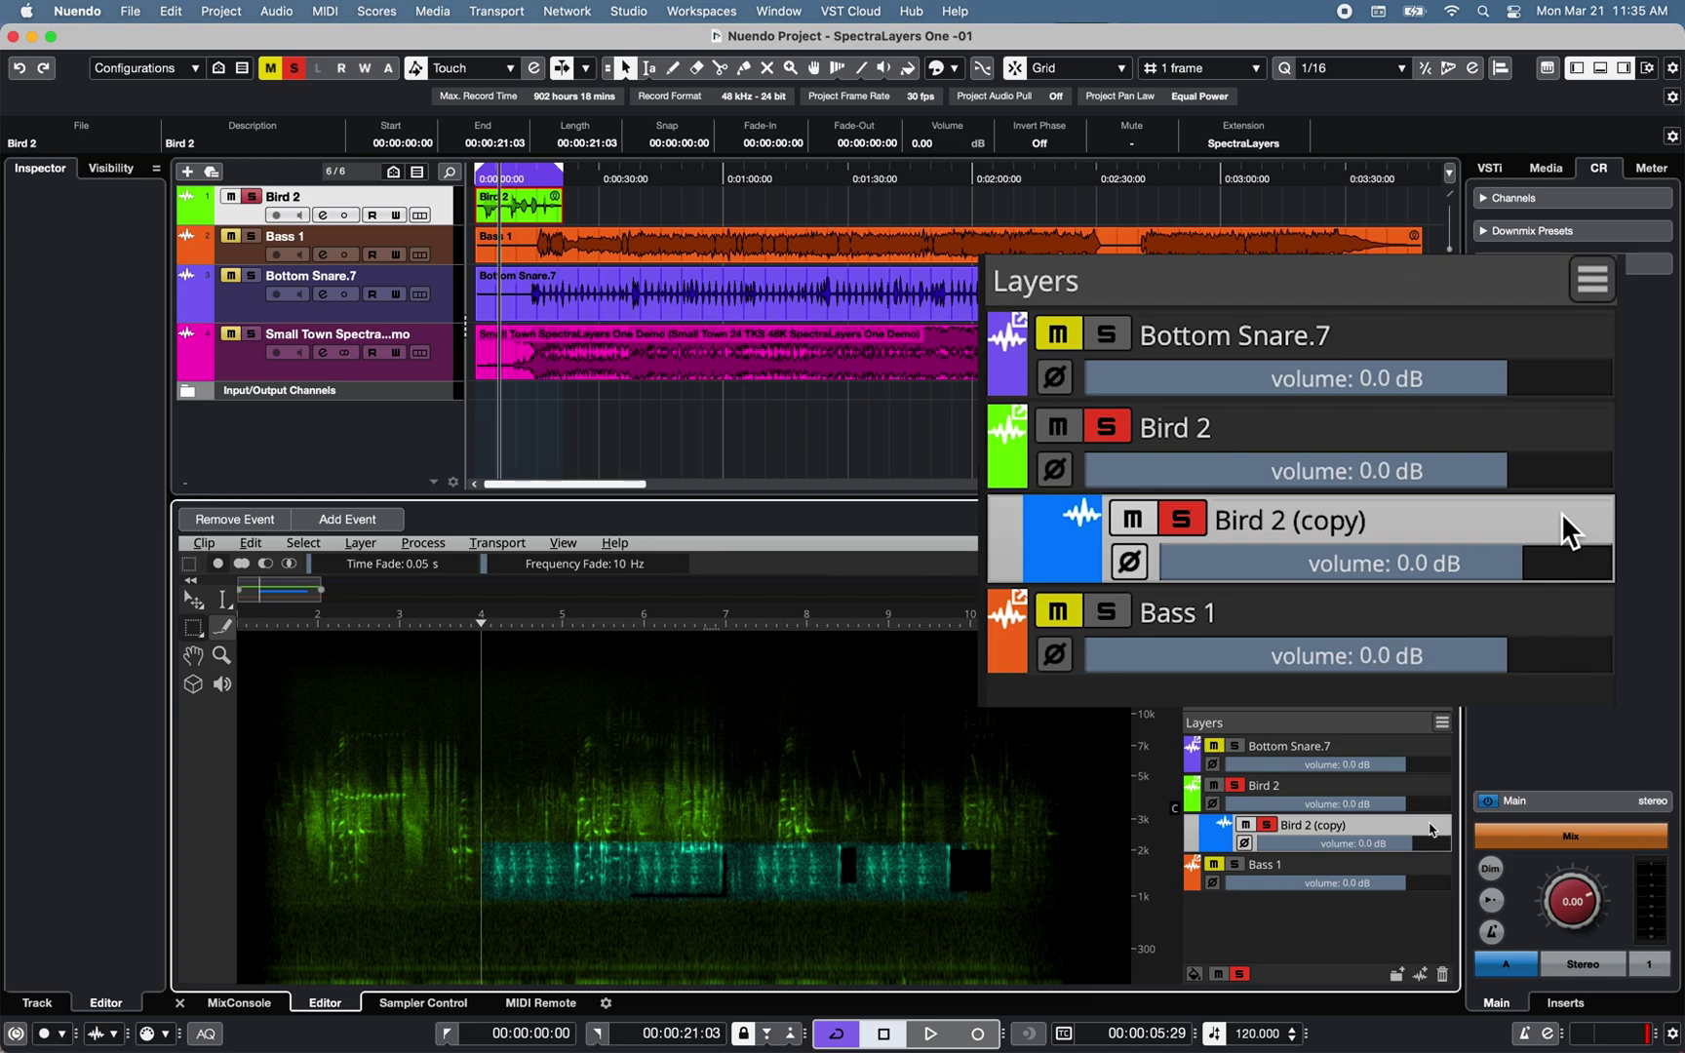
# - Colour the new layer magenta and import it as a new project track
pyautogui.click(1216, 843)
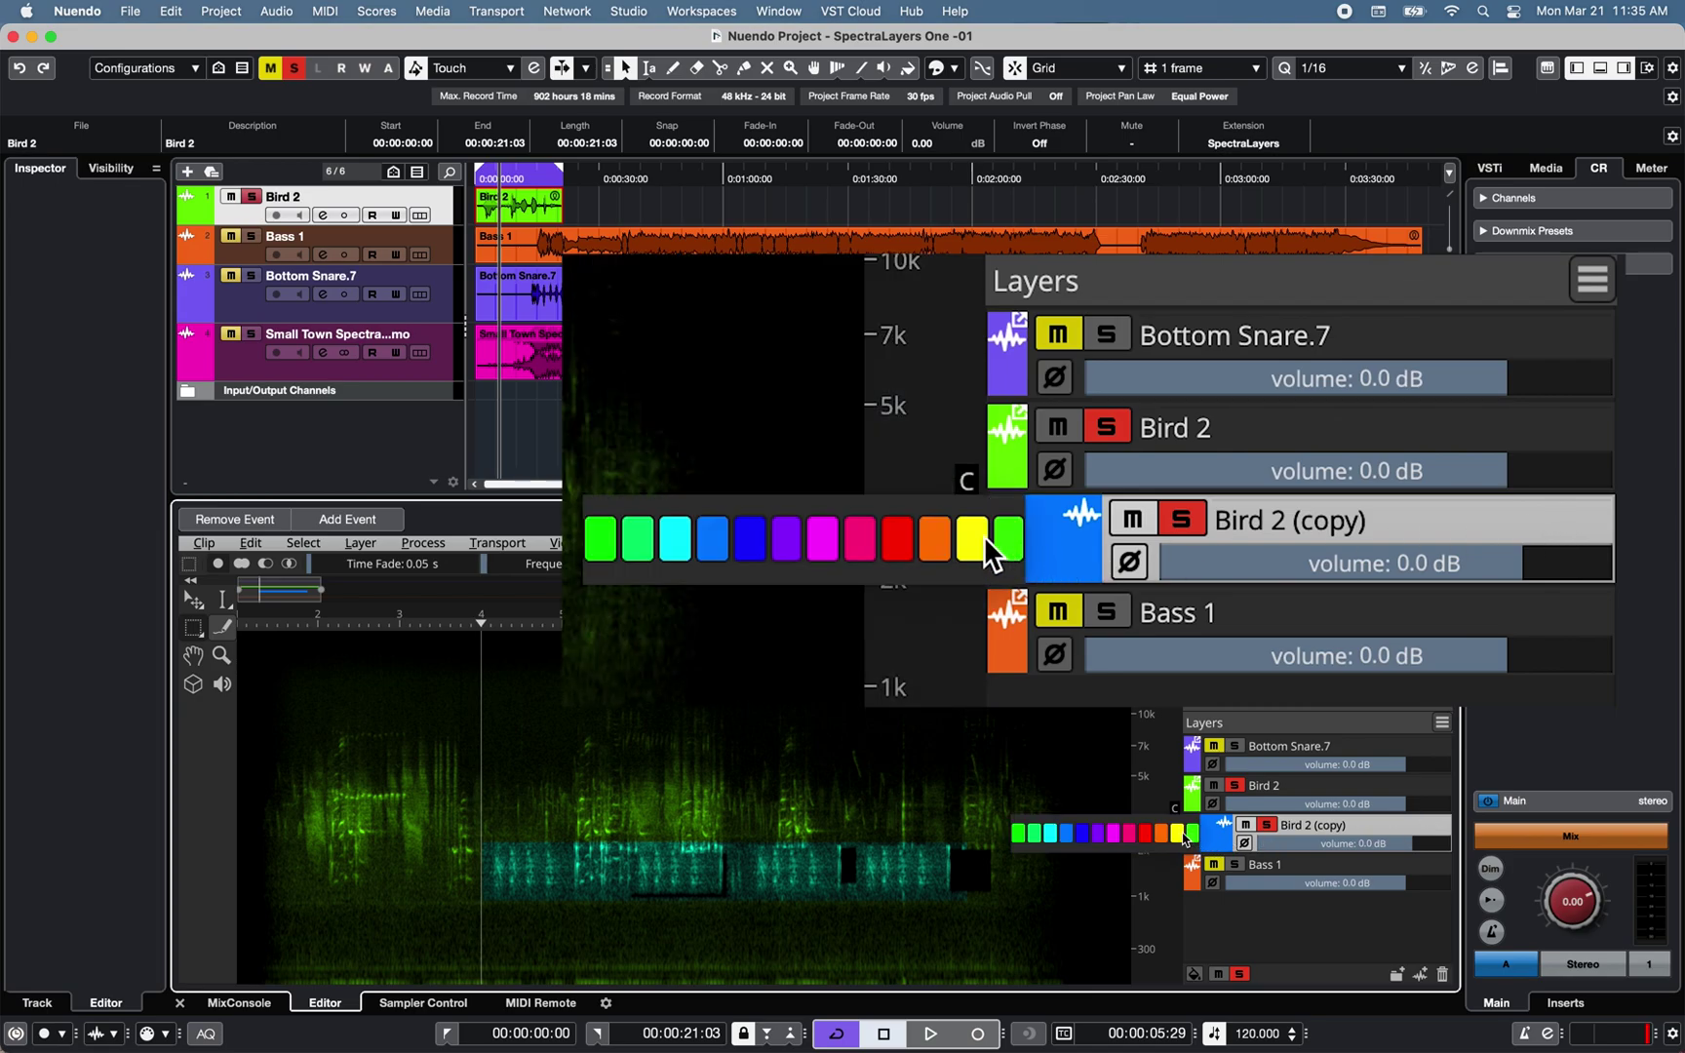
pyautogui.click(1114, 834)
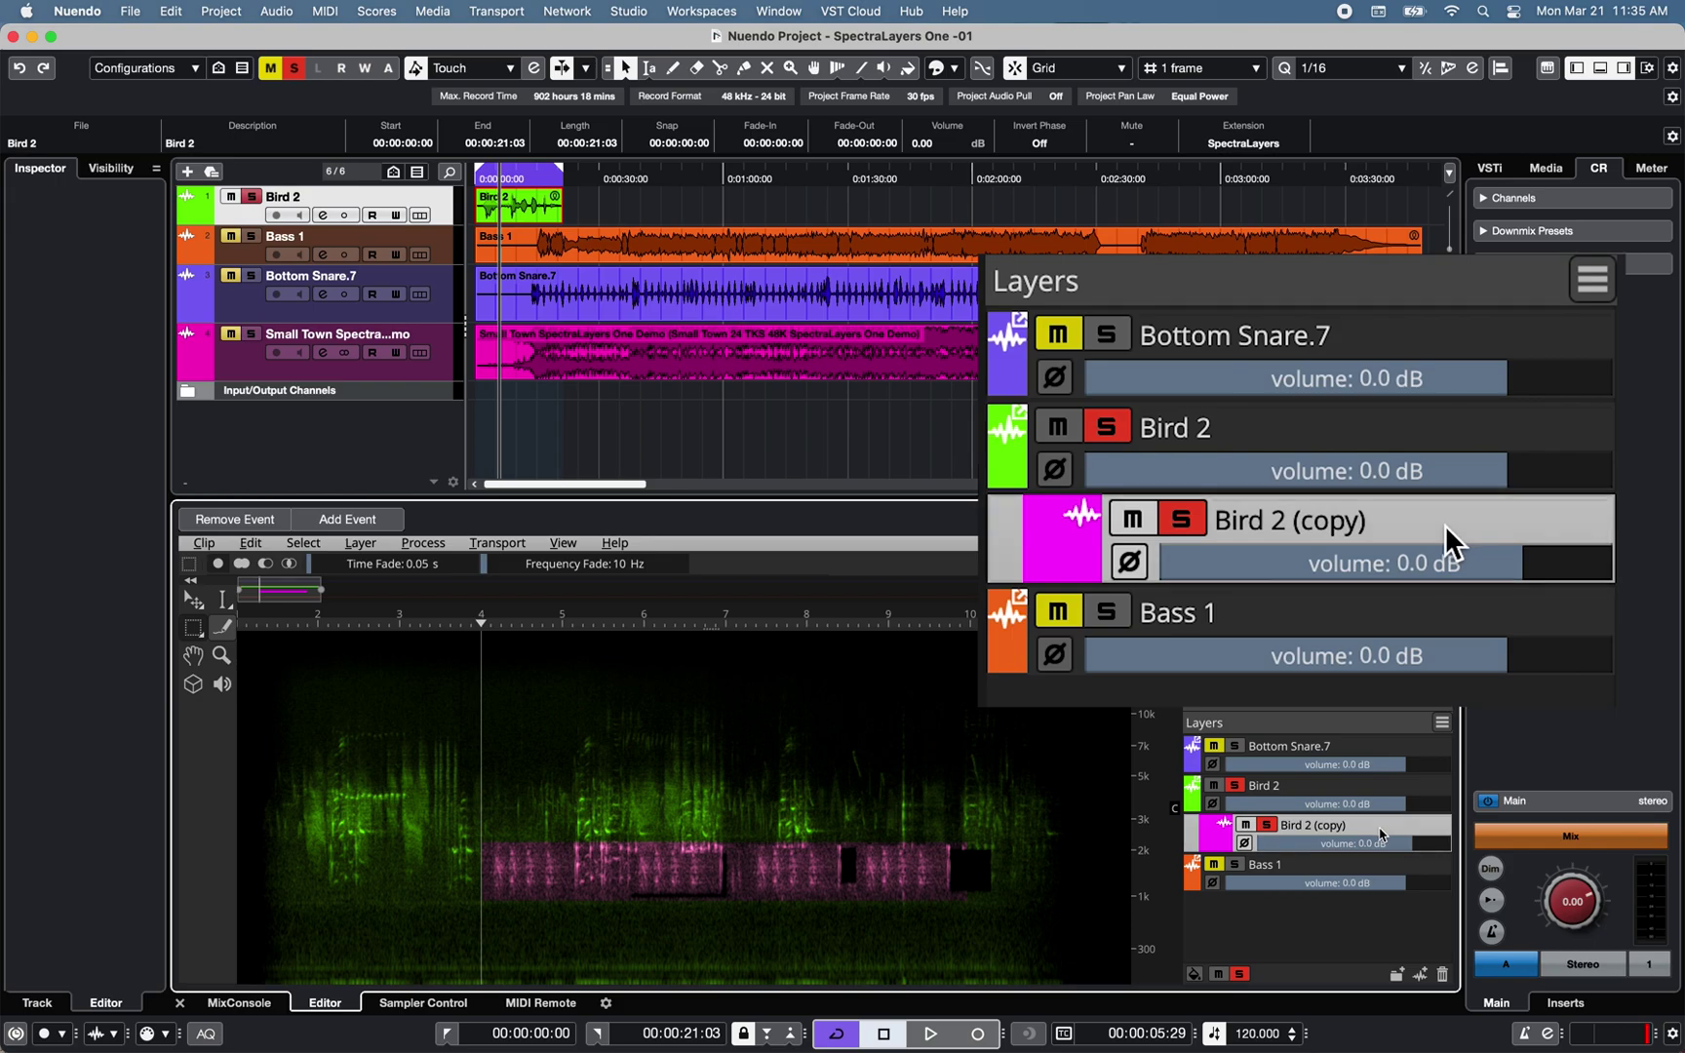
pyautogui.moveTo(1379, 834); pyautogui.dragTo(553, 433)
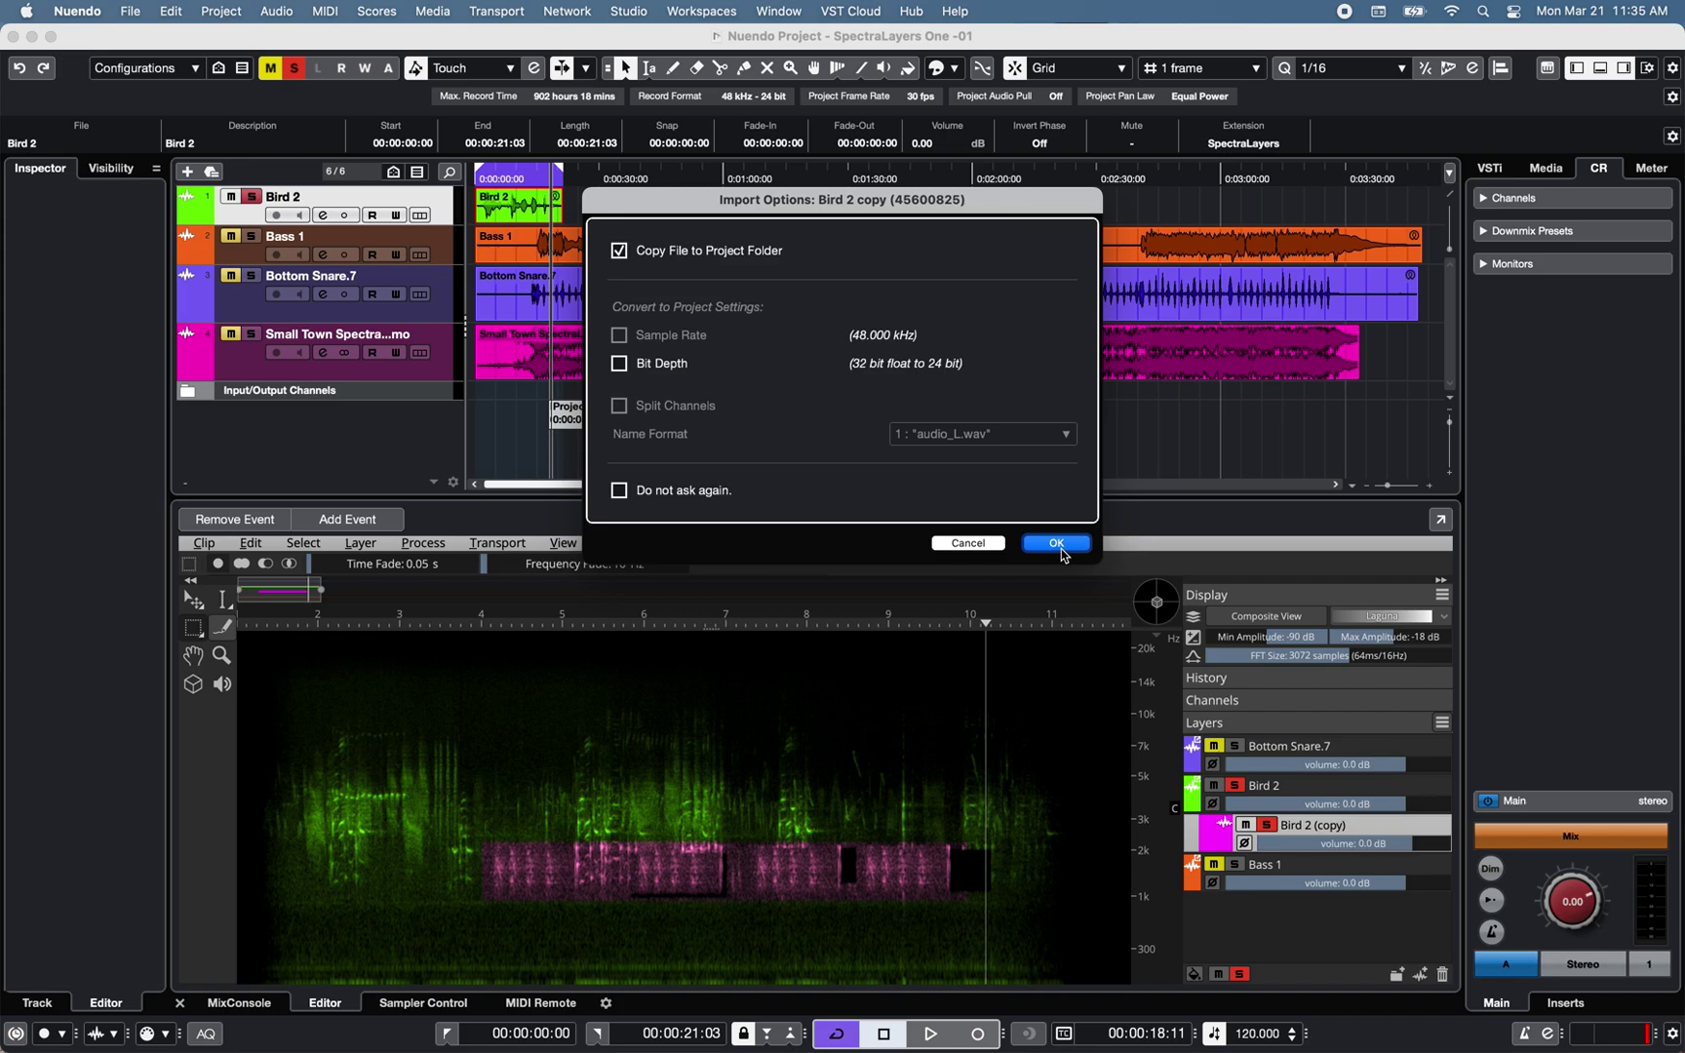
pyautogui.click(1059, 546)
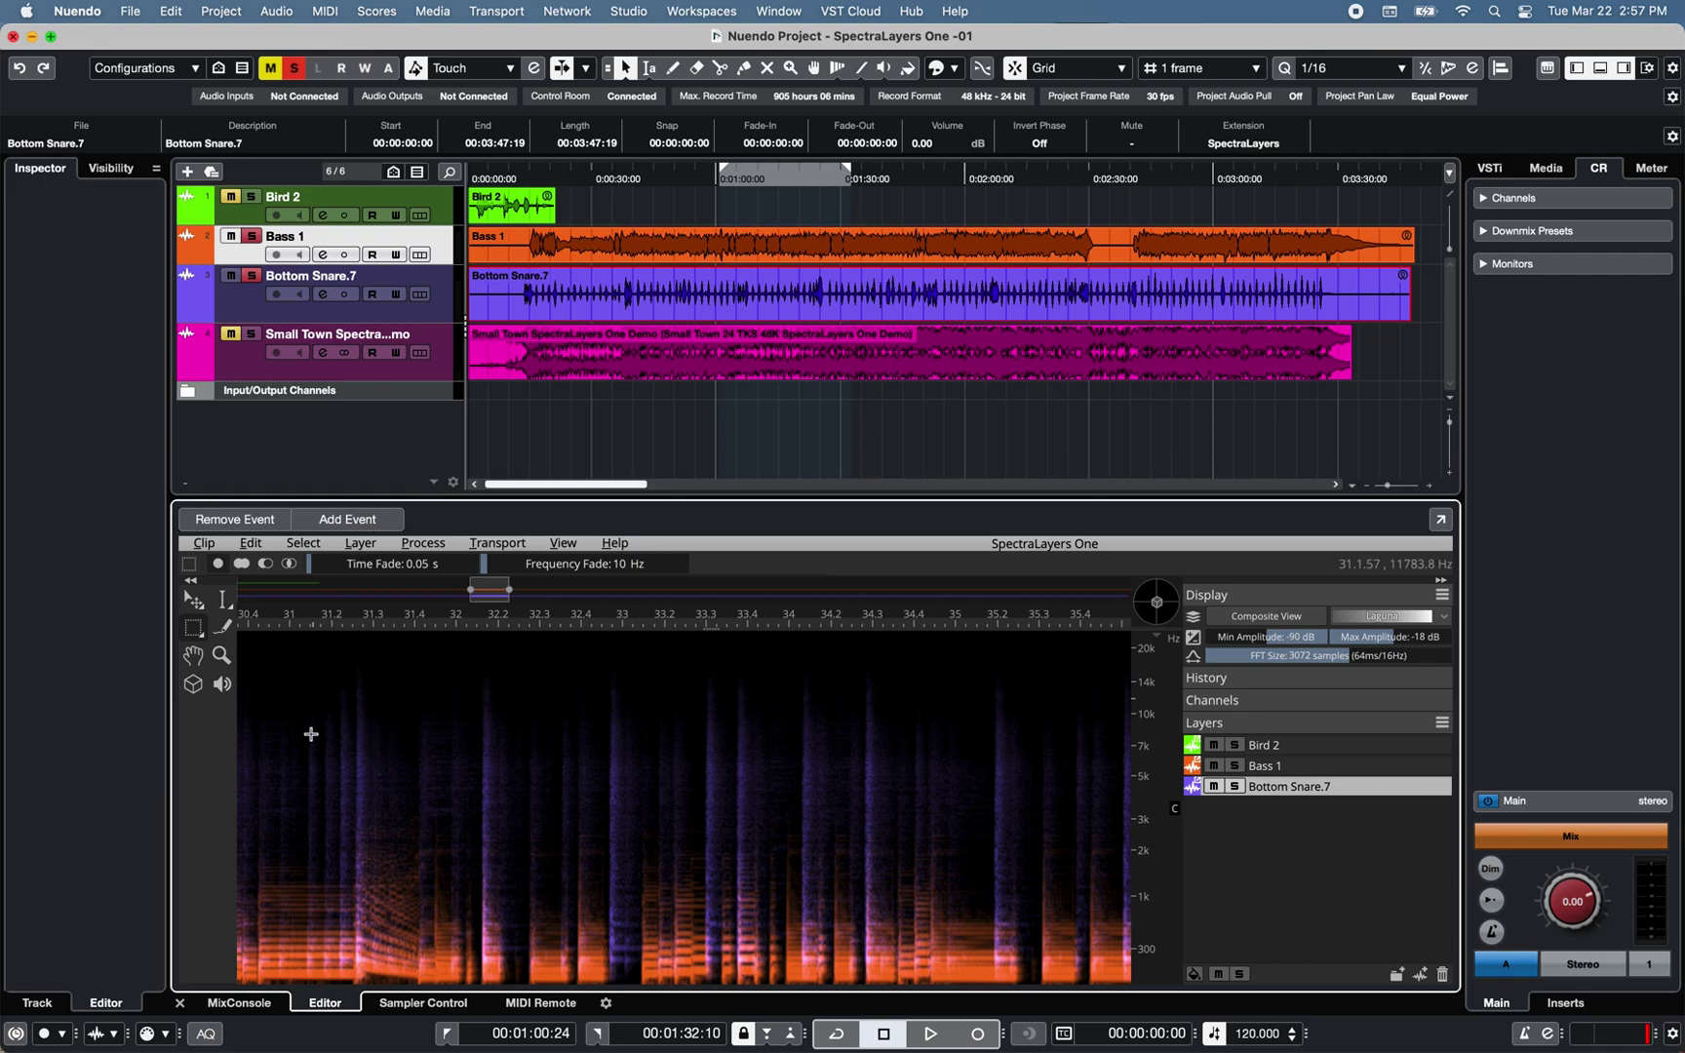
# - Play the full mix from the left locator, then stop
pyautogui.click(448, 1034)
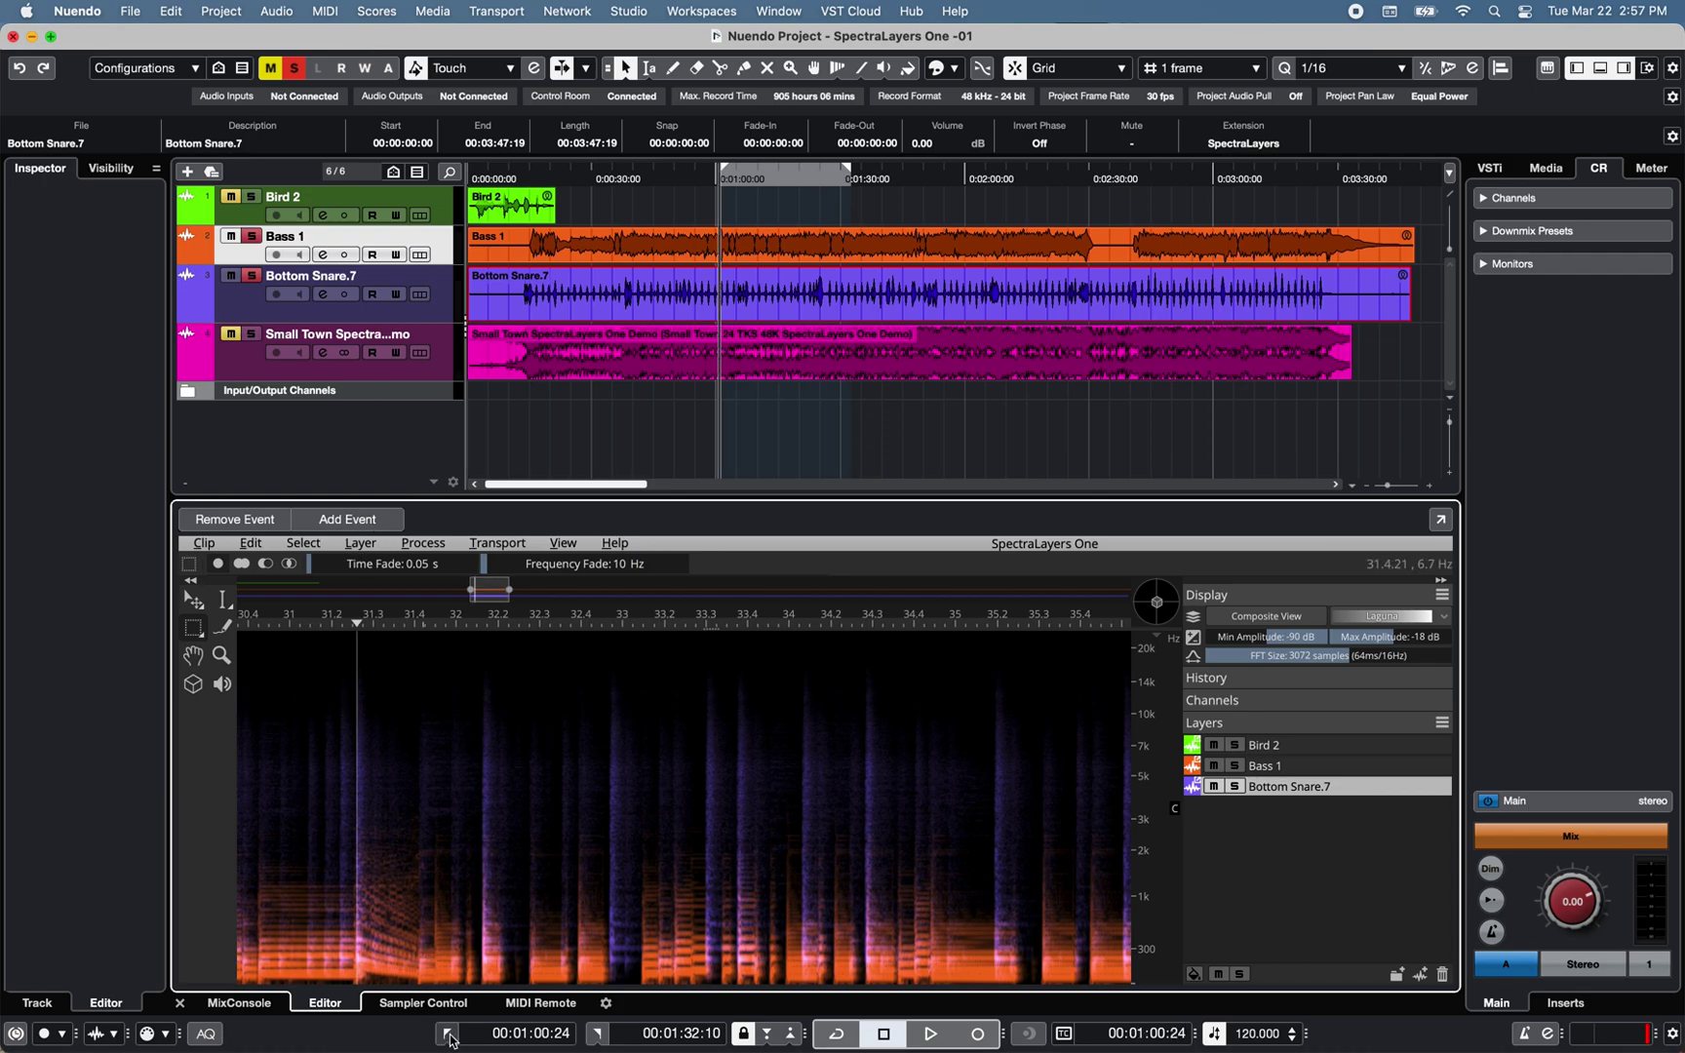
pyautogui.press('space')
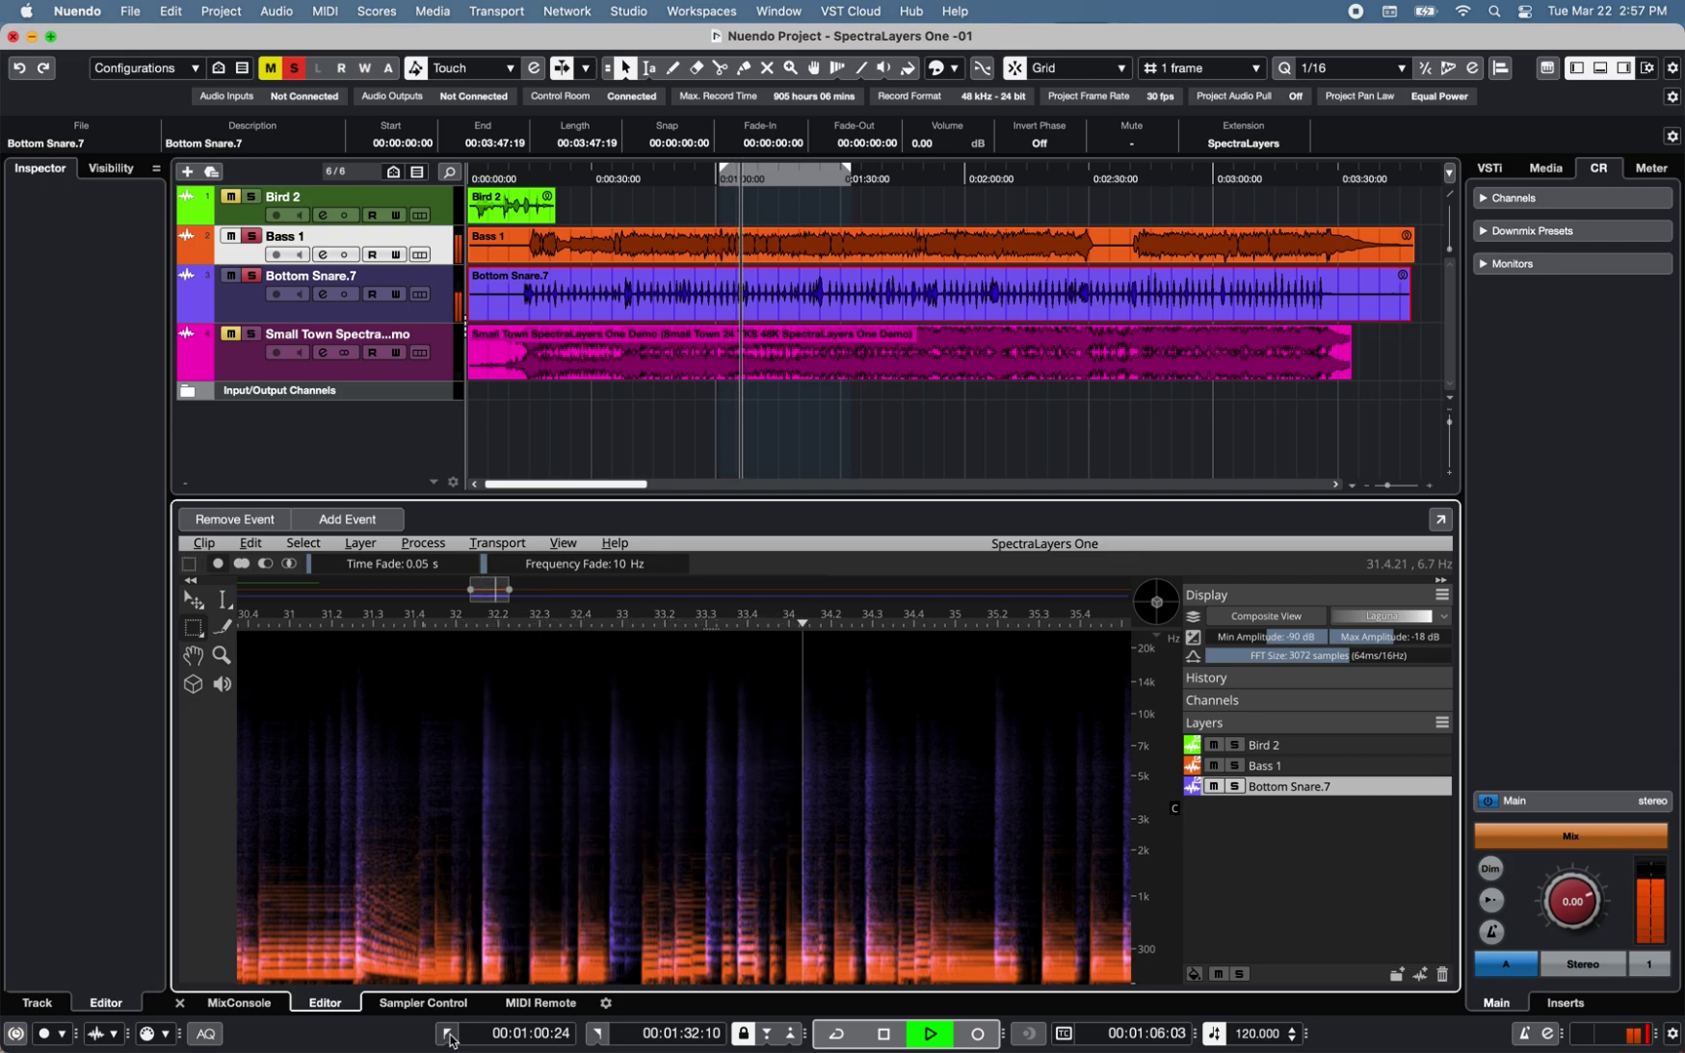
pyautogui.press('space')
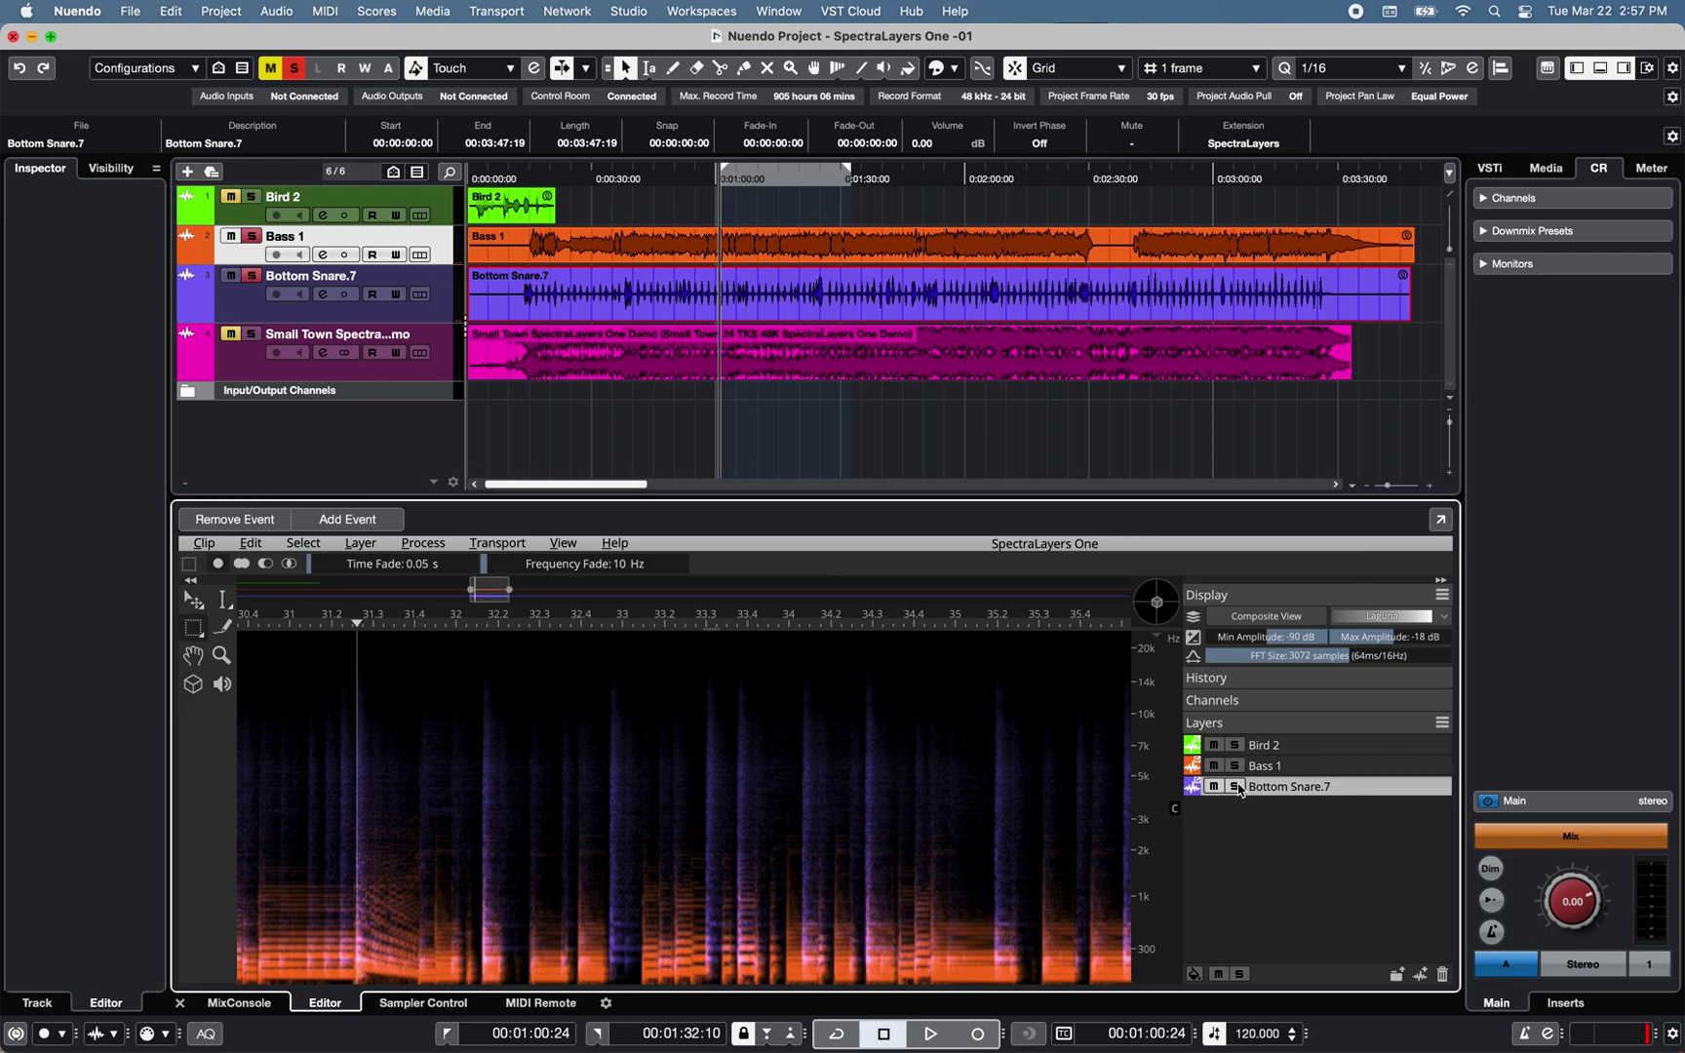
# - Solo Bottom Snare.7 and play it alone
pyautogui.click(1235, 786)
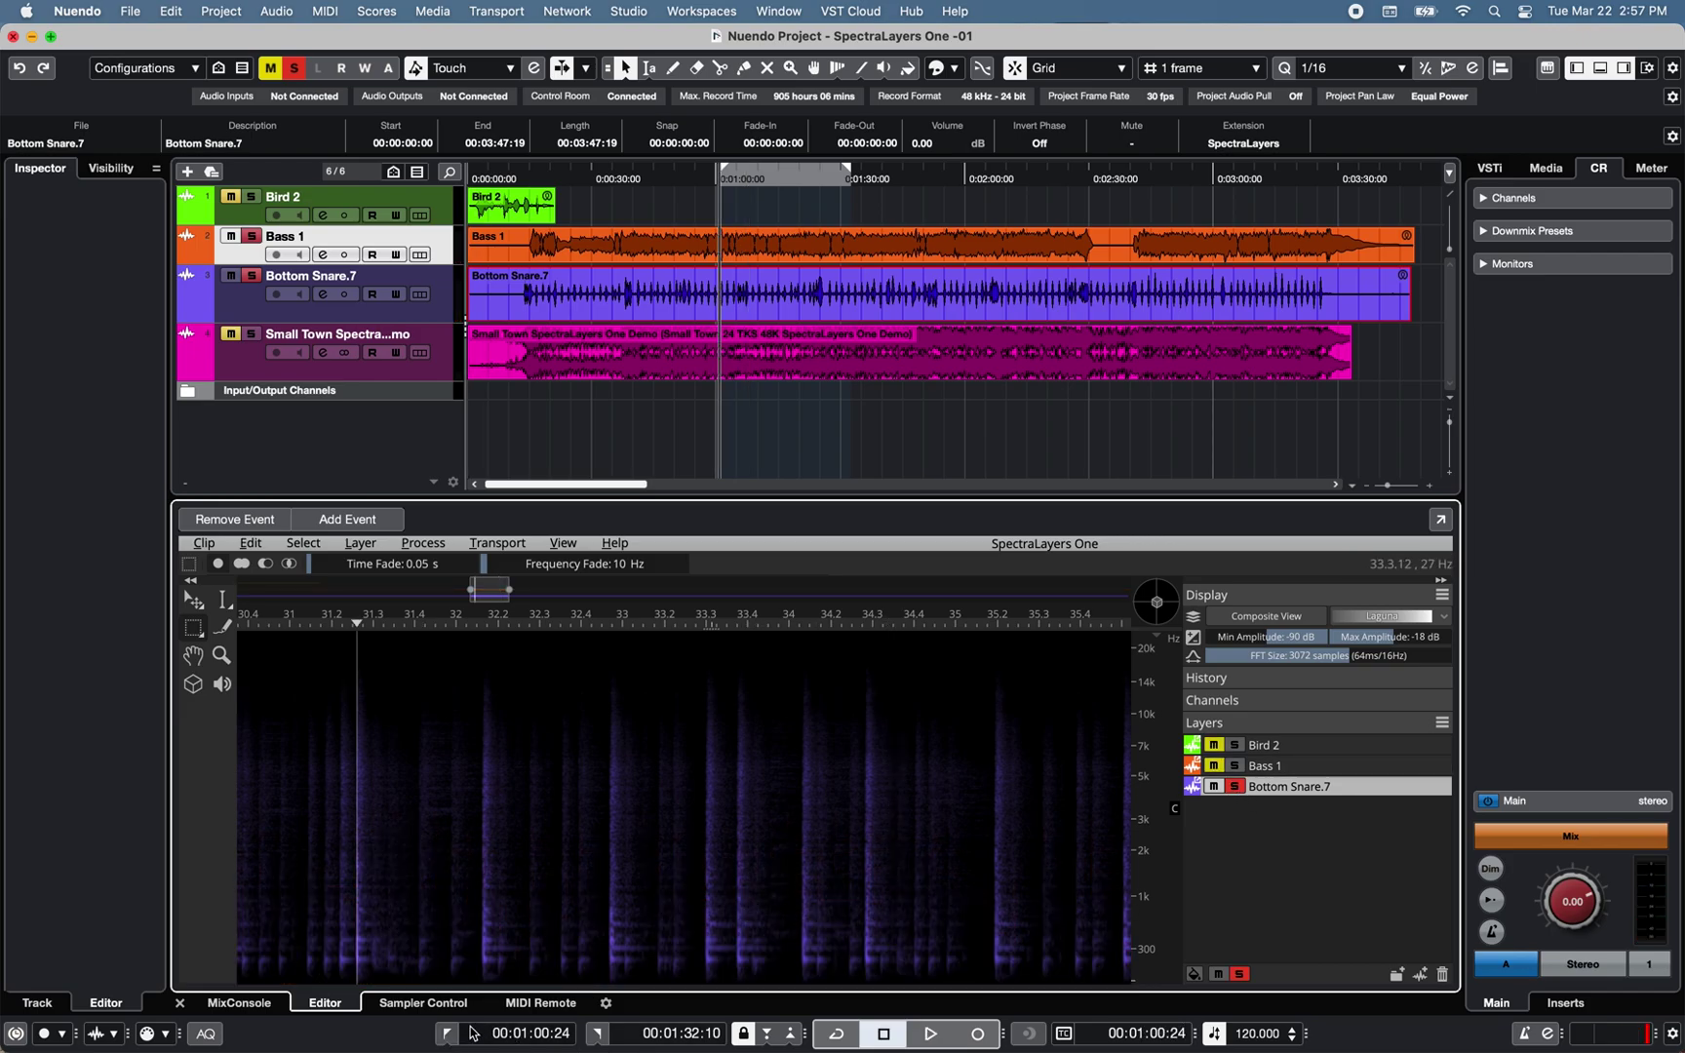
pyautogui.press('space')
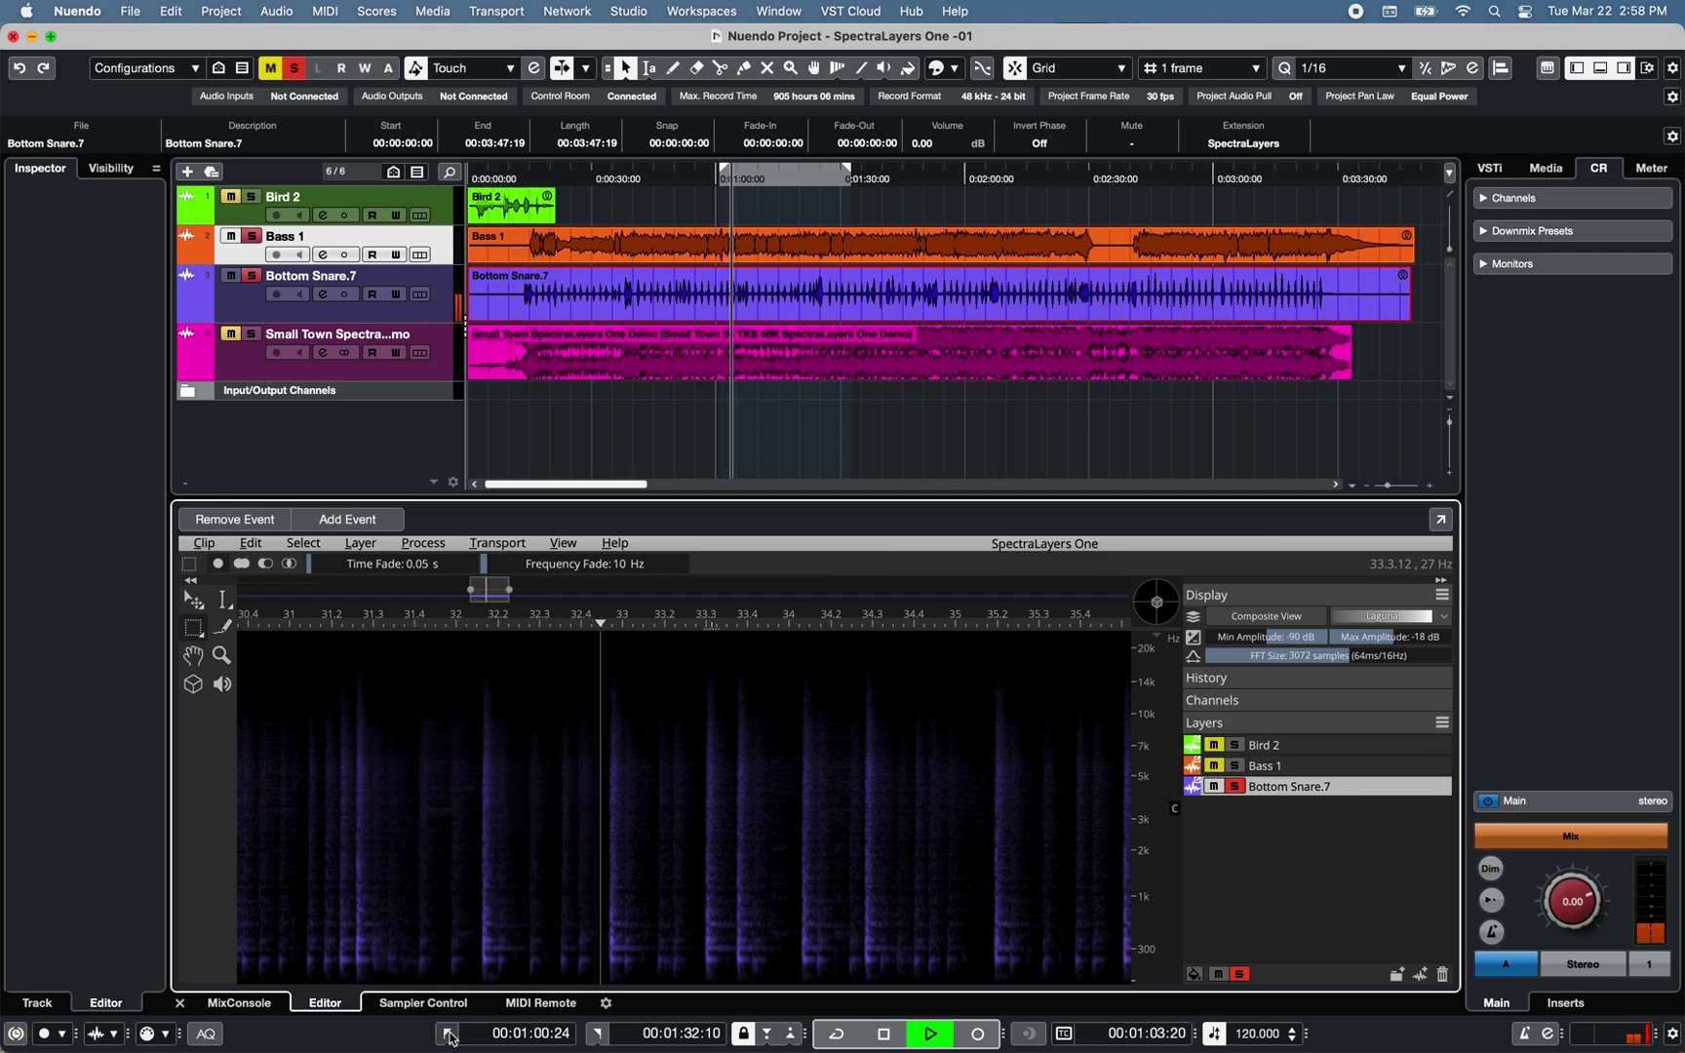
pyautogui.press('space')
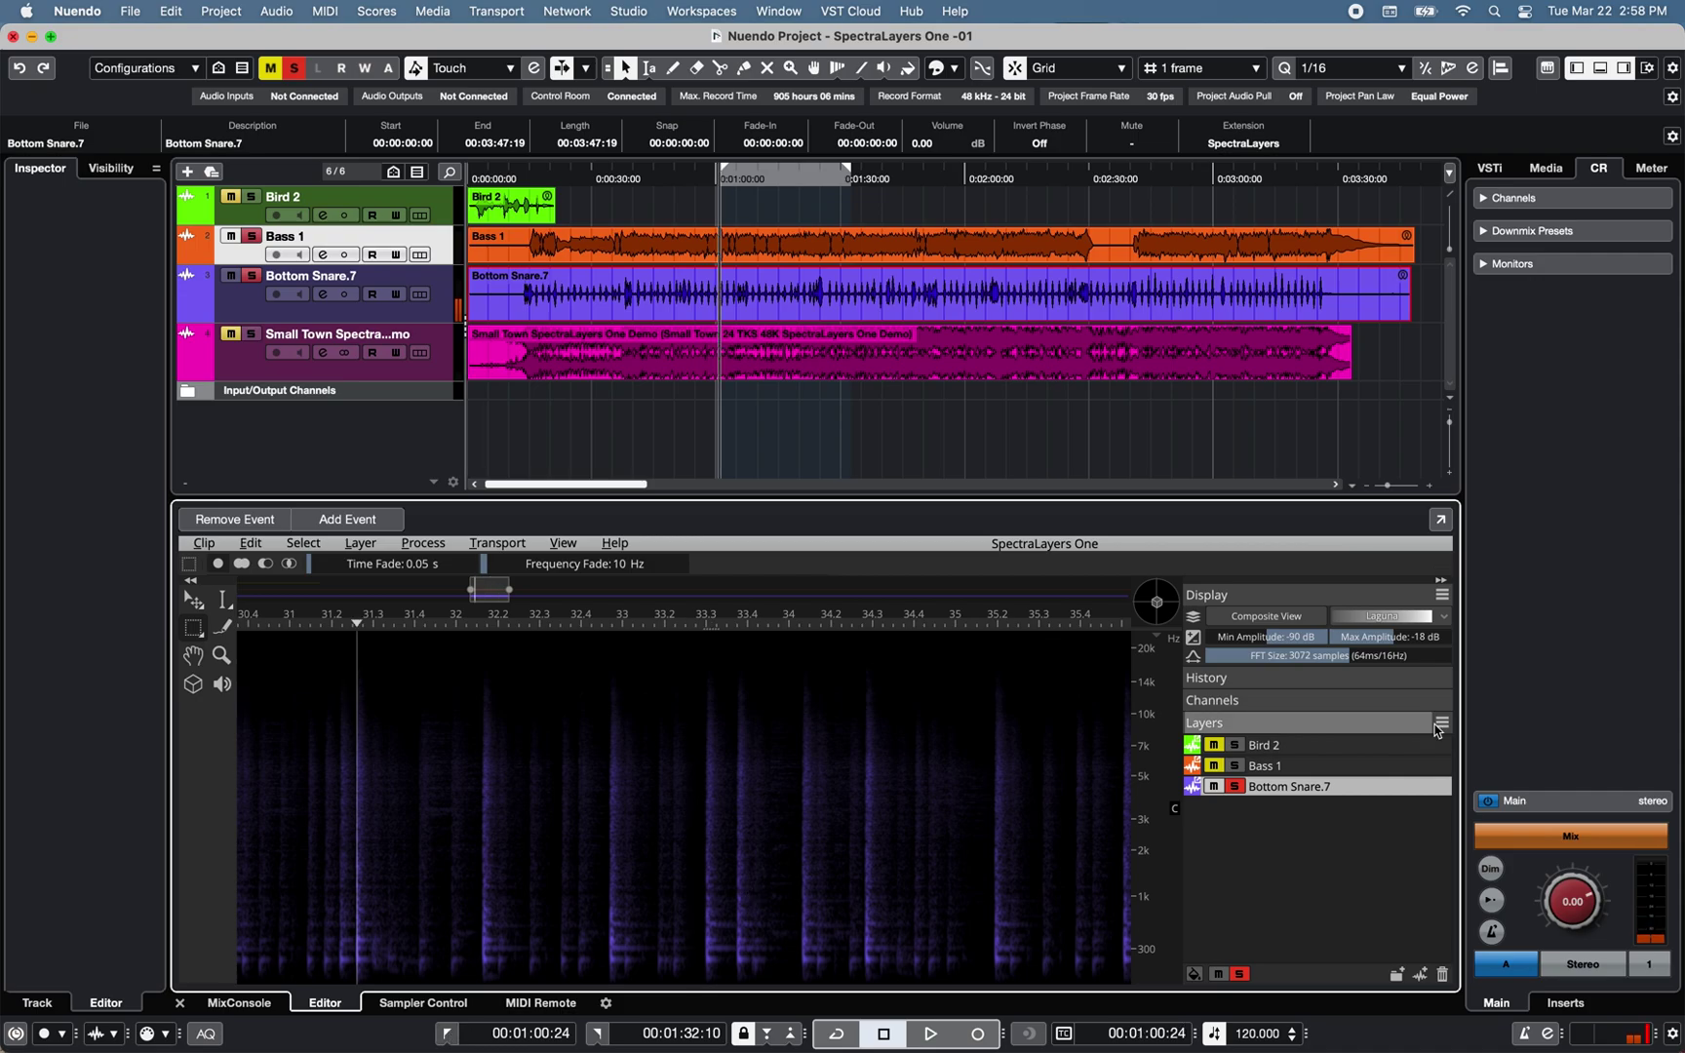
# - Solo Bass 1 instead of Bottom Snare.7 and play it alone
pyautogui.click(1235, 765)
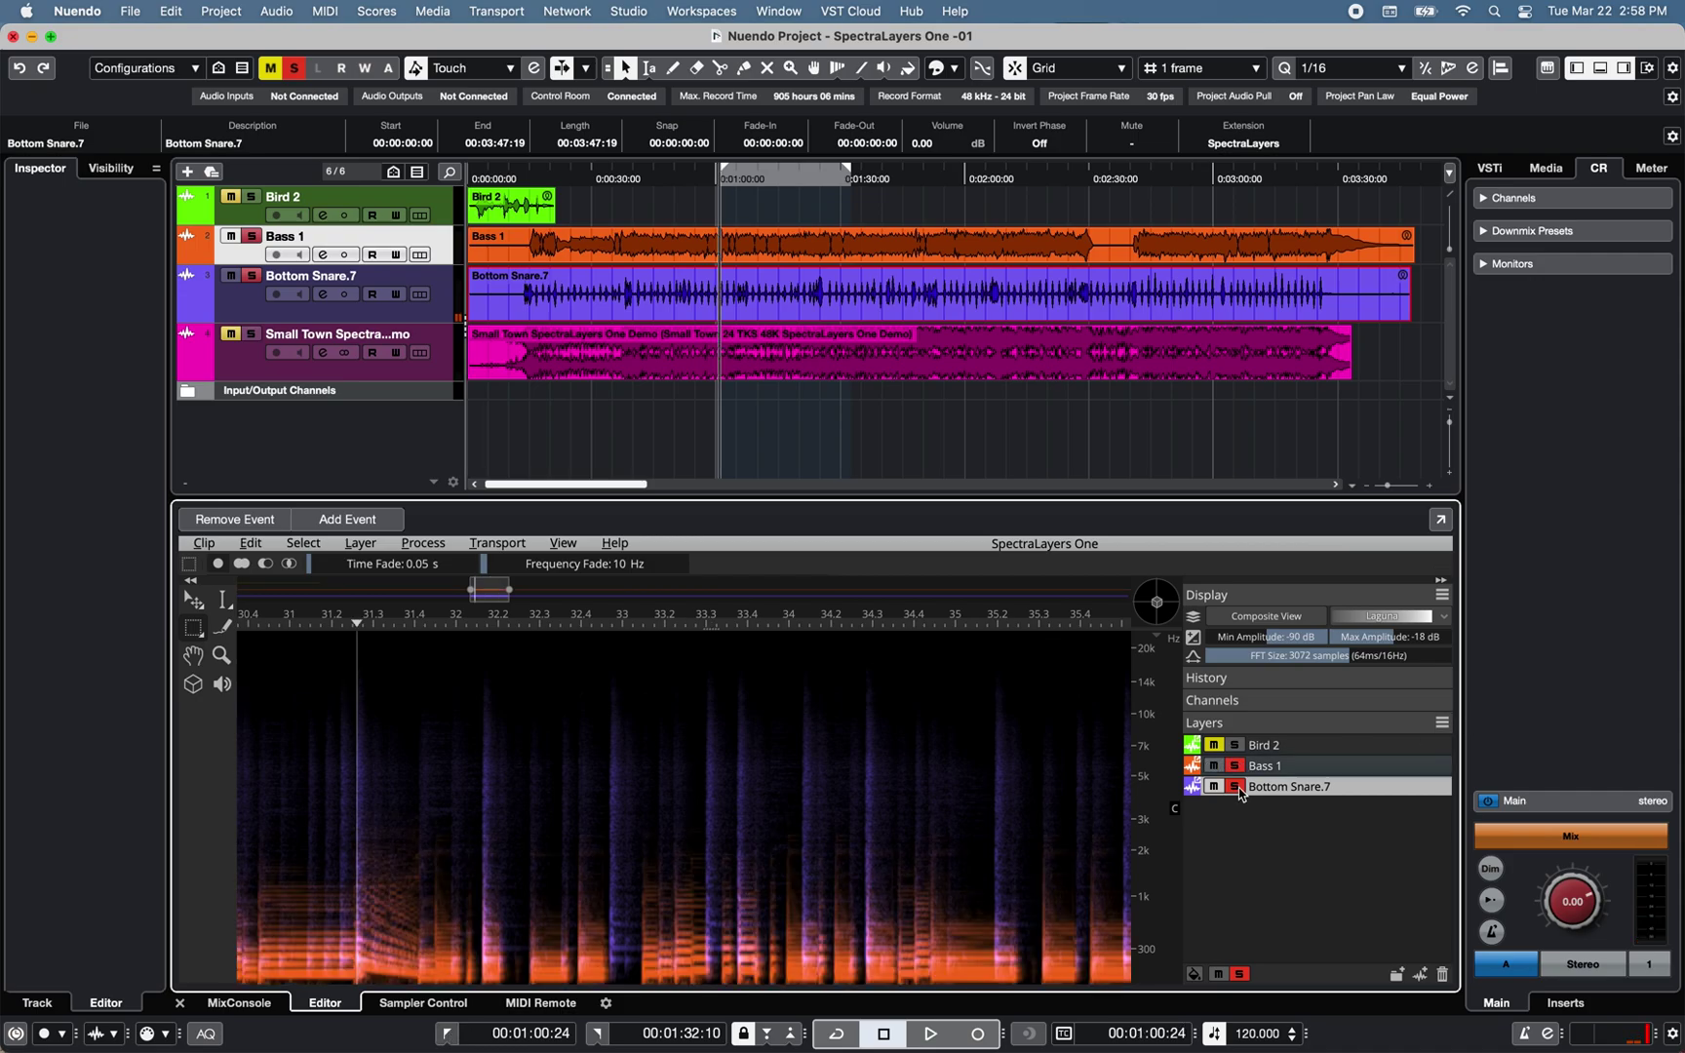
pyautogui.click(1236, 786)
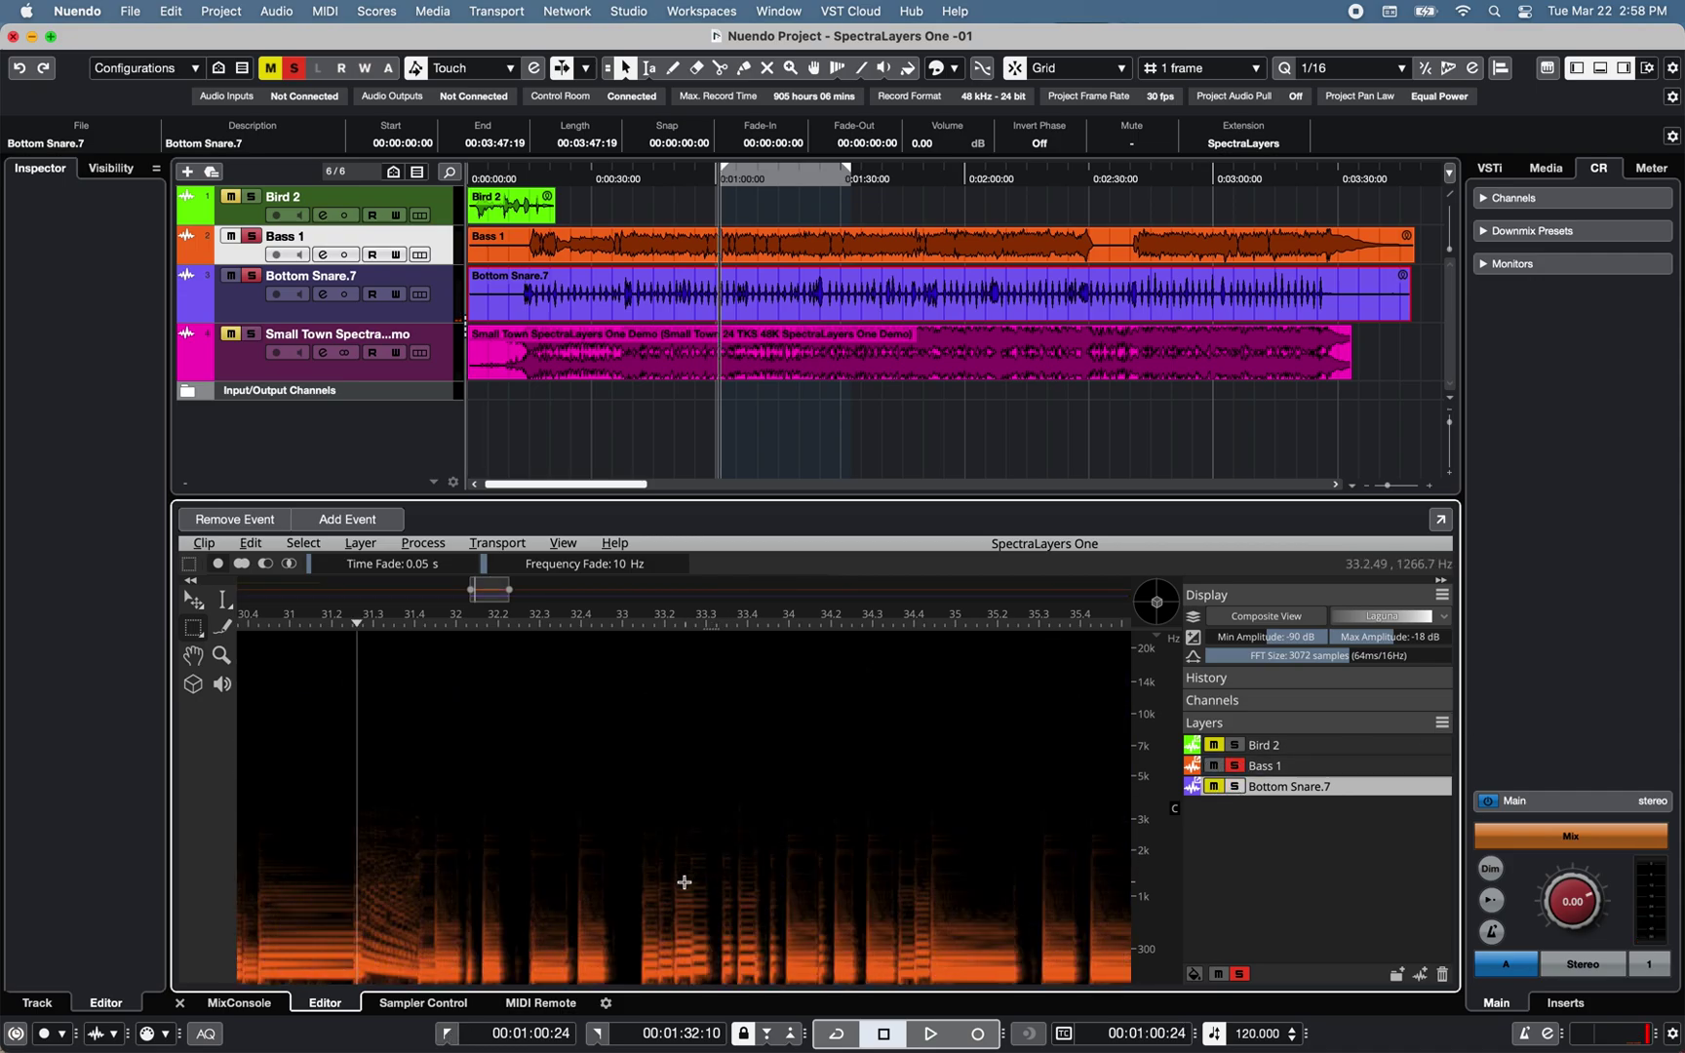
pyautogui.press('space')
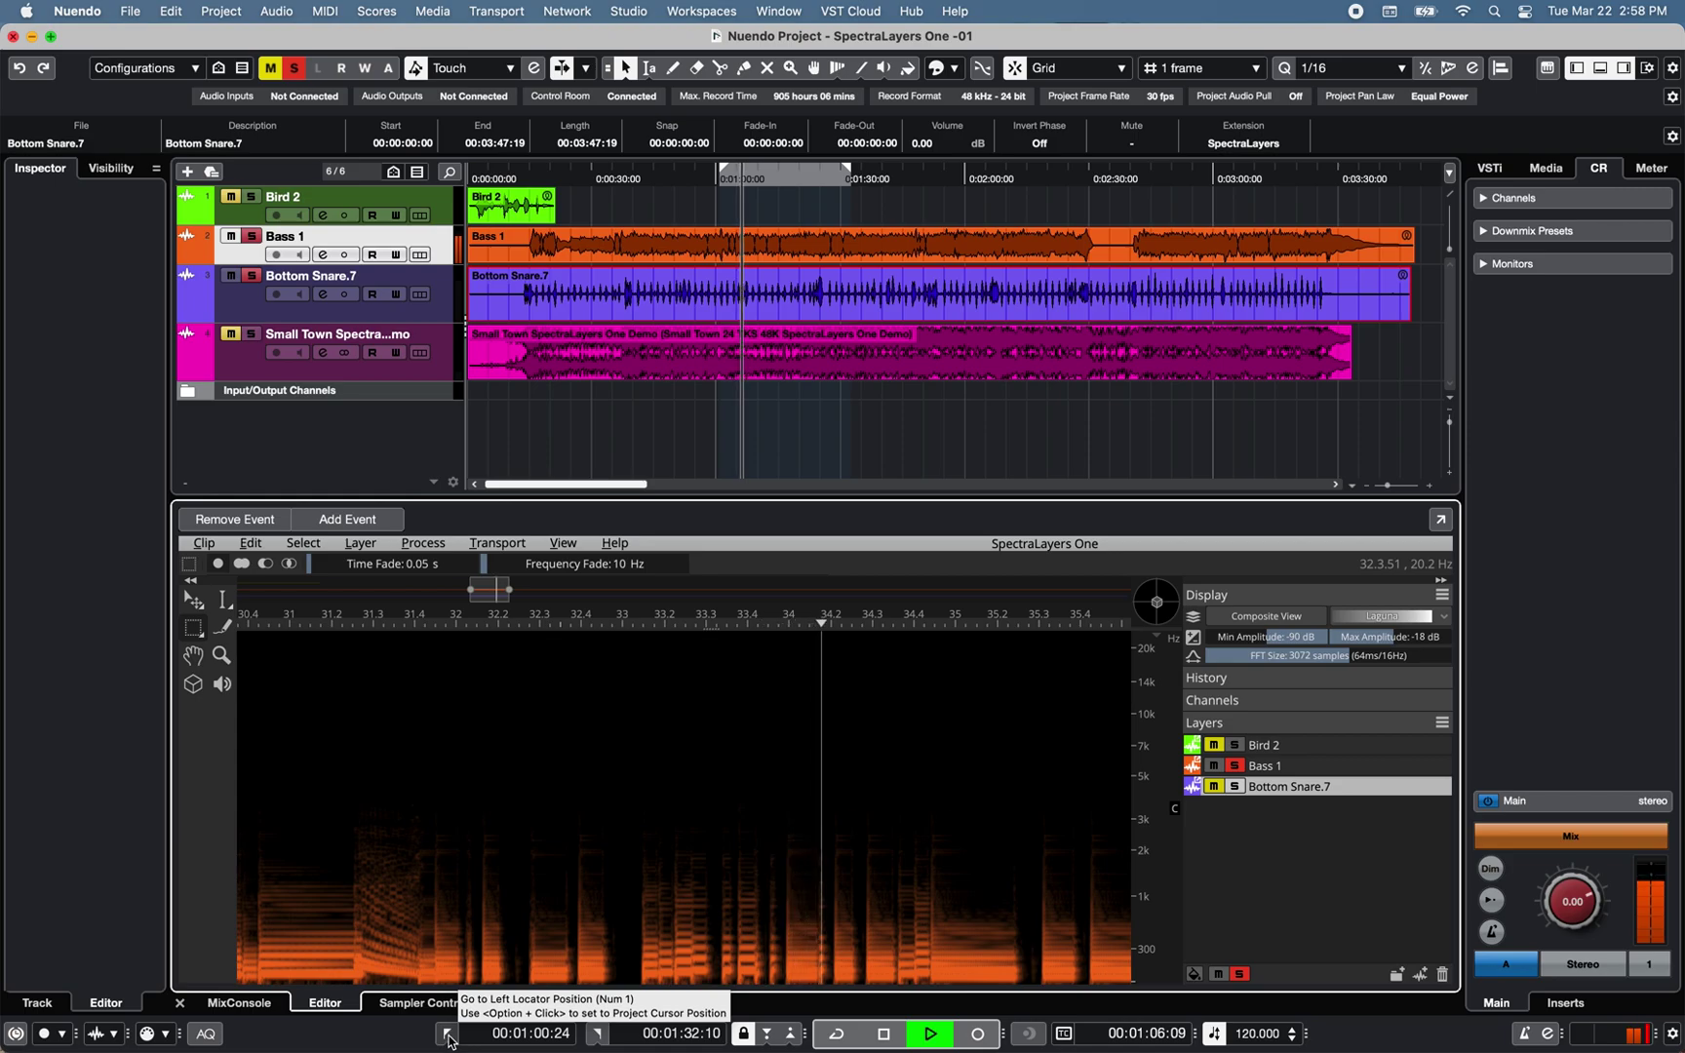
pyautogui.press('space')
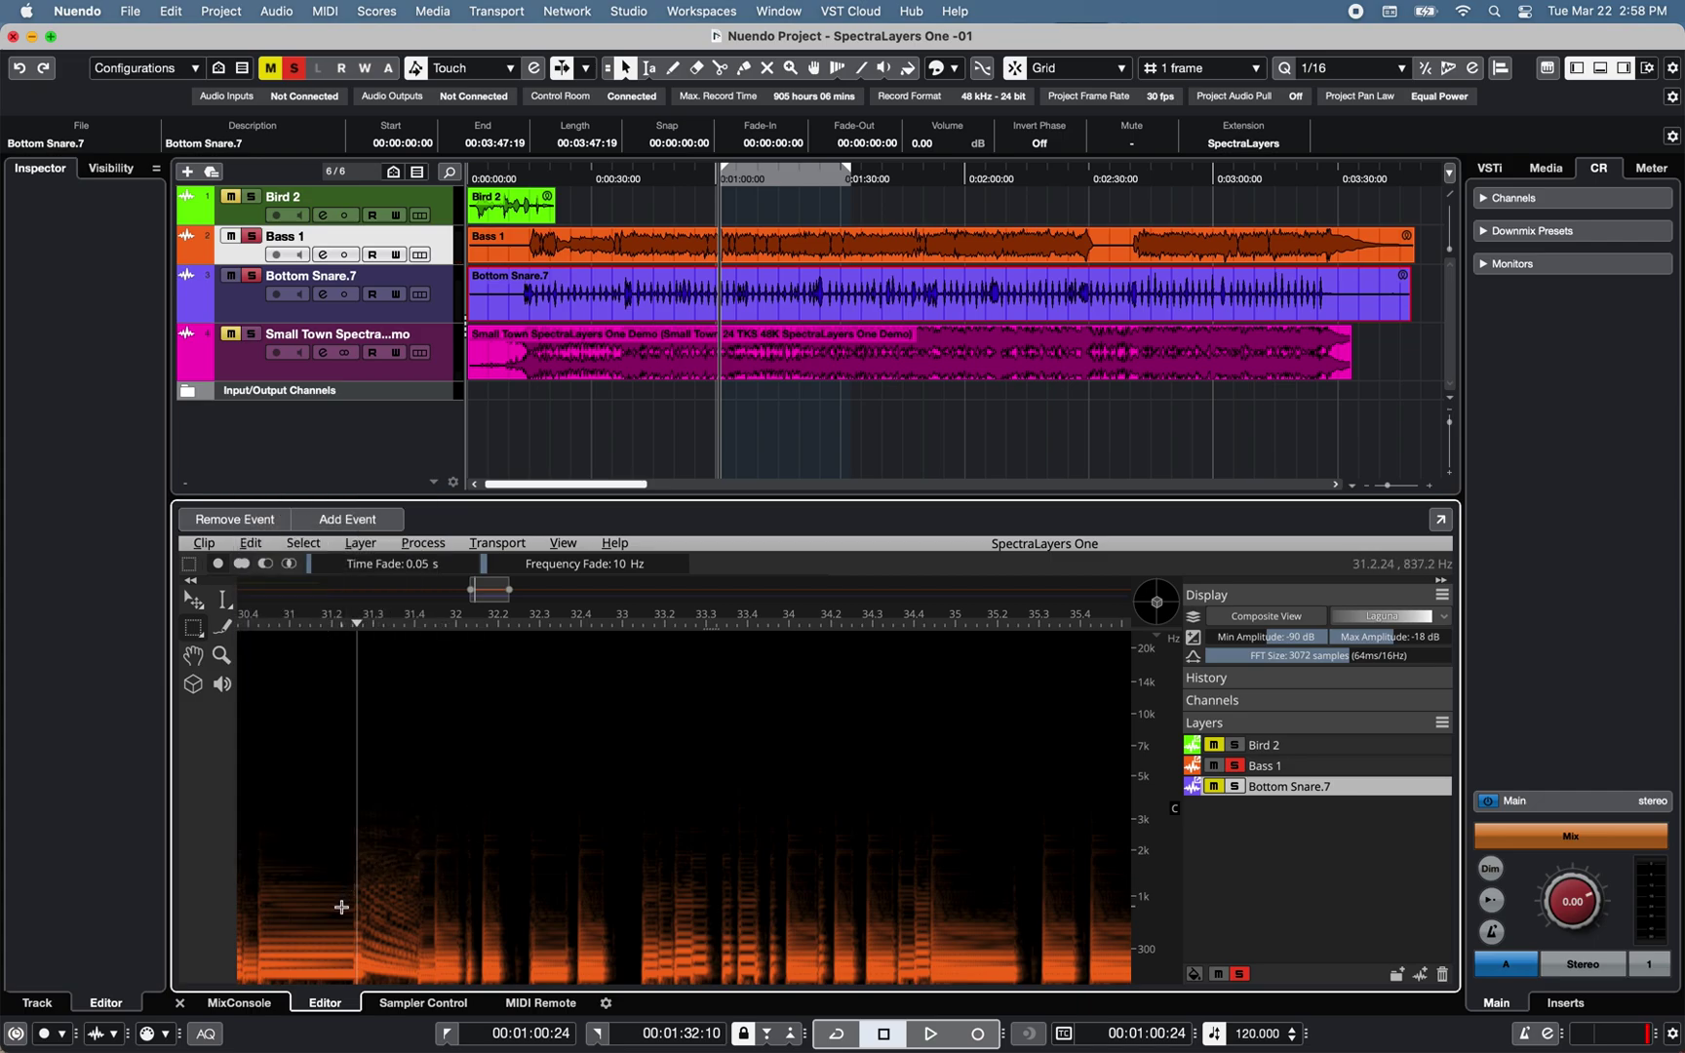
# - Select a low band over 31.2–35.5 s, audition it, then move it to 1–2 kHz with Bottom Snare.7 soloed
pyautogui.moveTo(339, 921); pyautogui.dragTo(1107, 963)
pyautogui.press('space')
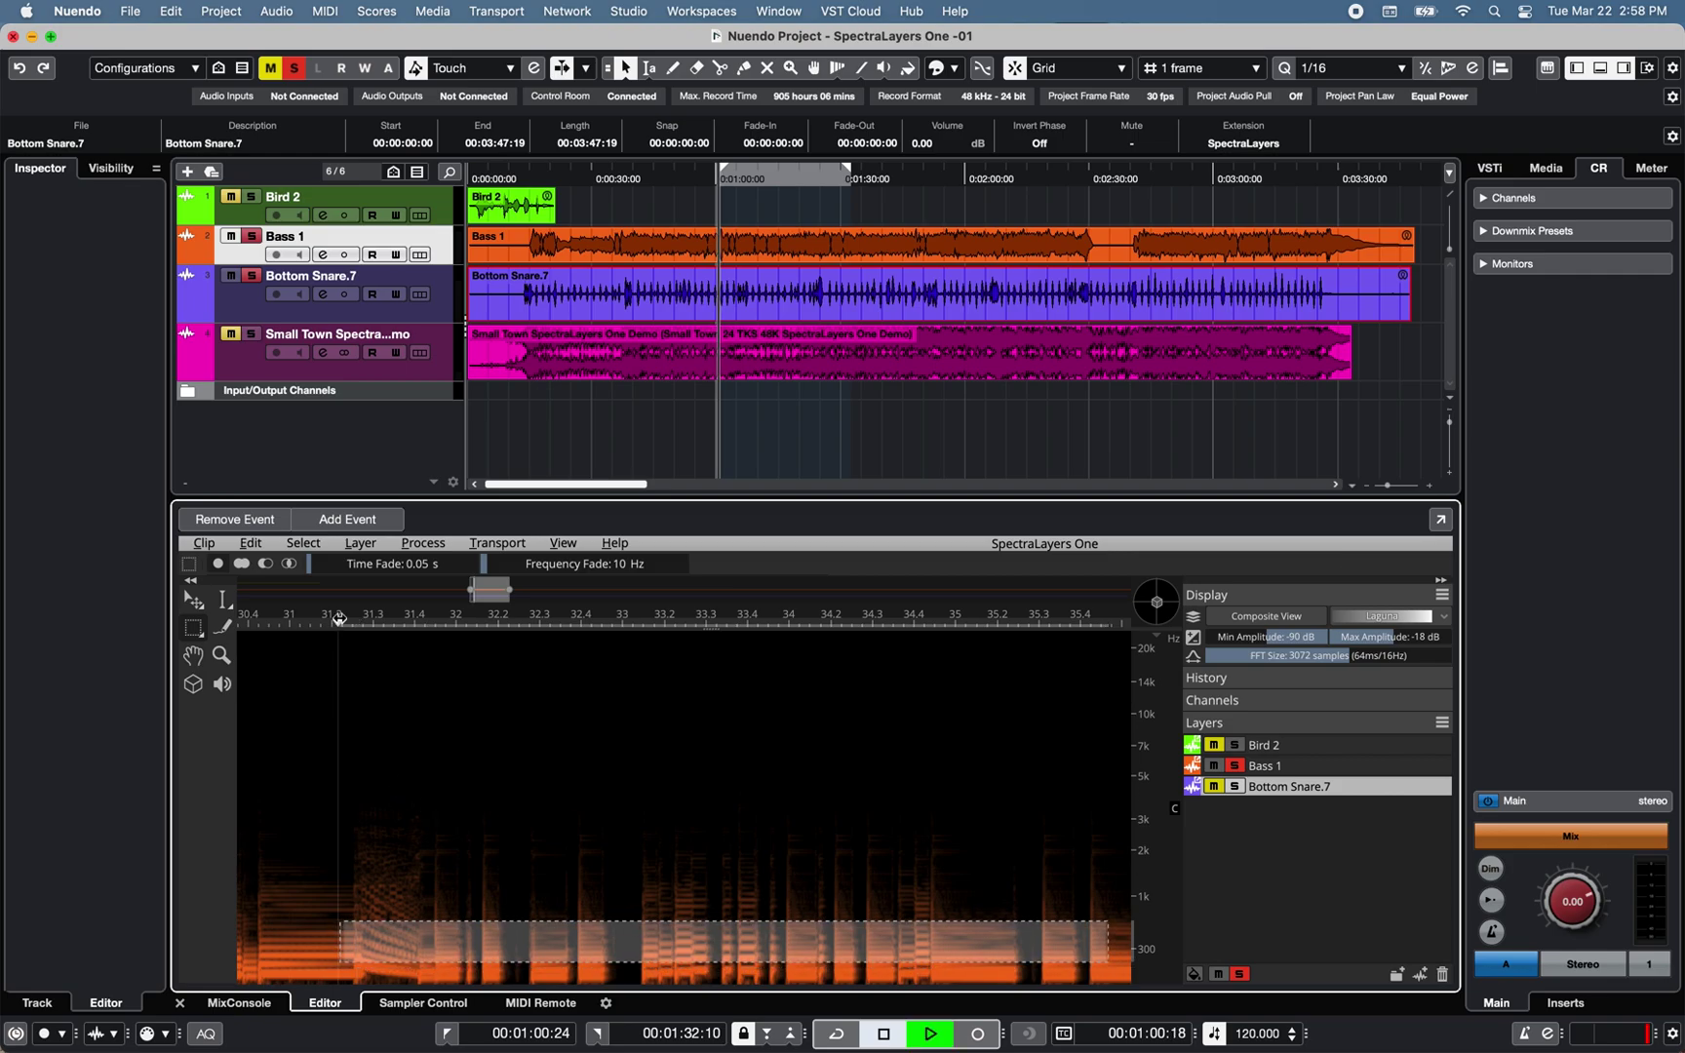
pyautogui.moveTo(594, 942)
pyautogui.mouseDown()
pyautogui.moveTo(598, 920)
pyautogui.moveTo(598, 968)
pyautogui.mouseUp()
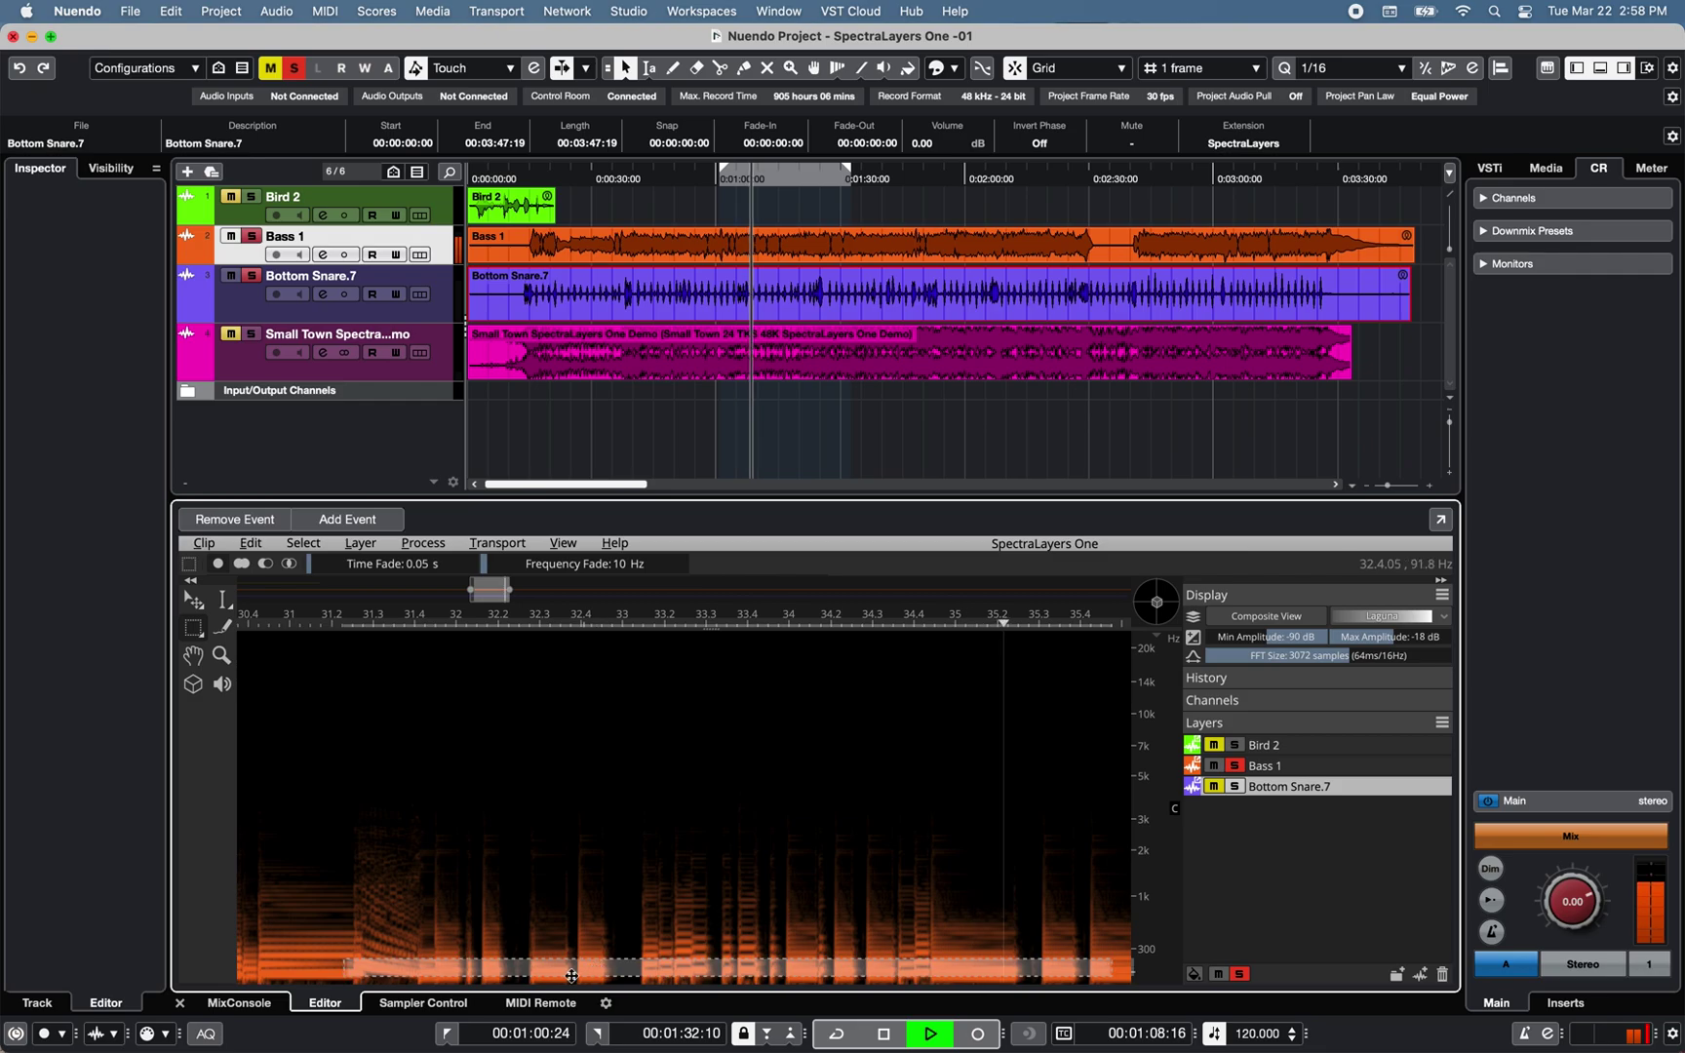
pyautogui.click(354, 619)
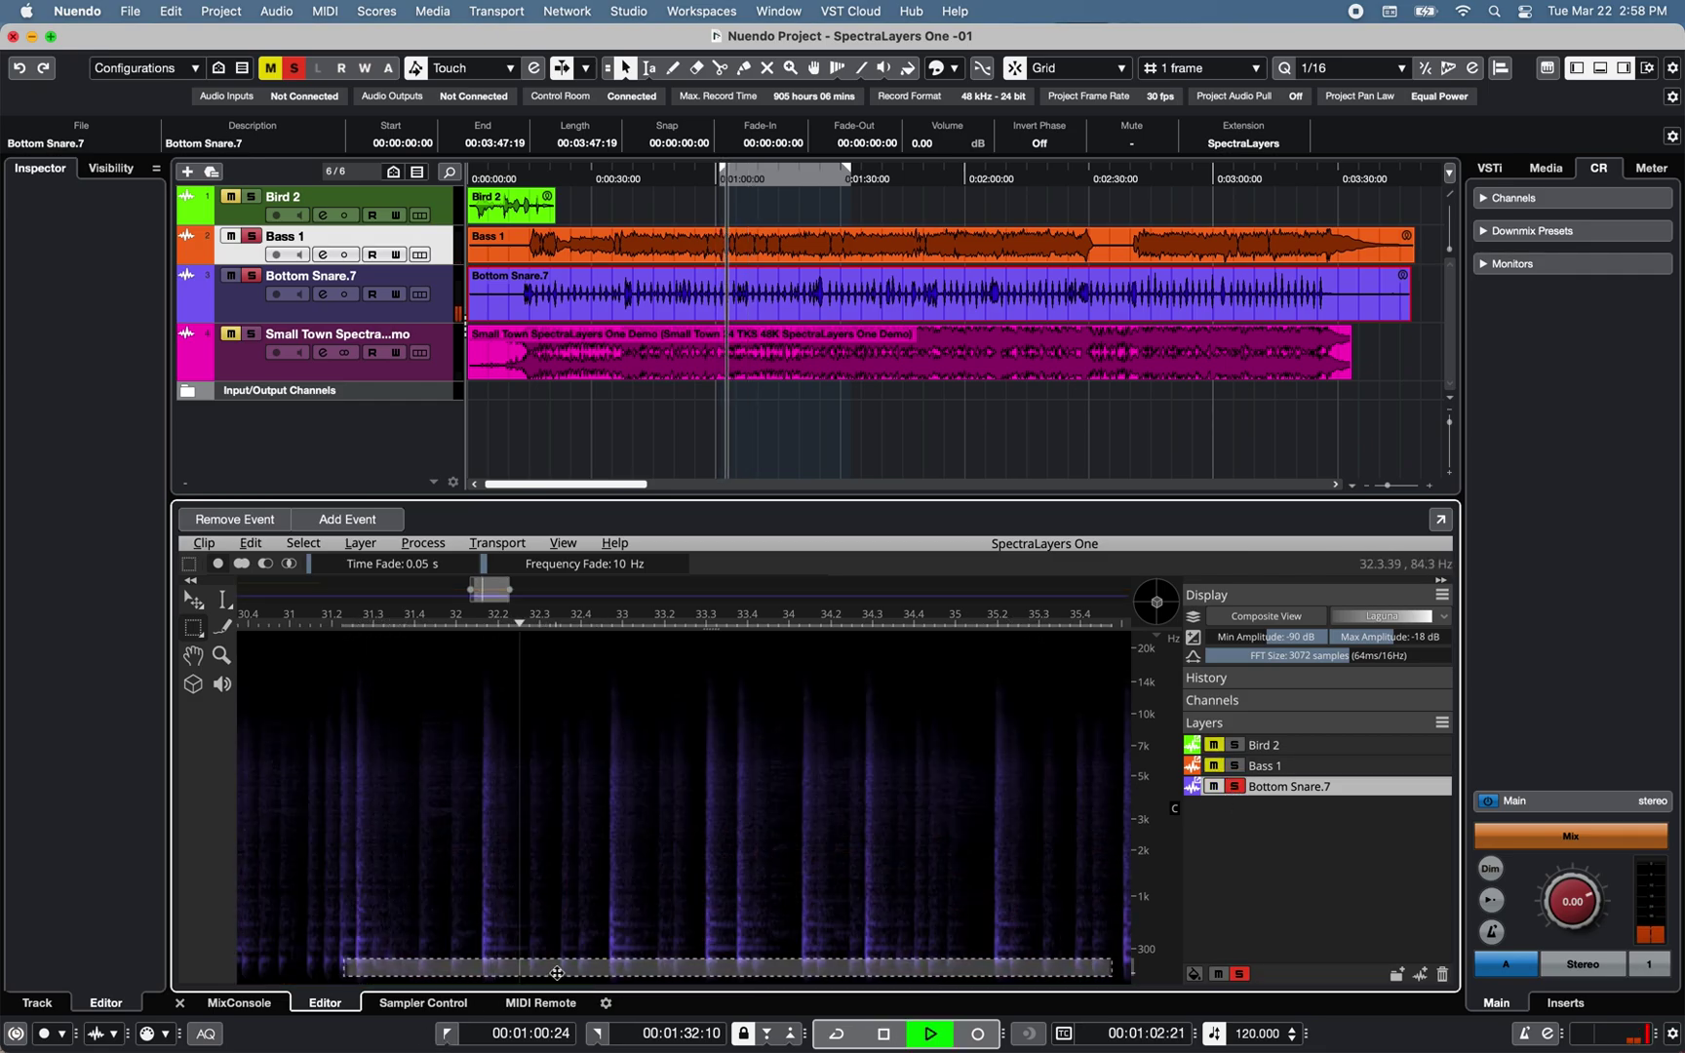
pyautogui.moveTo(557, 973)
pyautogui.mouseDown()
pyautogui.moveTo(553, 787)
pyautogui.moveTo(554, 950)
pyautogui.mouseUp()
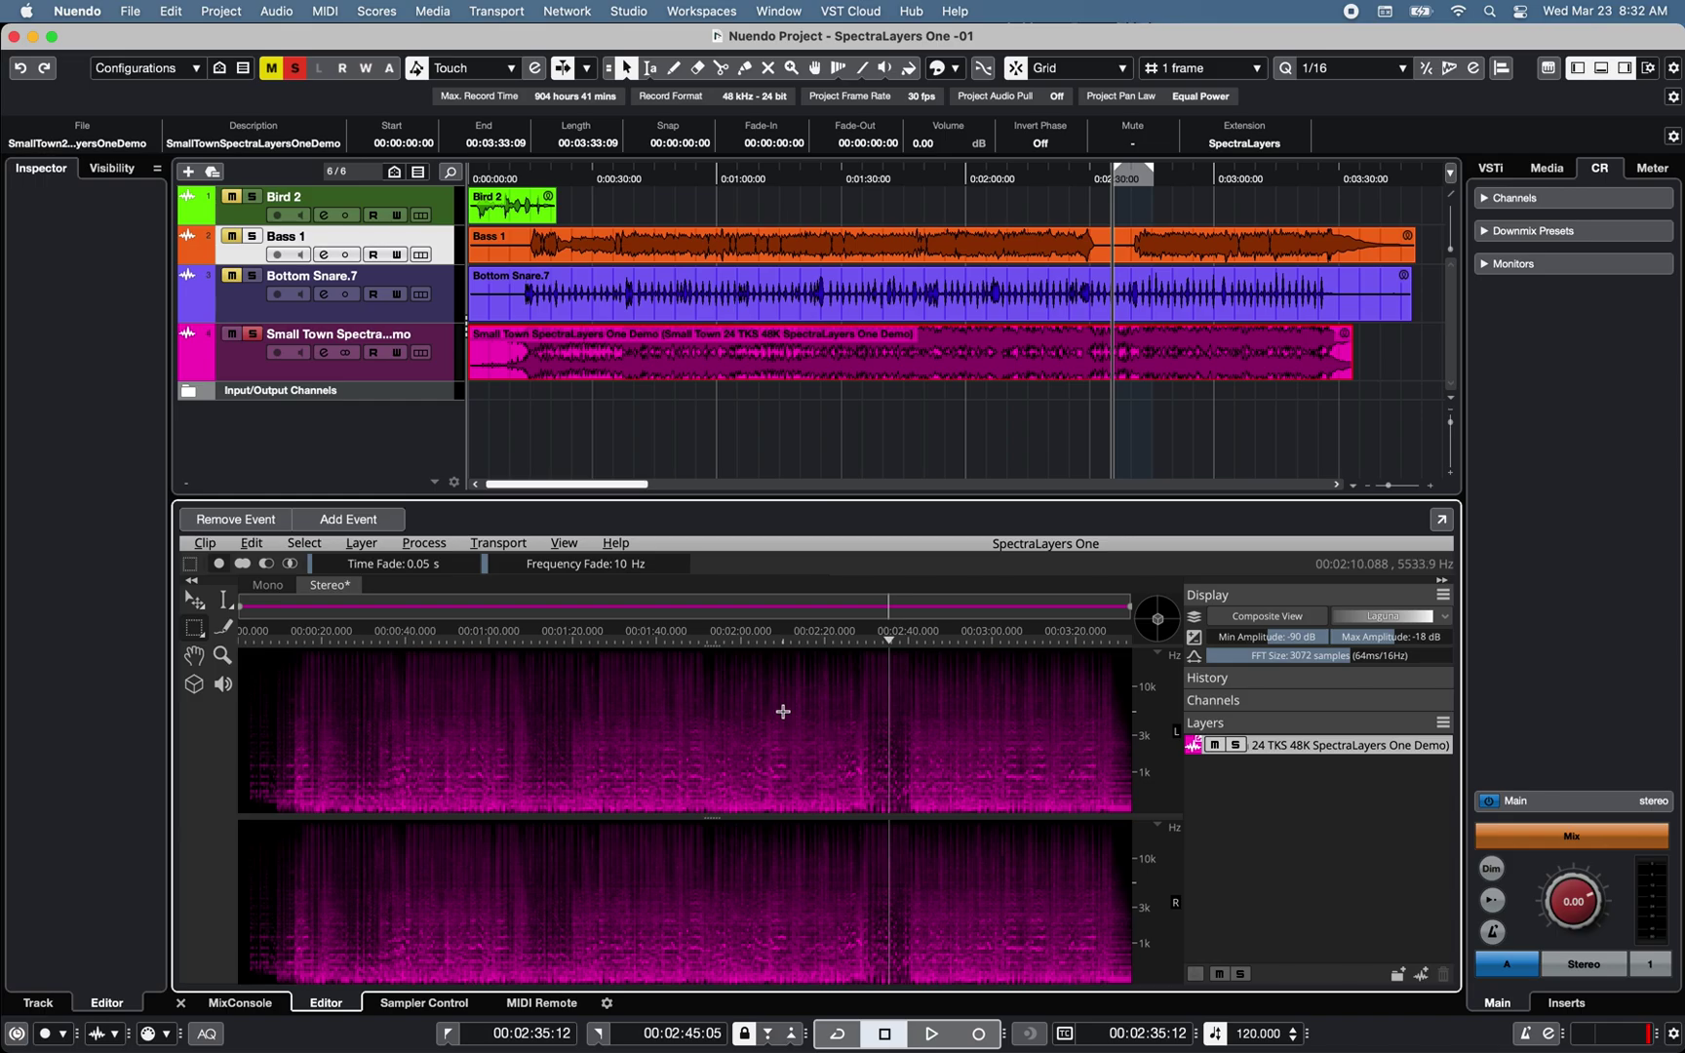
# - Play and stop the Small Town stereo mix, then bring up the Layer menu
pyautogui.press('space')
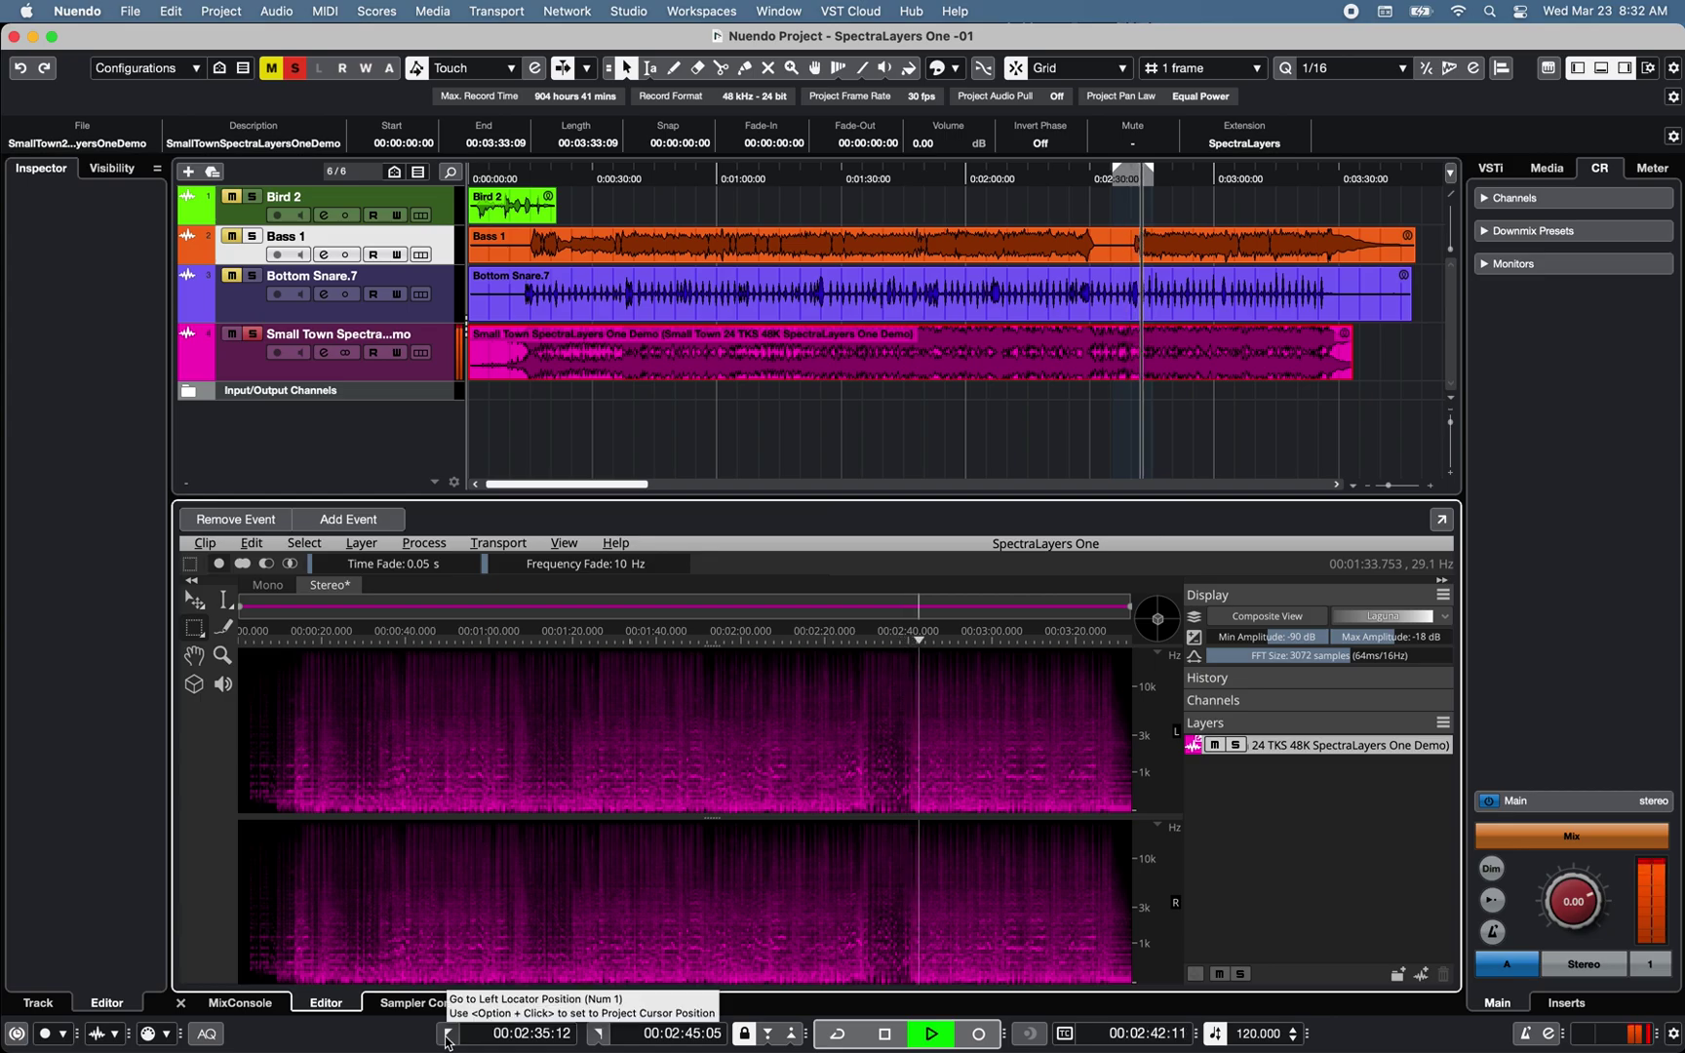
pyautogui.press('space')
pyautogui.click(361, 543)
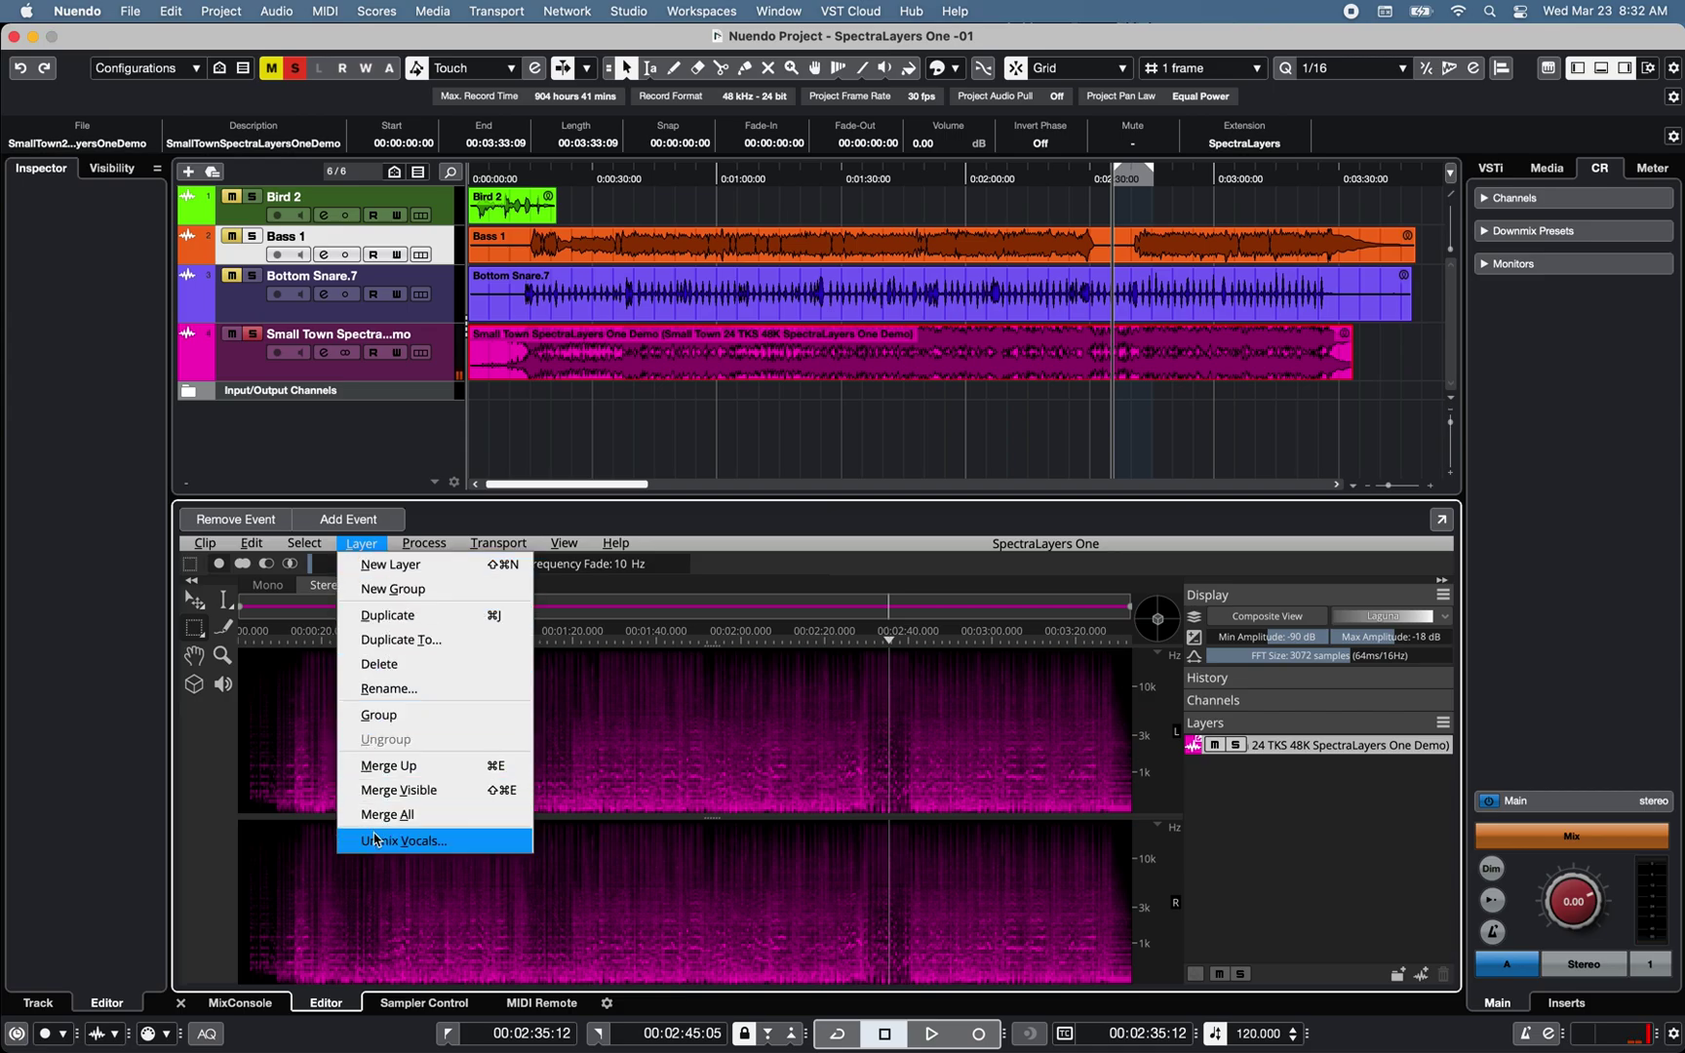
# - Run Unmix Vocals on the Small Town mix with Sensitivity left at 0.00
pyautogui.click(375, 838)
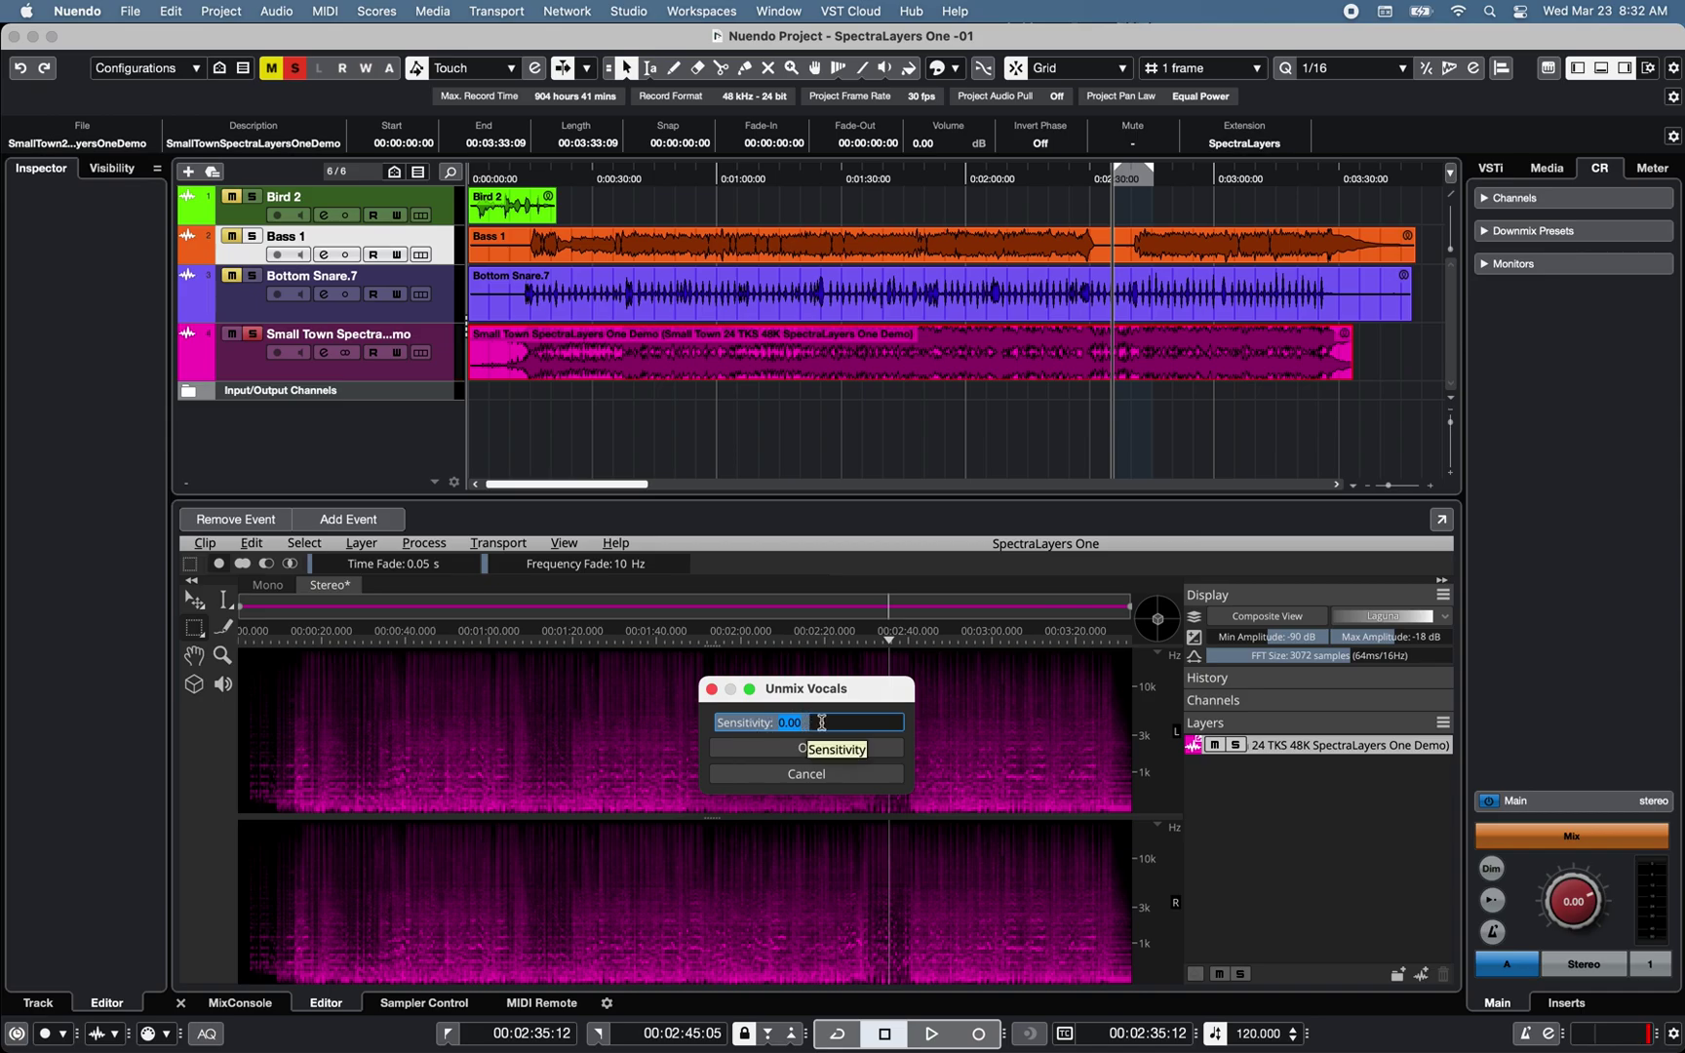
pyautogui.click(777, 748)
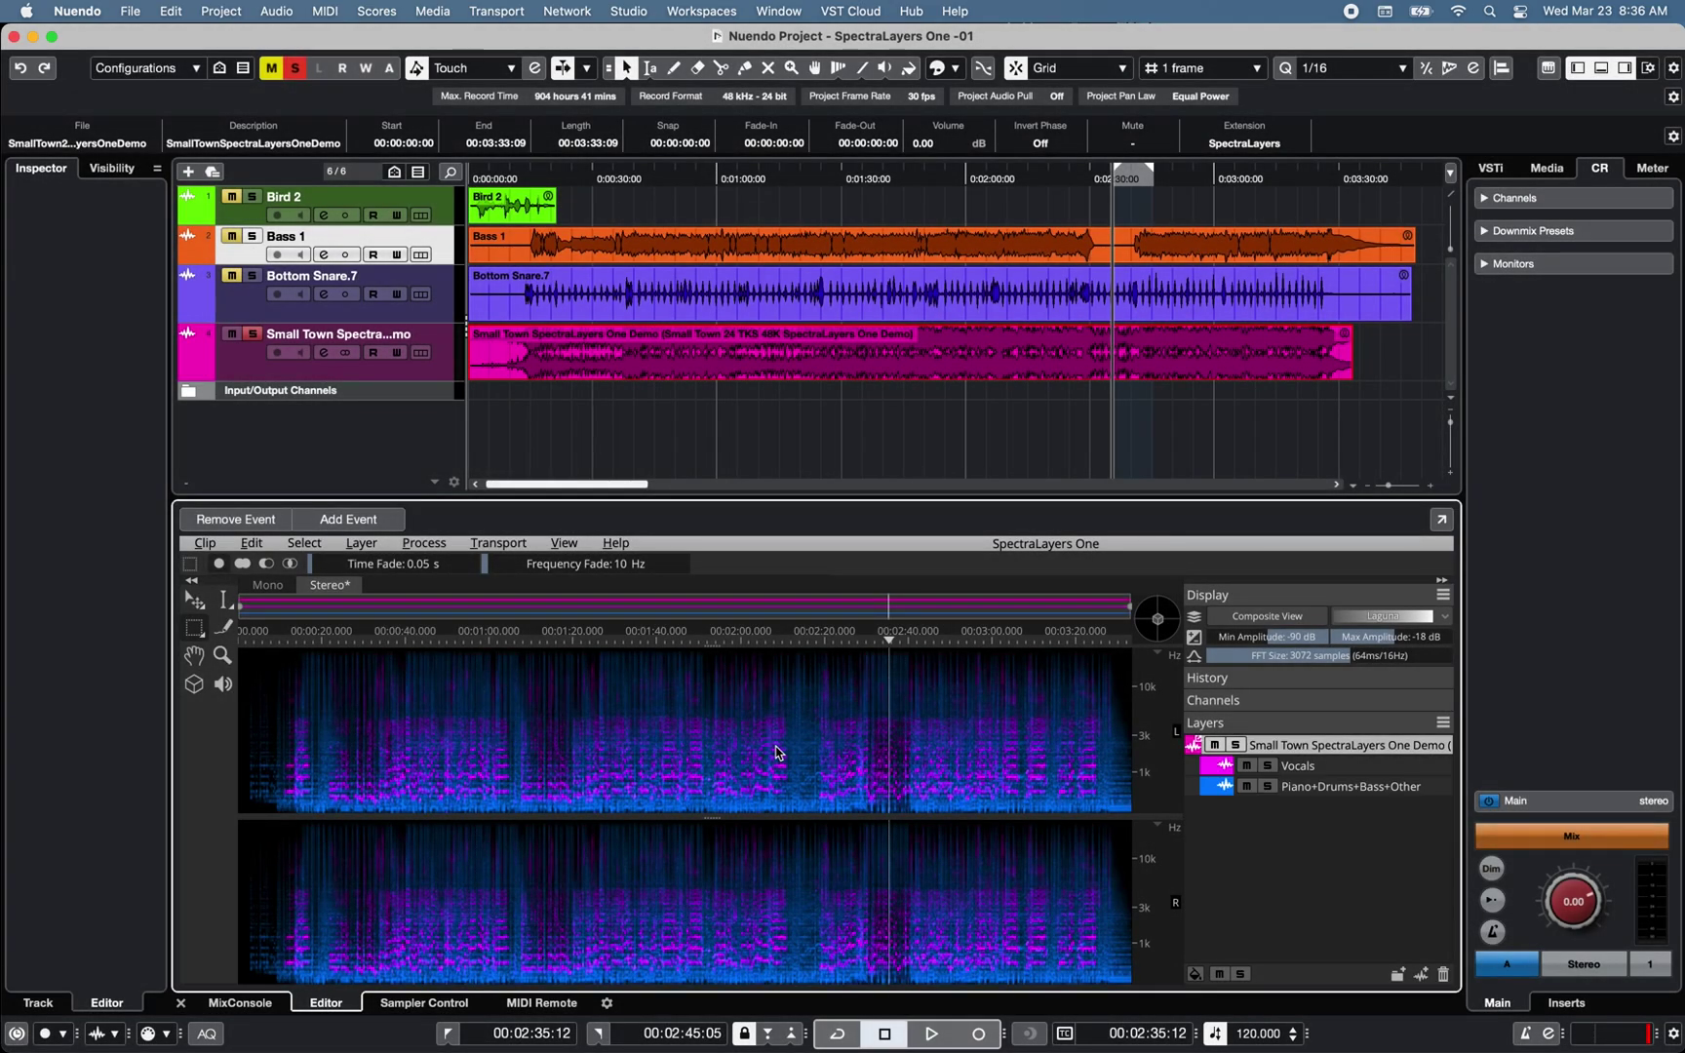
# - Play the unmixed stems, soloing Vocals, then Piano+Drums+Bass+Other from the left locator
pyautogui.press('space')
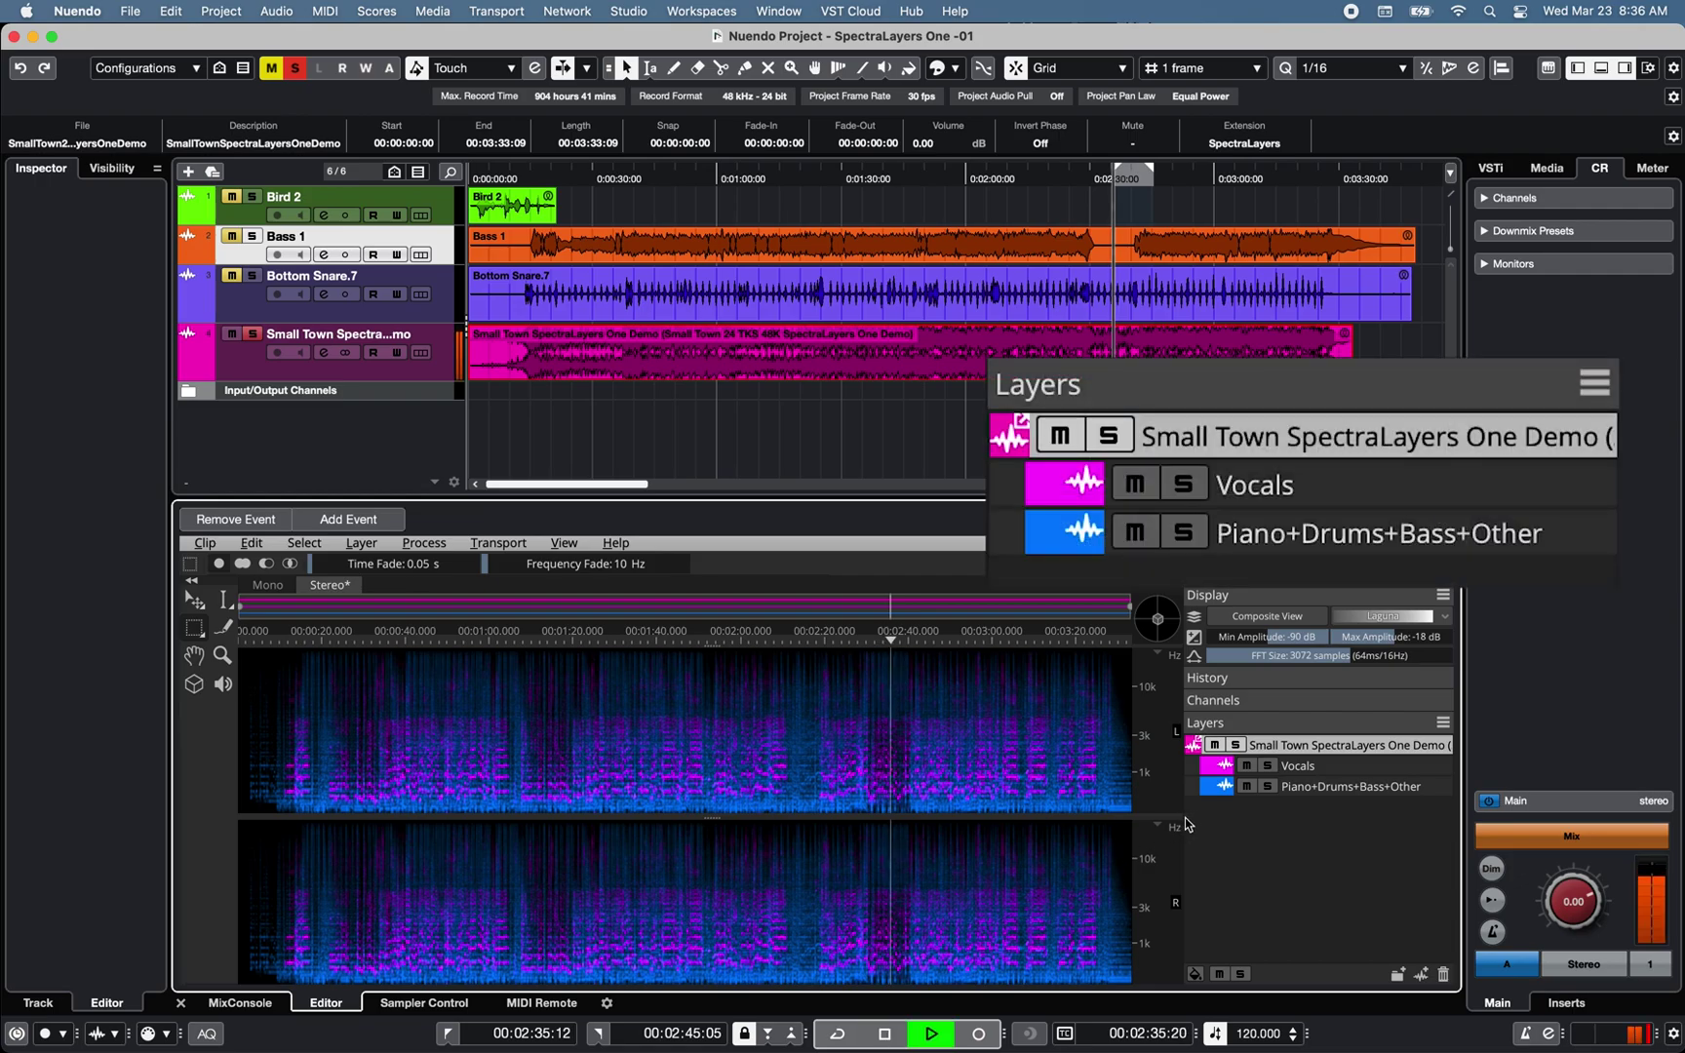
pyautogui.click(1268, 765)
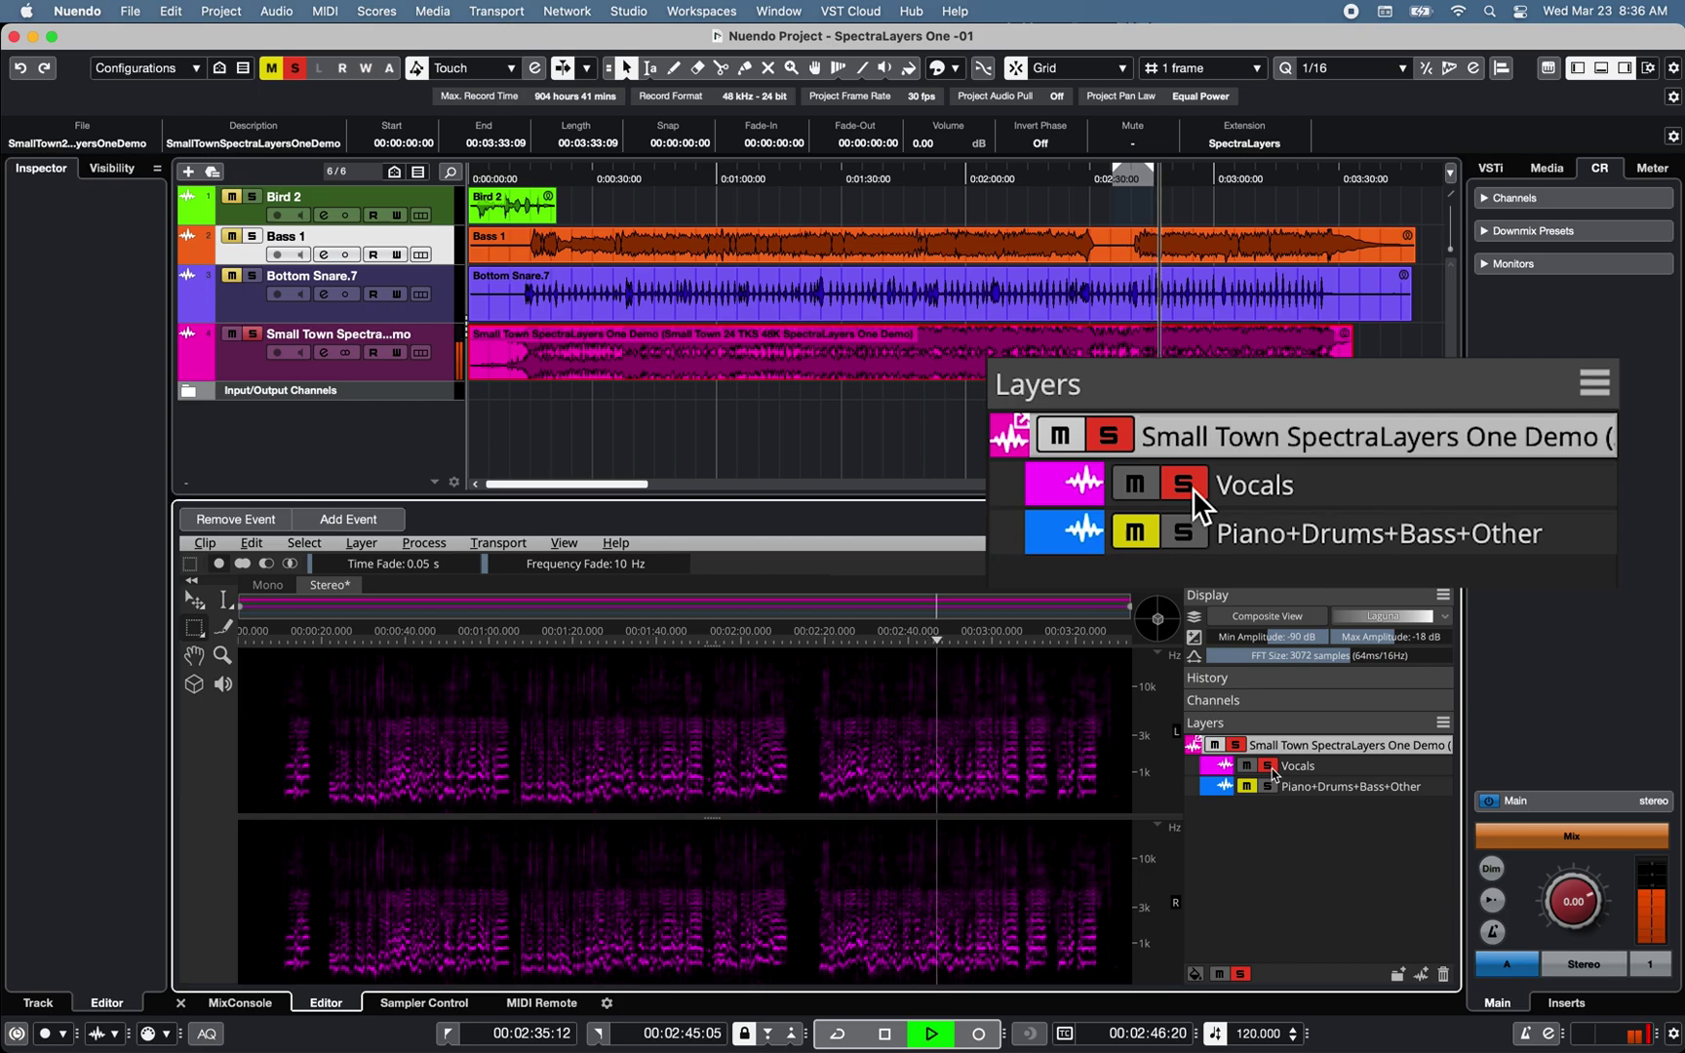
pyautogui.click(1192, 489)
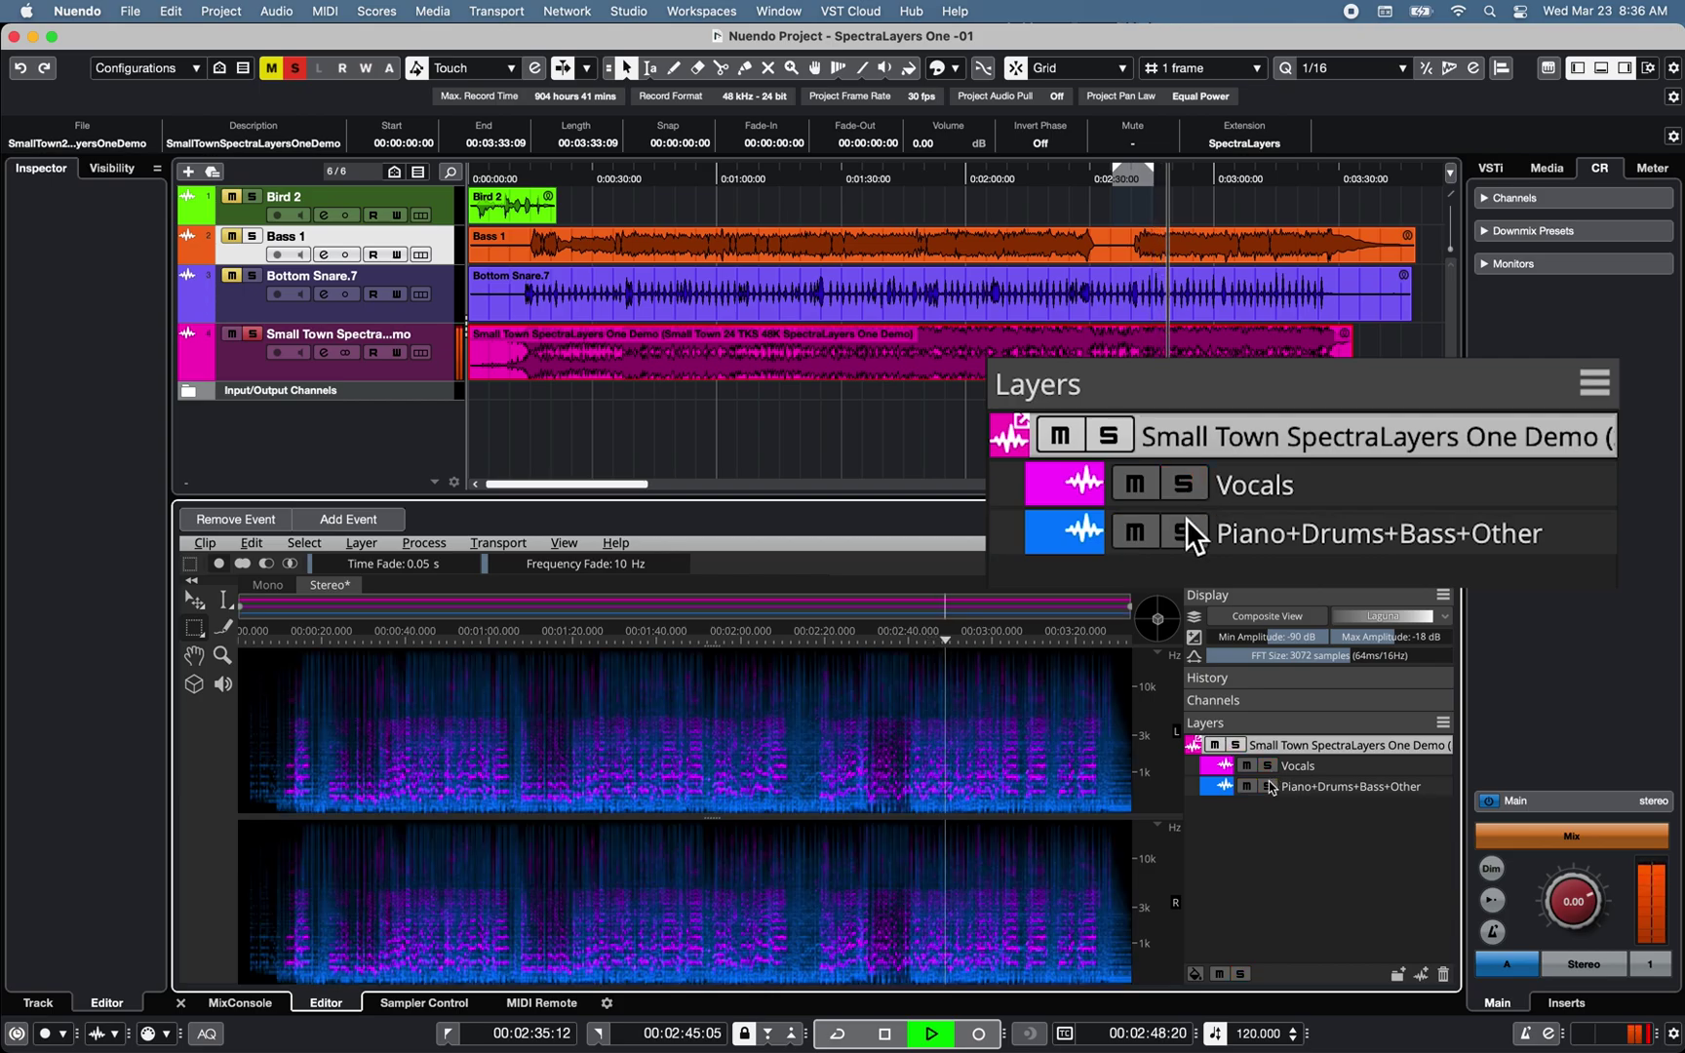
pyautogui.click(447, 1034)
pyautogui.click(1268, 787)
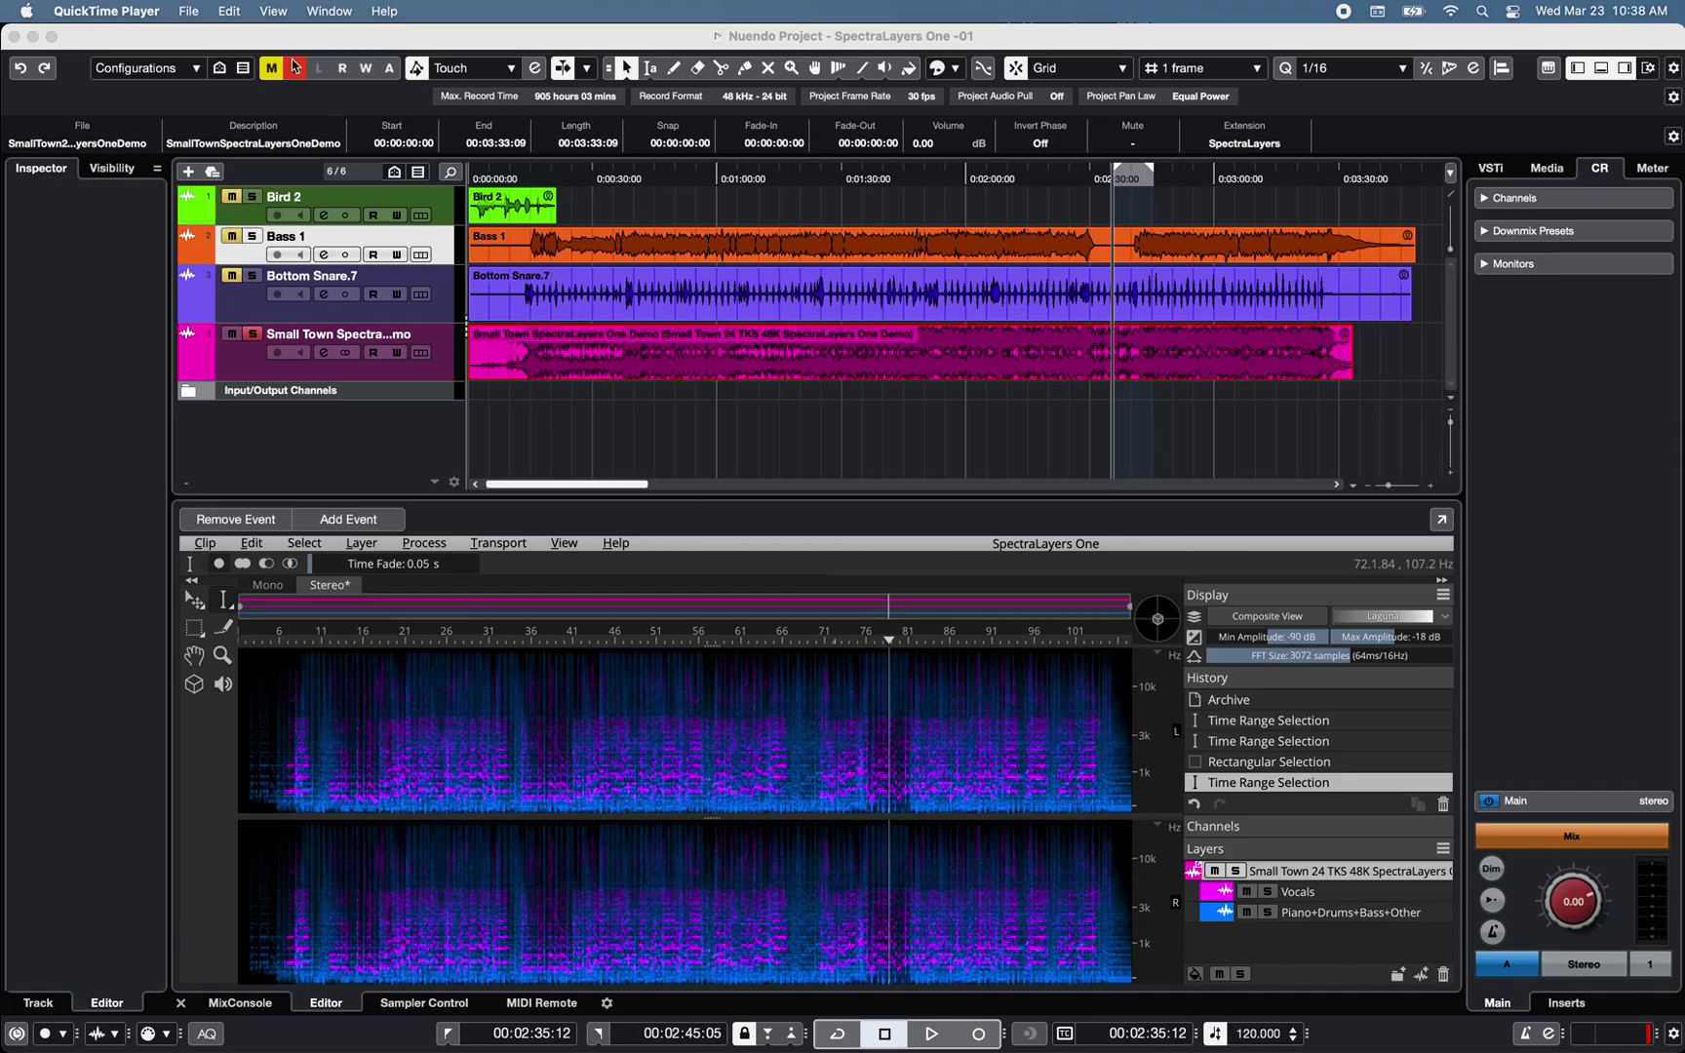
pyautogui.click(330, 45)
pyautogui.click(424, 543)
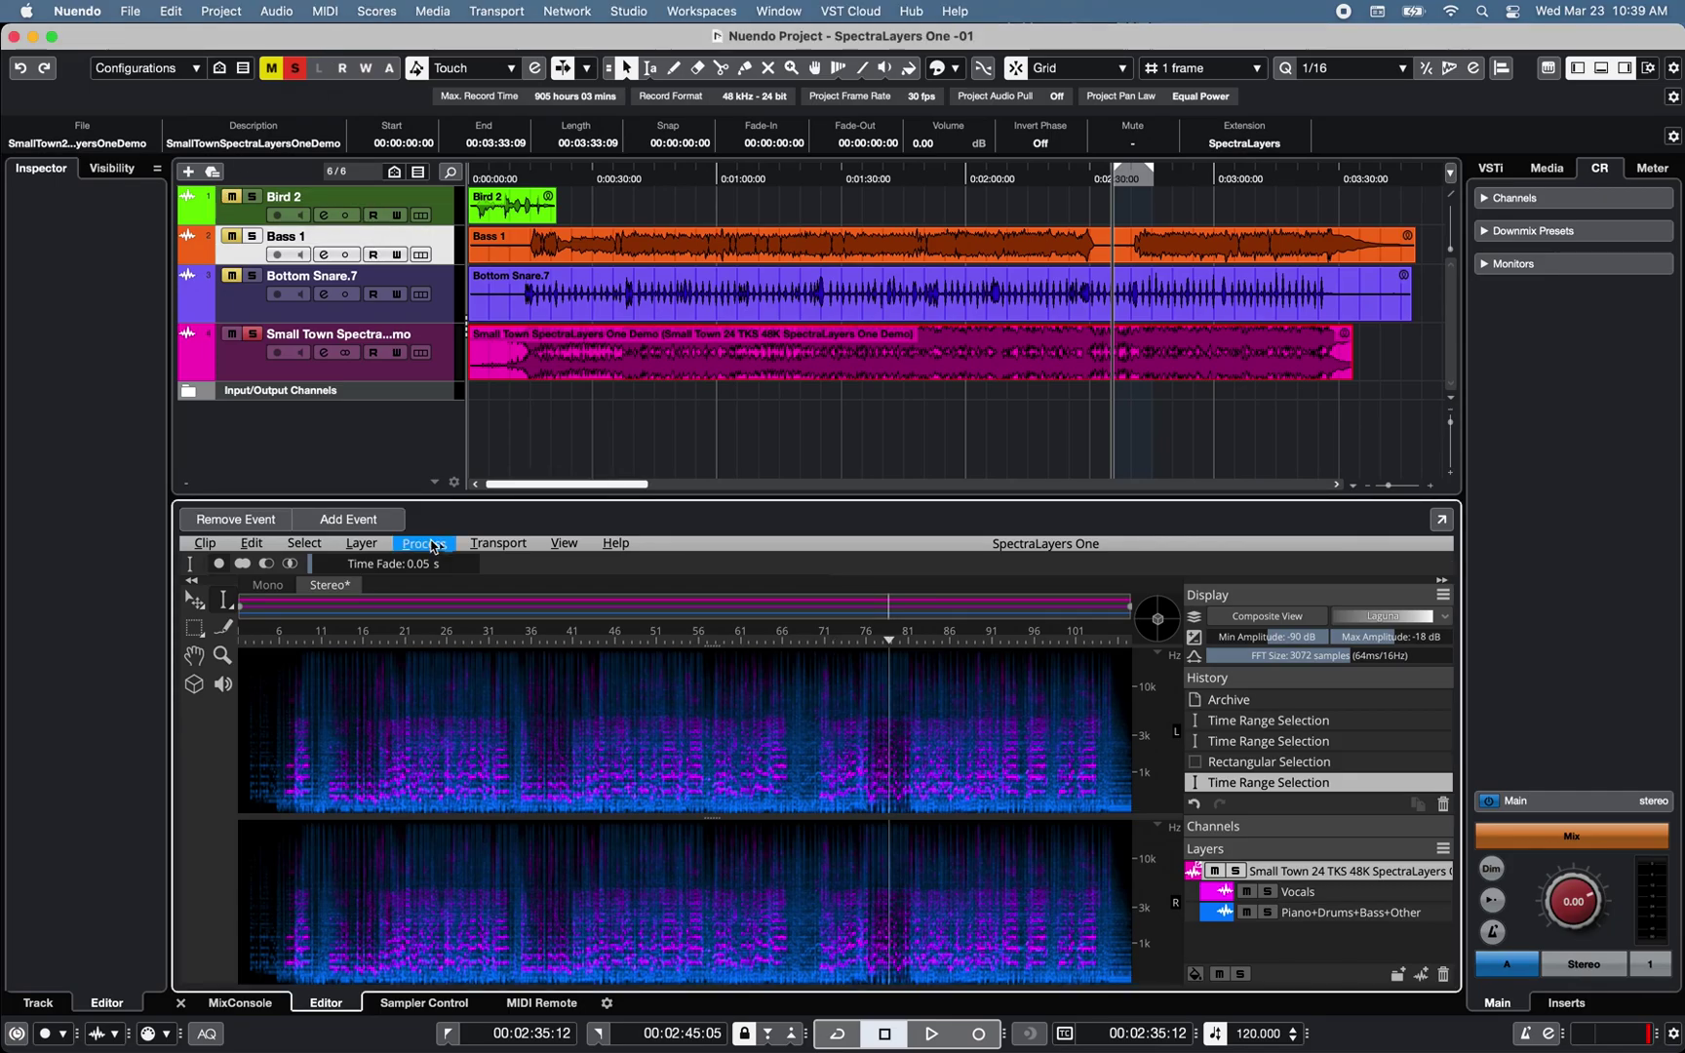
pyautogui.moveTo(450, 567)
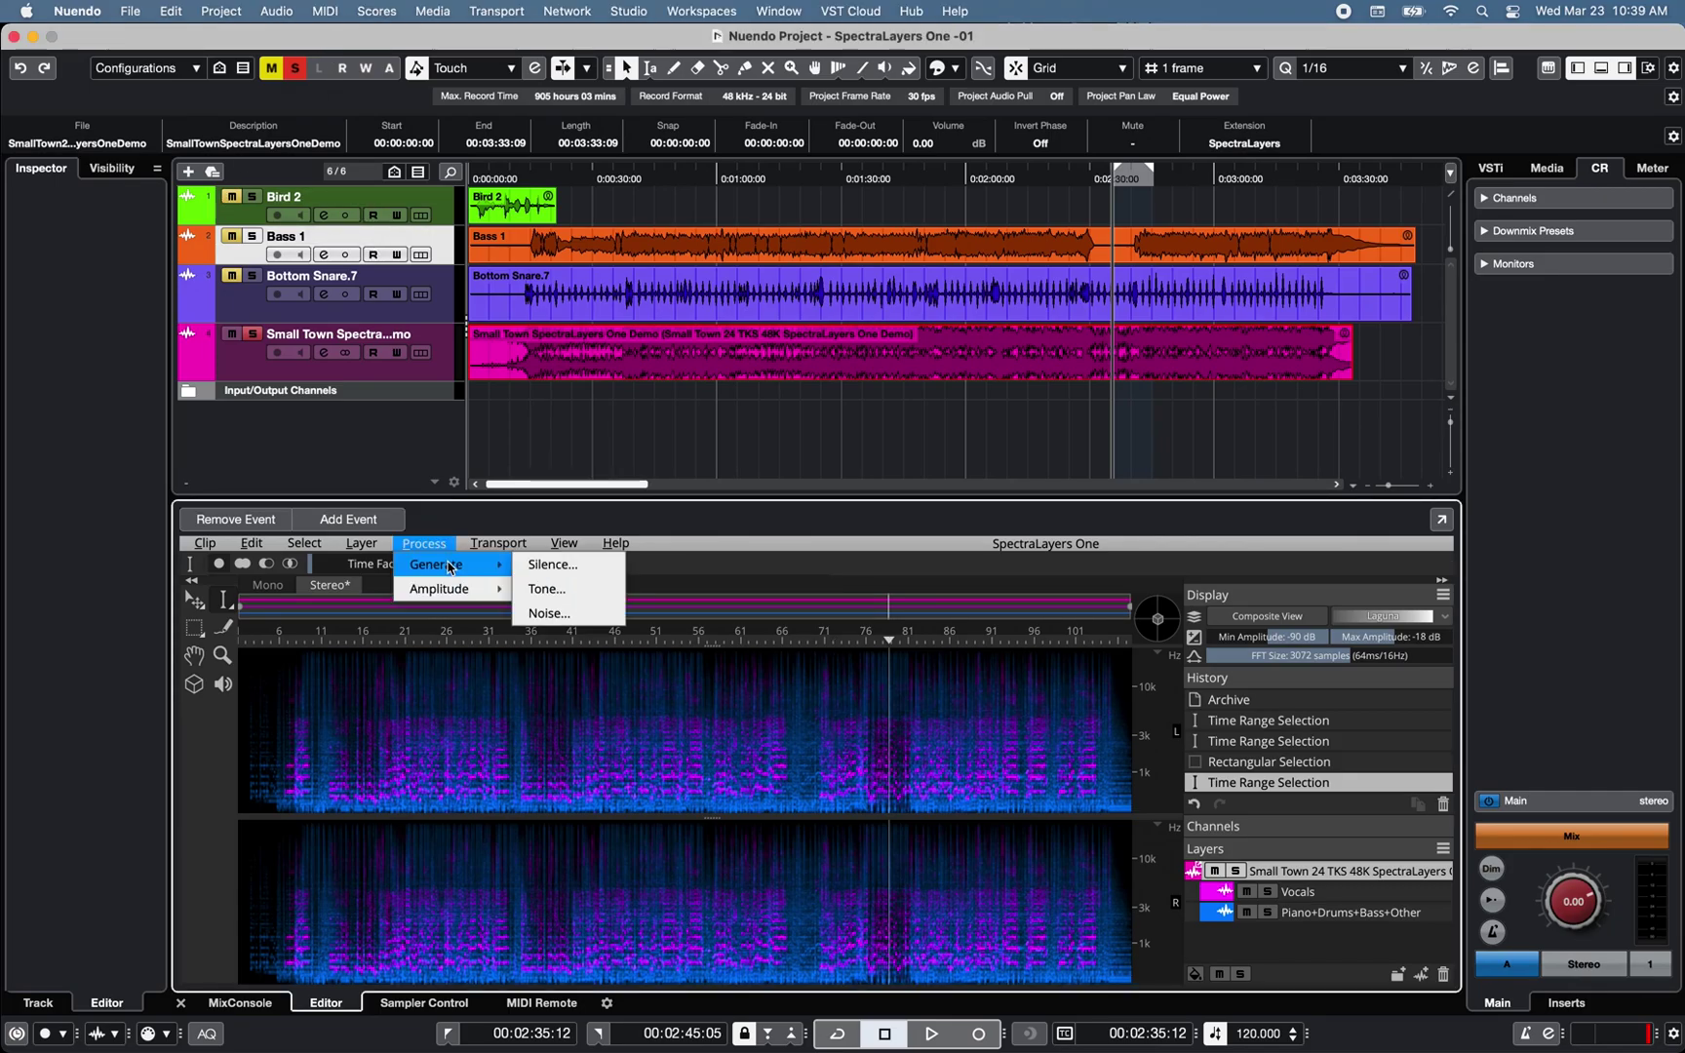
pyautogui.click(552, 564)
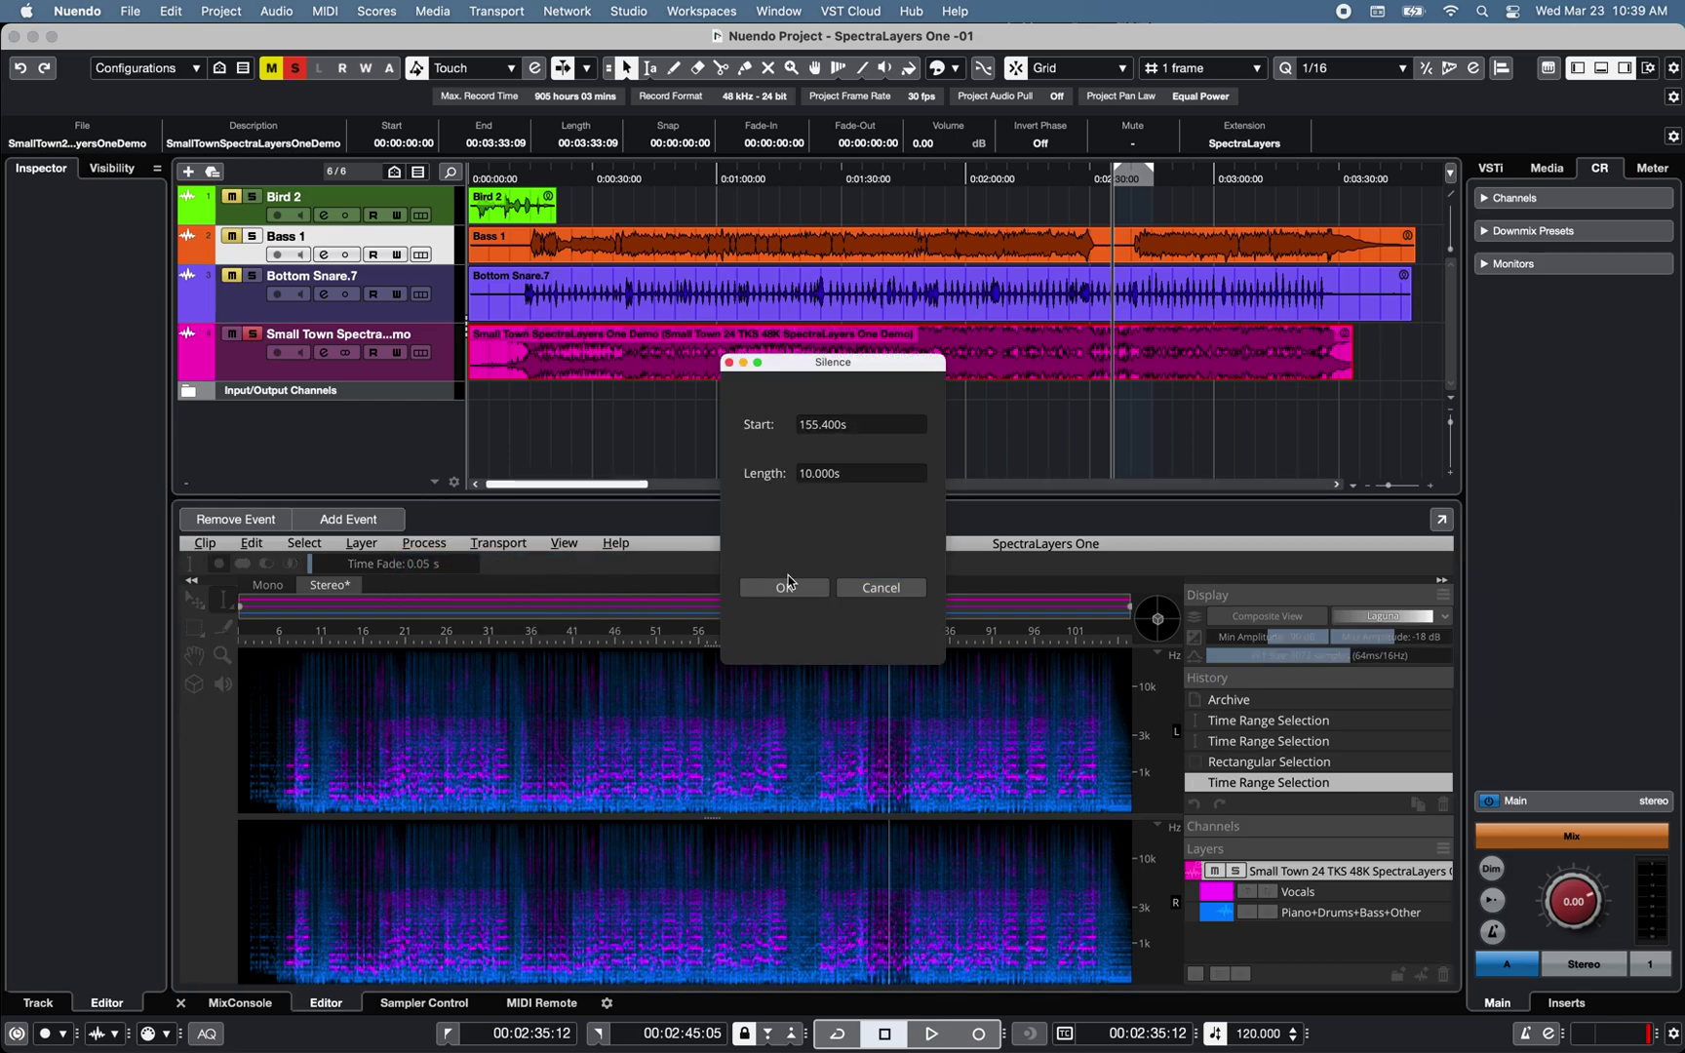
pyautogui.click(881, 587)
pyautogui.click(424, 543)
pyautogui.moveTo(450, 568)
pyautogui.click(566, 586)
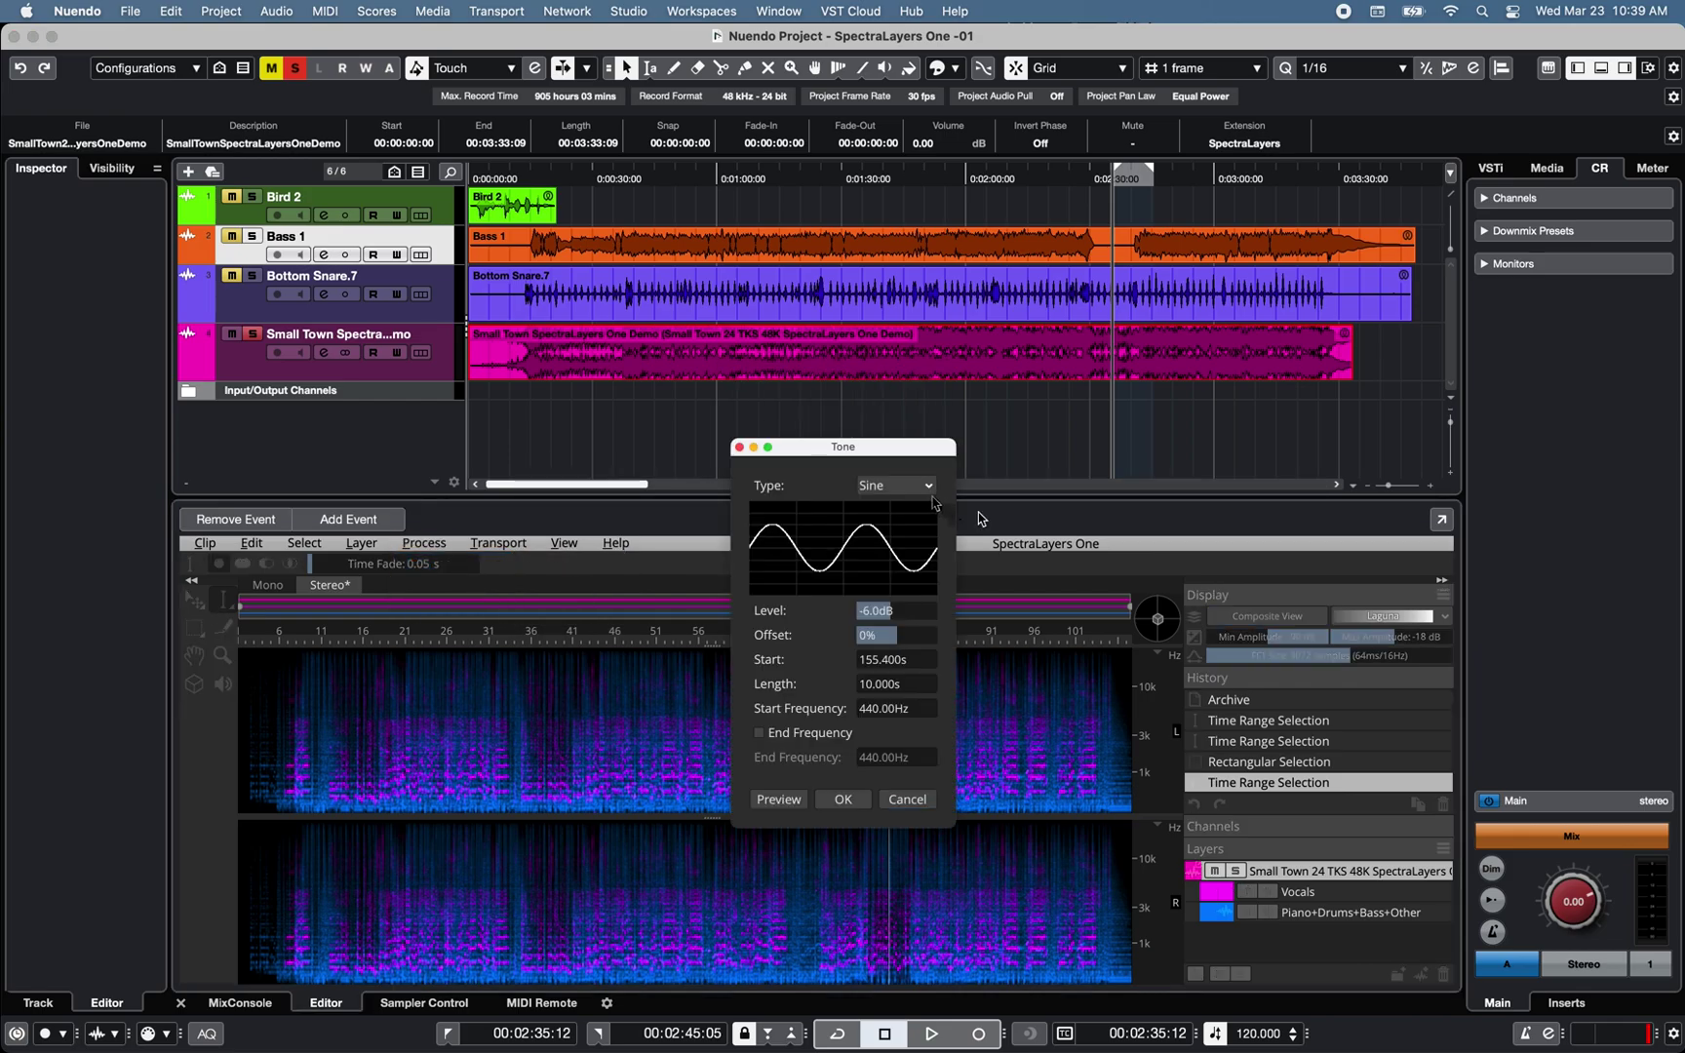
pyautogui.click(928, 492)
pyautogui.click(740, 447)
pyautogui.click(425, 543)
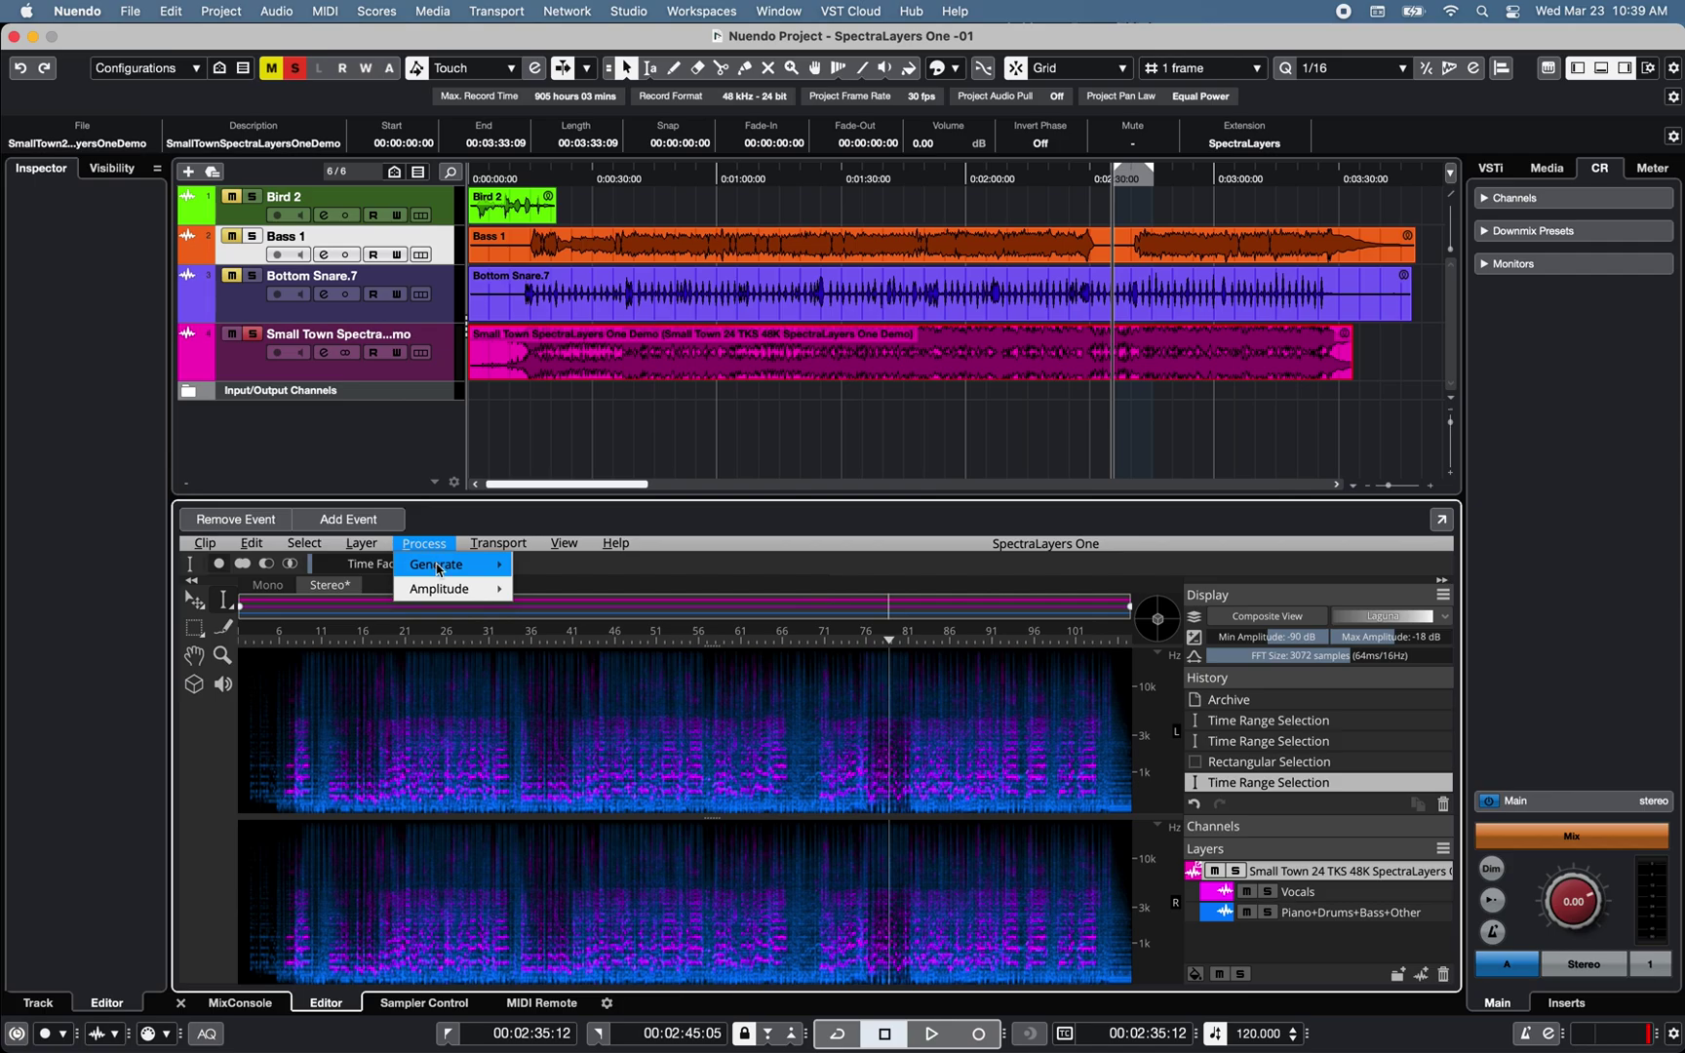
pyautogui.moveTo(450, 564)
pyautogui.click(546, 612)
pyautogui.click(809, 360)
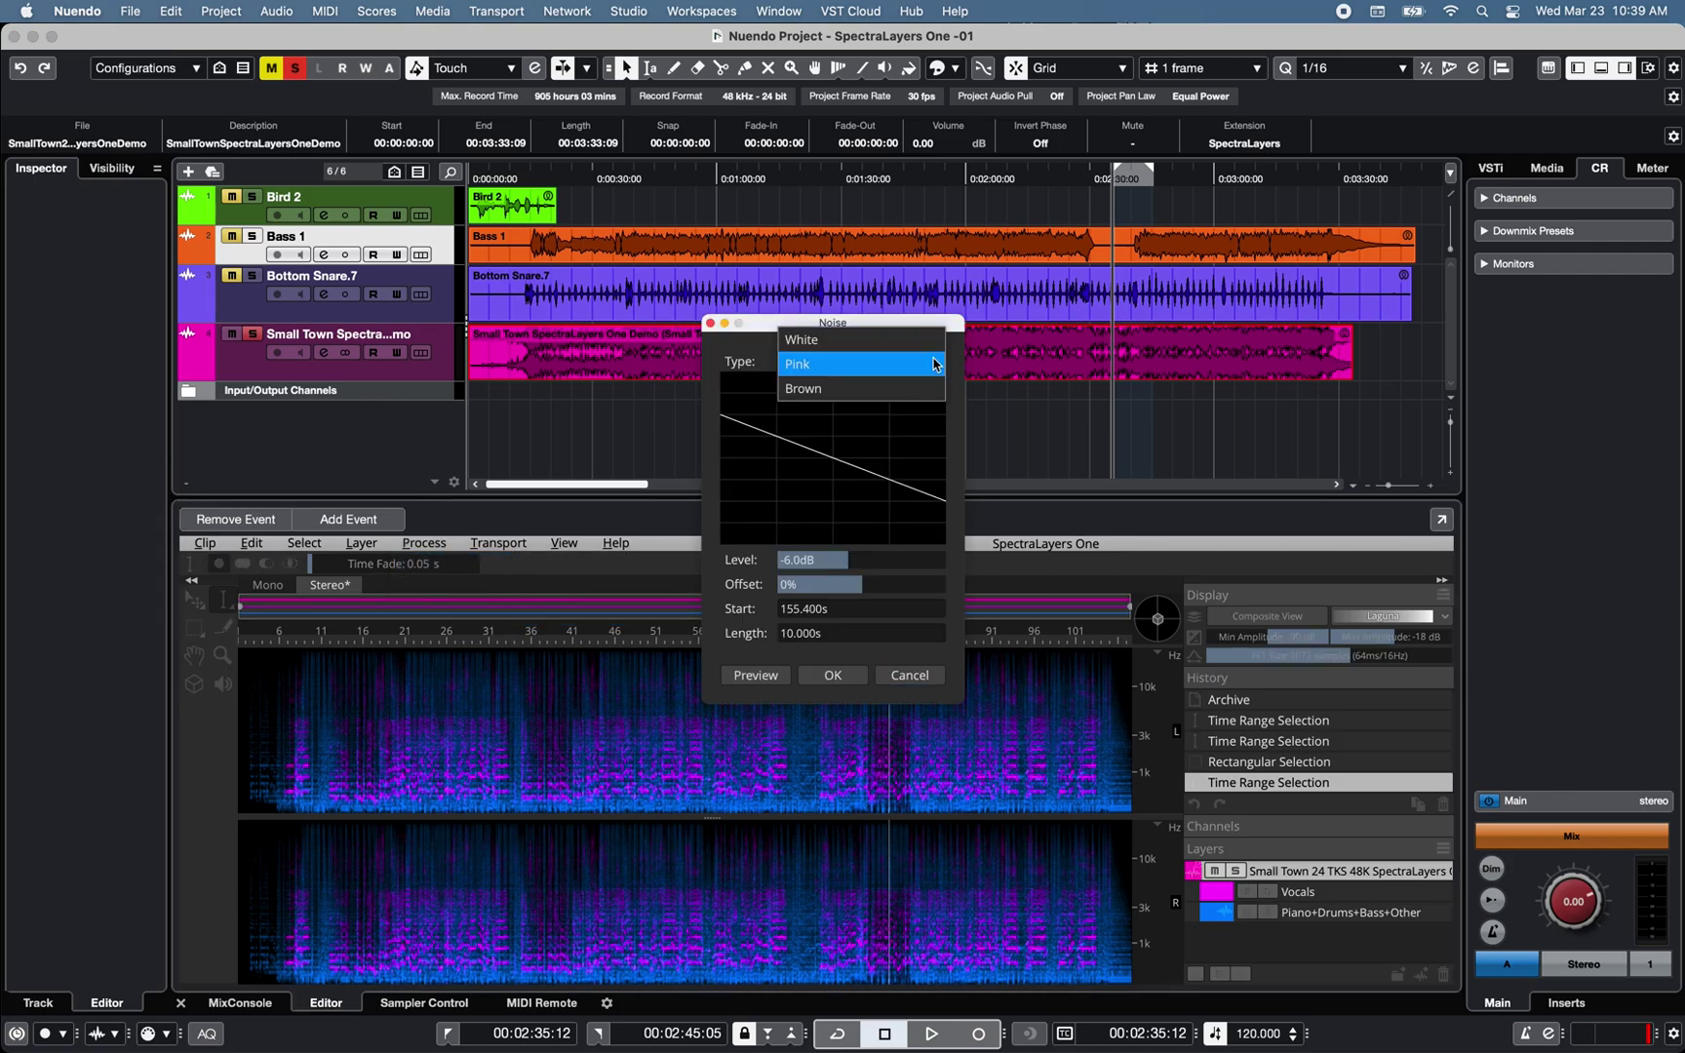
pyautogui.click(712, 327)
pyautogui.click(424, 543)
pyautogui.moveTo(450, 564)
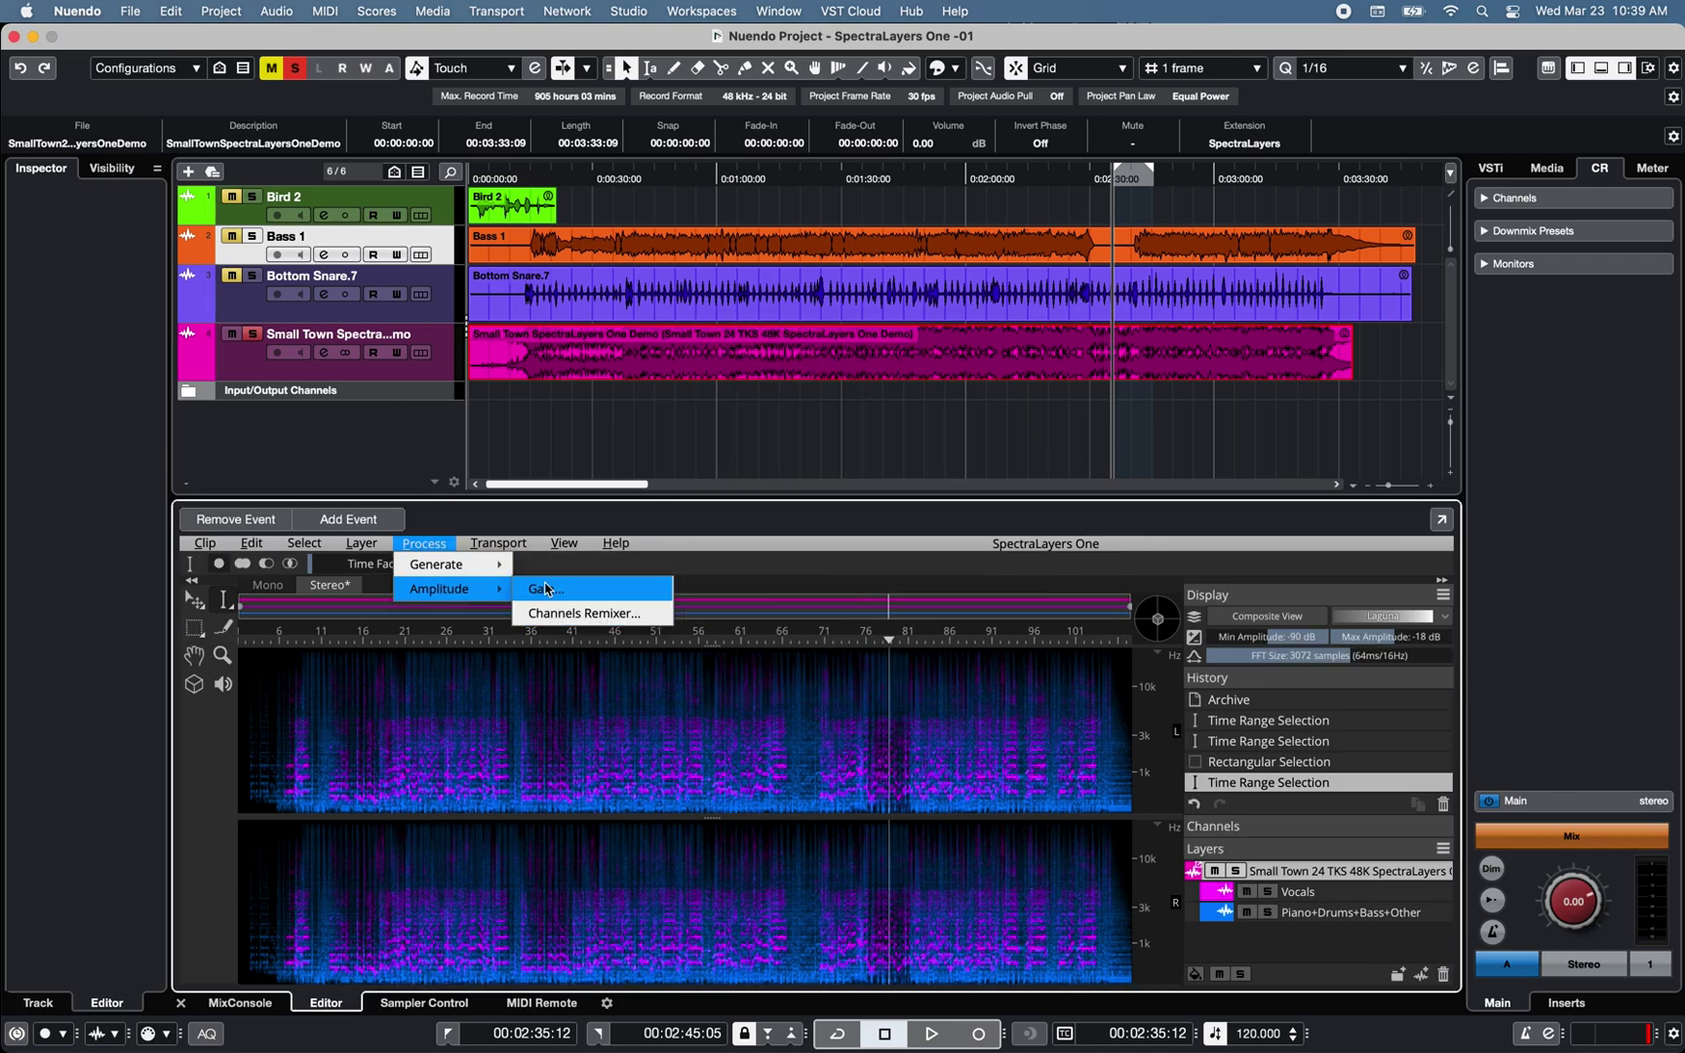
pyautogui.click(547, 588)
pyautogui.click(719, 460)
pyautogui.click(424, 543)
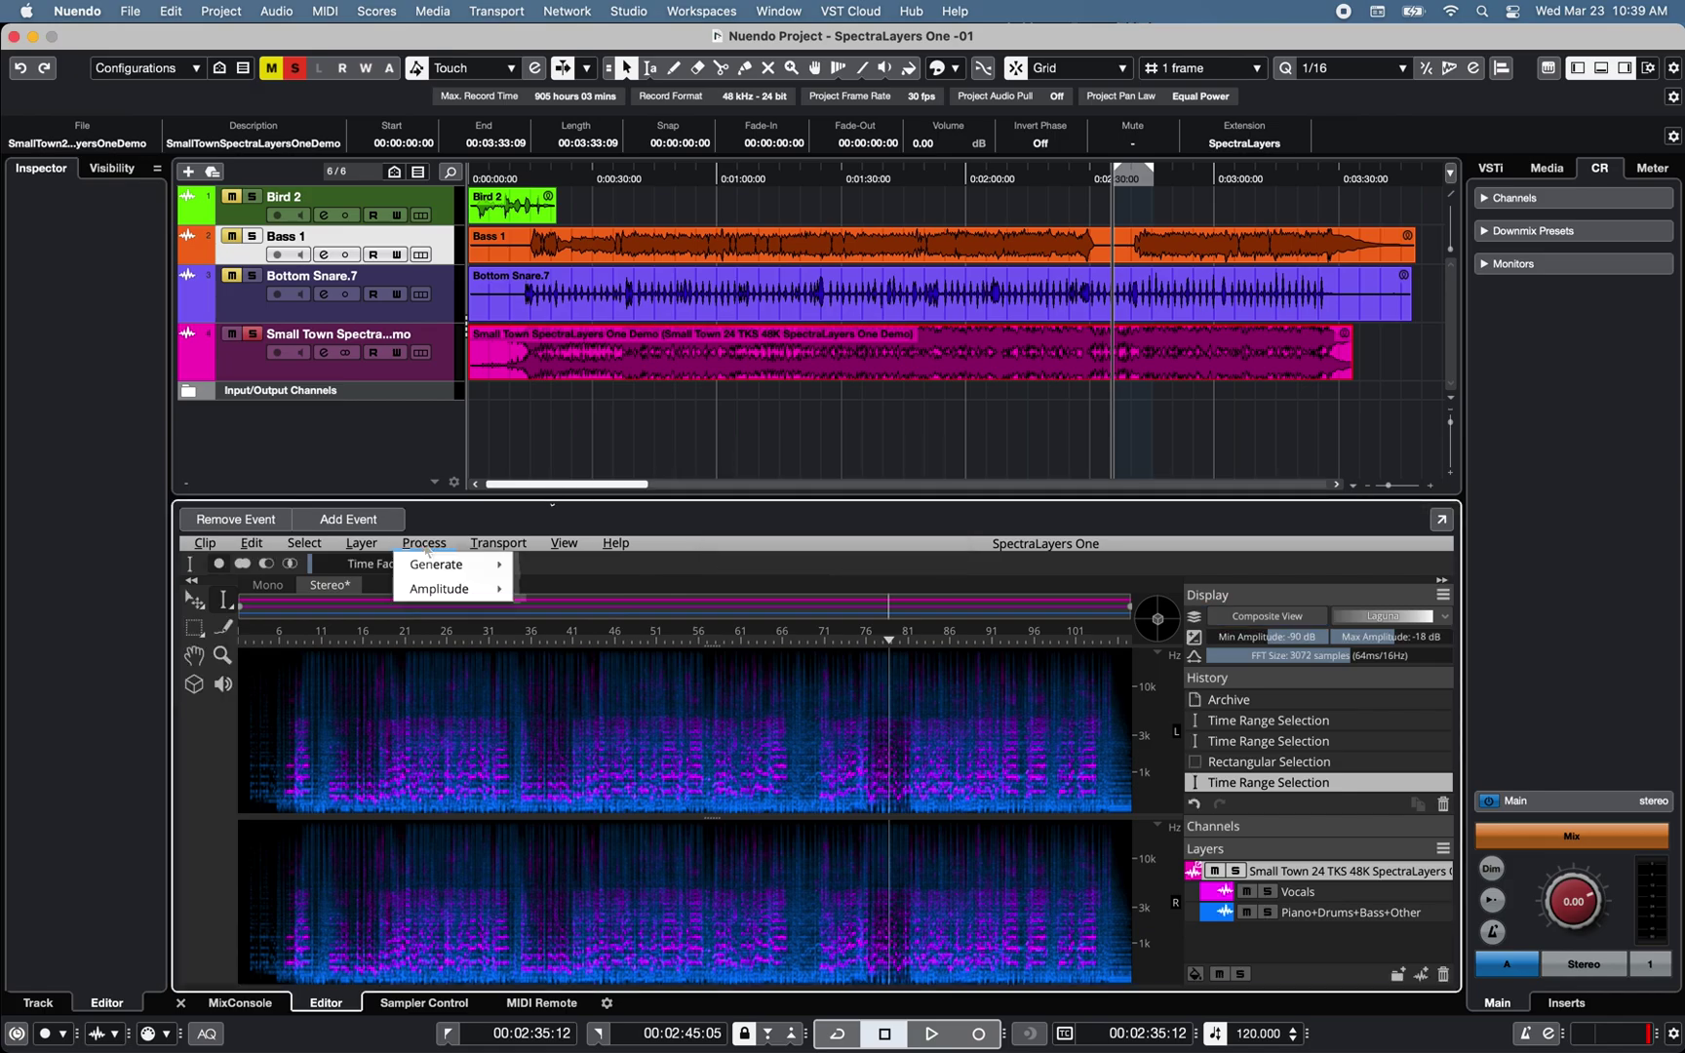
pyautogui.moveTo(449, 589)
pyautogui.click(572, 613)
pyautogui.click(790, 465)
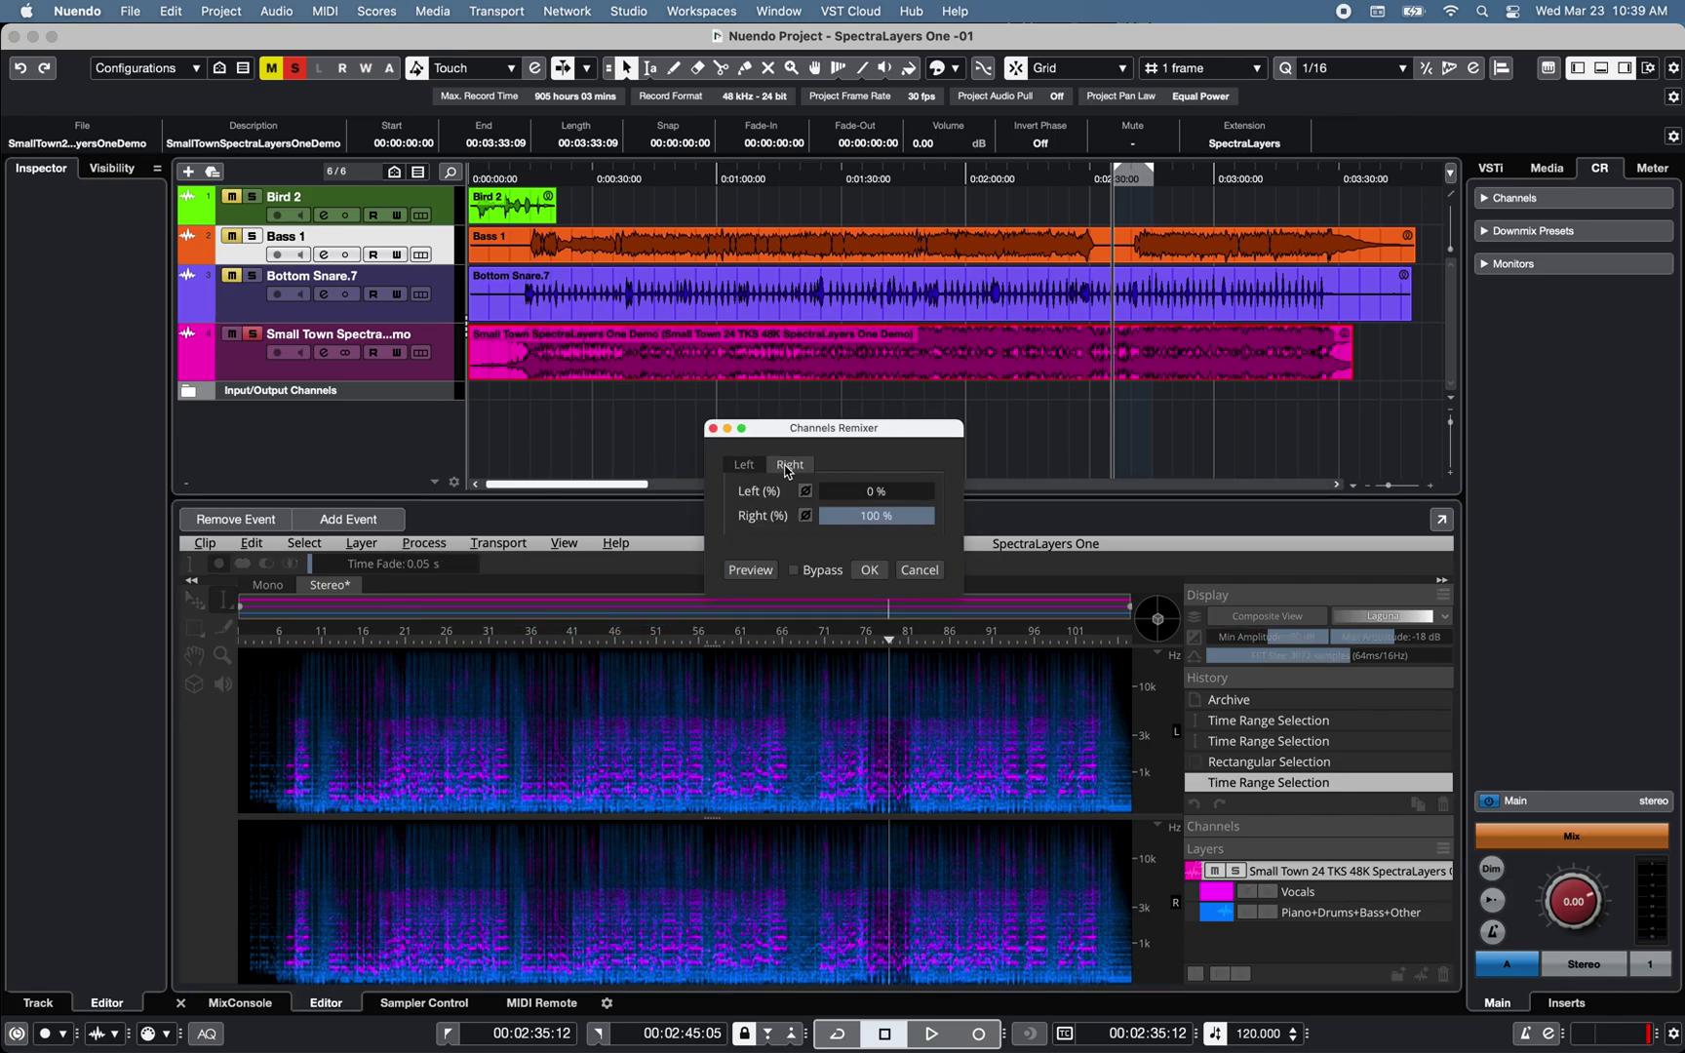
pyautogui.click(754, 468)
pyautogui.click(713, 428)
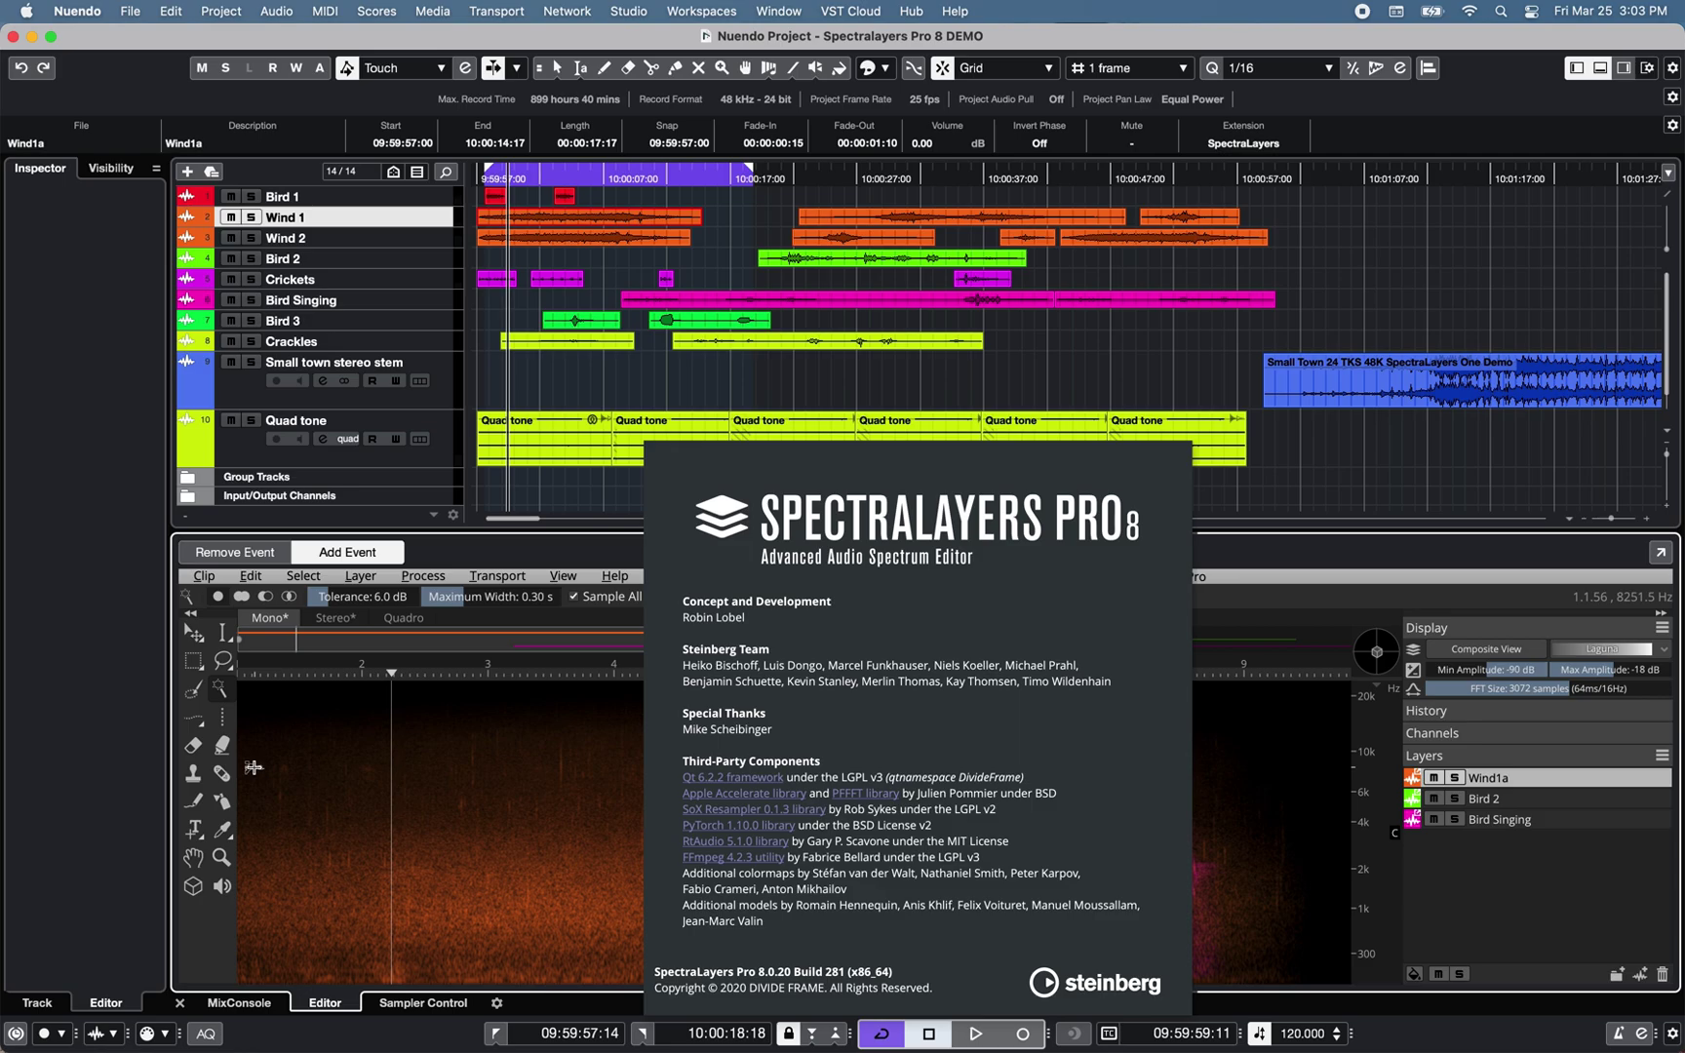
# - Close the About box and audition a Magic Wand selection of the bird calls at 2-4 seconds
pyautogui.click(253, 767)
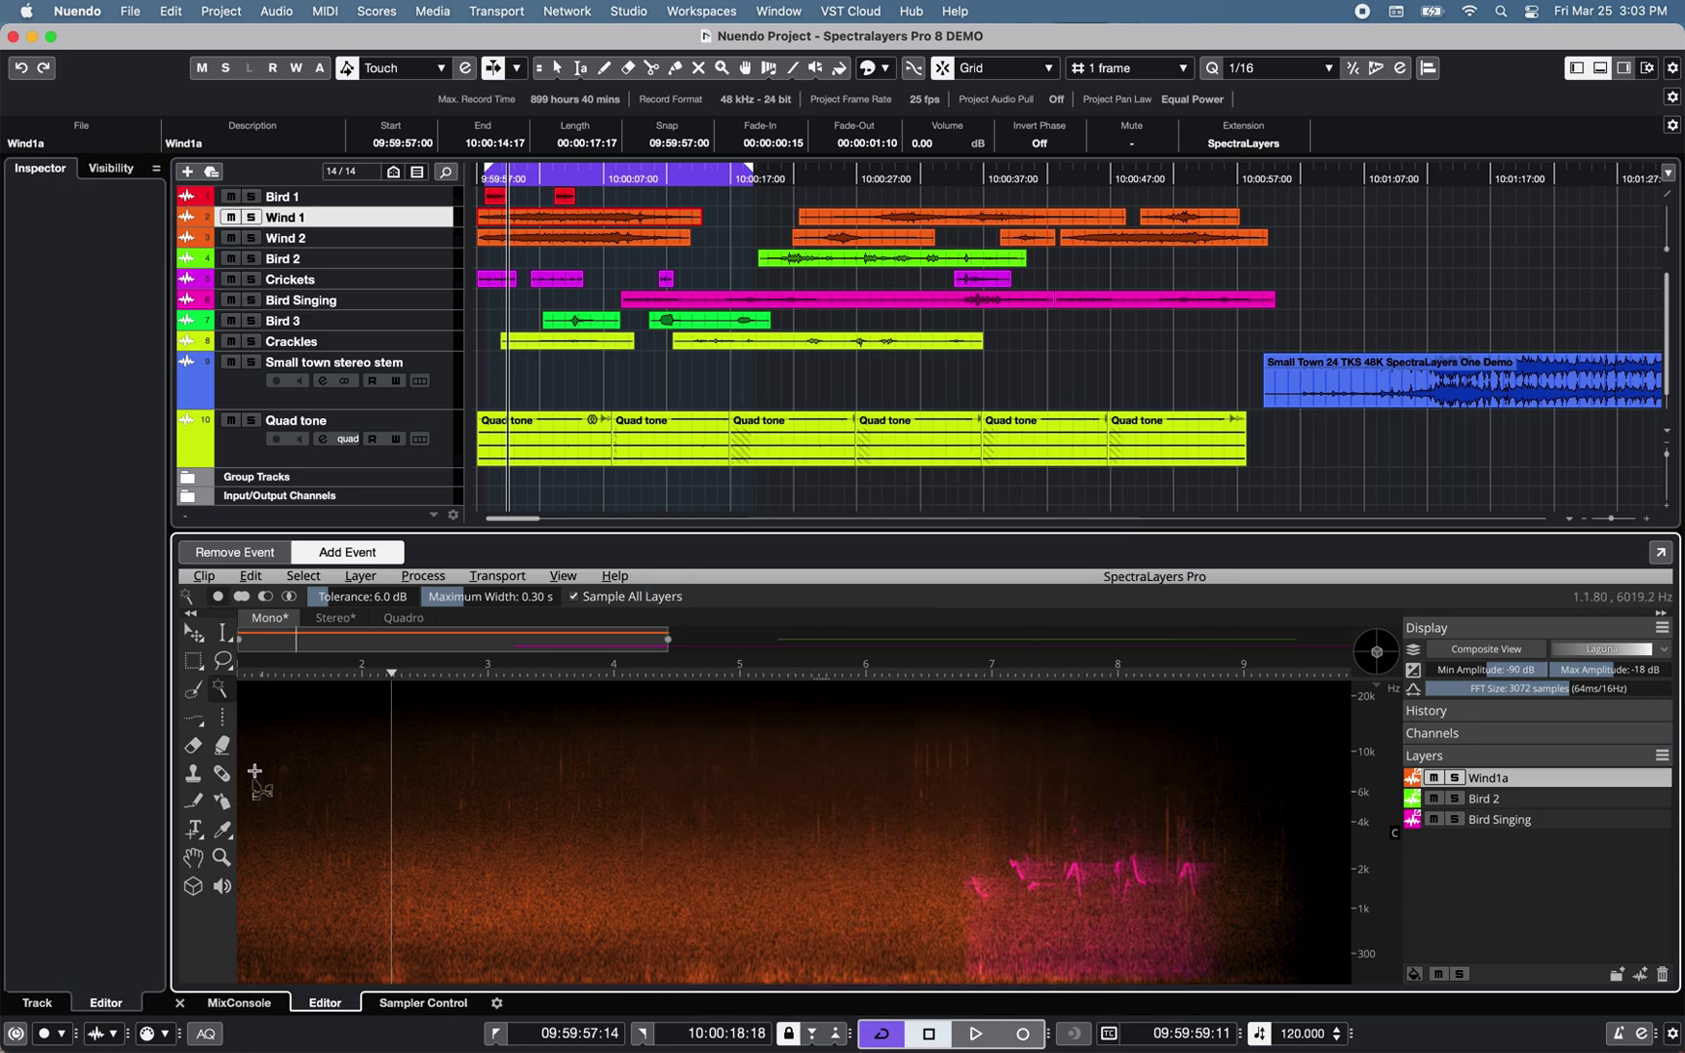
pyautogui.moveTo(226, 717)
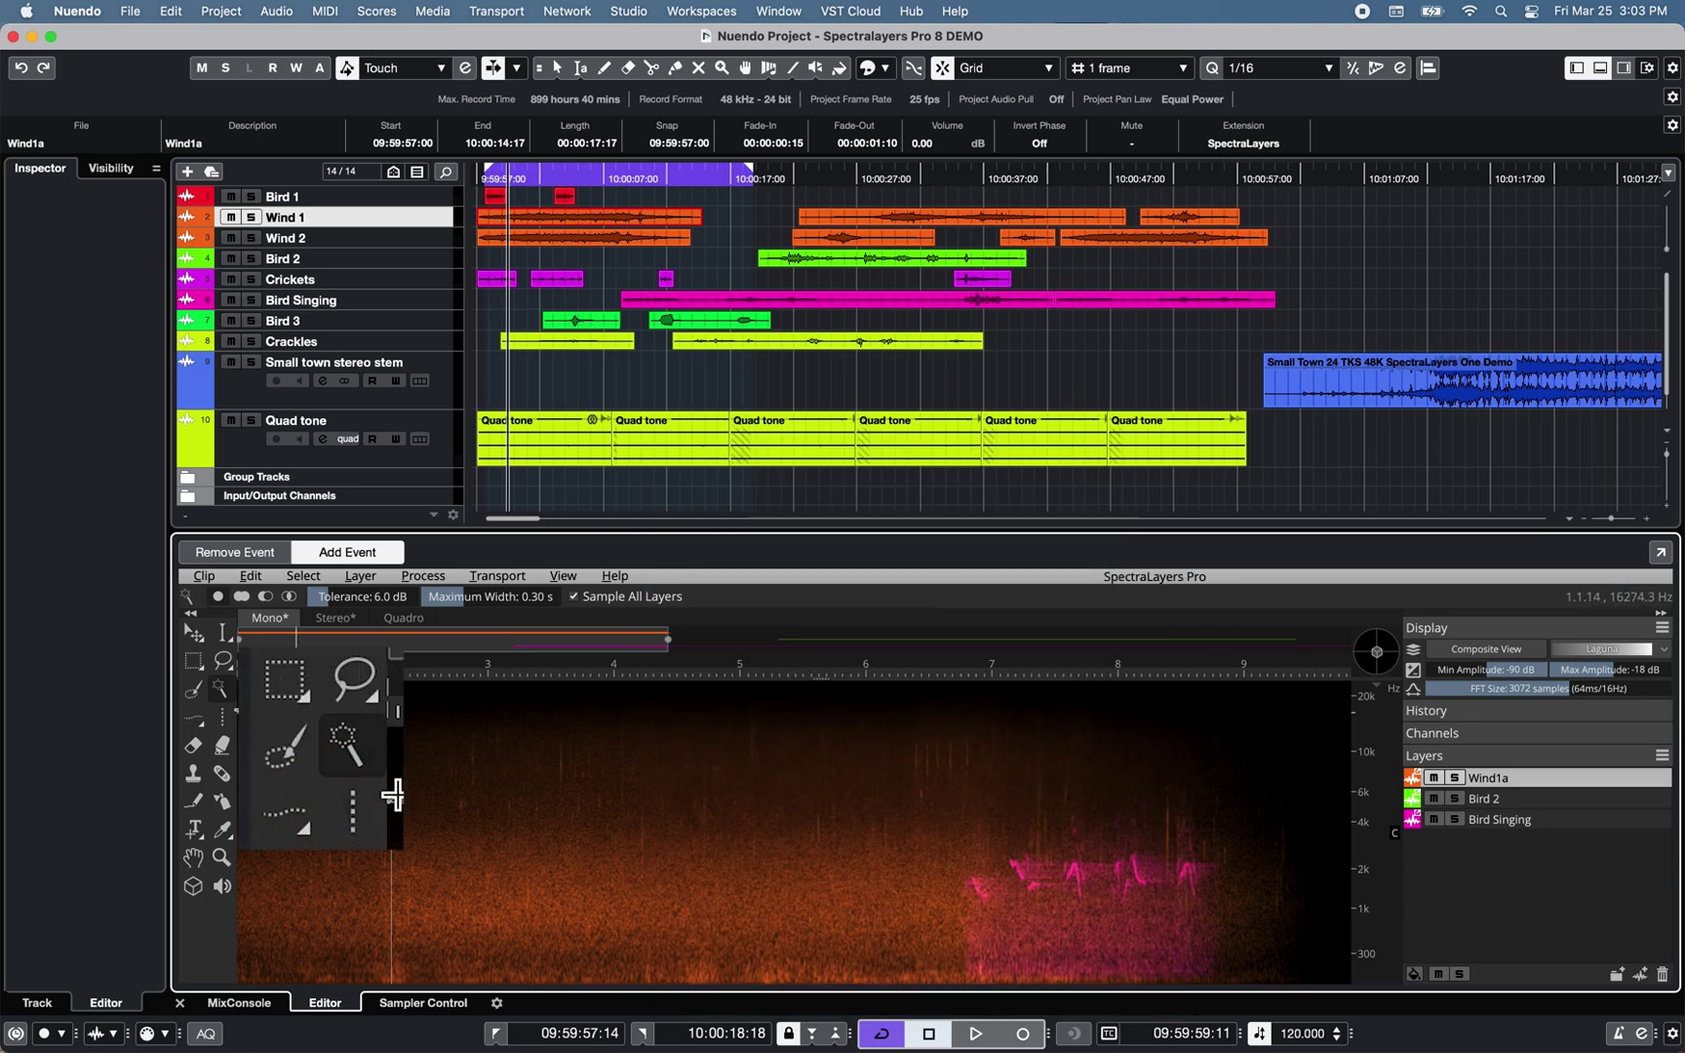
pyautogui.click(223, 692)
pyautogui.moveTo(395, 922)
pyautogui.mouseDown()
pyautogui.moveTo(577, 901)
pyautogui.moveTo(585, 911)
pyautogui.moveTo(546, 916)
pyautogui.moveTo(609, 921)
pyautogui.moveTo(525, 899)
pyautogui.mouseUp()
pyautogui.press('space')
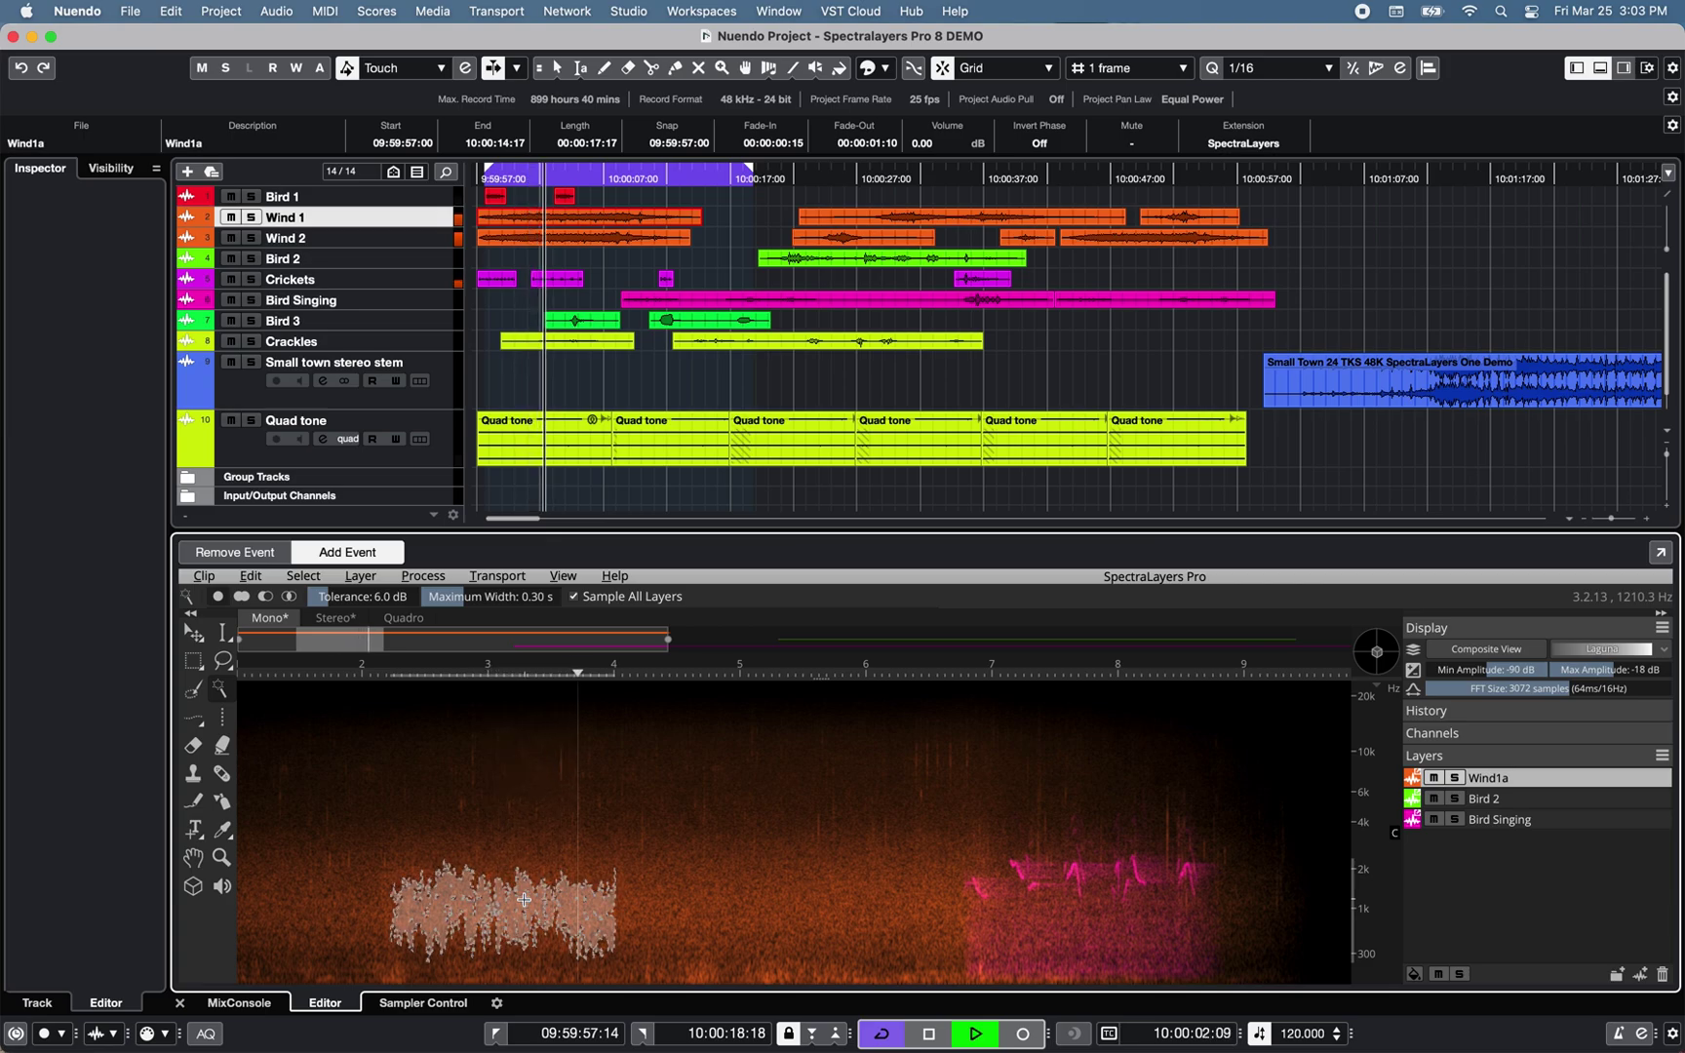
pyautogui.press('space')
# - Deselect, then audition a Transient Selection of the clicks just after 2 seconds
pyautogui.rightClick(524, 899)
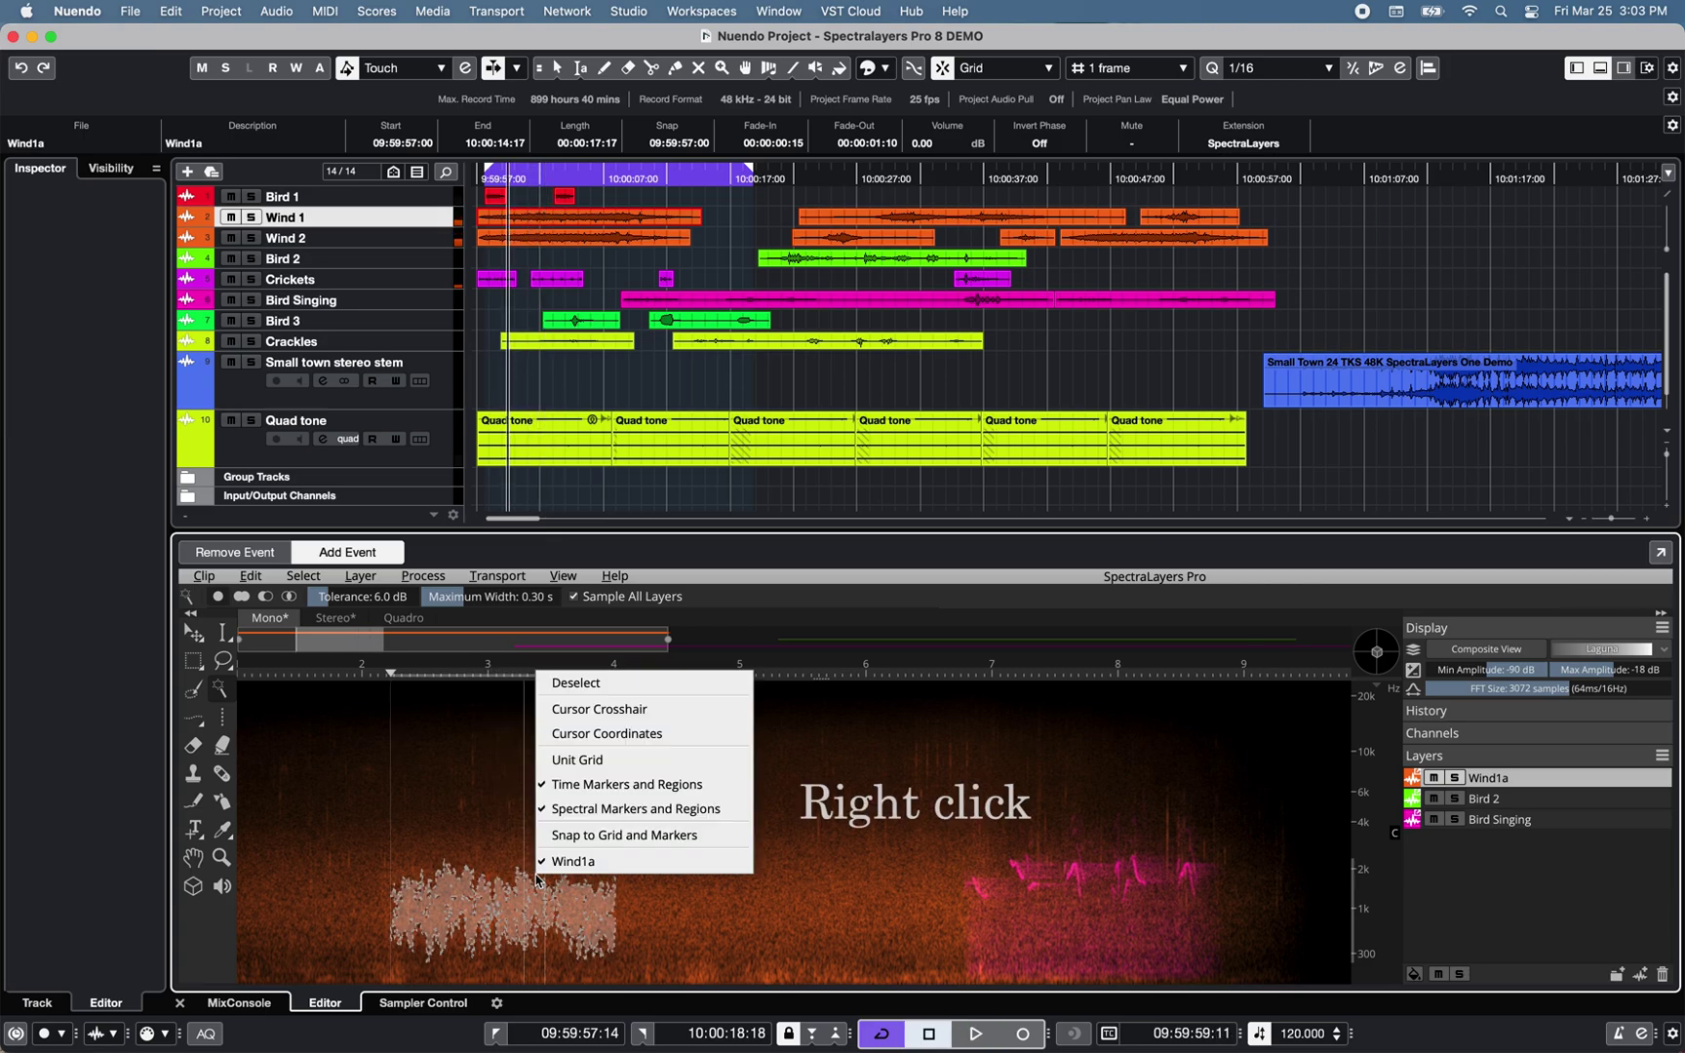
pyautogui.click(559, 697)
pyautogui.rightClick(341, 741)
pyautogui.click(352, 809)
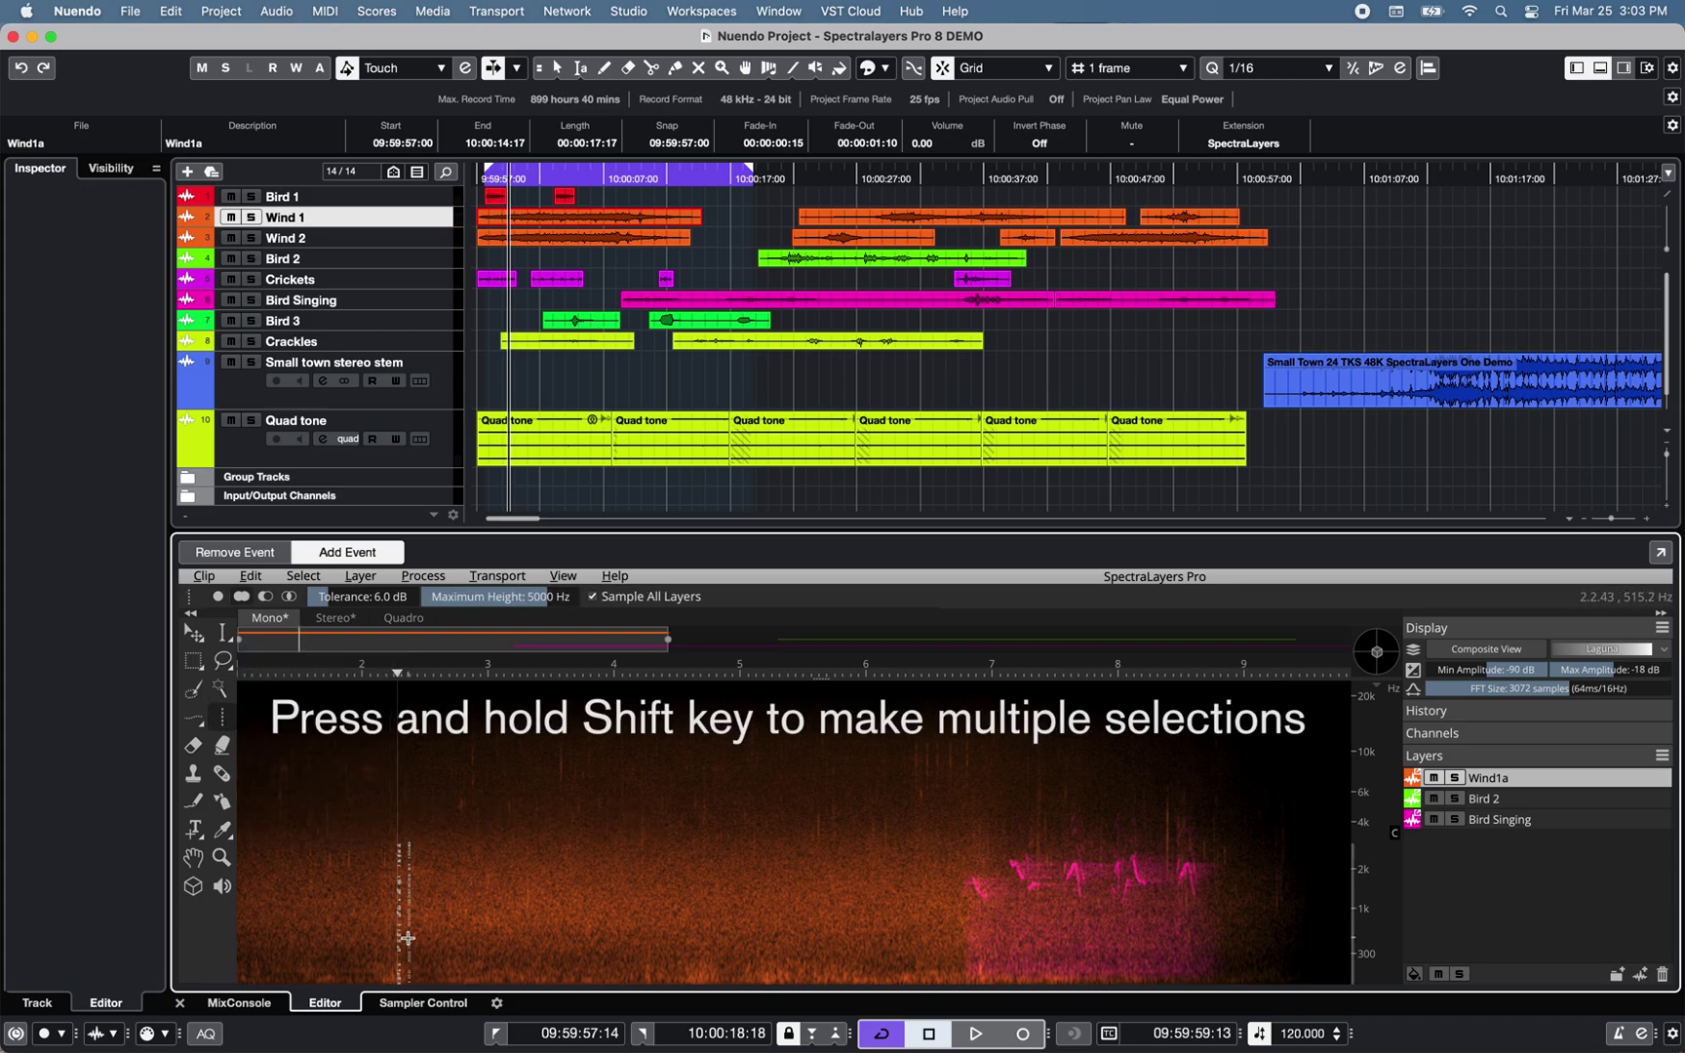
pyautogui.moveTo(397, 924); pyautogui.dragTo(468, 893)
pyautogui.press('space')
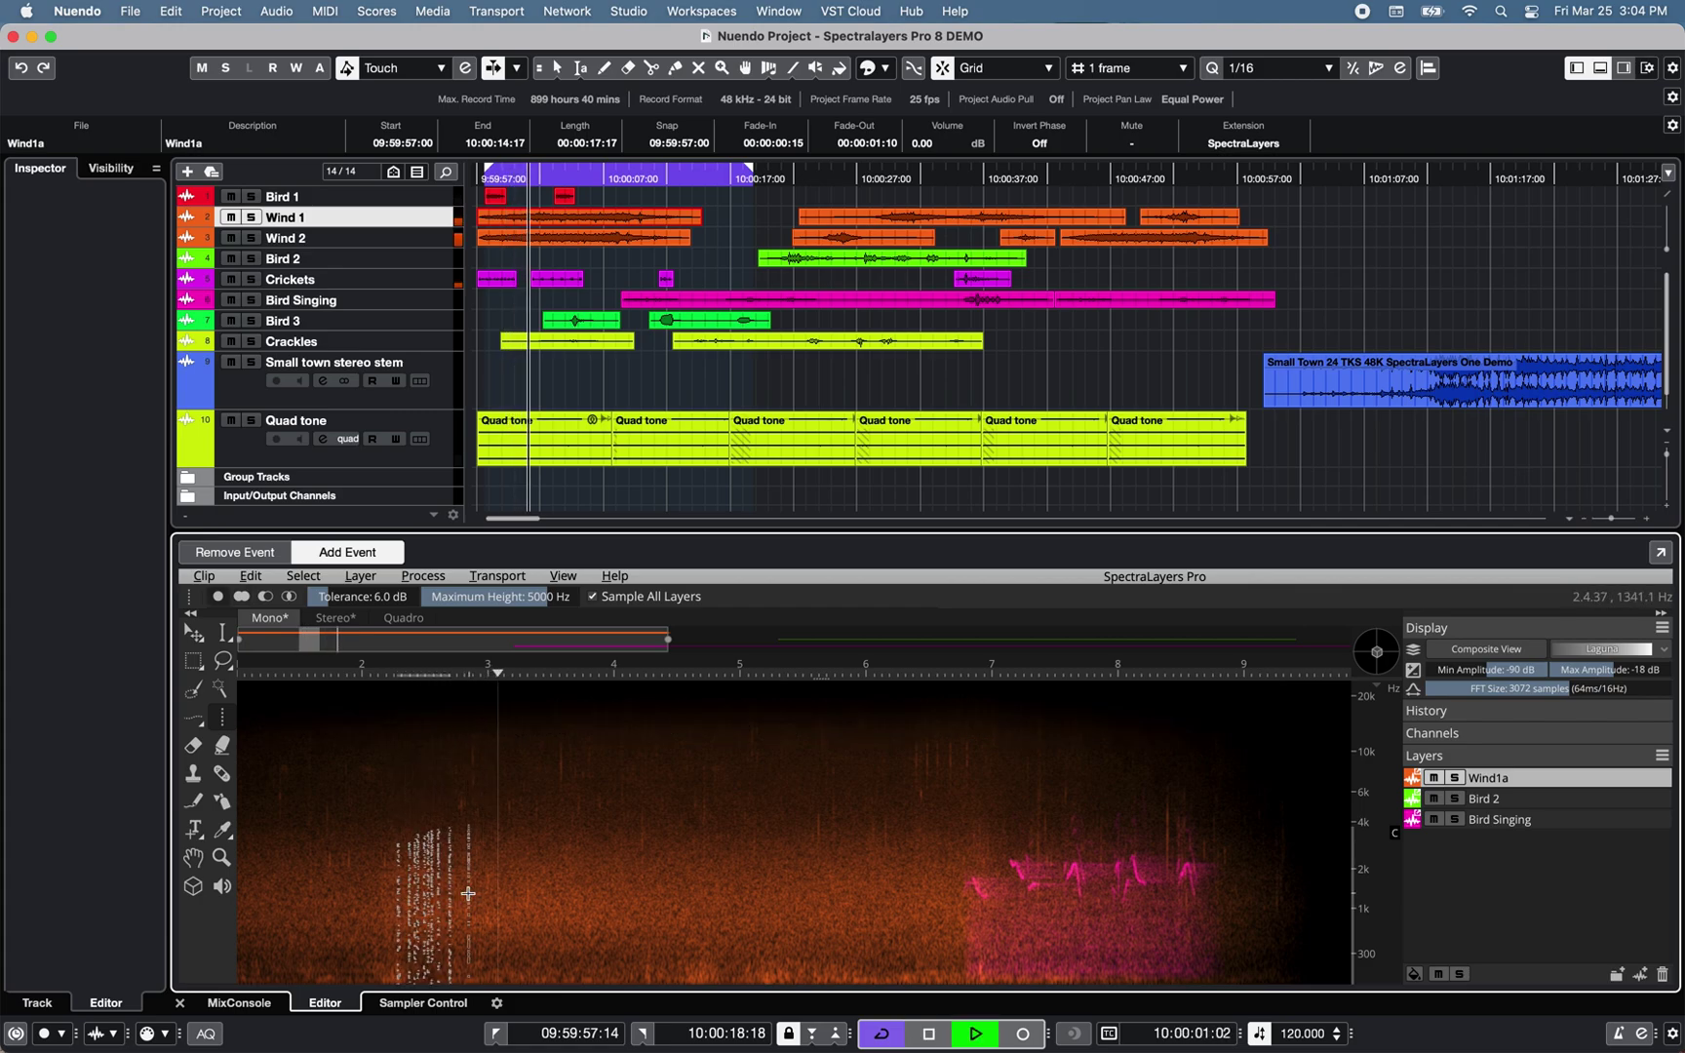
pyautogui.press('space')
pyautogui.rightClick(433, 661)
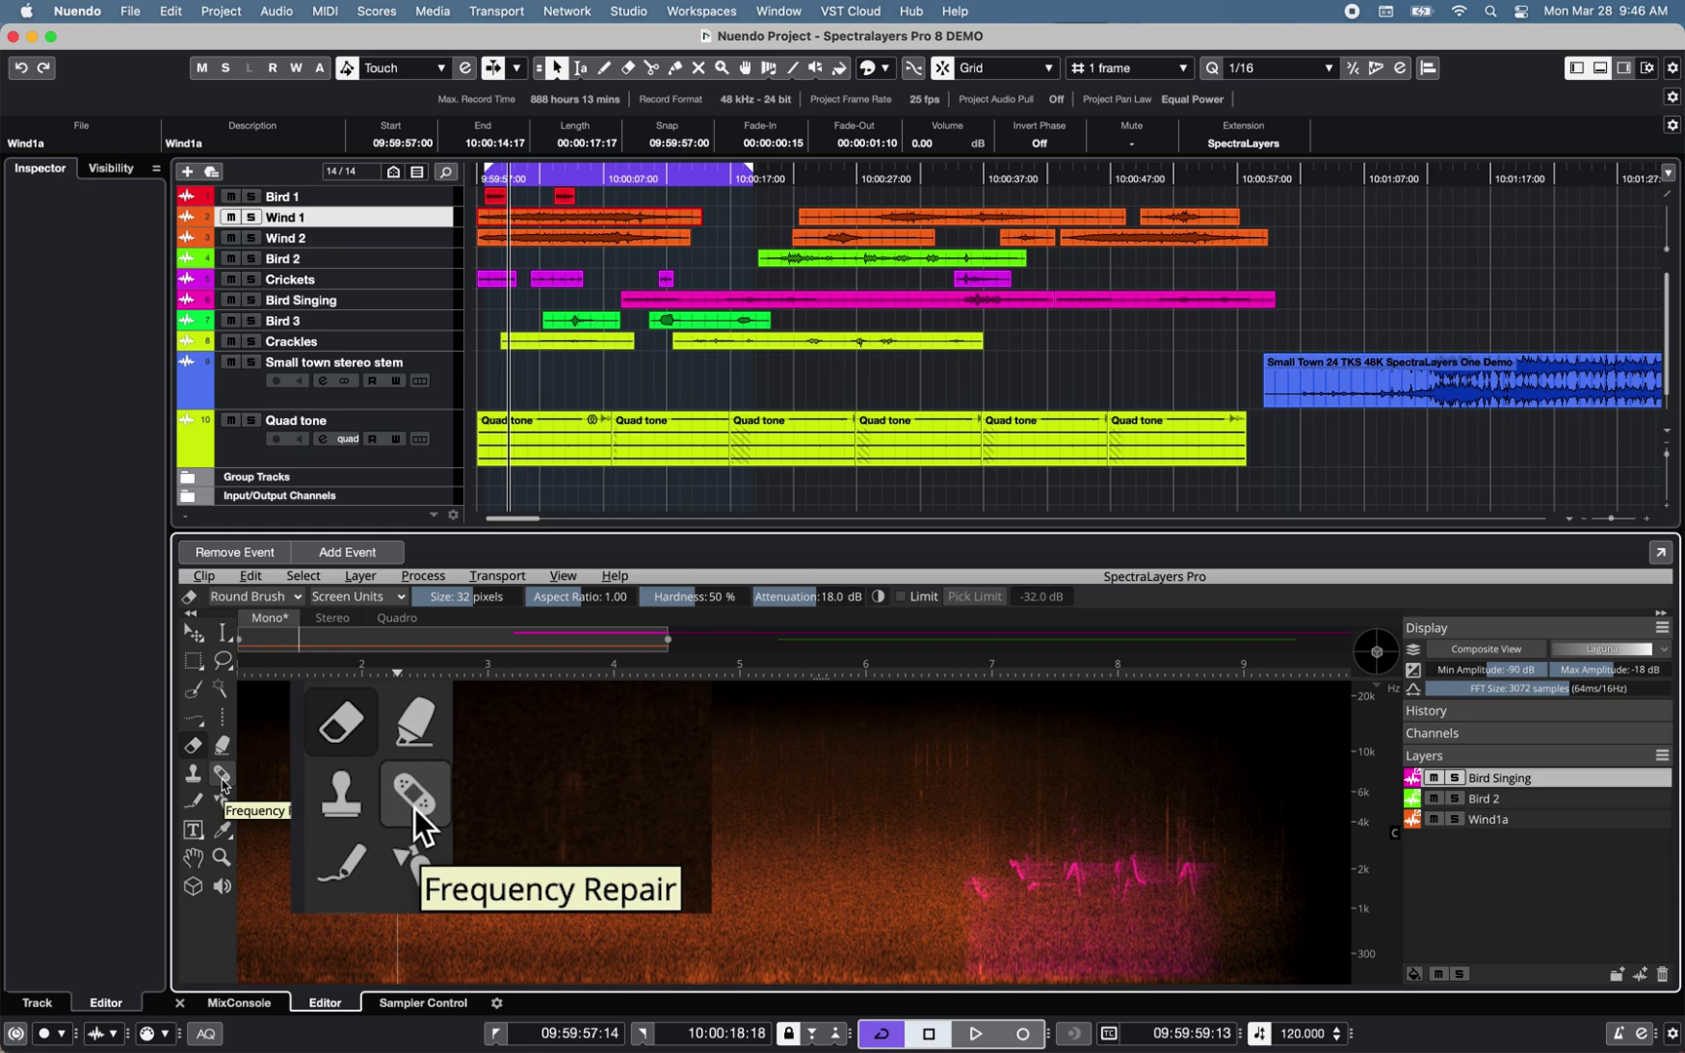
# - Place spectral markers Marker 1 and Marker 2 on the spectrogram
pyautogui.click(222, 830)
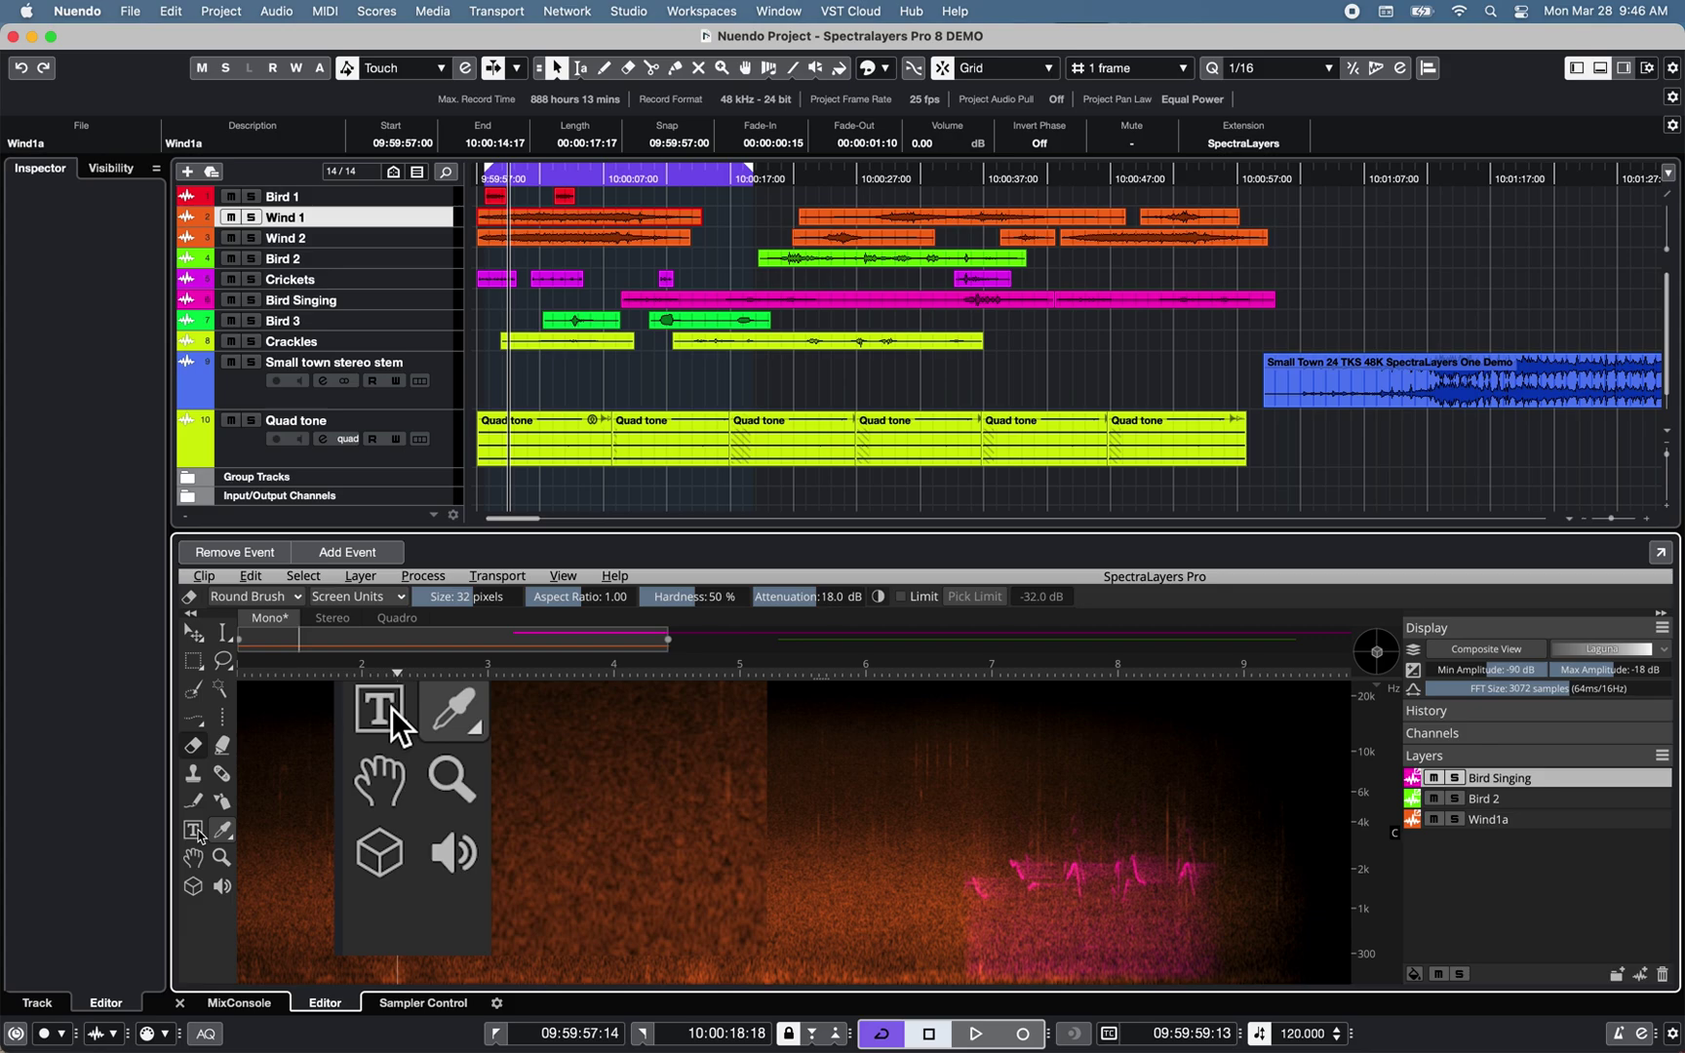
pyautogui.click(198, 834)
pyautogui.click(208, 852)
pyautogui.click(416, 849)
pyautogui.click(465, 885)
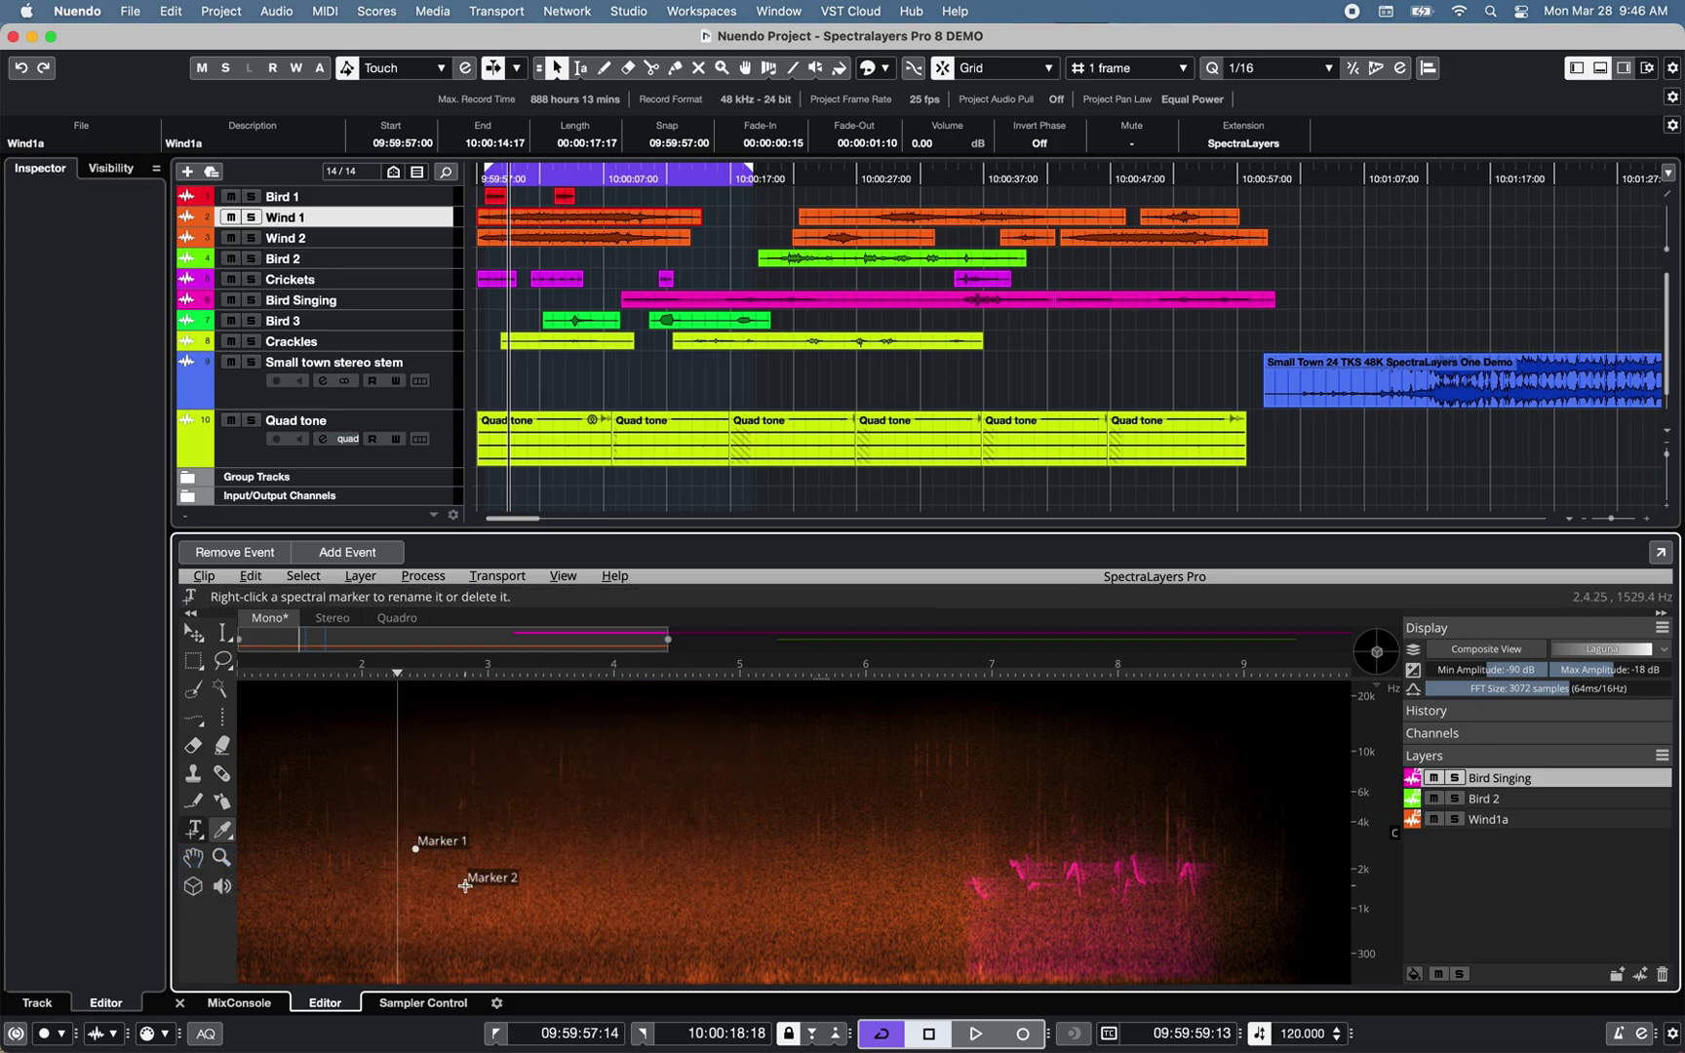
# - Draw a rectangular spectral Region 1 on the spectrogram
pyautogui.click(194, 830)
pyautogui.click(209, 874)
pyautogui.click(541, 846)
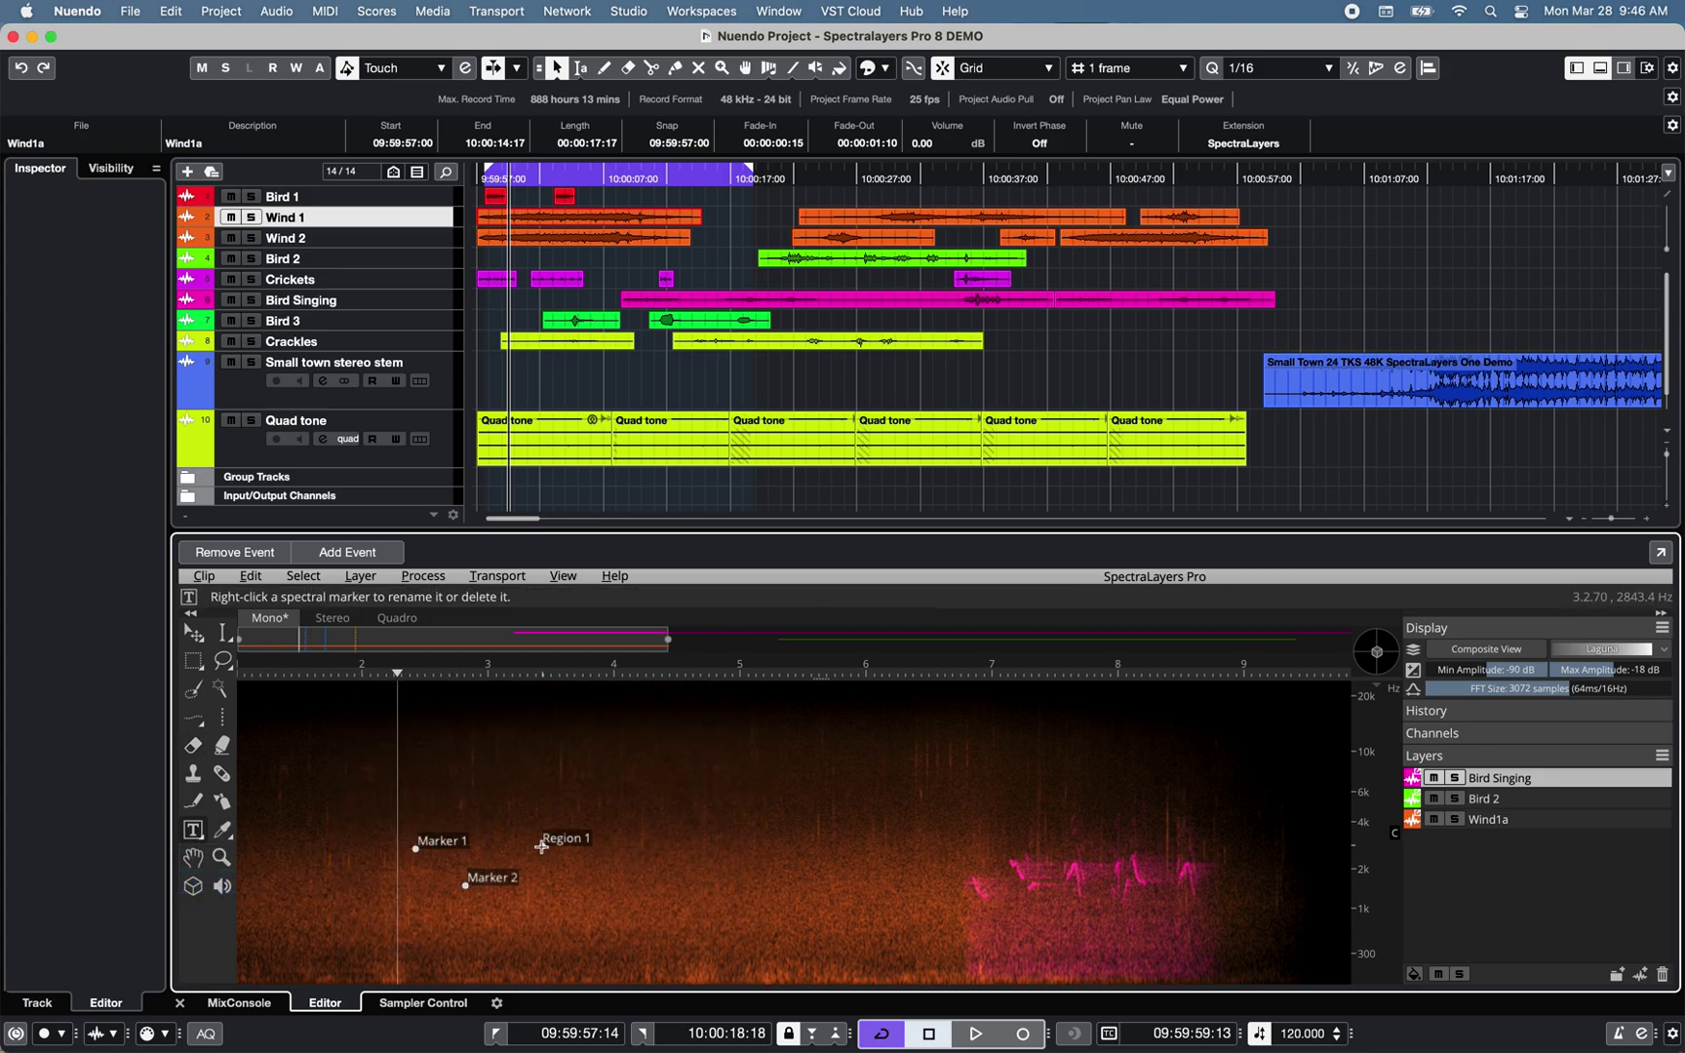
pyautogui.moveTo(541, 847); pyautogui.dragTo(667, 919)
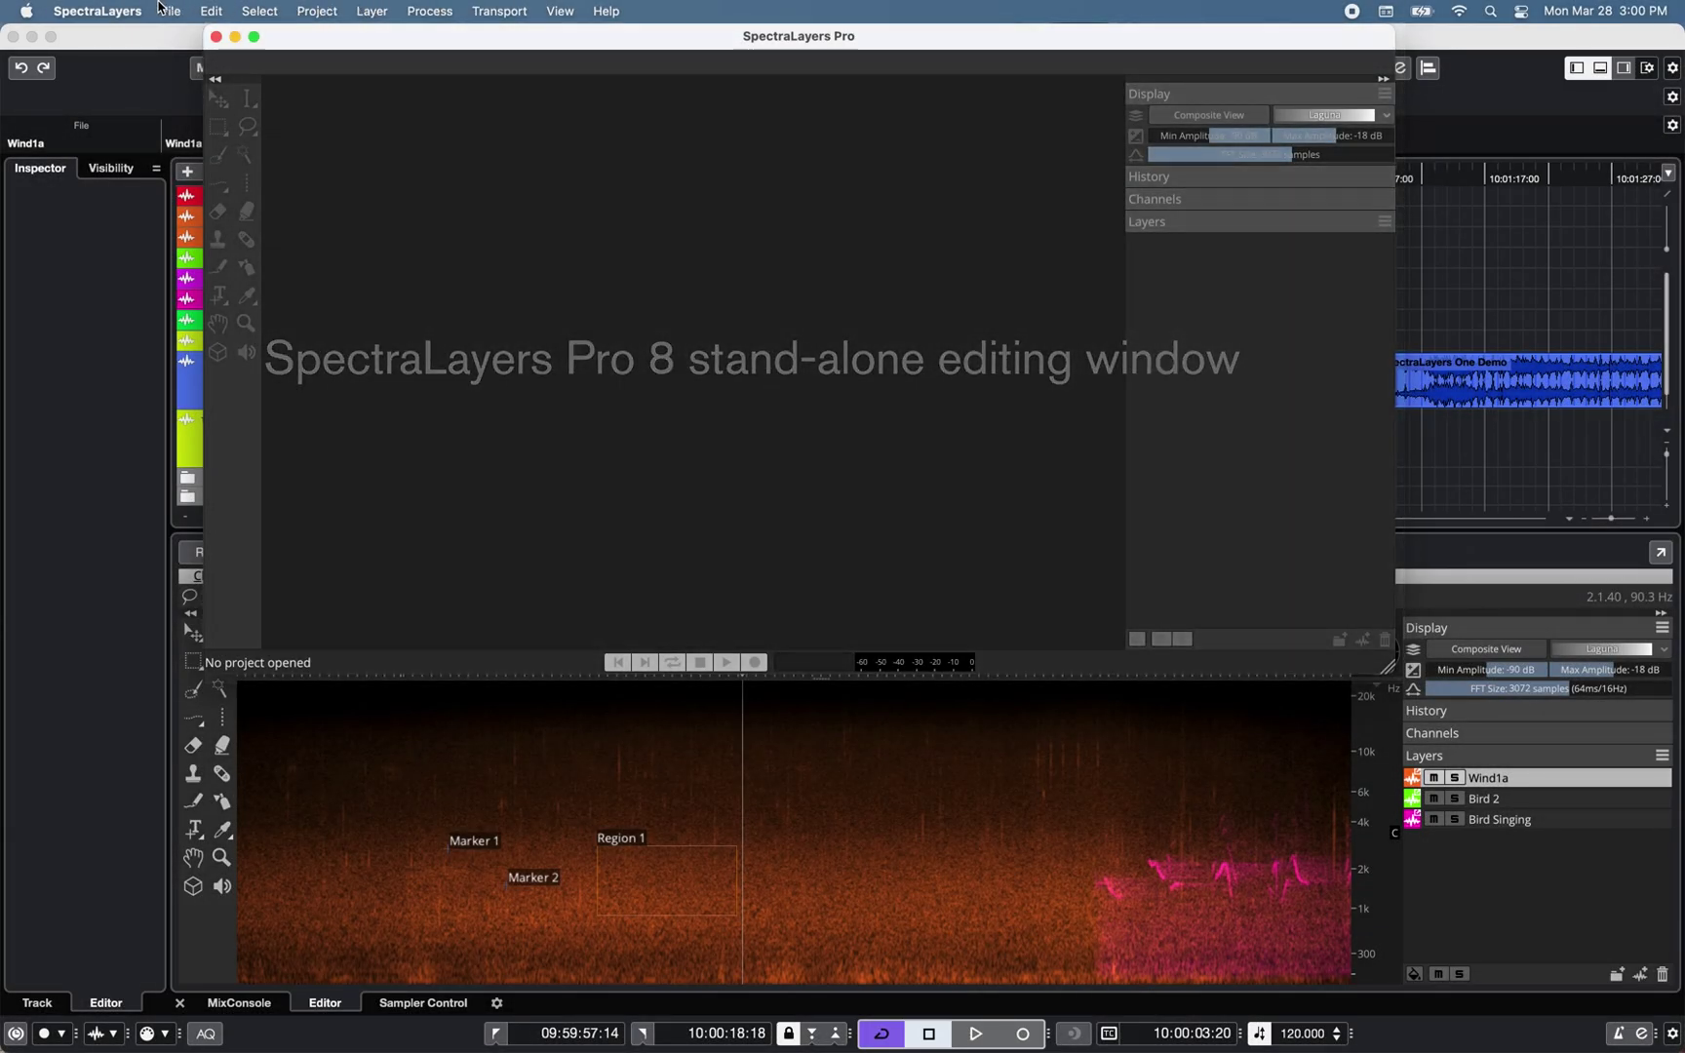
# - Open the recent file The Ring SWoop.wav and accept remixing its 16 unsupported channels
pyautogui.click(164, 11)
pyautogui.moveTo(283, 80)
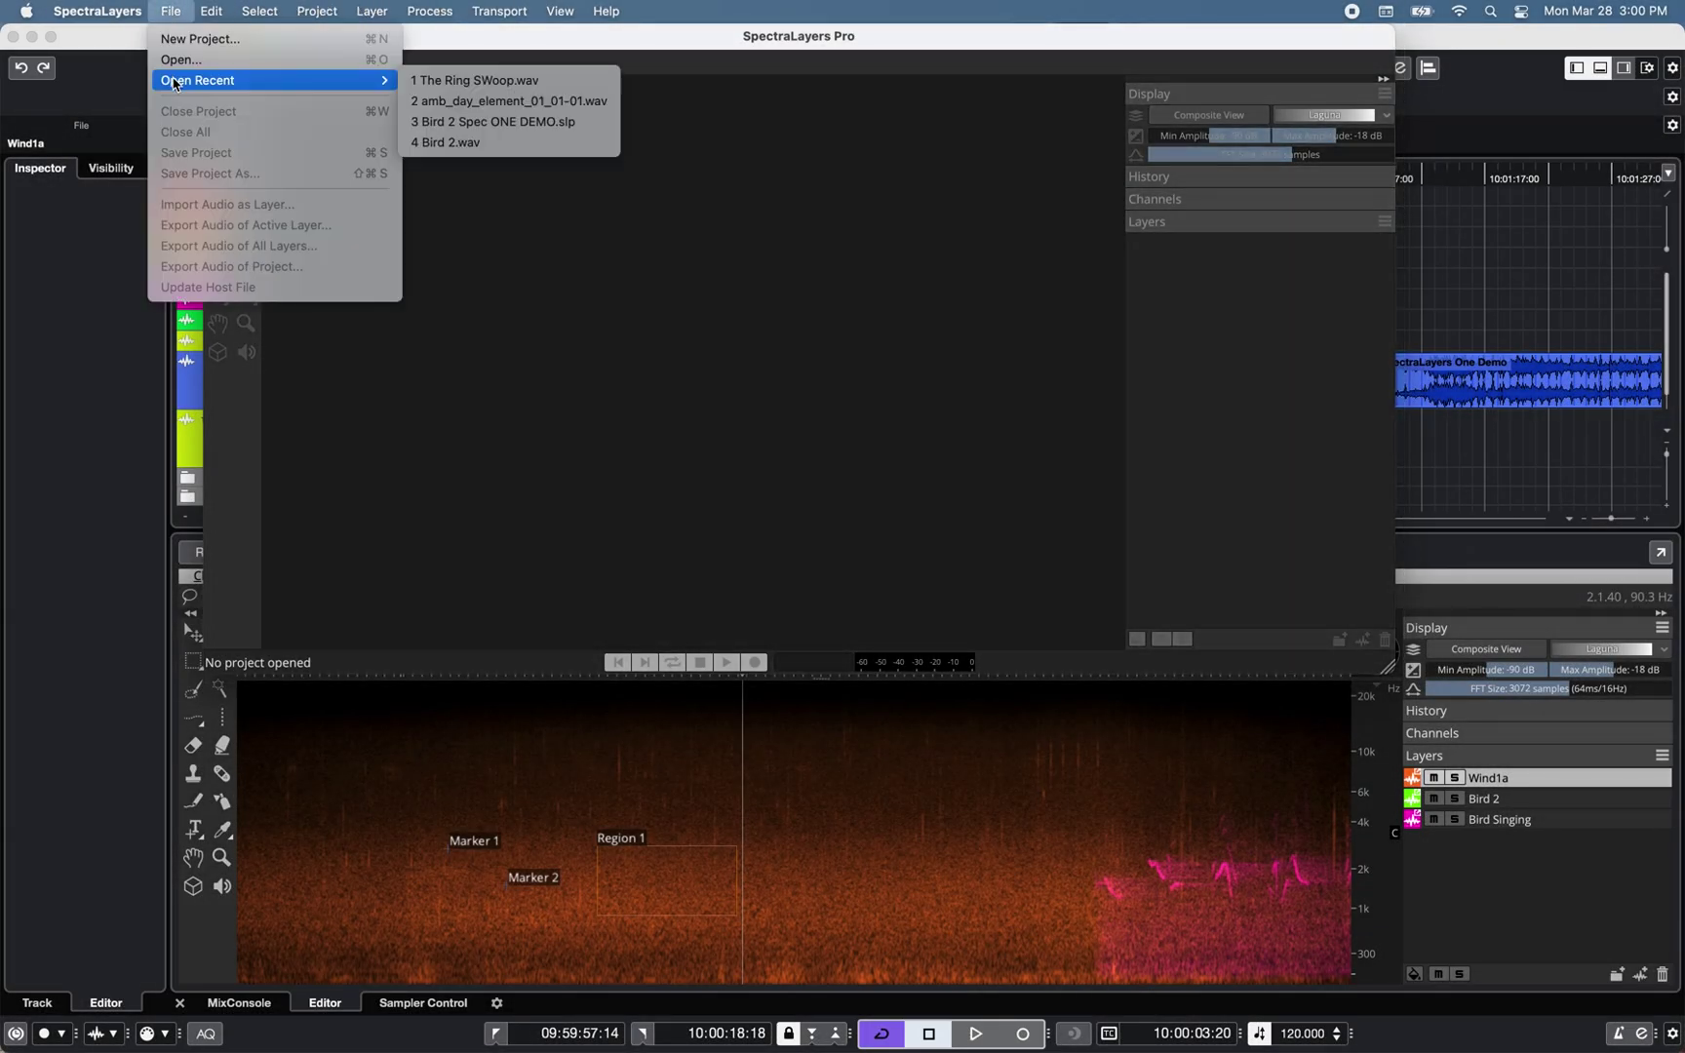
pyautogui.click(492, 84)
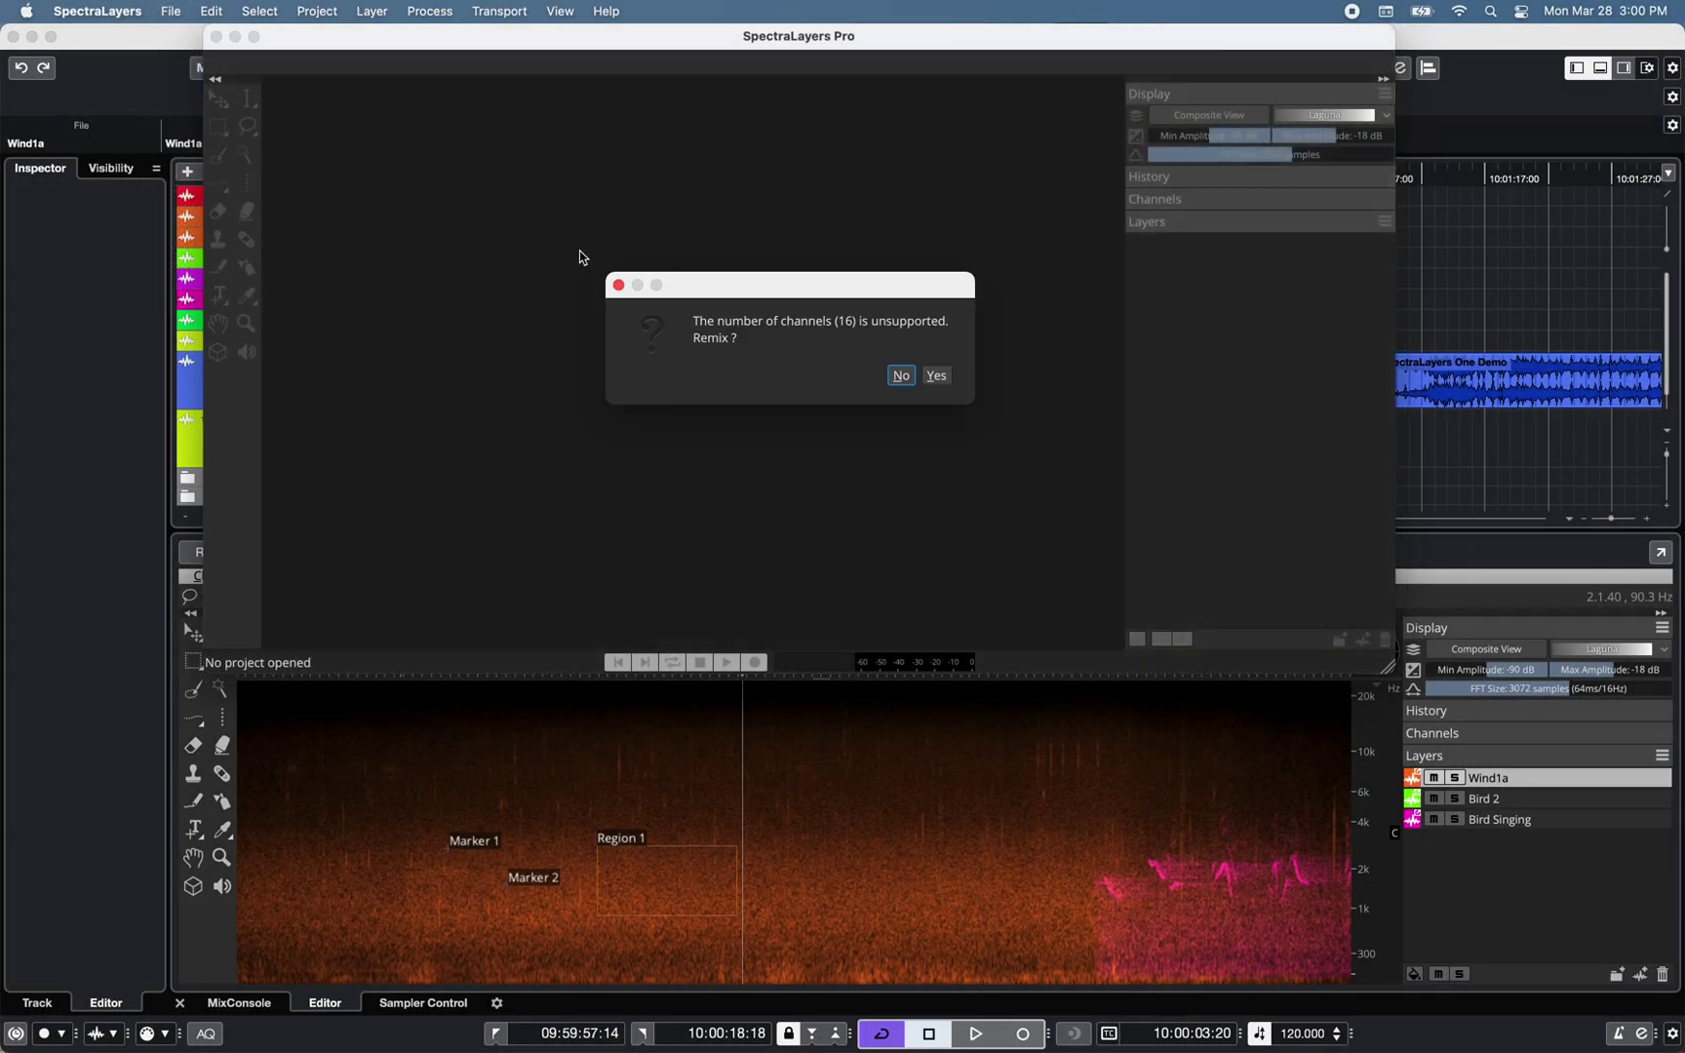
pyautogui.click(938, 379)
# - Review each Channel Remixer output, adjust the Right Side mix, and apply the 7.1 remix
pyautogui.click(532, 122)
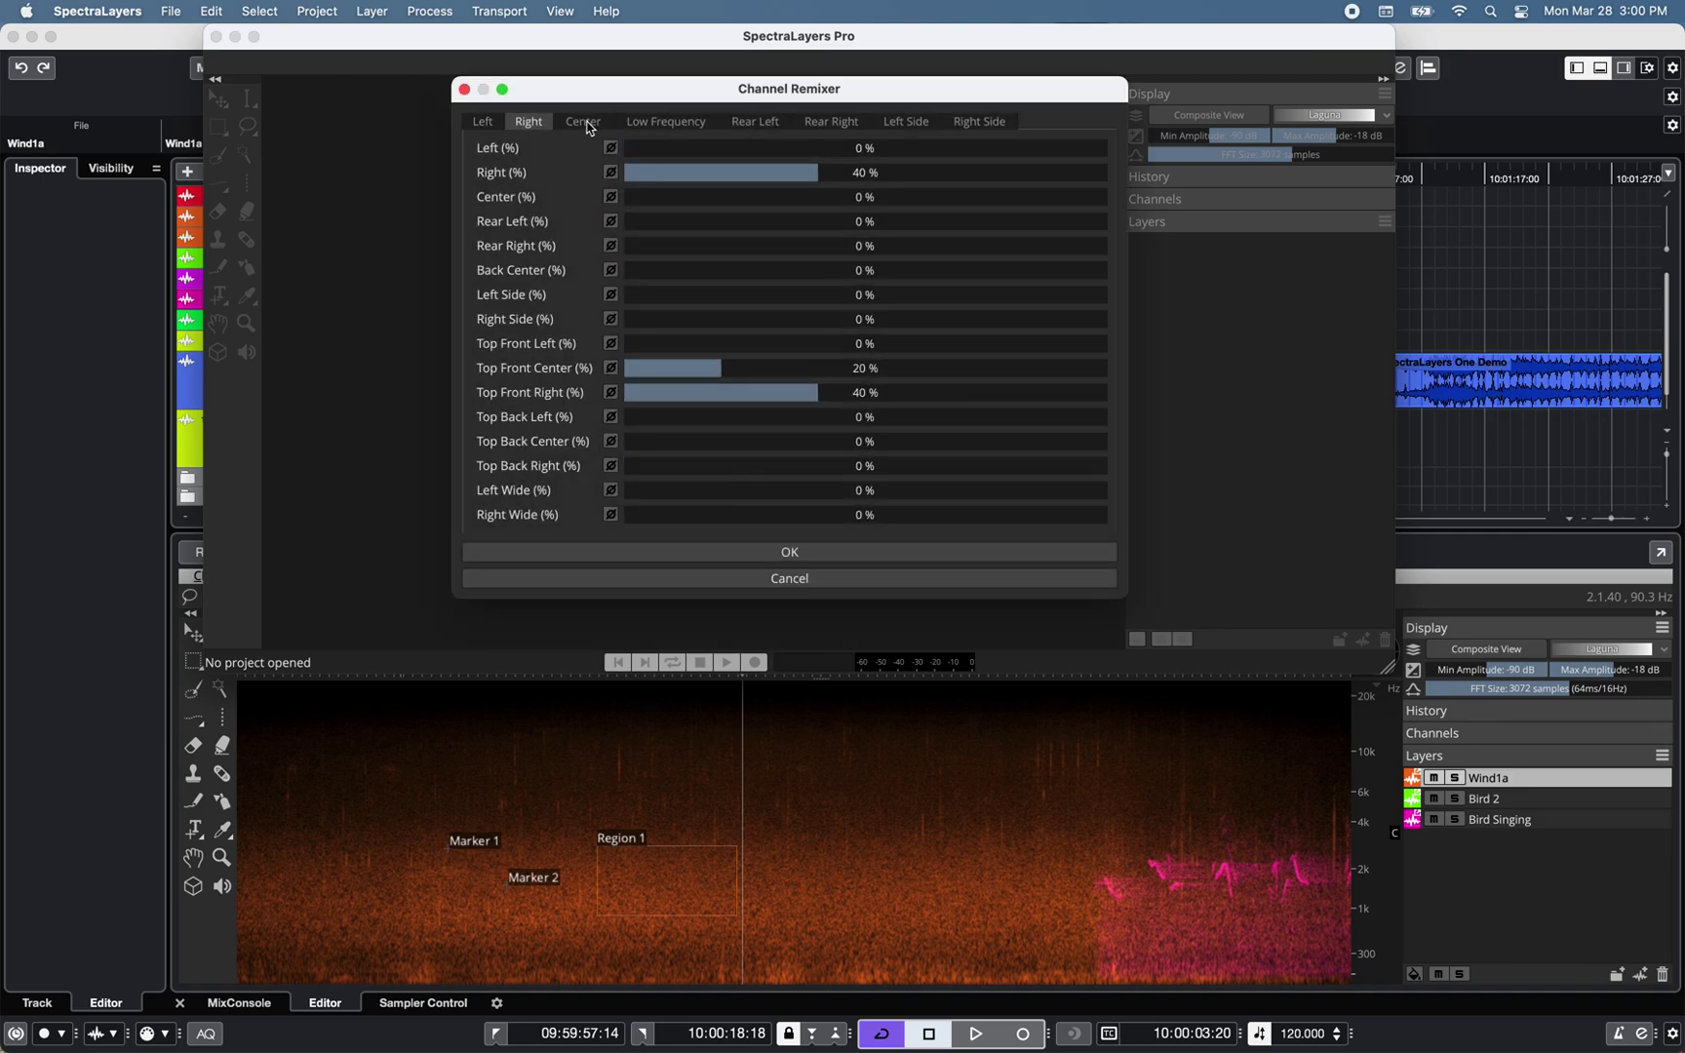
pyautogui.click(588, 123)
pyautogui.click(656, 127)
pyautogui.click(756, 122)
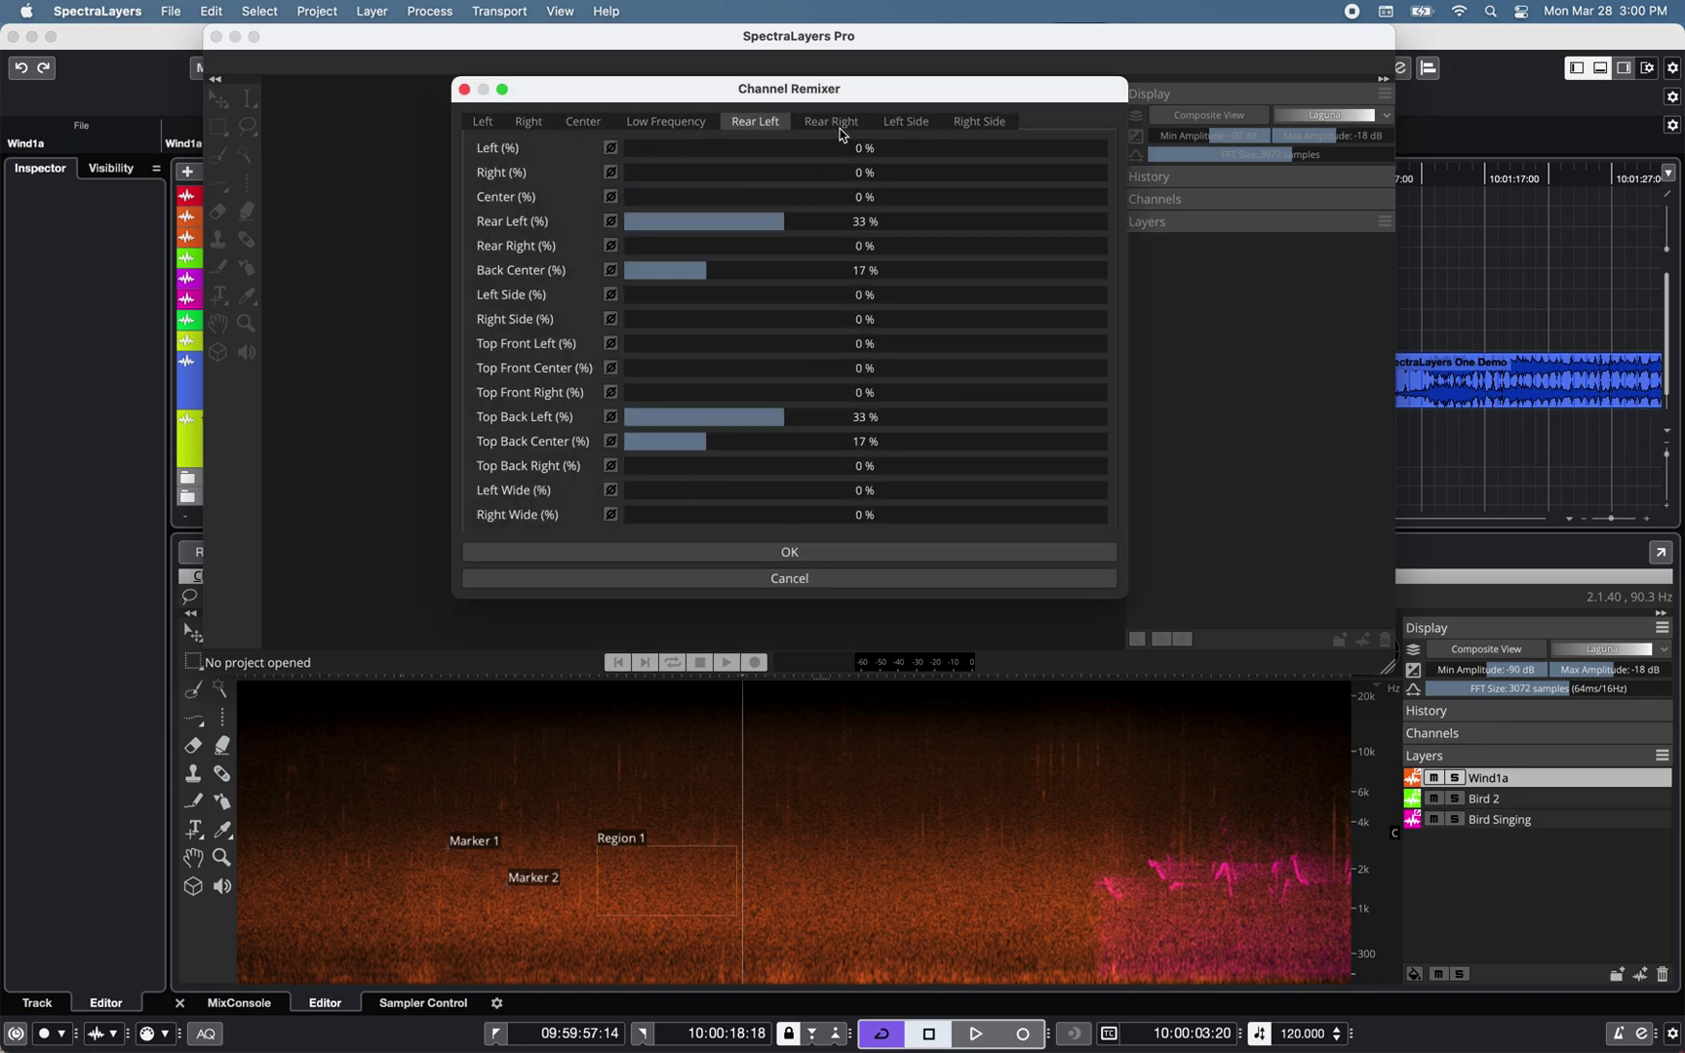
pyautogui.click(842, 124)
pyautogui.click(931, 124)
pyautogui.click(970, 124)
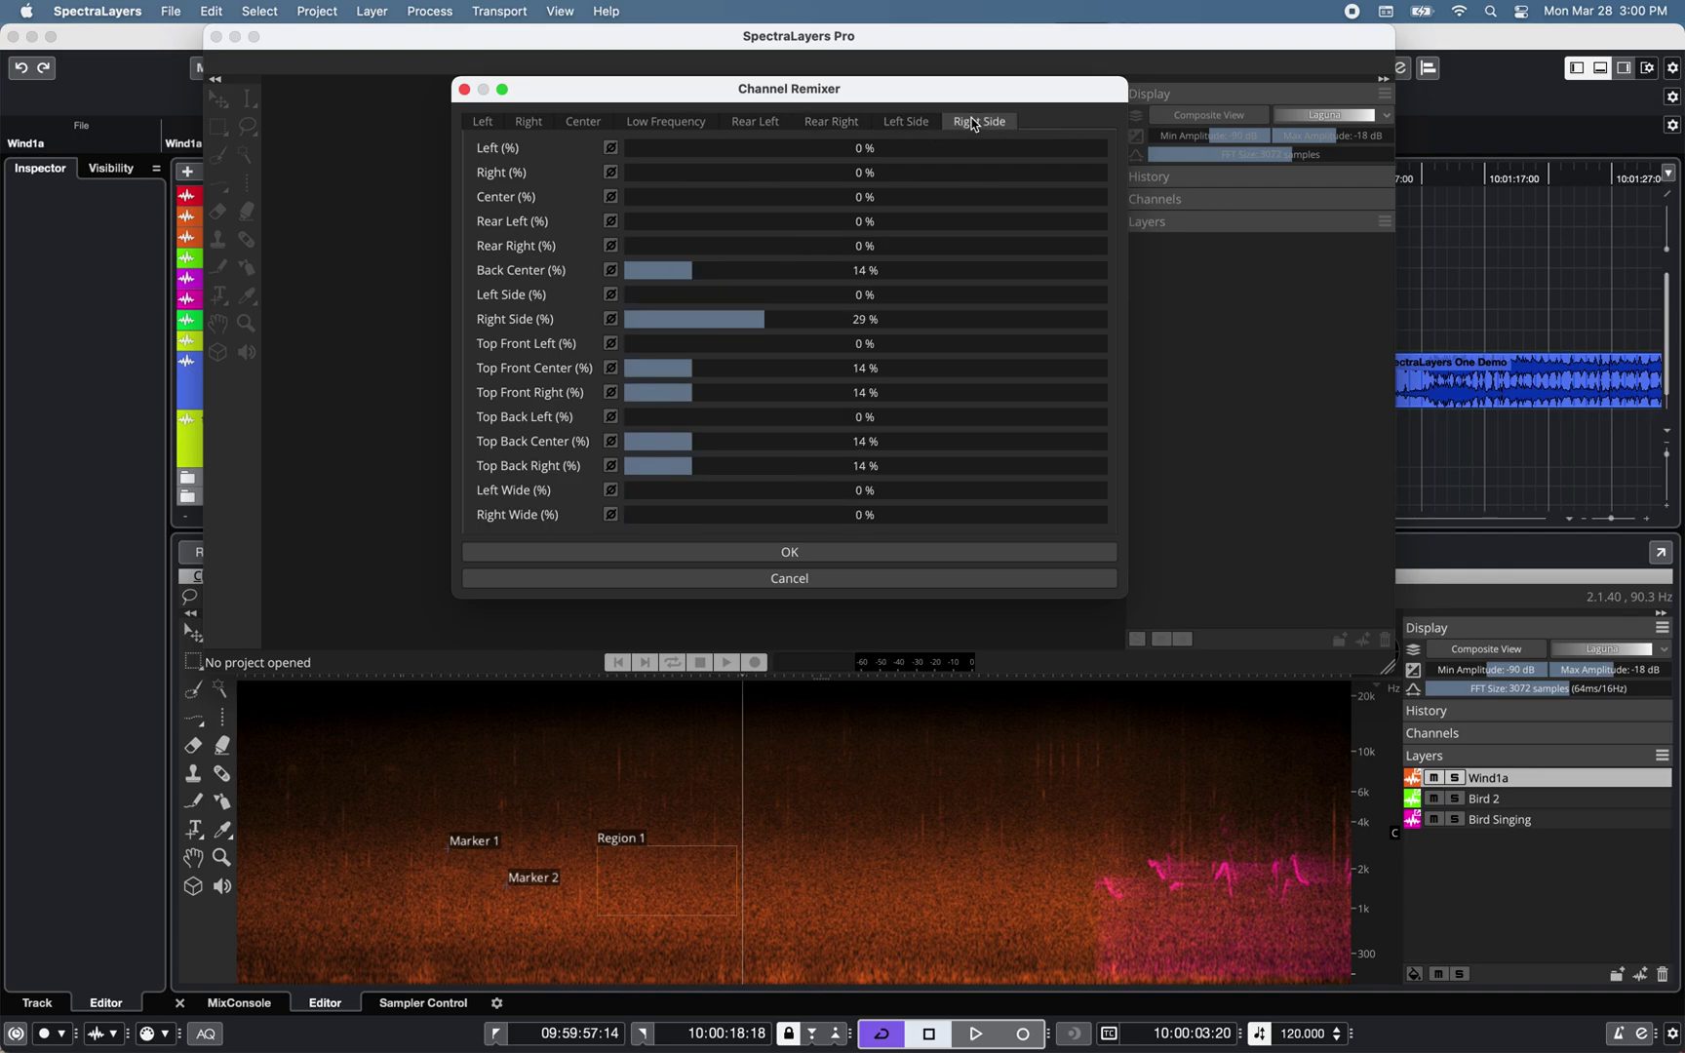
pyautogui.moveTo(760, 322); pyautogui.dragTo(768, 324)
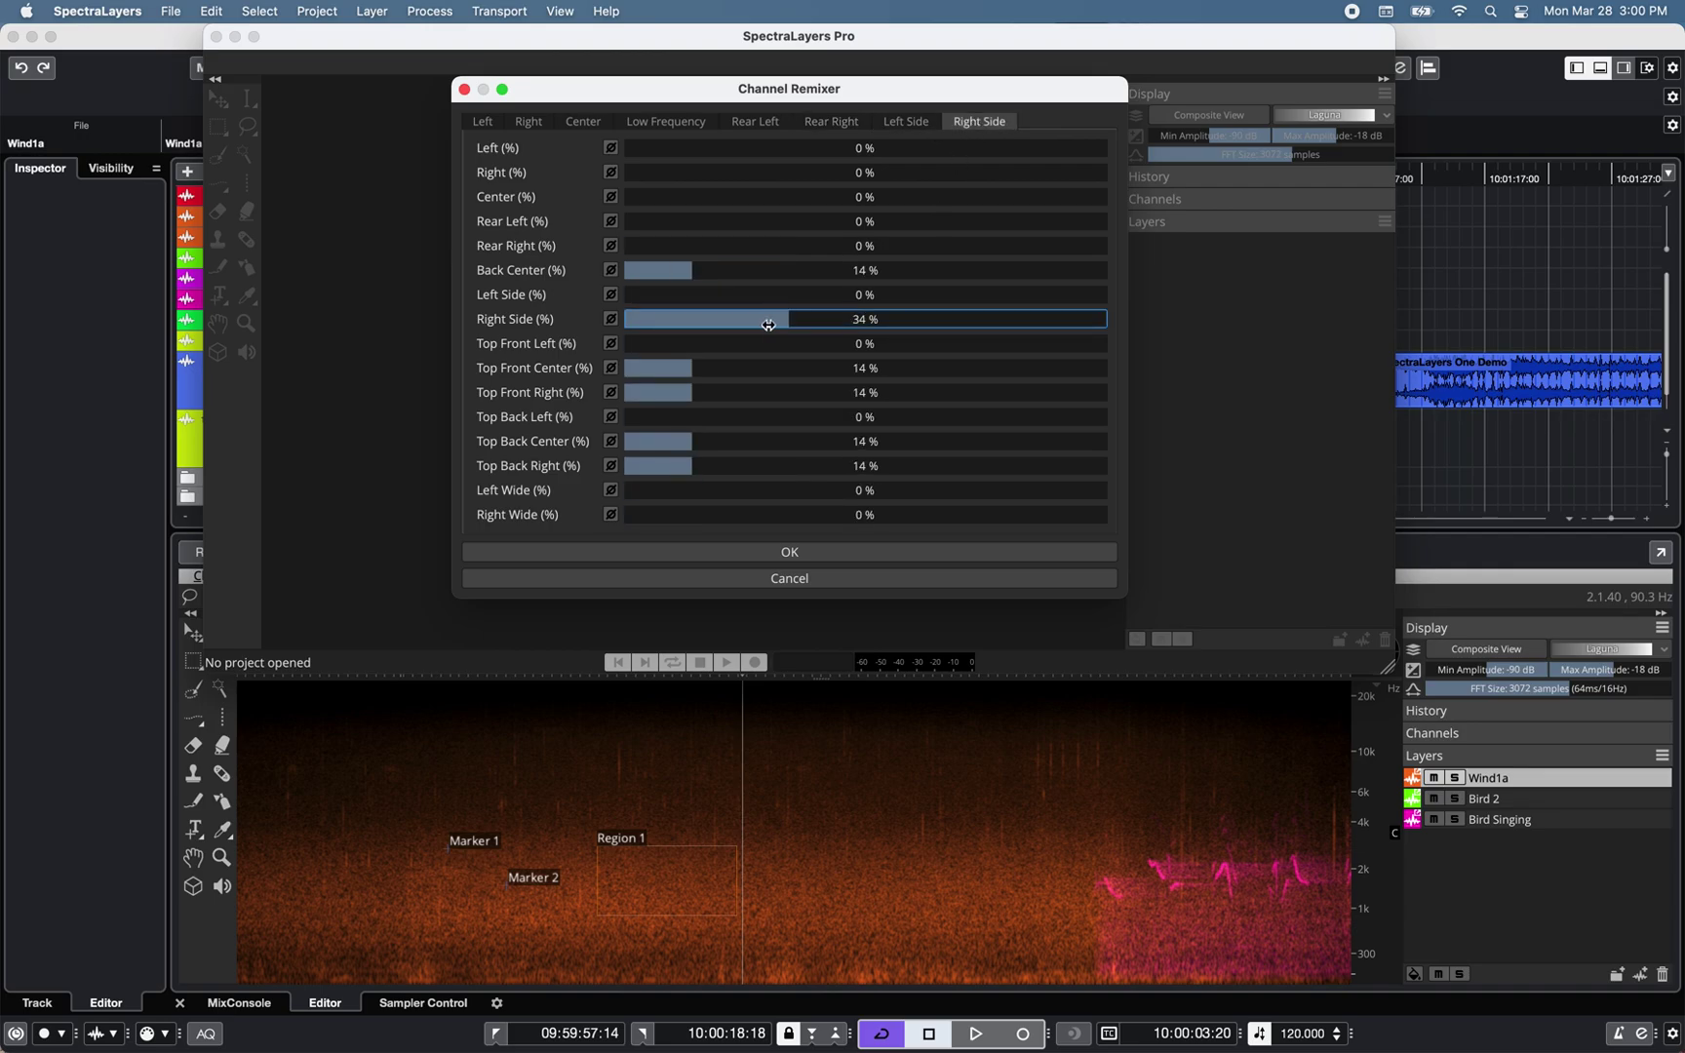
pyautogui.click(780, 552)
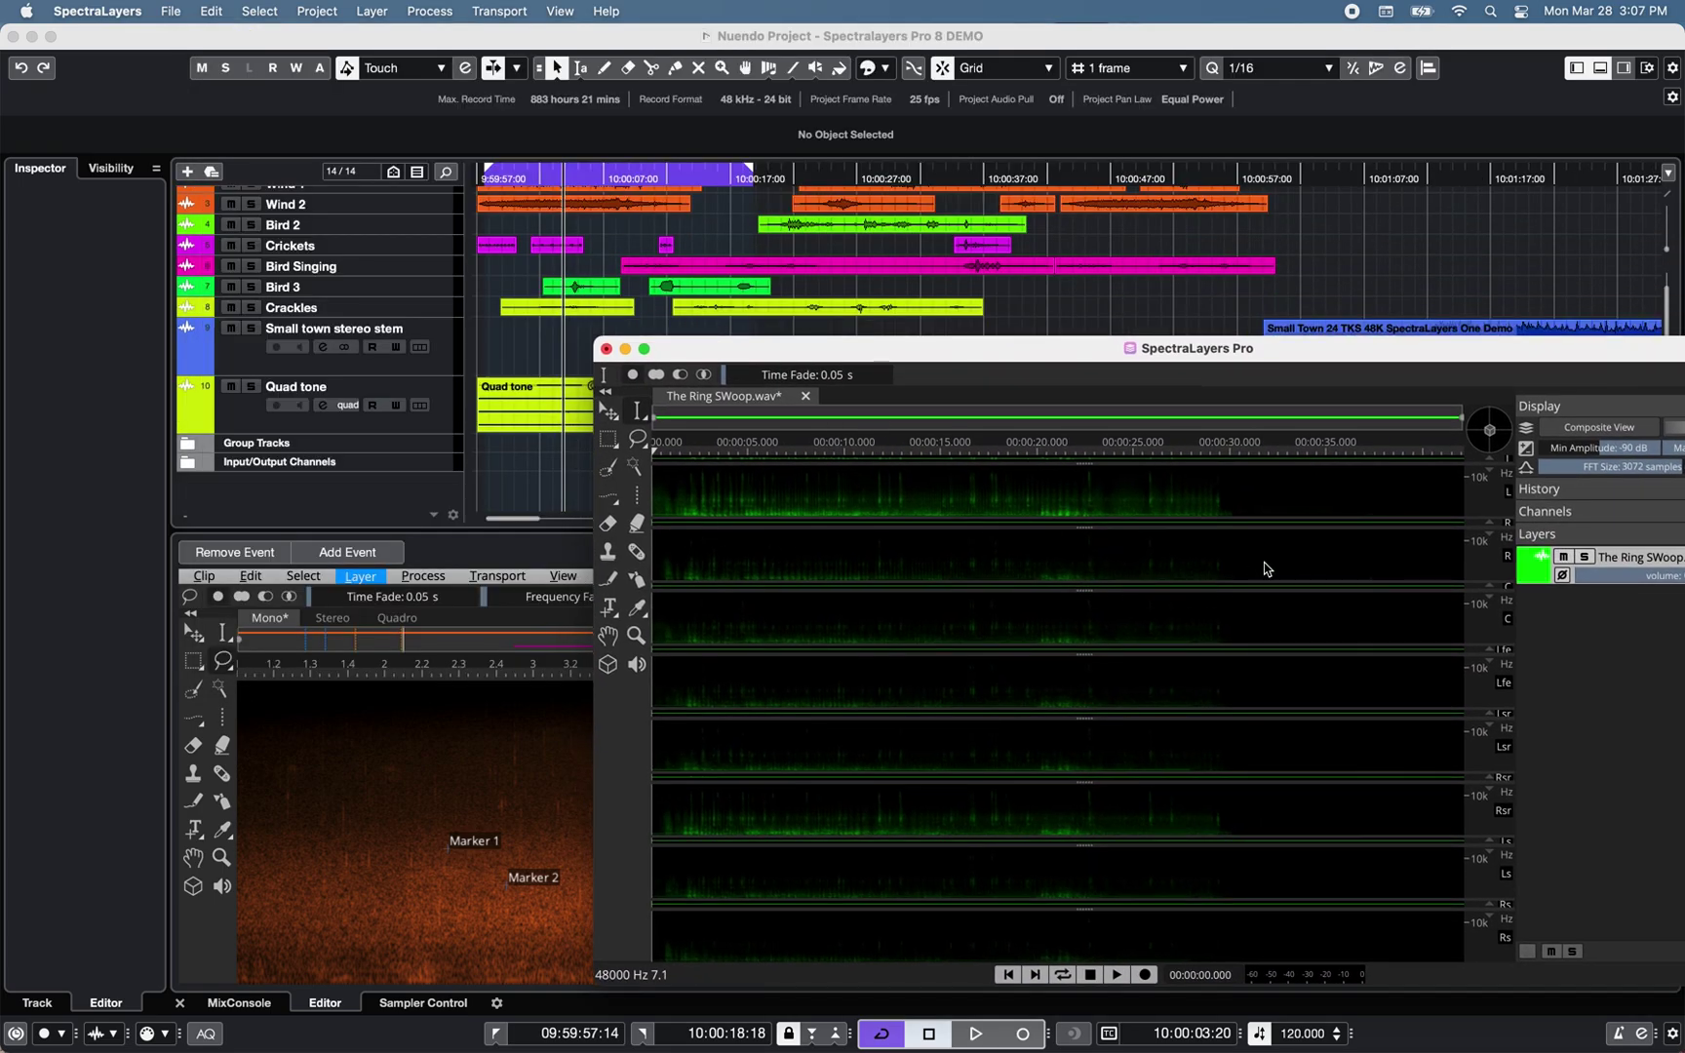
# - Drag The Ring SWoop.wav from SpectraLayers Pro into the Nuendo project as a new track
pyautogui.moveTo(1624, 561); pyautogui.dragTo(512, 498)
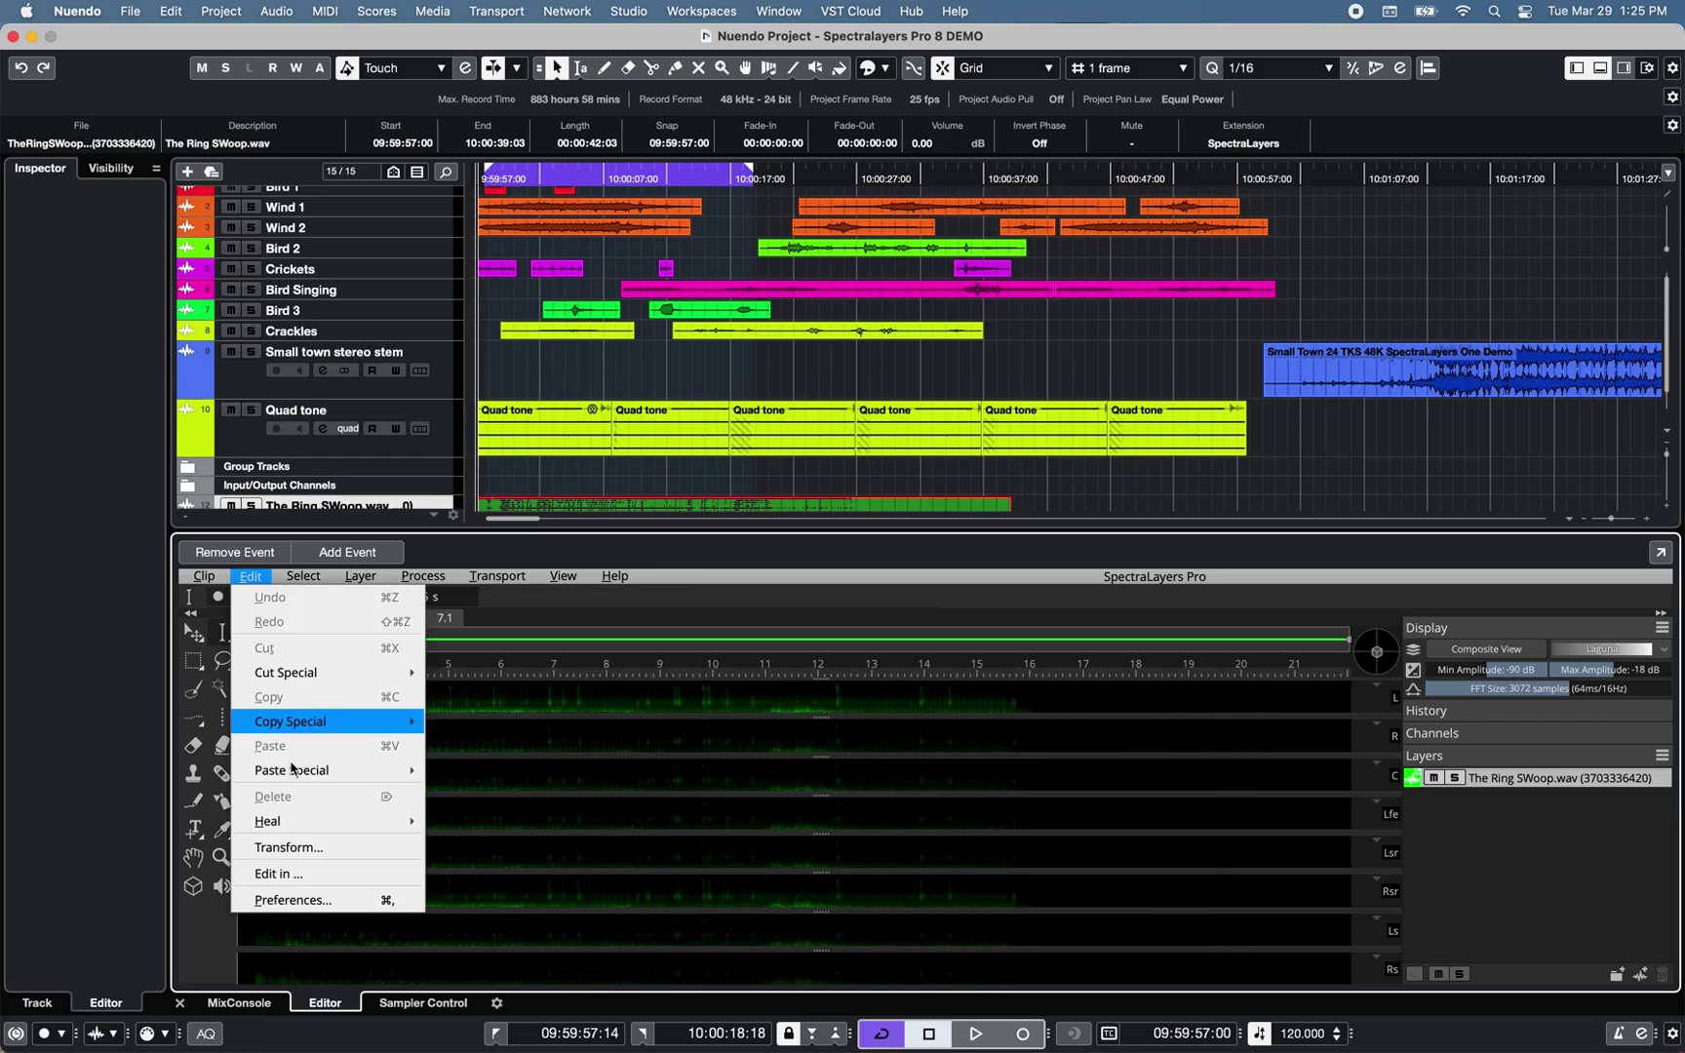
# - Browse the Heal and Process functions without applying anything
pyautogui.moveTo(302, 824)
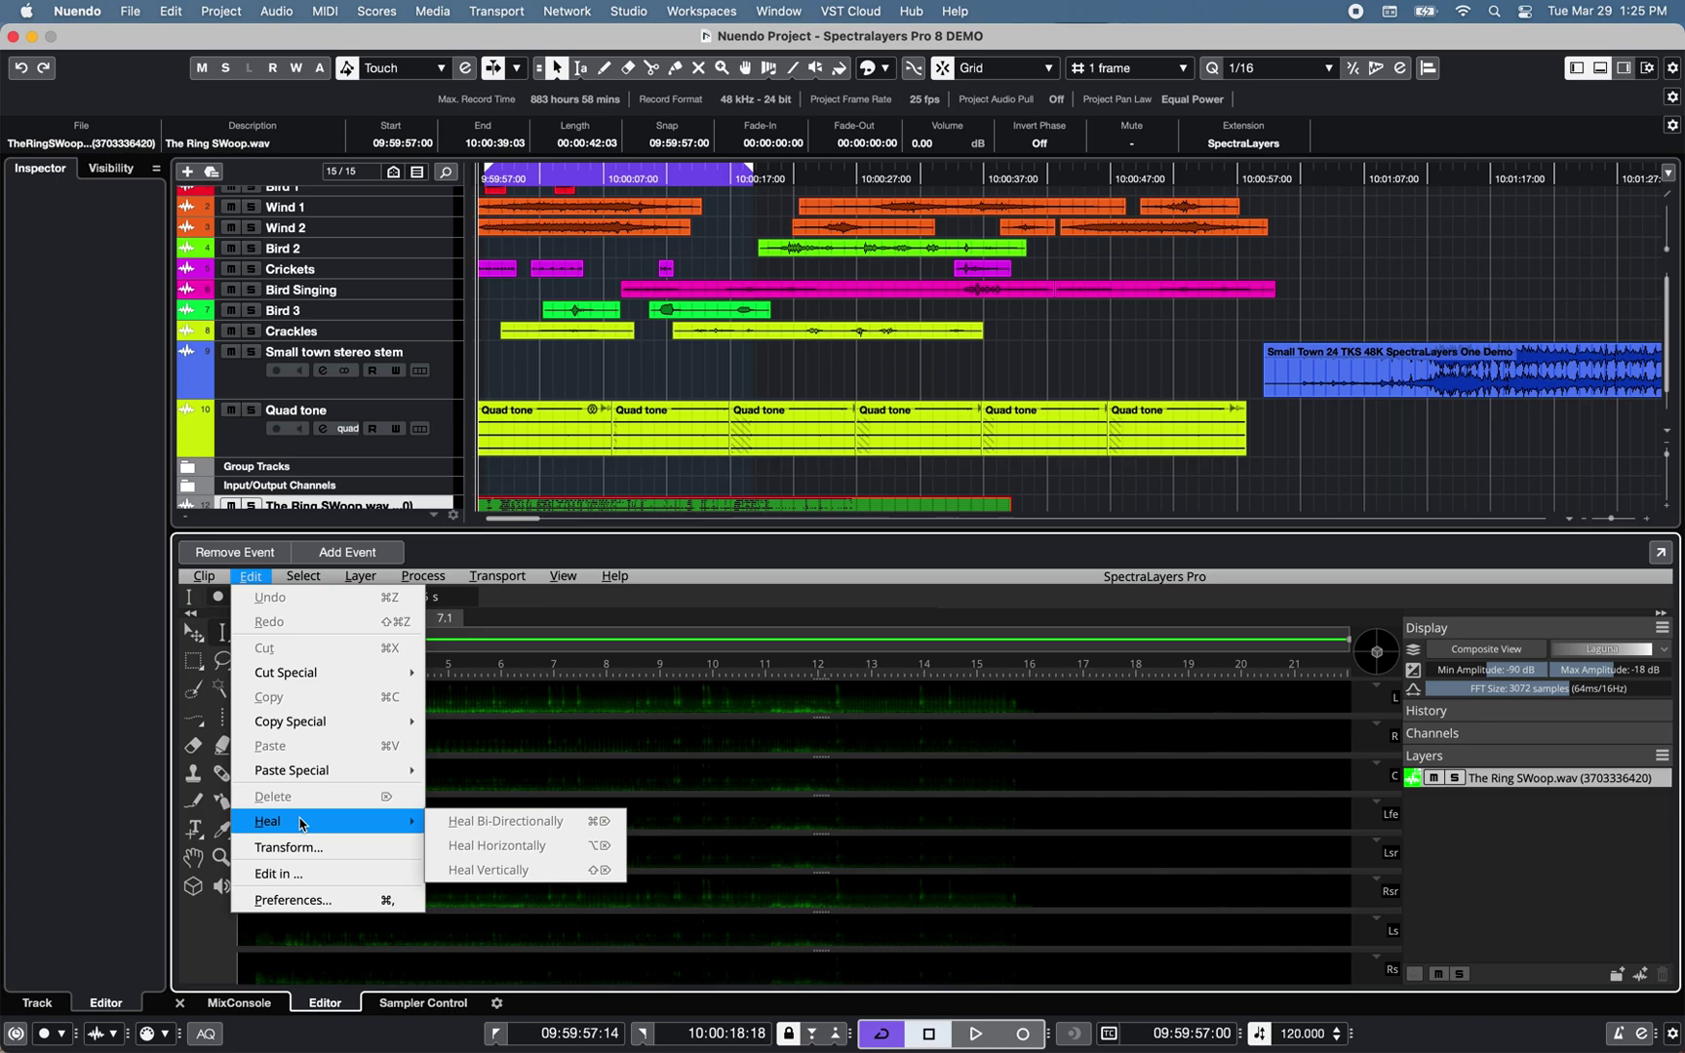
pyautogui.click(423, 576)
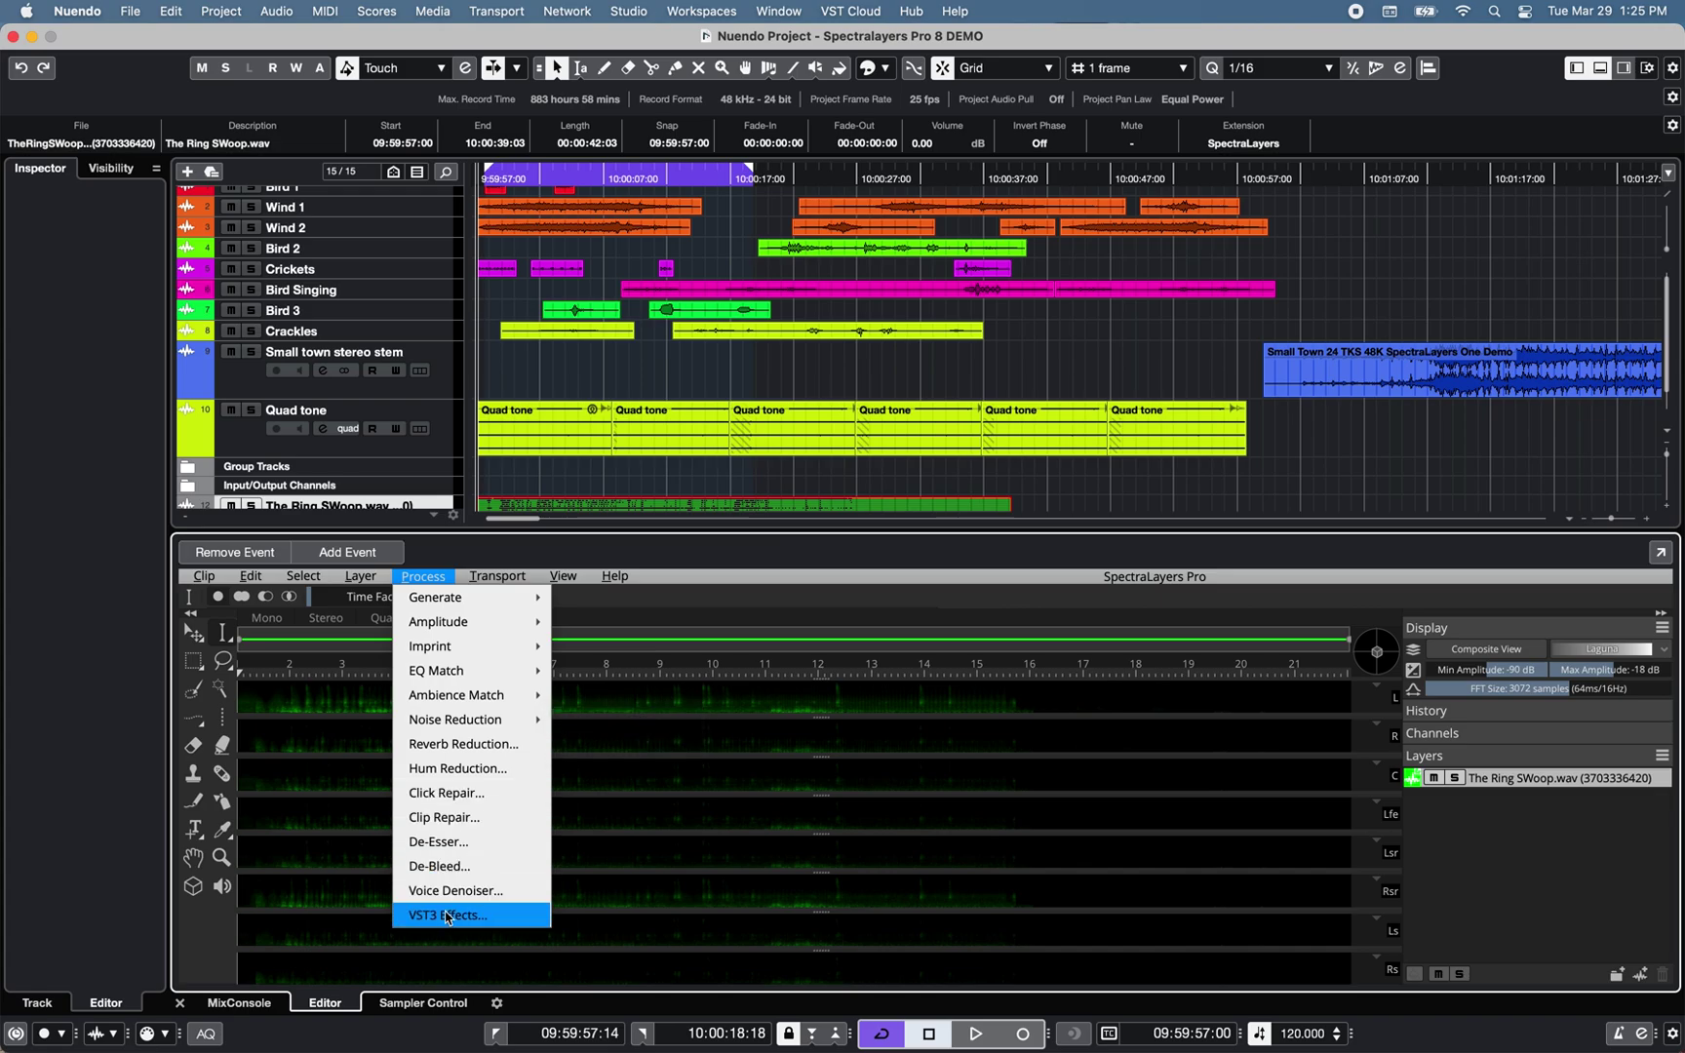
pyautogui.click(592, 612)
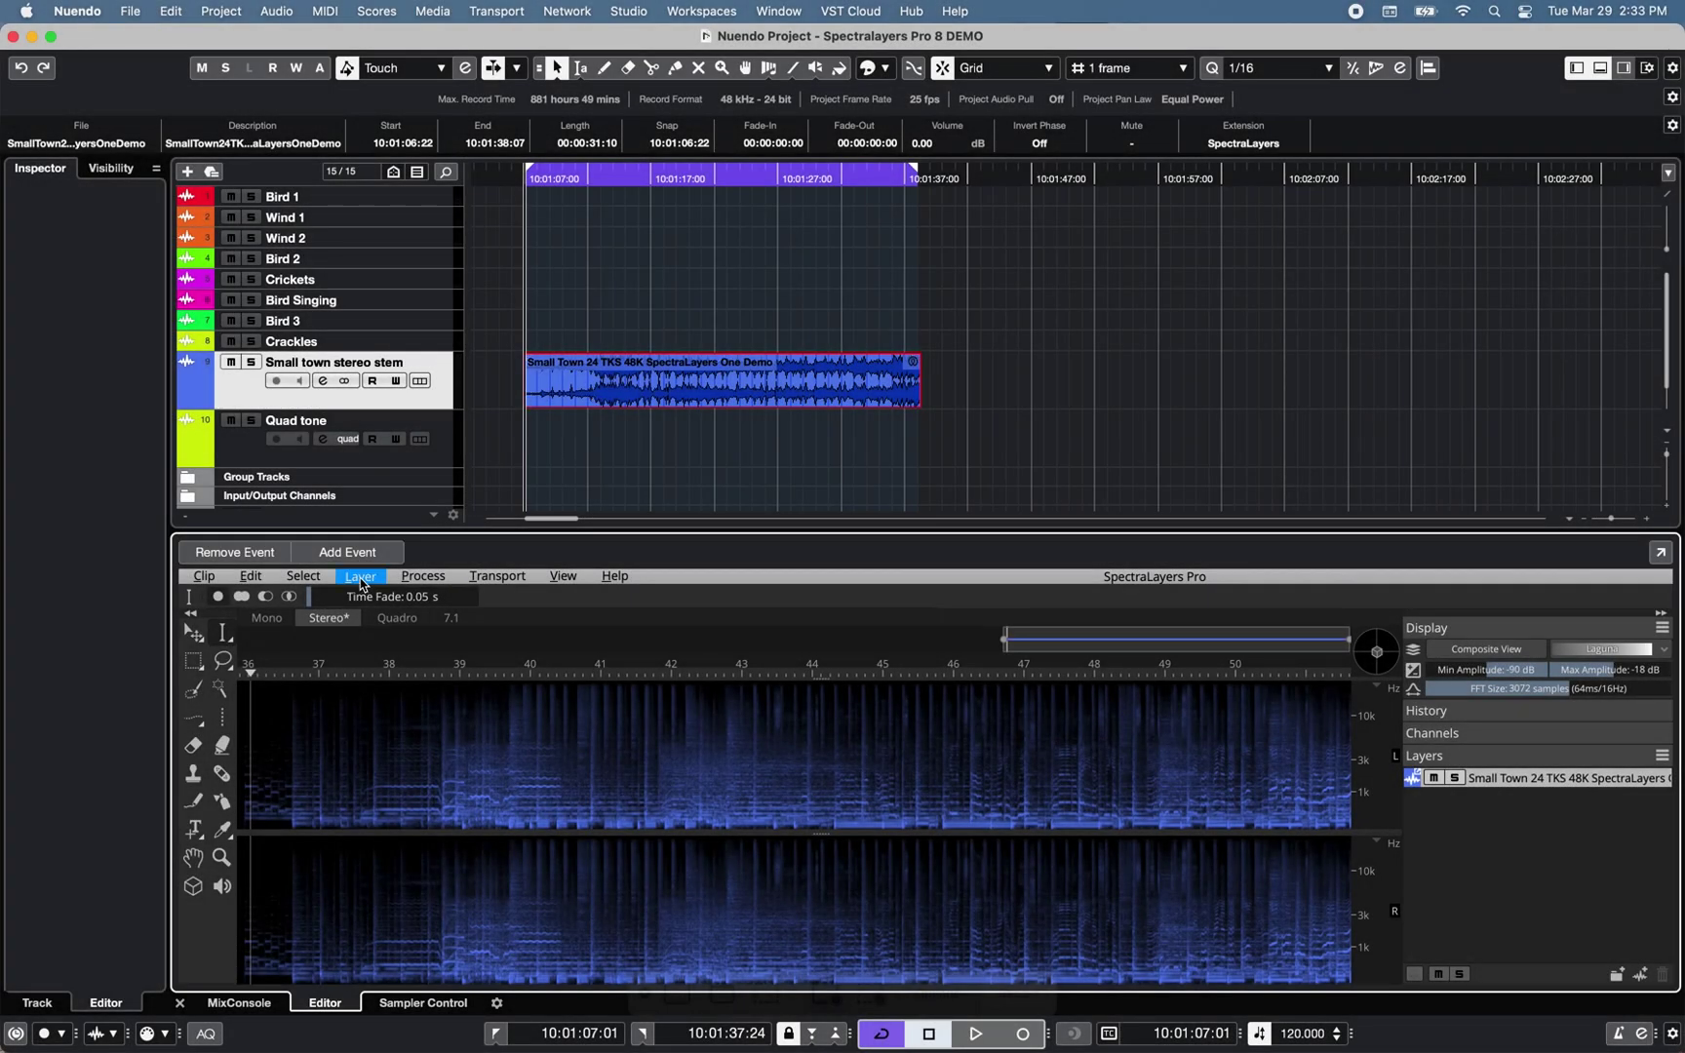
# - Non-destructively unmix the stem into Vocals, Piano, Drums, Bass and Other, then start playback
pyautogui.click(361, 577)
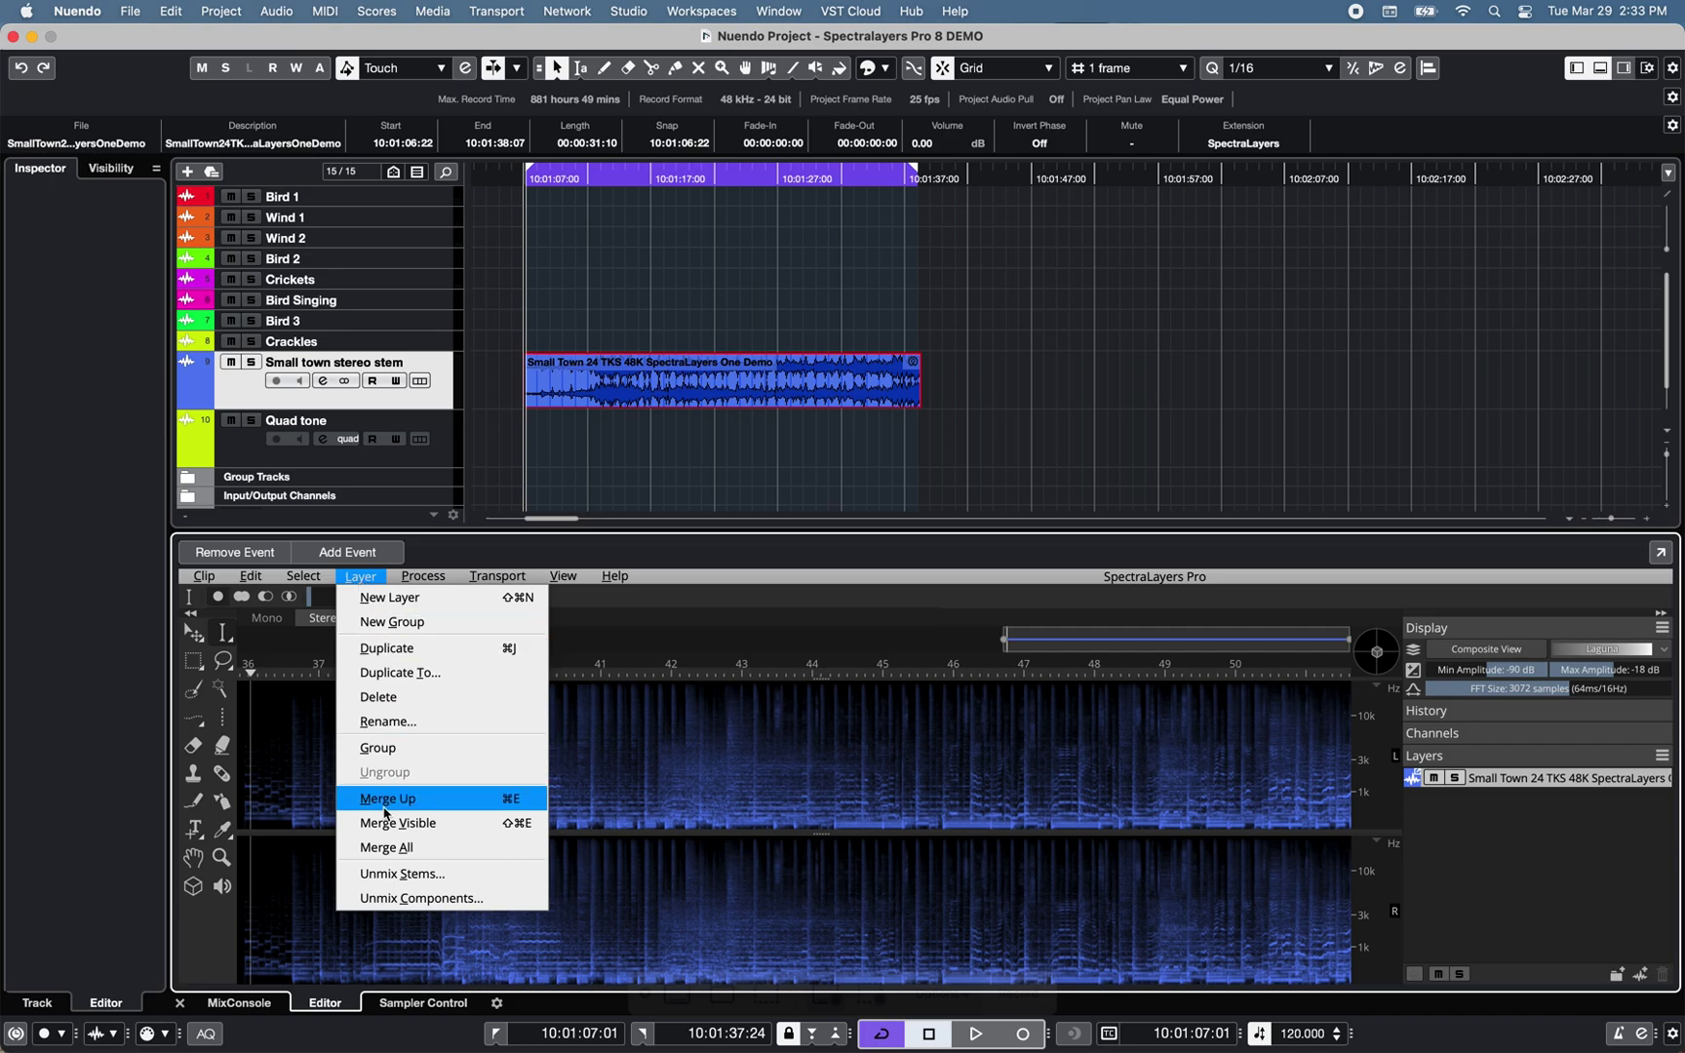
pyautogui.click(398, 875)
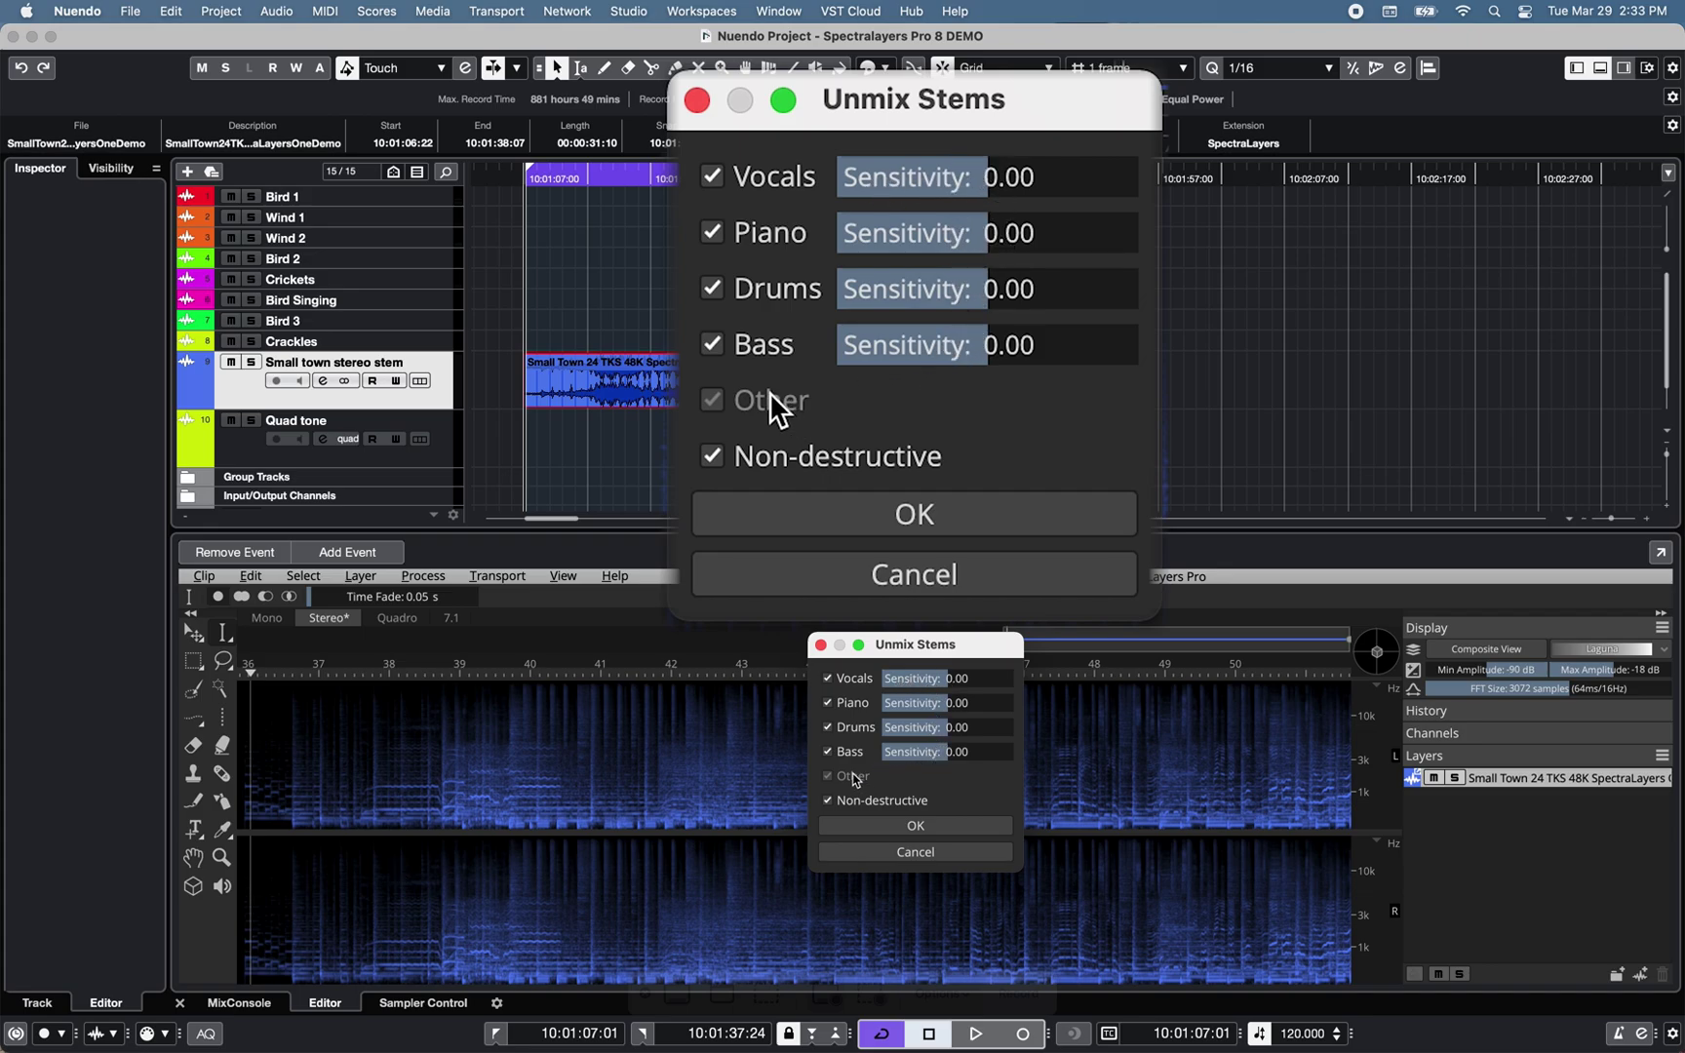
pyautogui.click(902, 827)
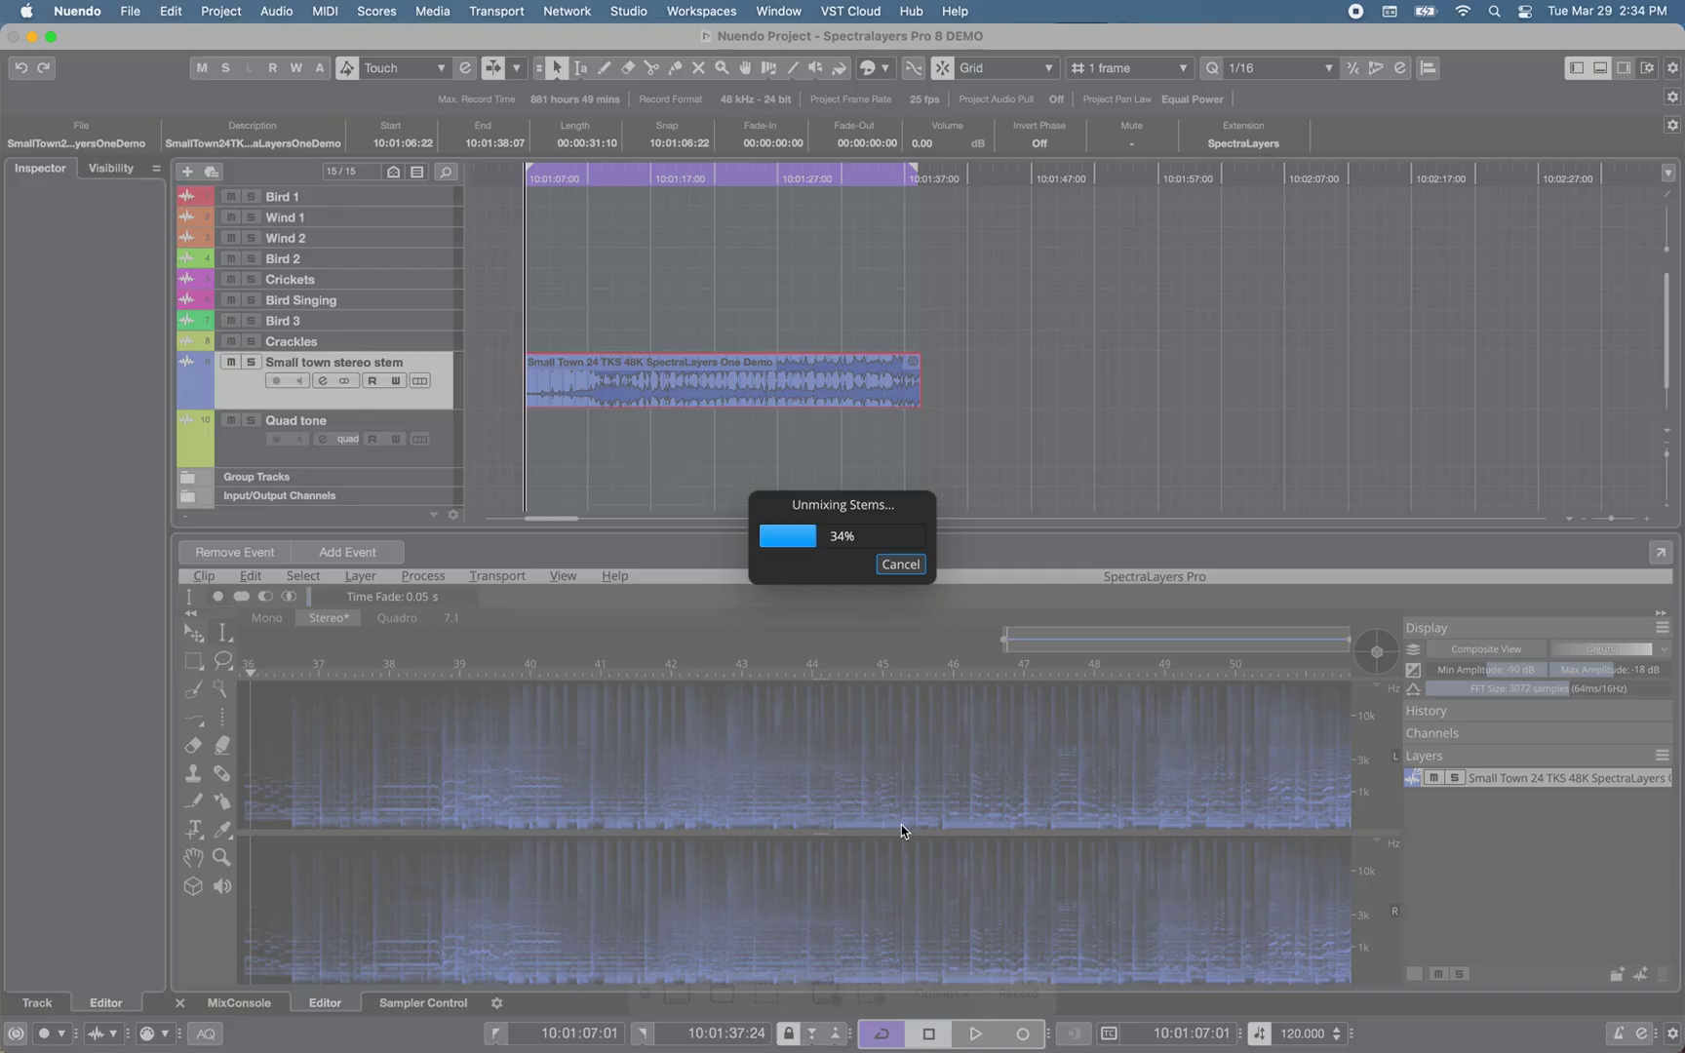
pyautogui.press('space')
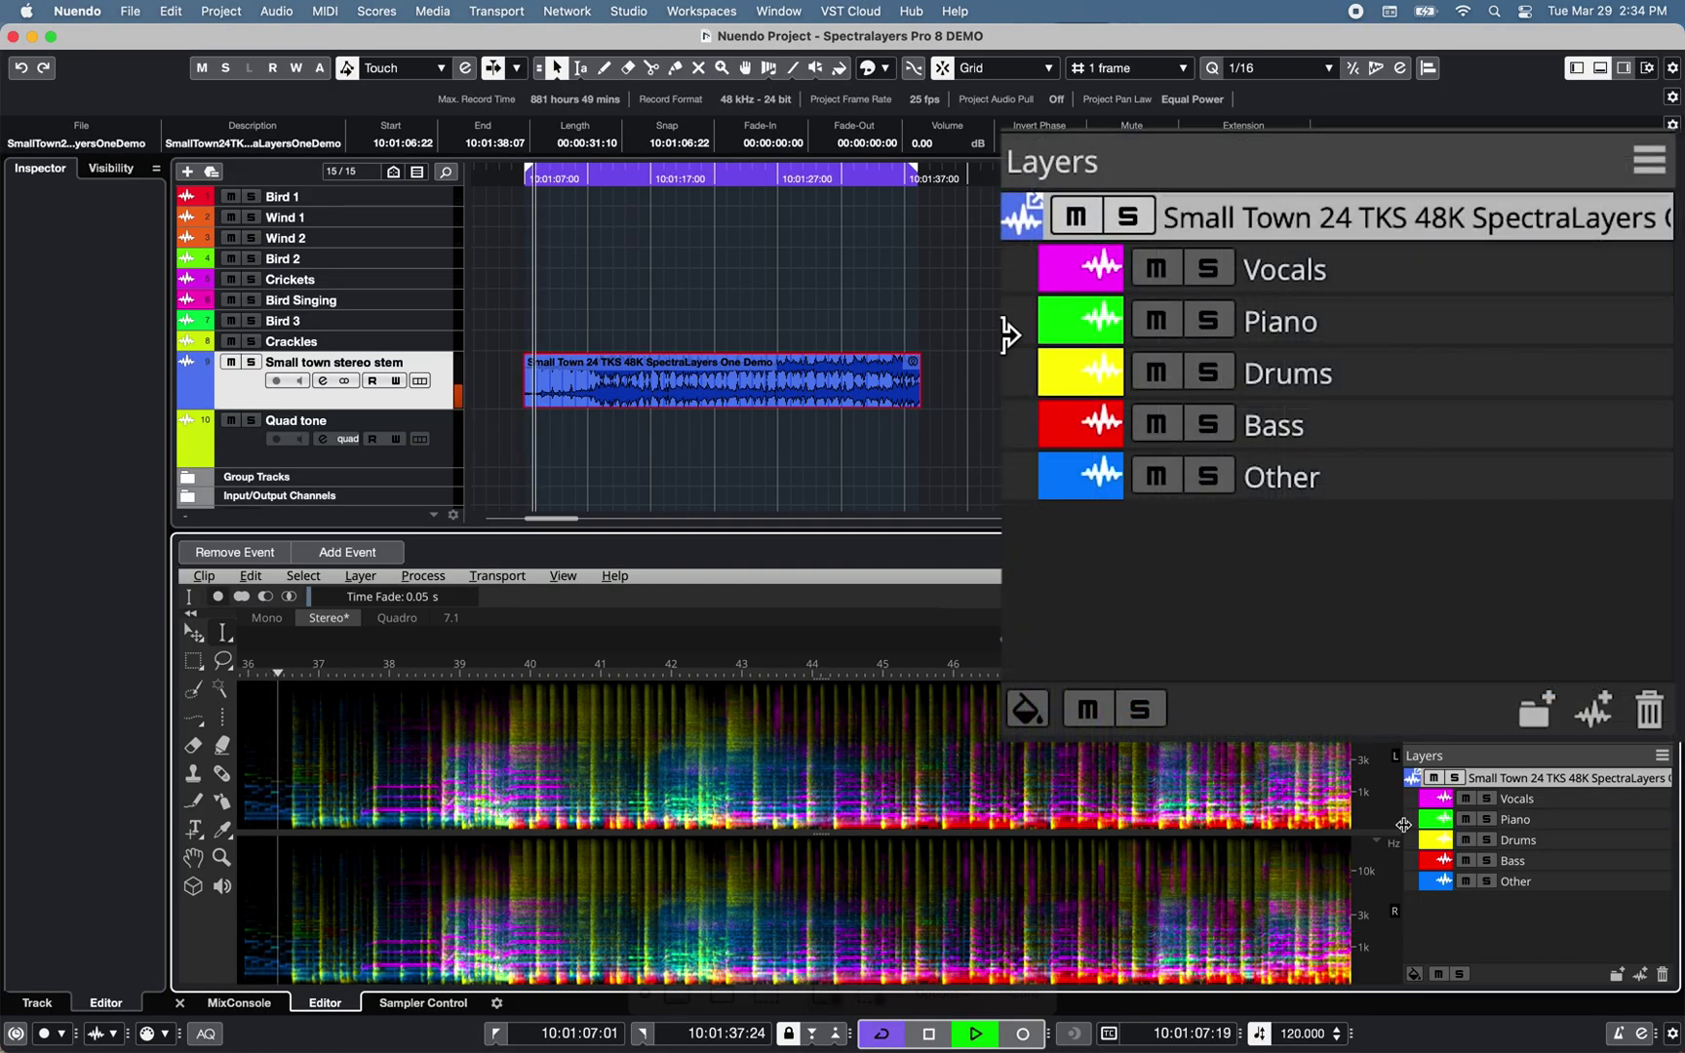
# - Solo and unsolo the Vocals, Piano and Drums stems in turn
pyautogui.click(1219, 261)
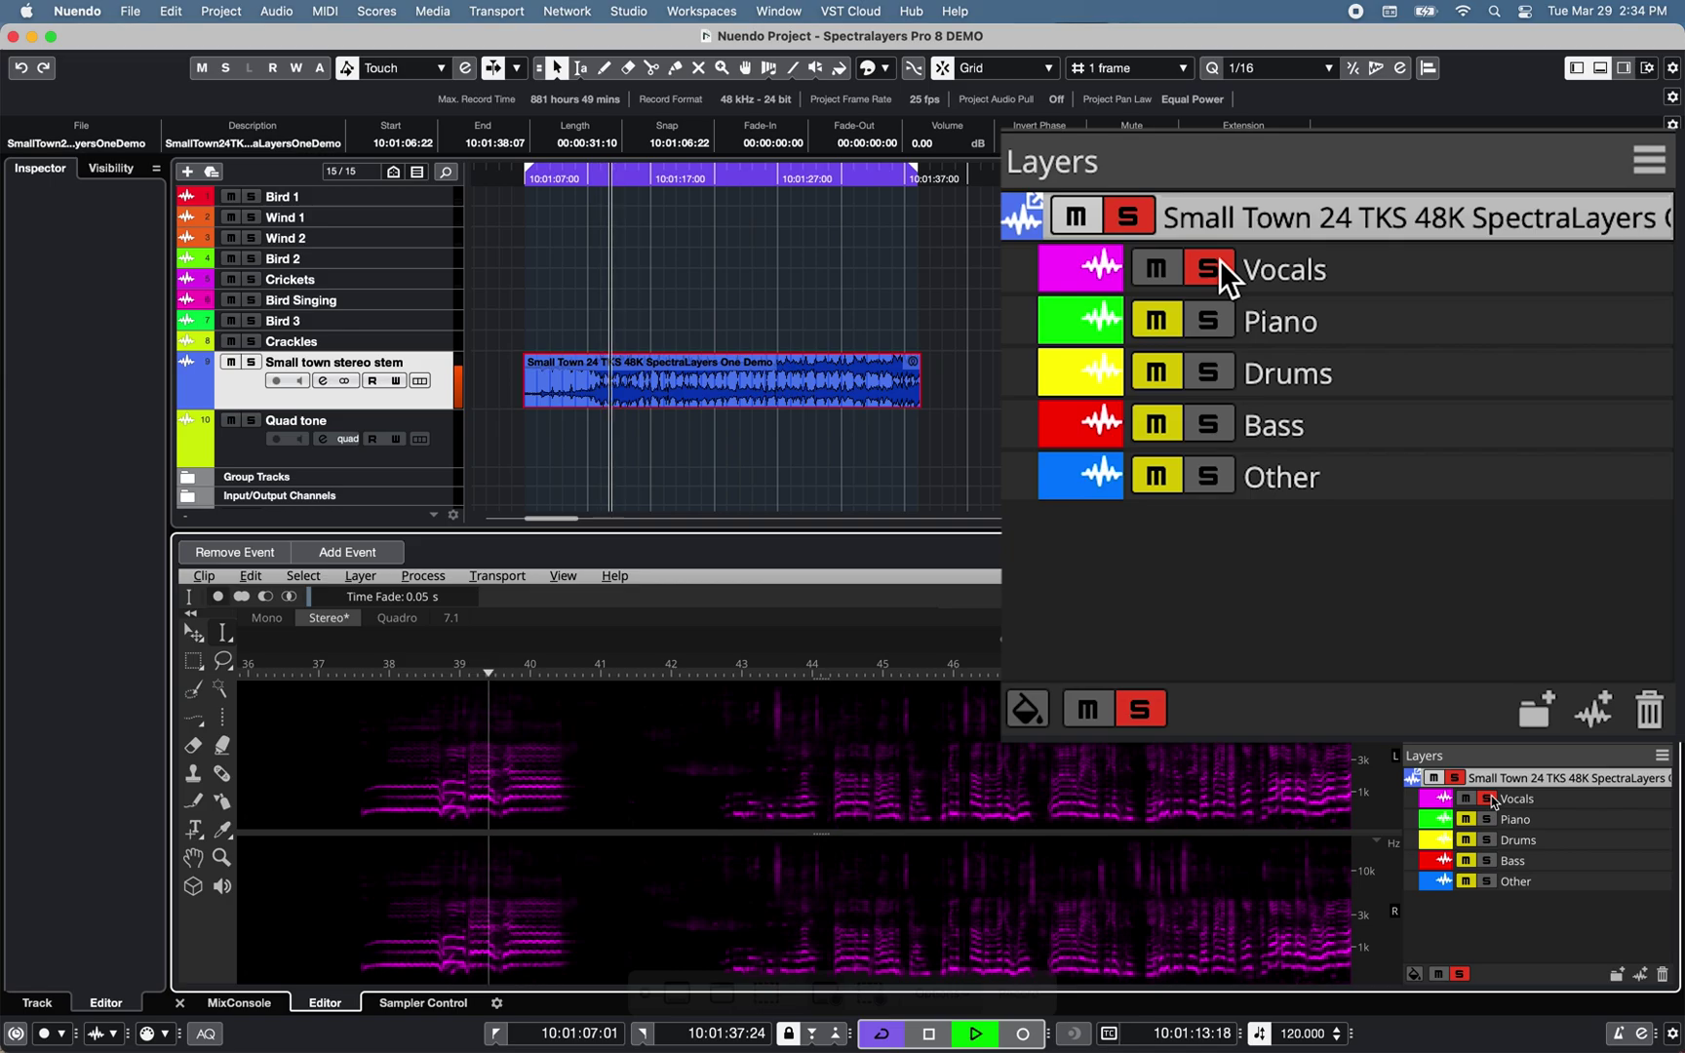
pyautogui.click(1219, 260)
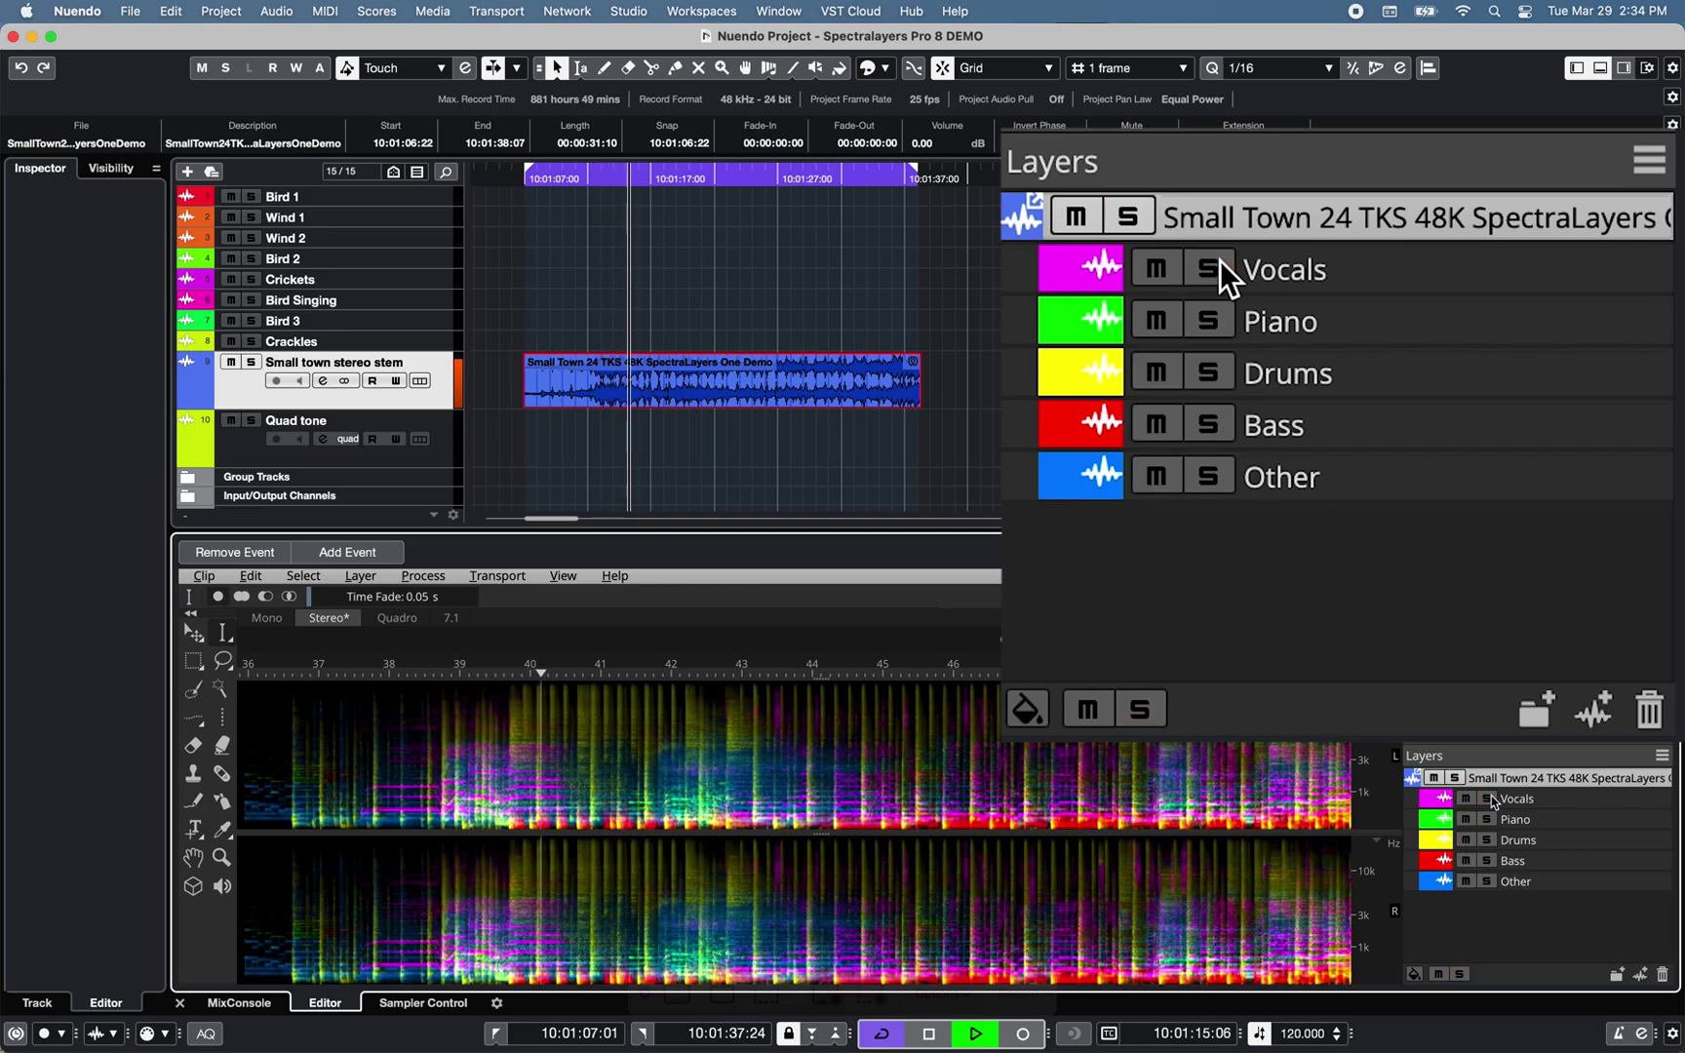
pyautogui.click(1212, 319)
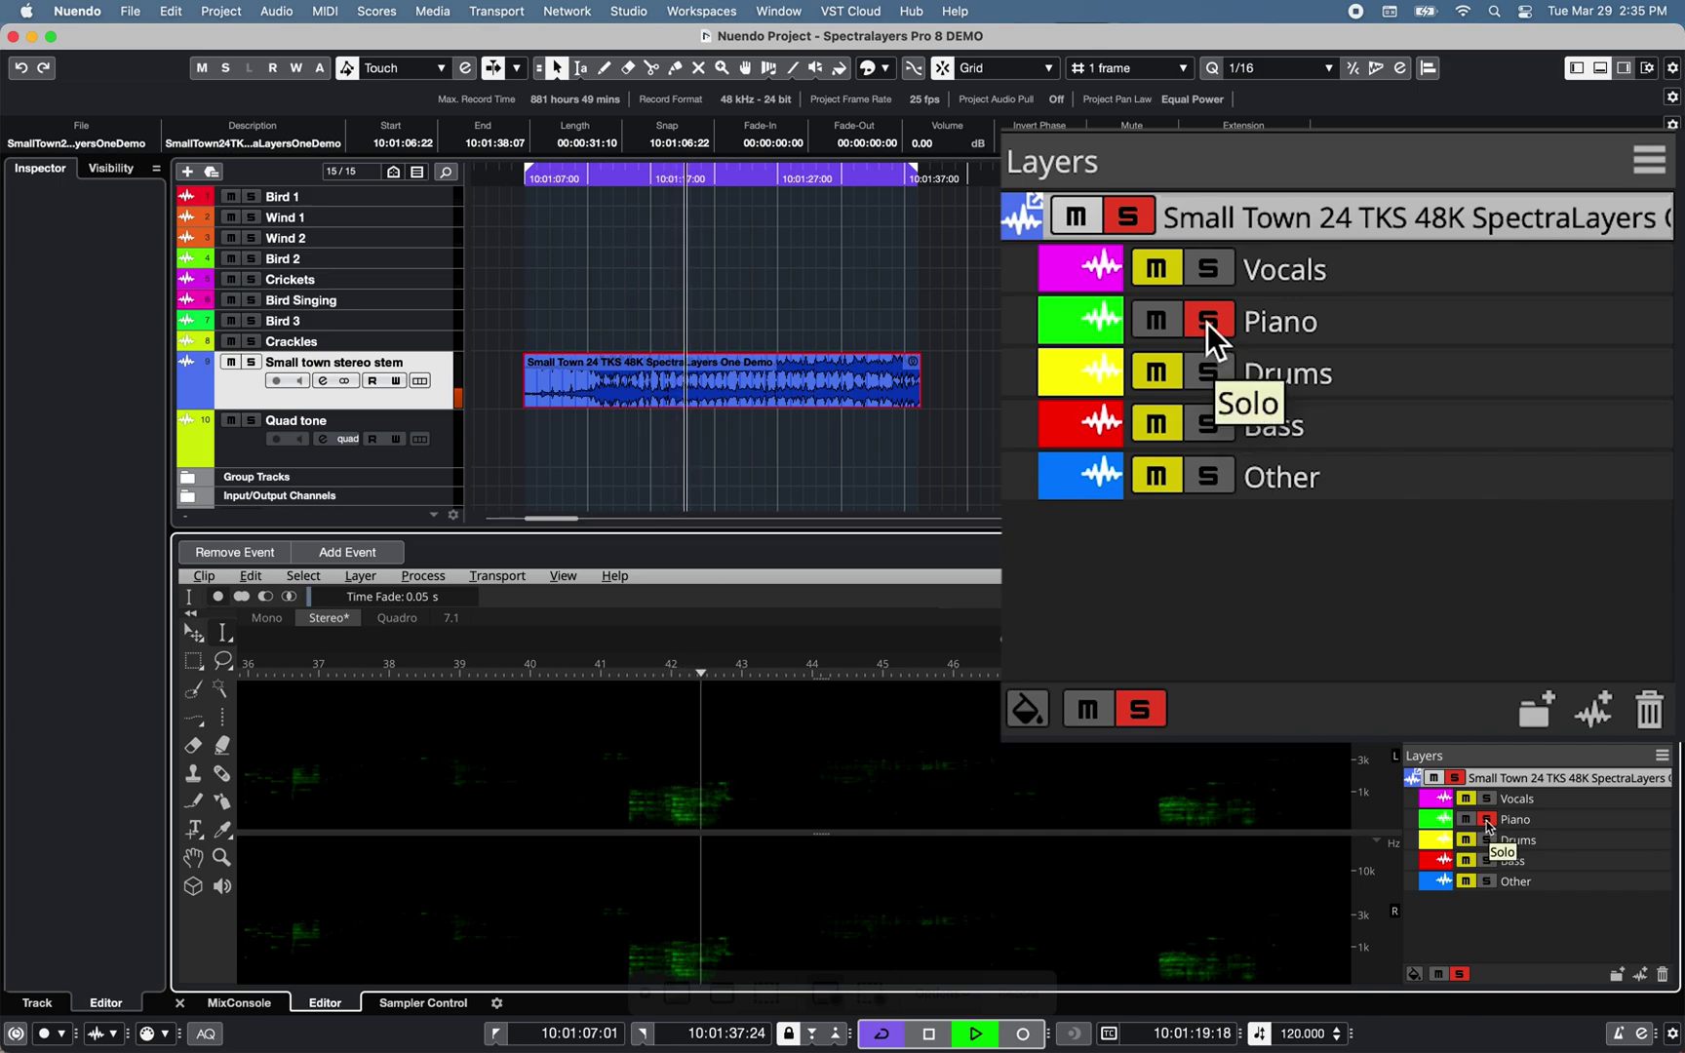
pyautogui.click(1207, 323)
pyautogui.click(1210, 369)
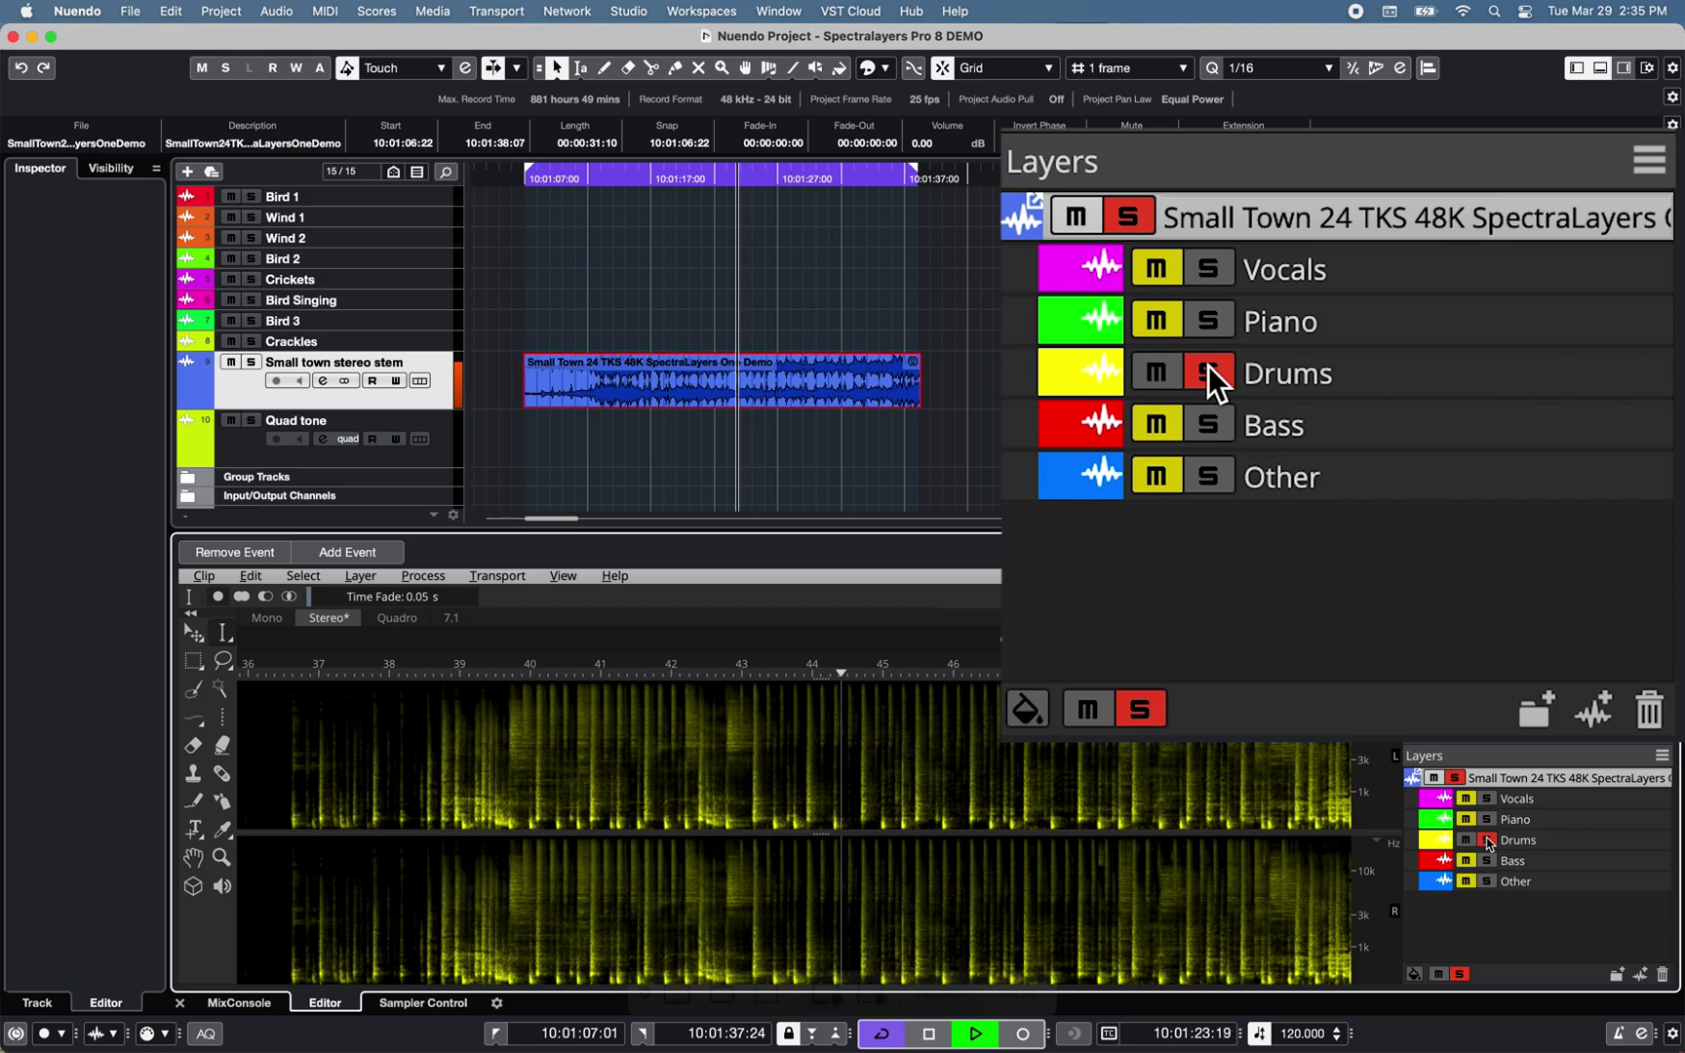
pyautogui.click(1208, 368)
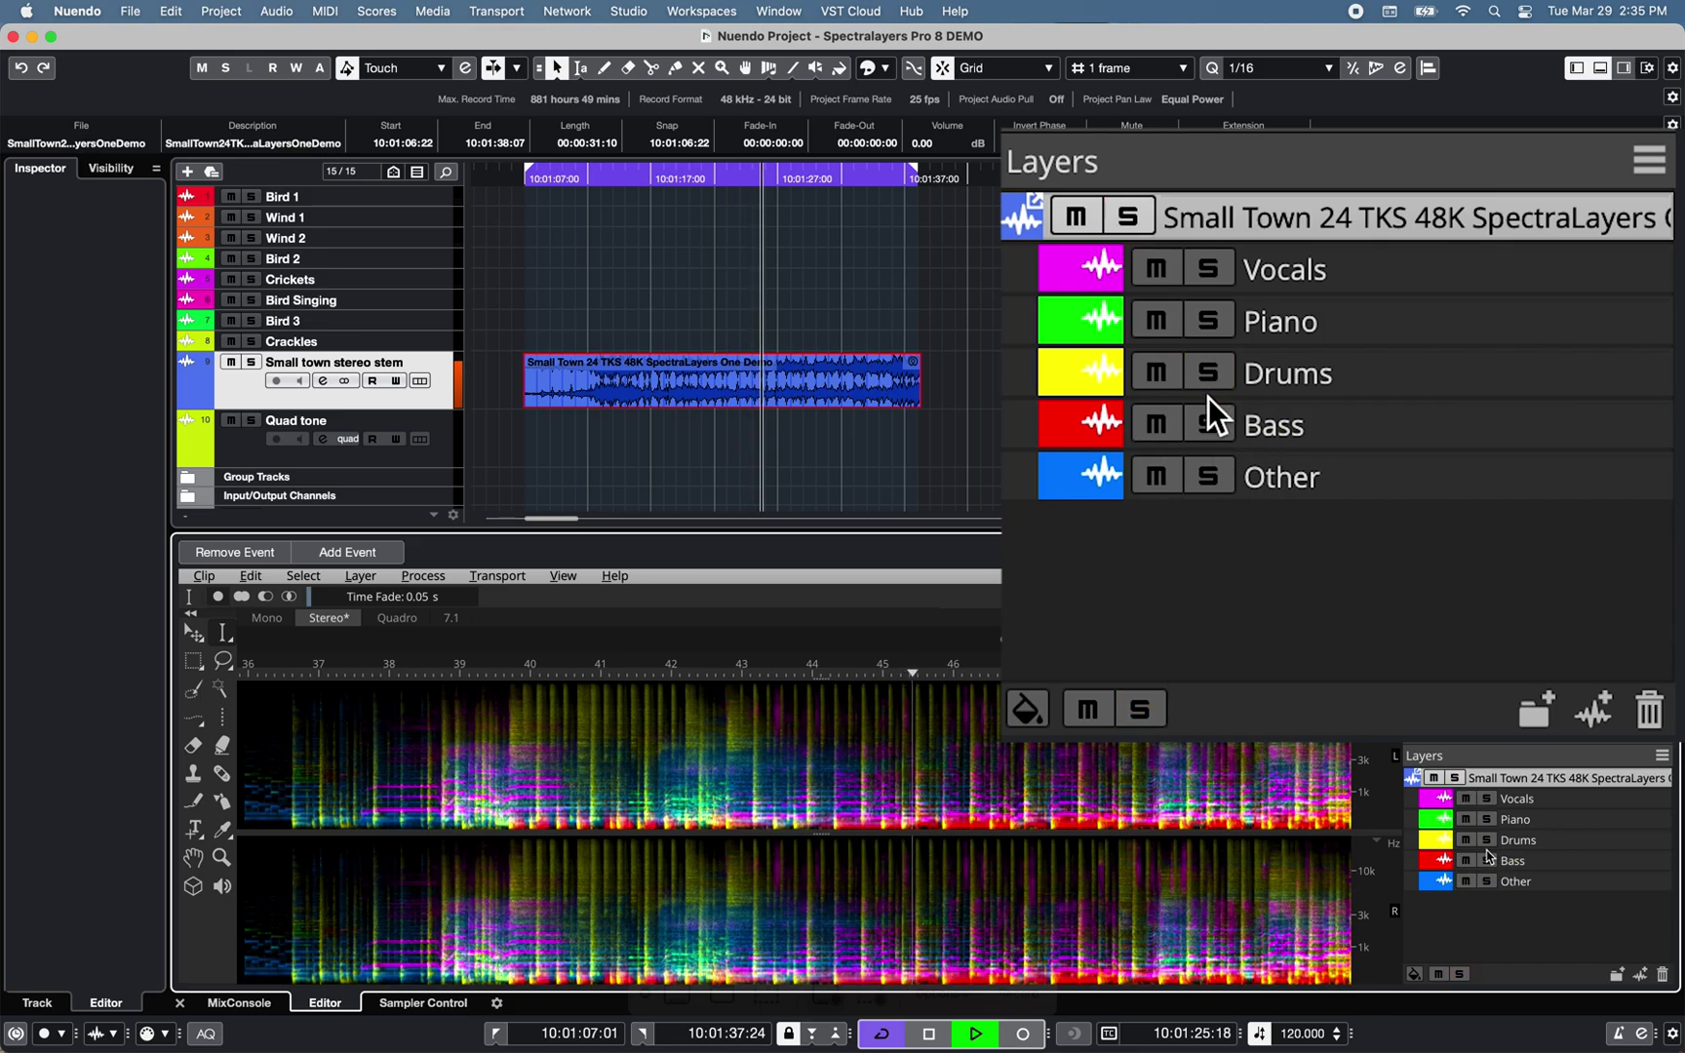
# - Solo and unsolo the Bass and Other stems, then bring up Bird Singing's Layer menu
pyautogui.click(1208, 419)
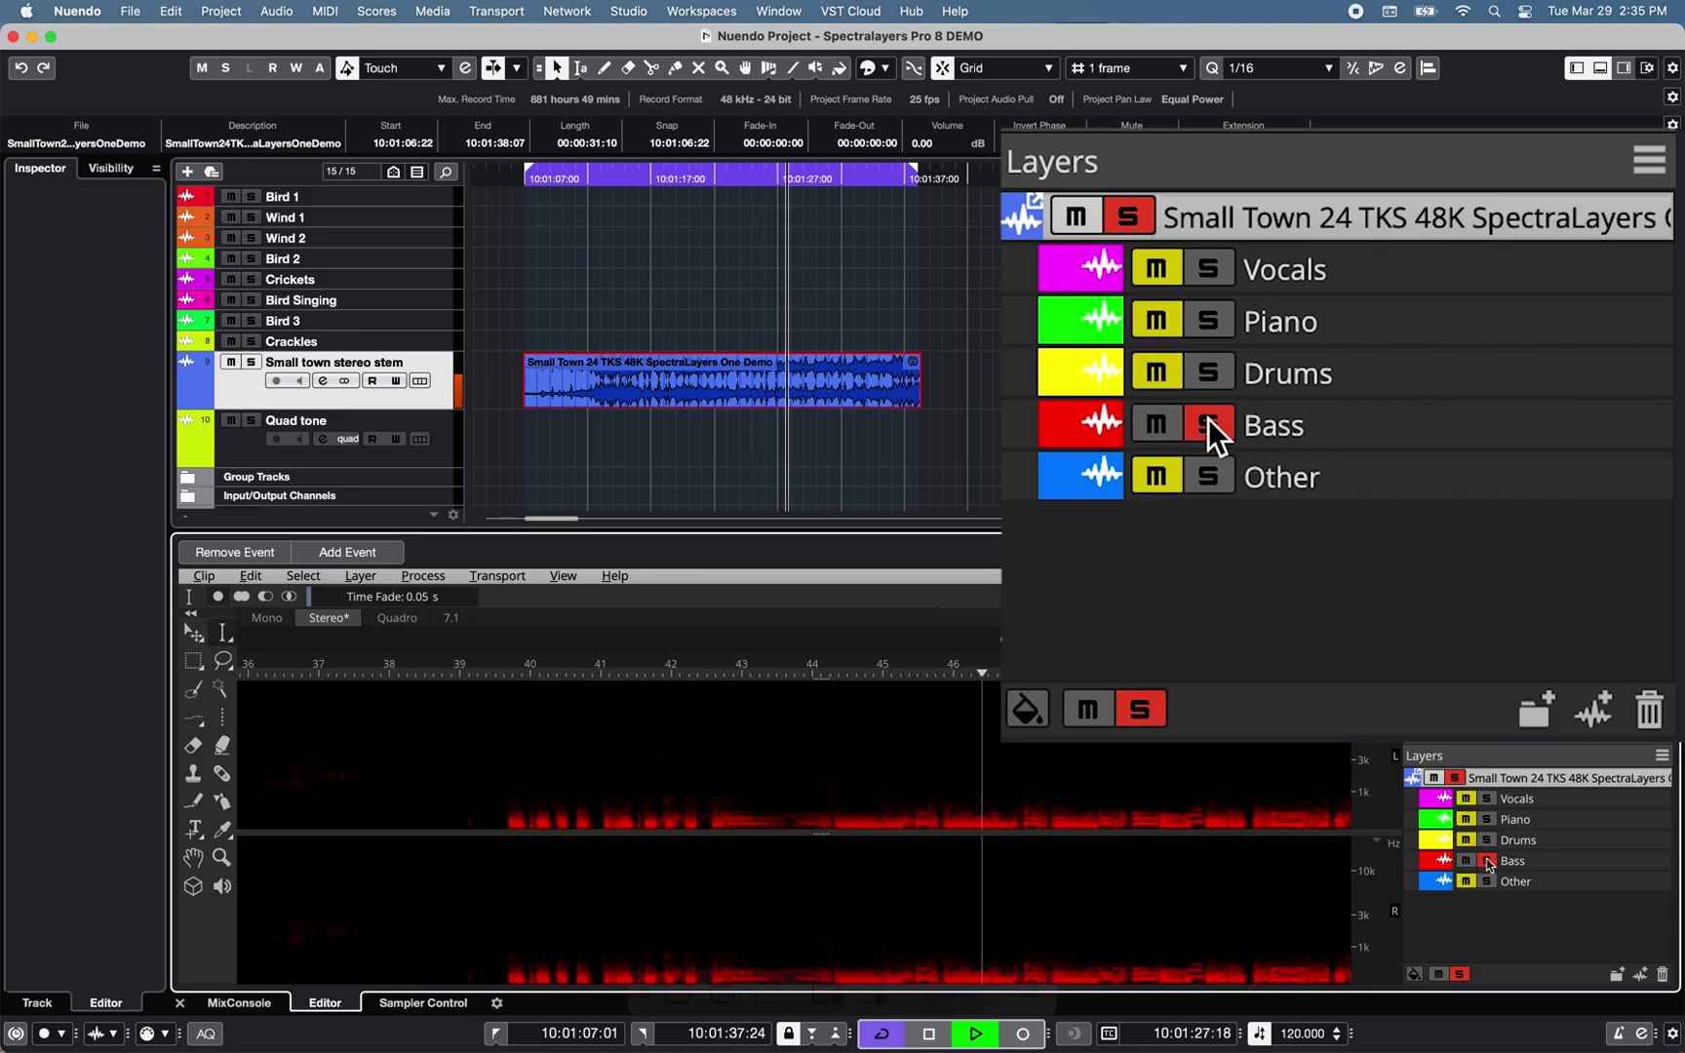
pyautogui.click(1208, 419)
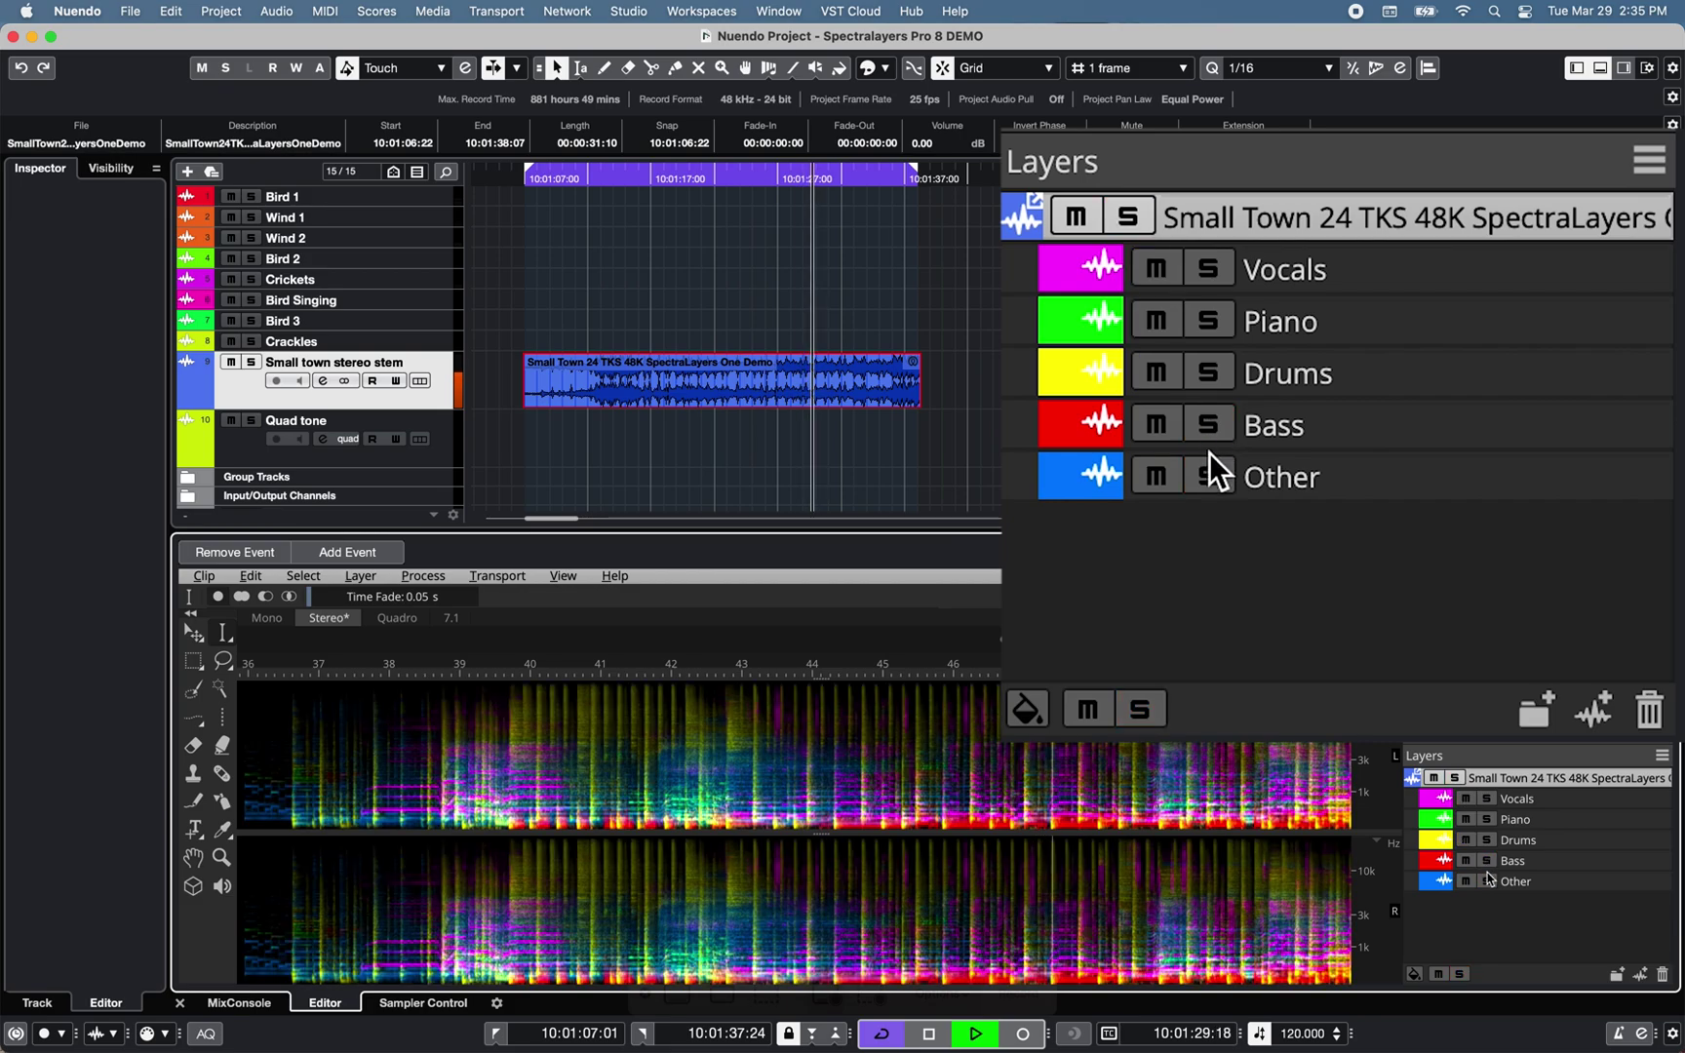
pyautogui.click(1216, 470)
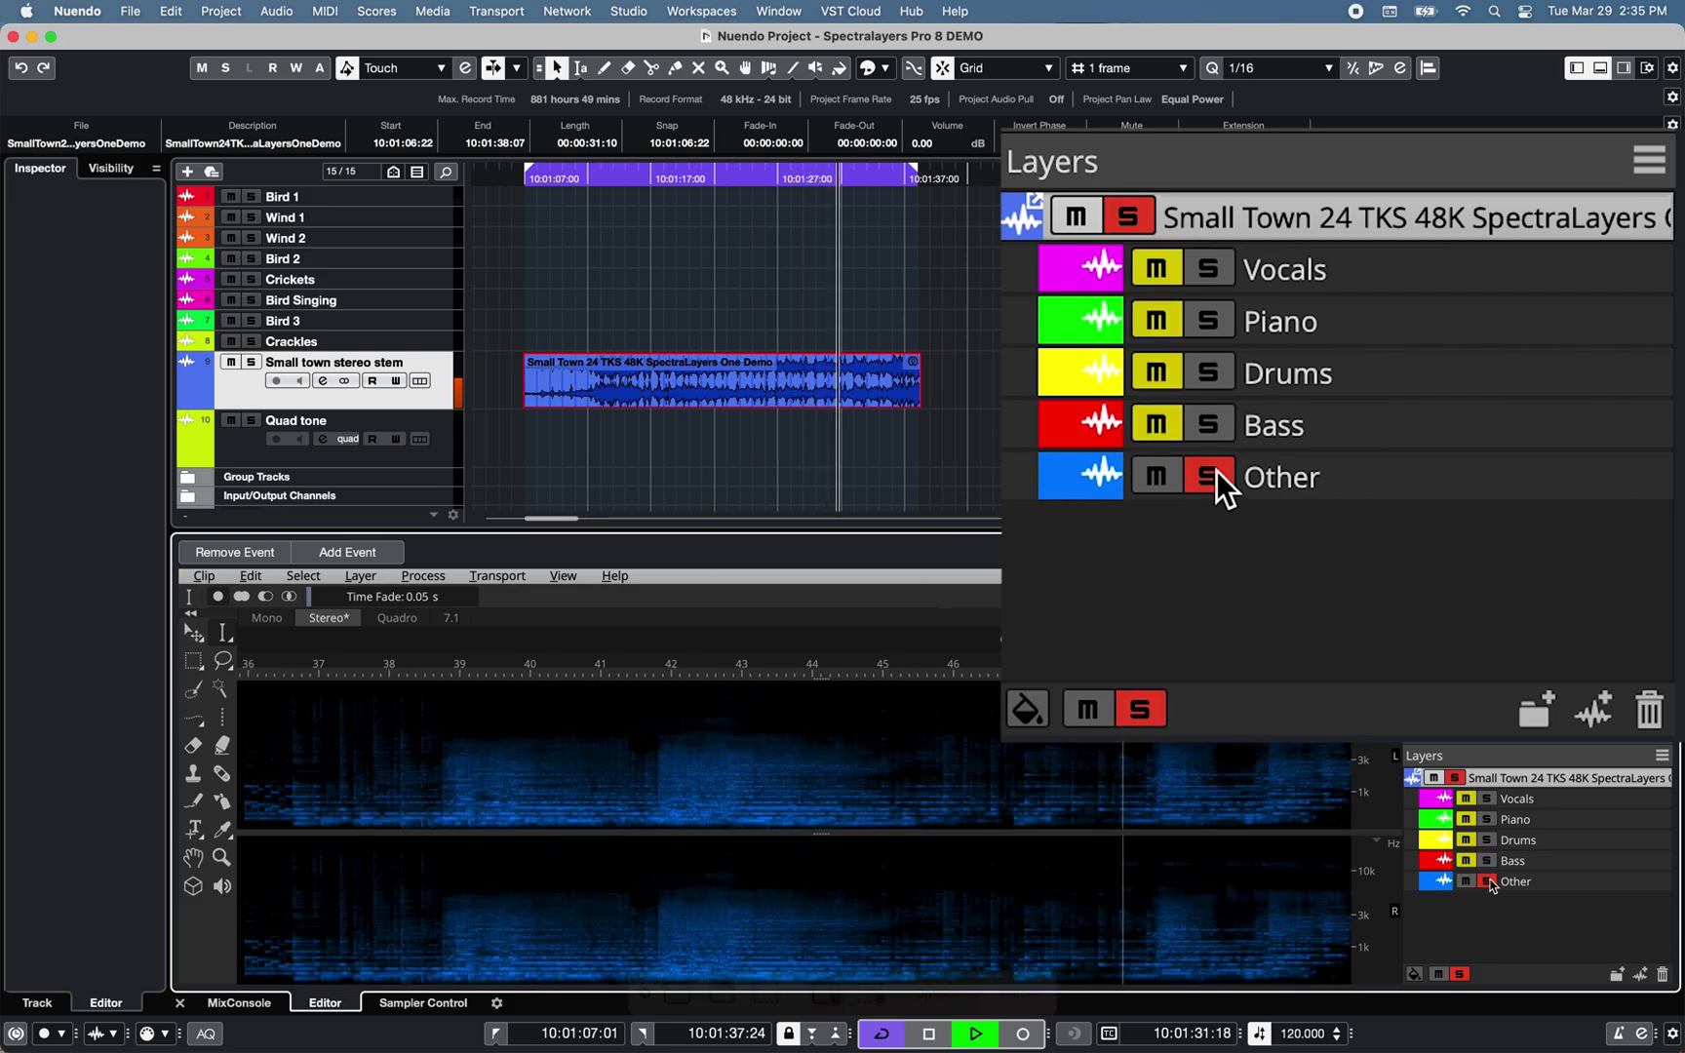
pyautogui.click(1210, 472)
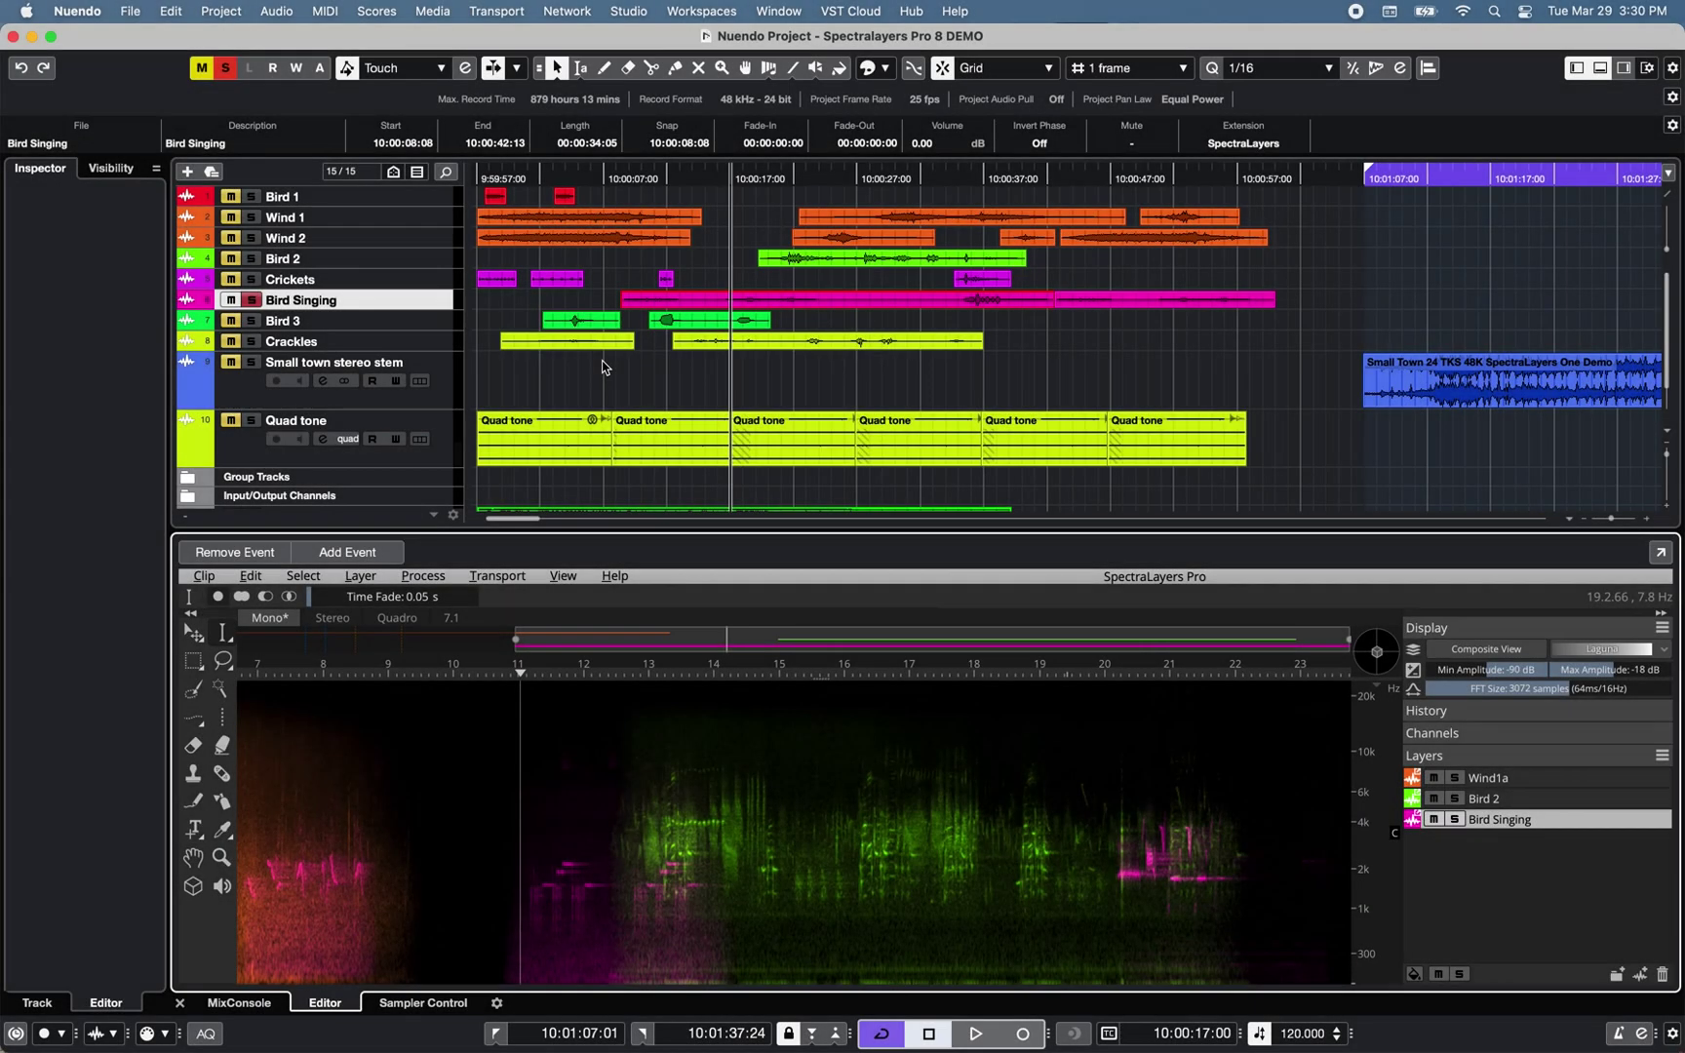
pyautogui.click(360, 577)
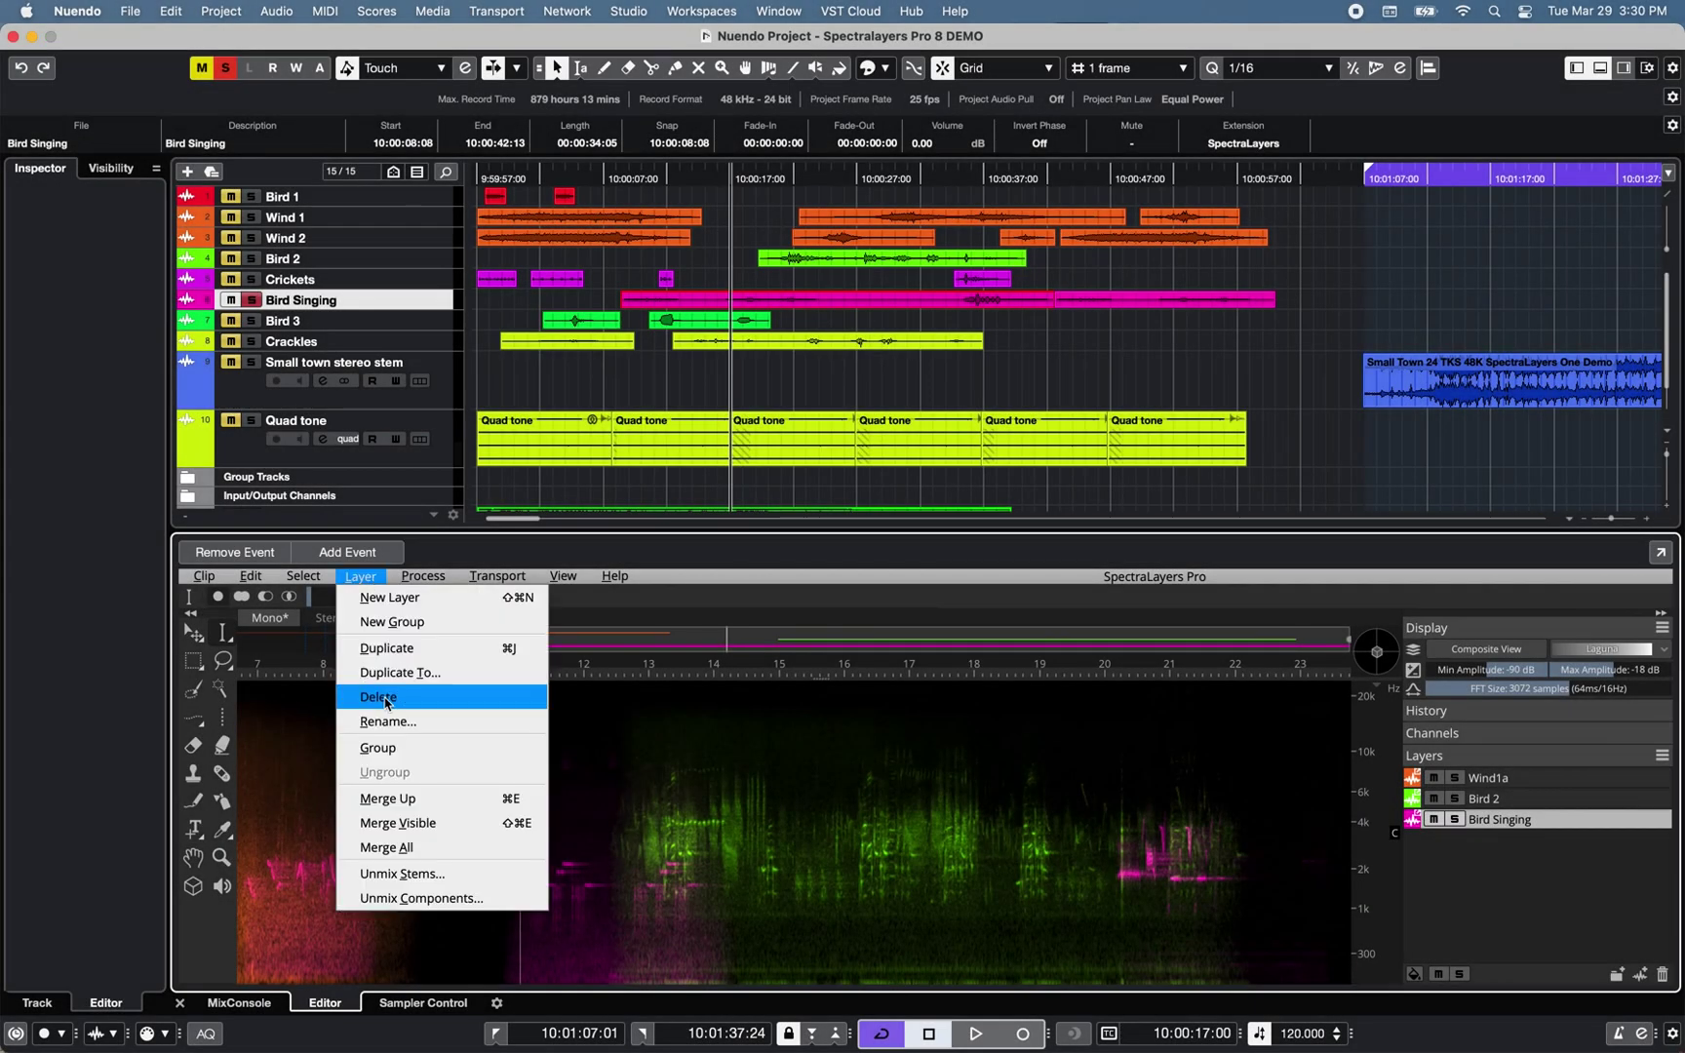
# - Unmix Bird Singing into Tonal, Transient and Noise layers with Reconstruct hidden noise enabled
pyautogui.click(417, 899)
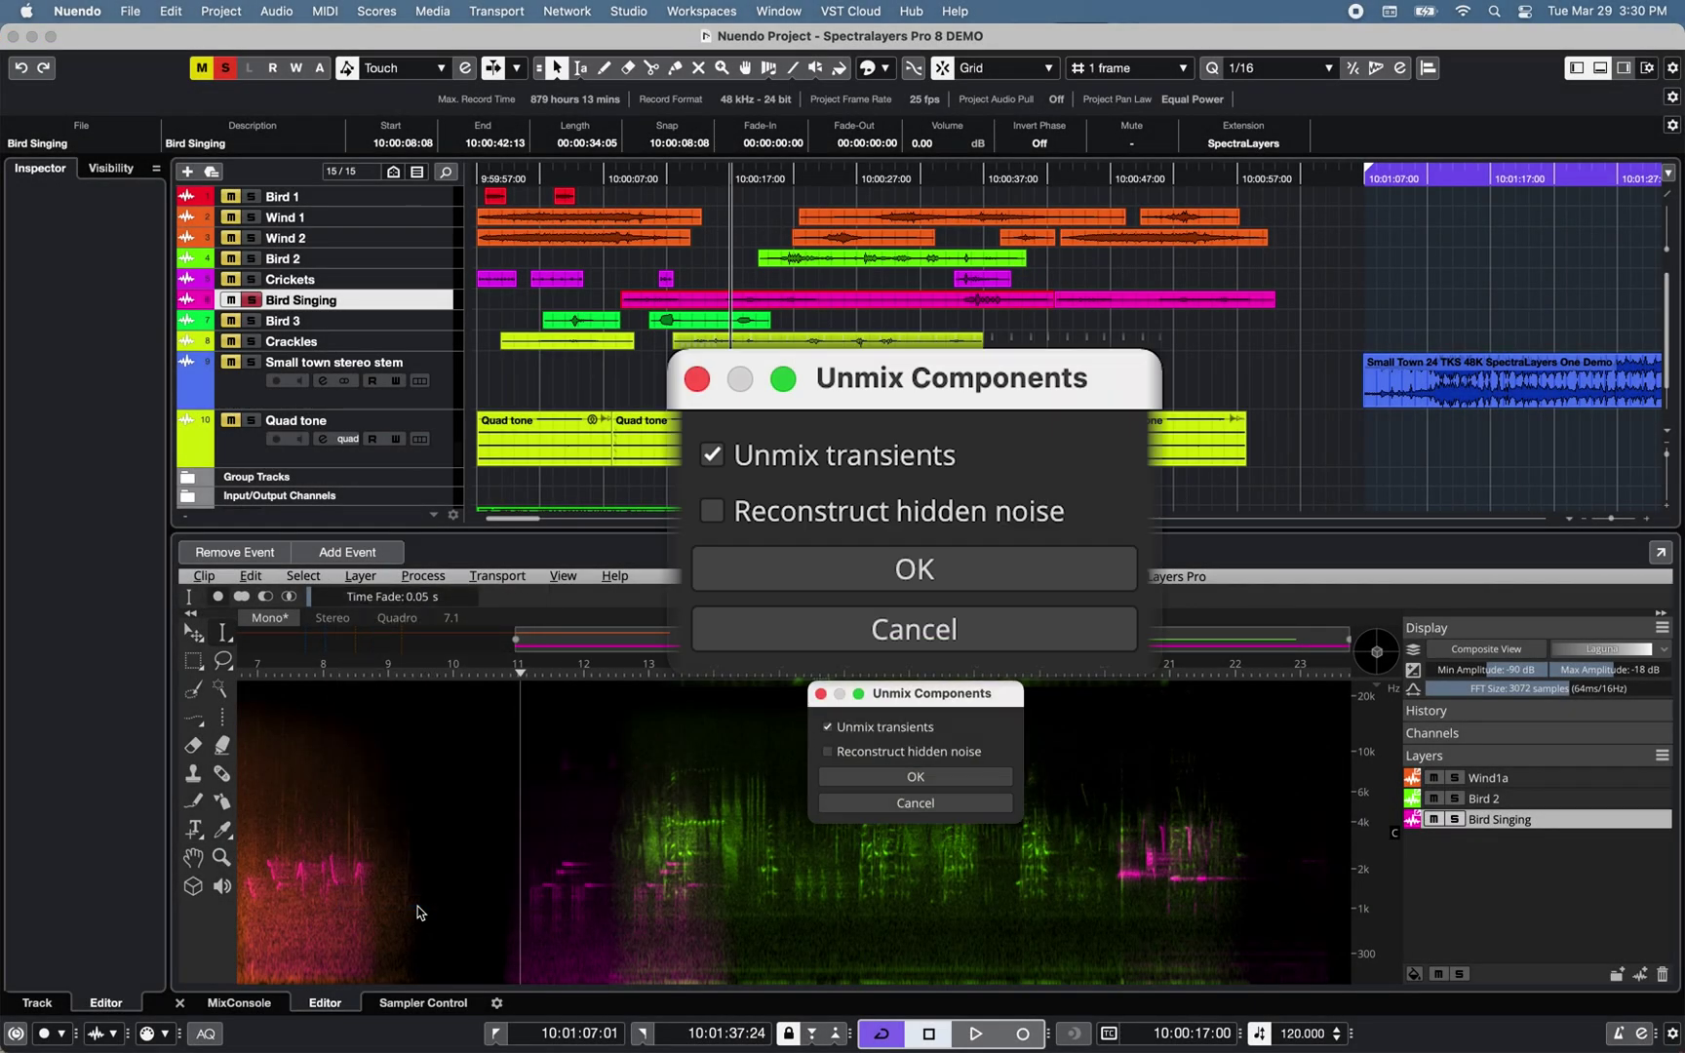
pyautogui.click(829, 756)
pyautogui.click(867, 777)
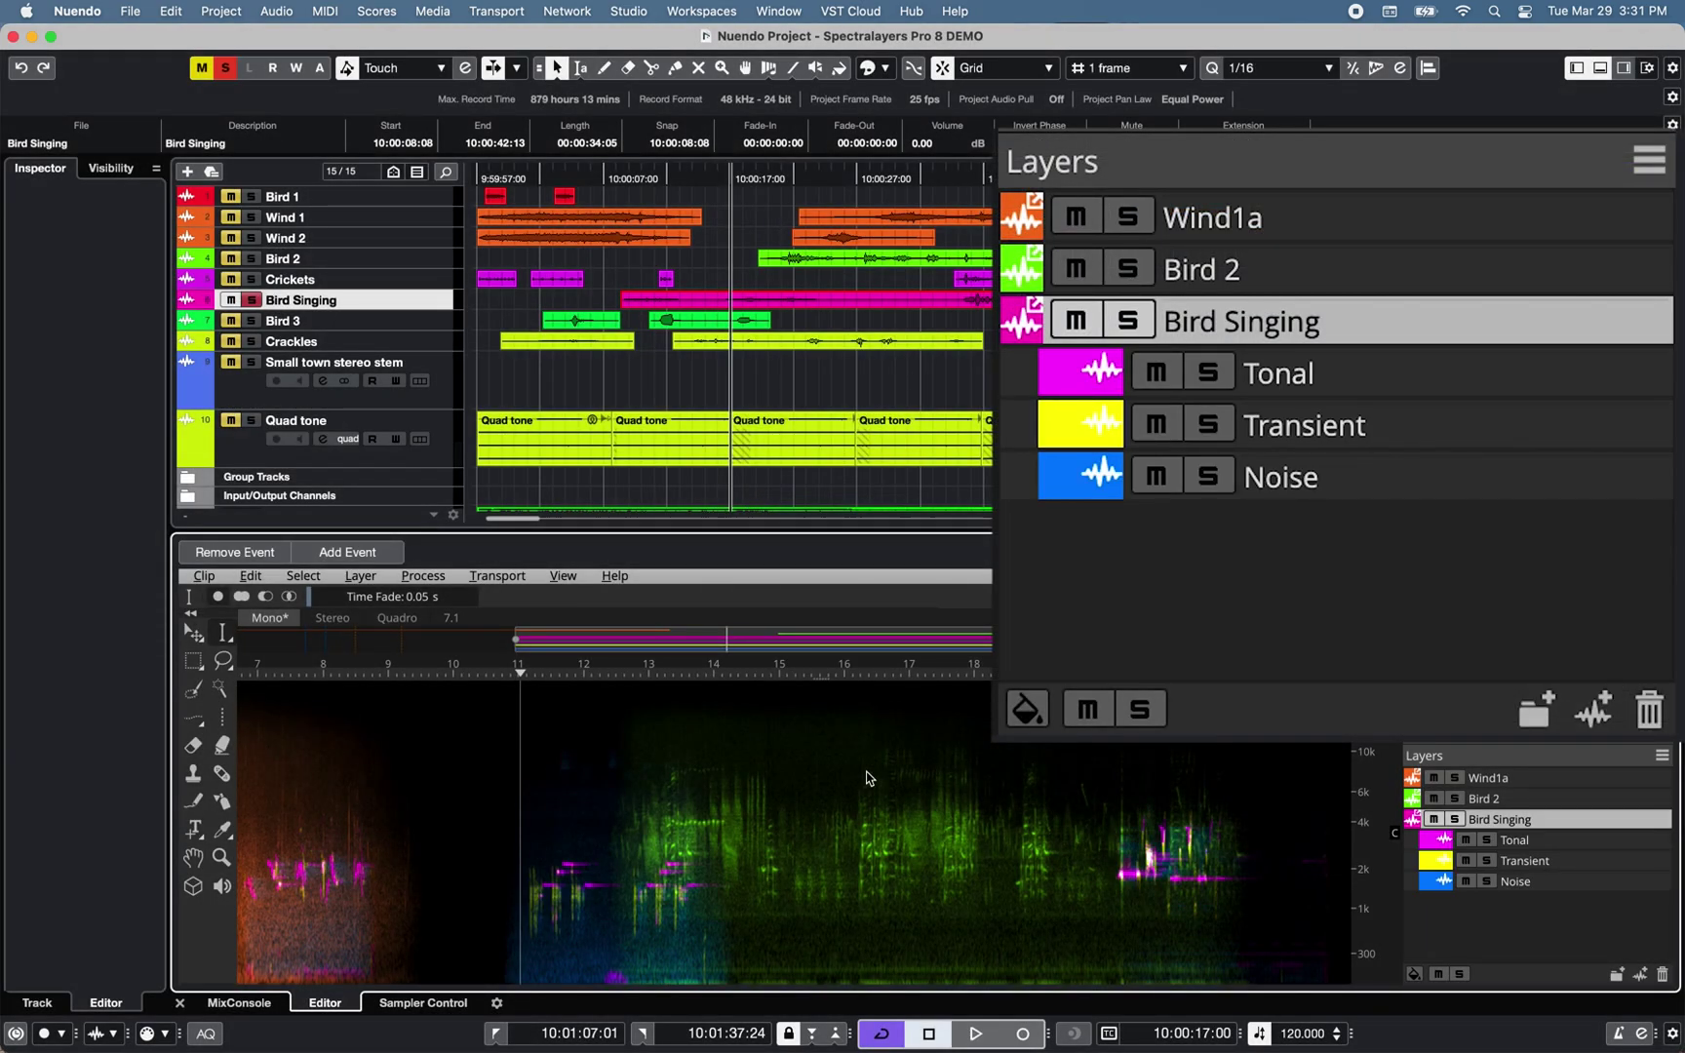
pyautogui.press('space')
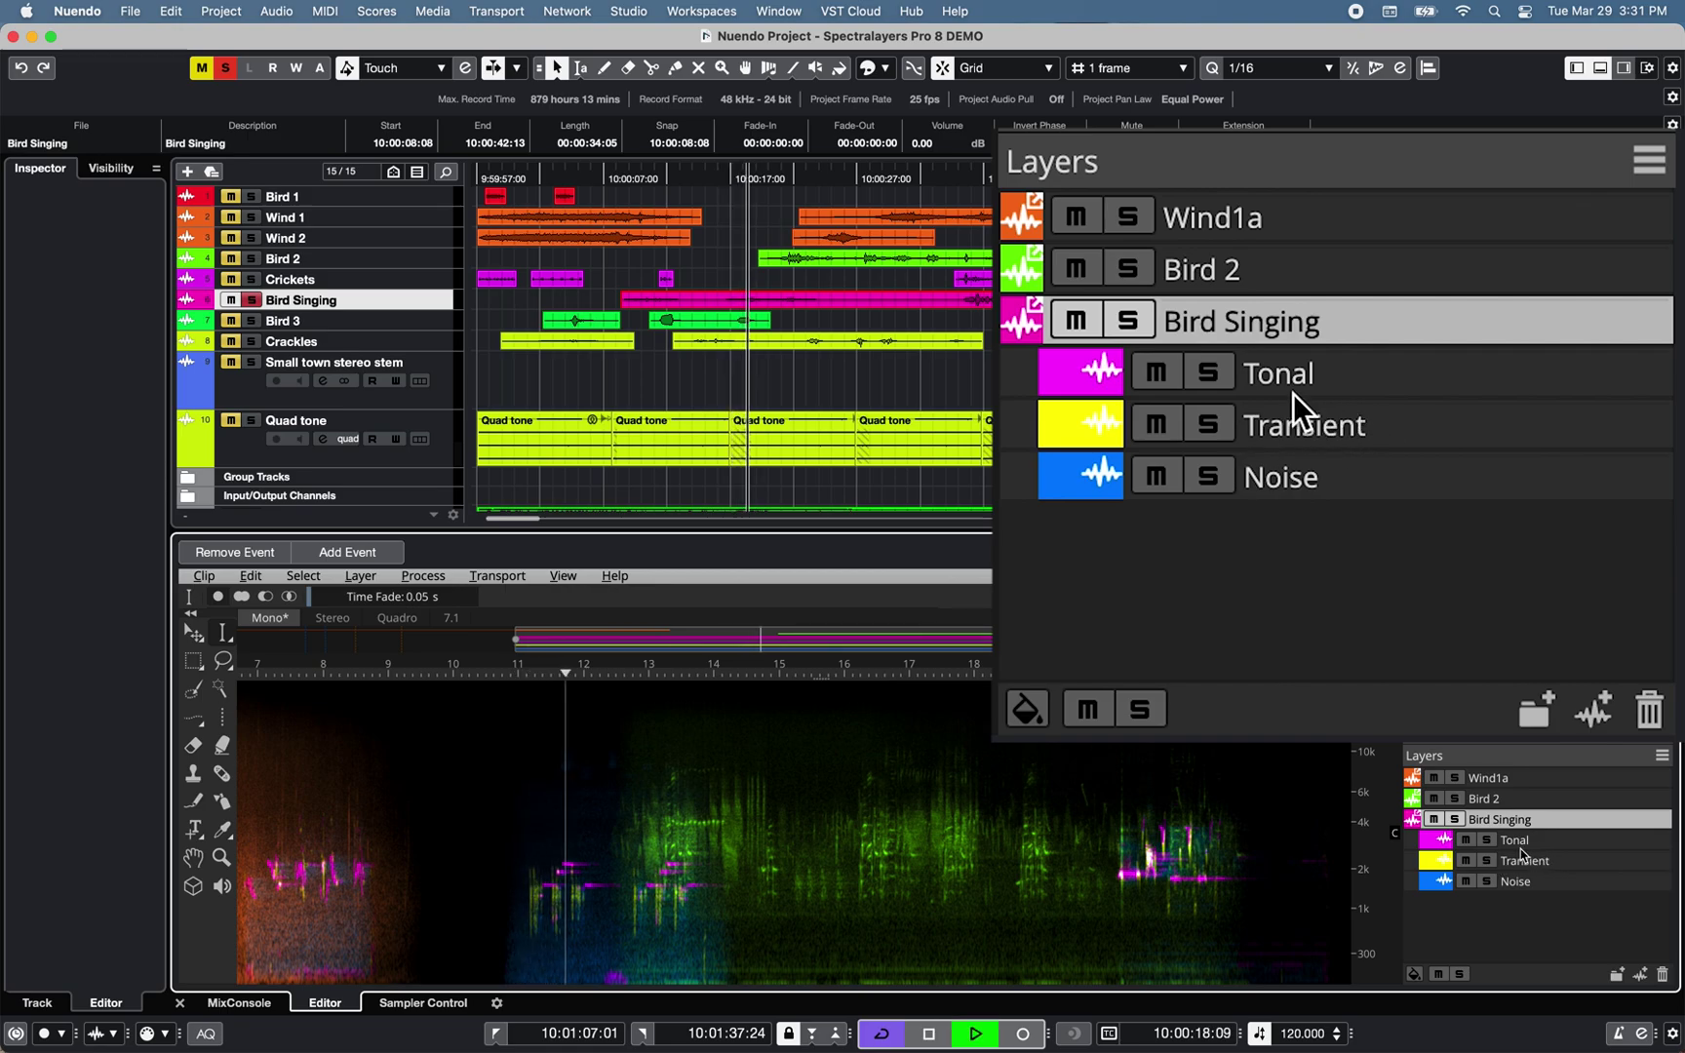
pyautogui.press('space')
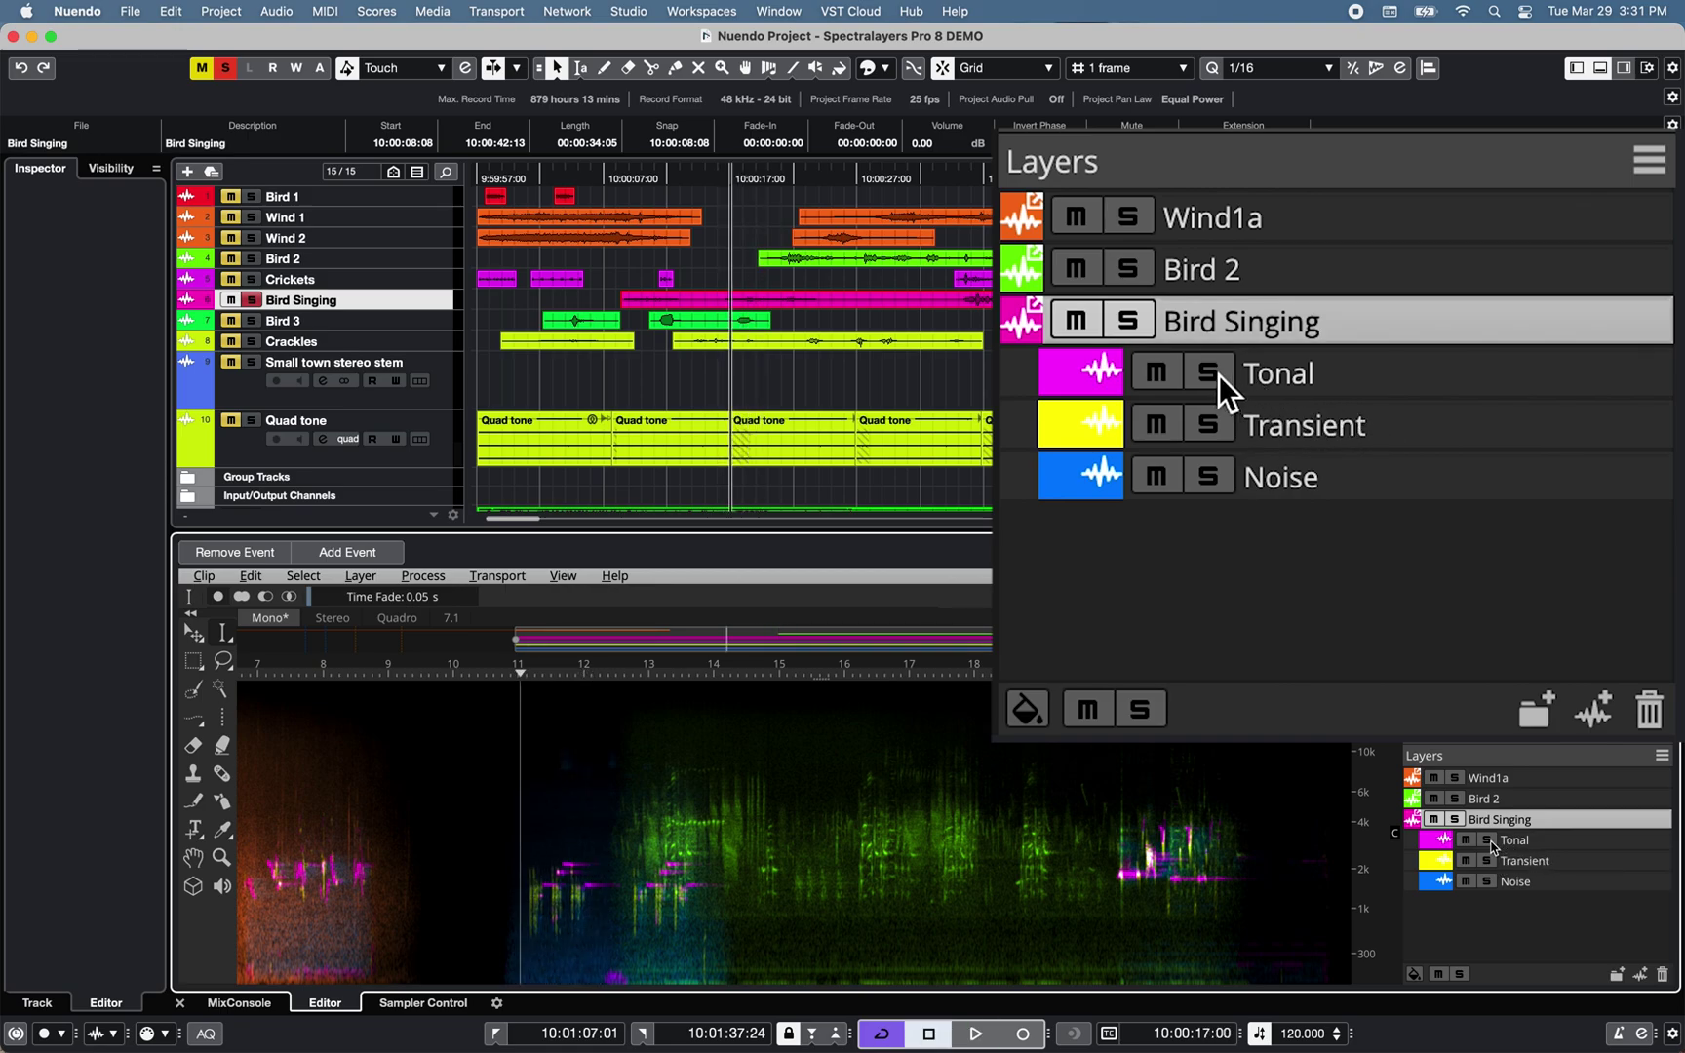
pyautogui.click(1209, 373)
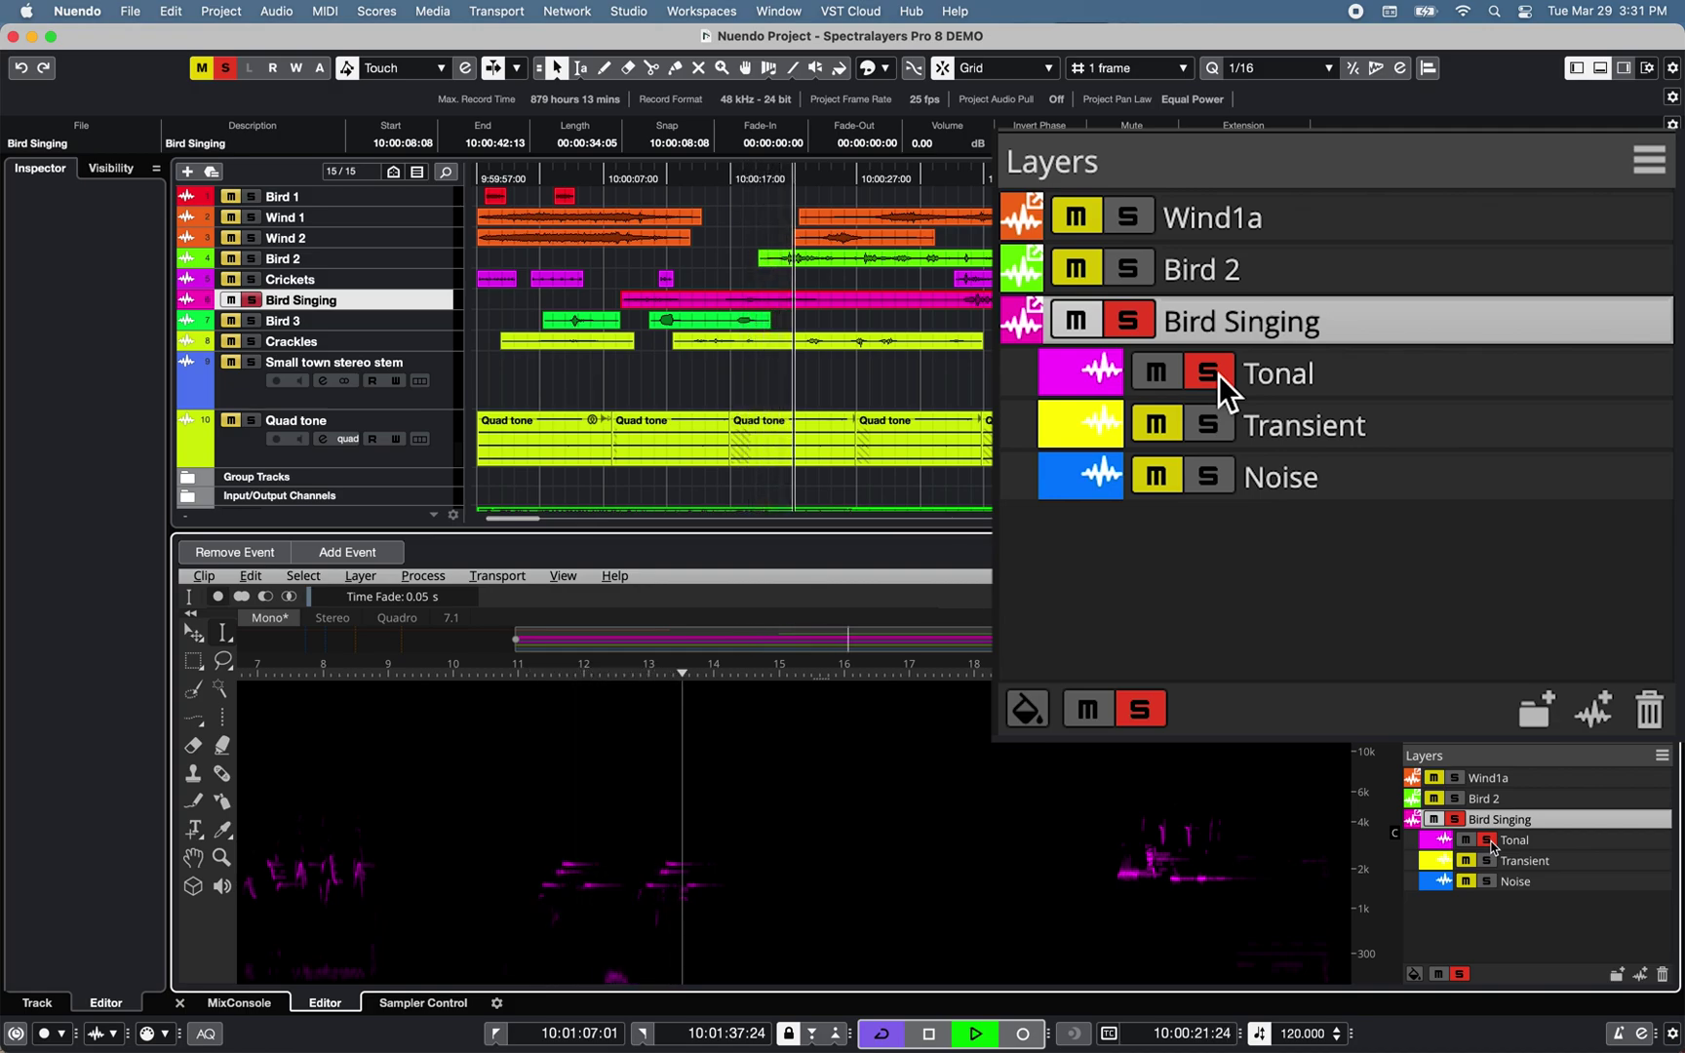
pyautogui.press('space')
pyautogui.click(1219, 374)
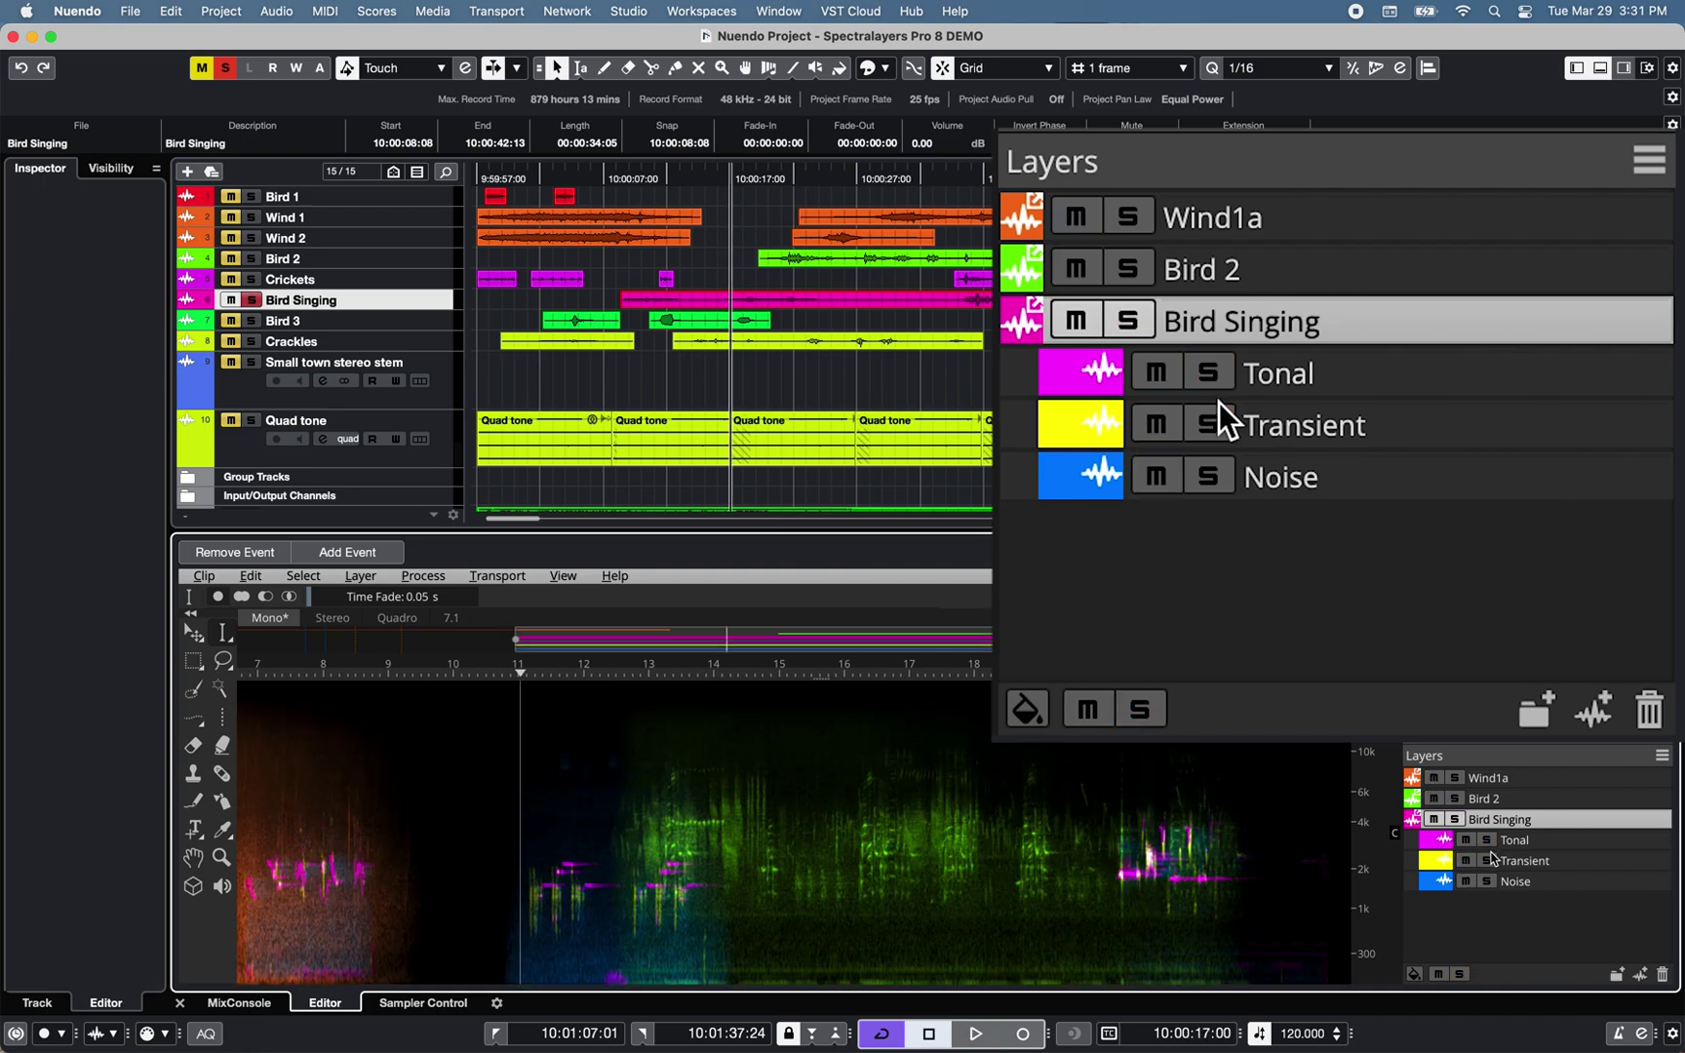
pyautogui.click(1219, 409)
pyautogui.press('space')
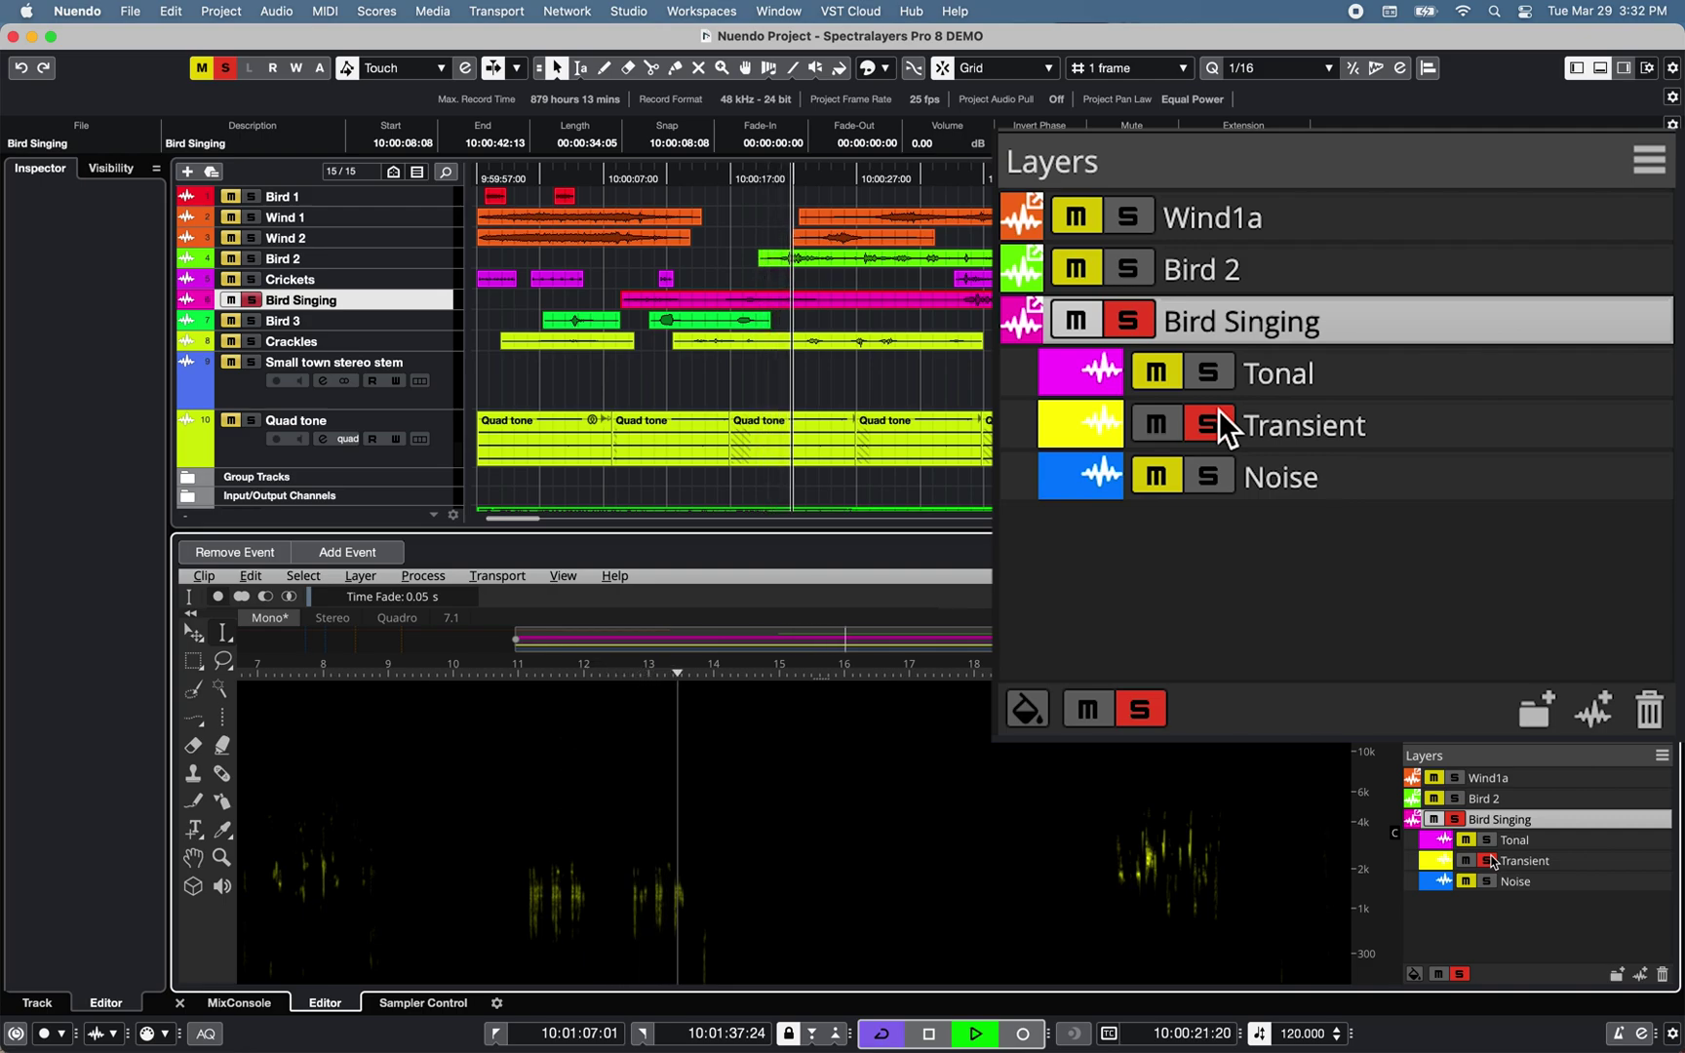
pyautogui.press('space')
pyautogui.click(1219, 420)
pyautogui.click(1219, 477)
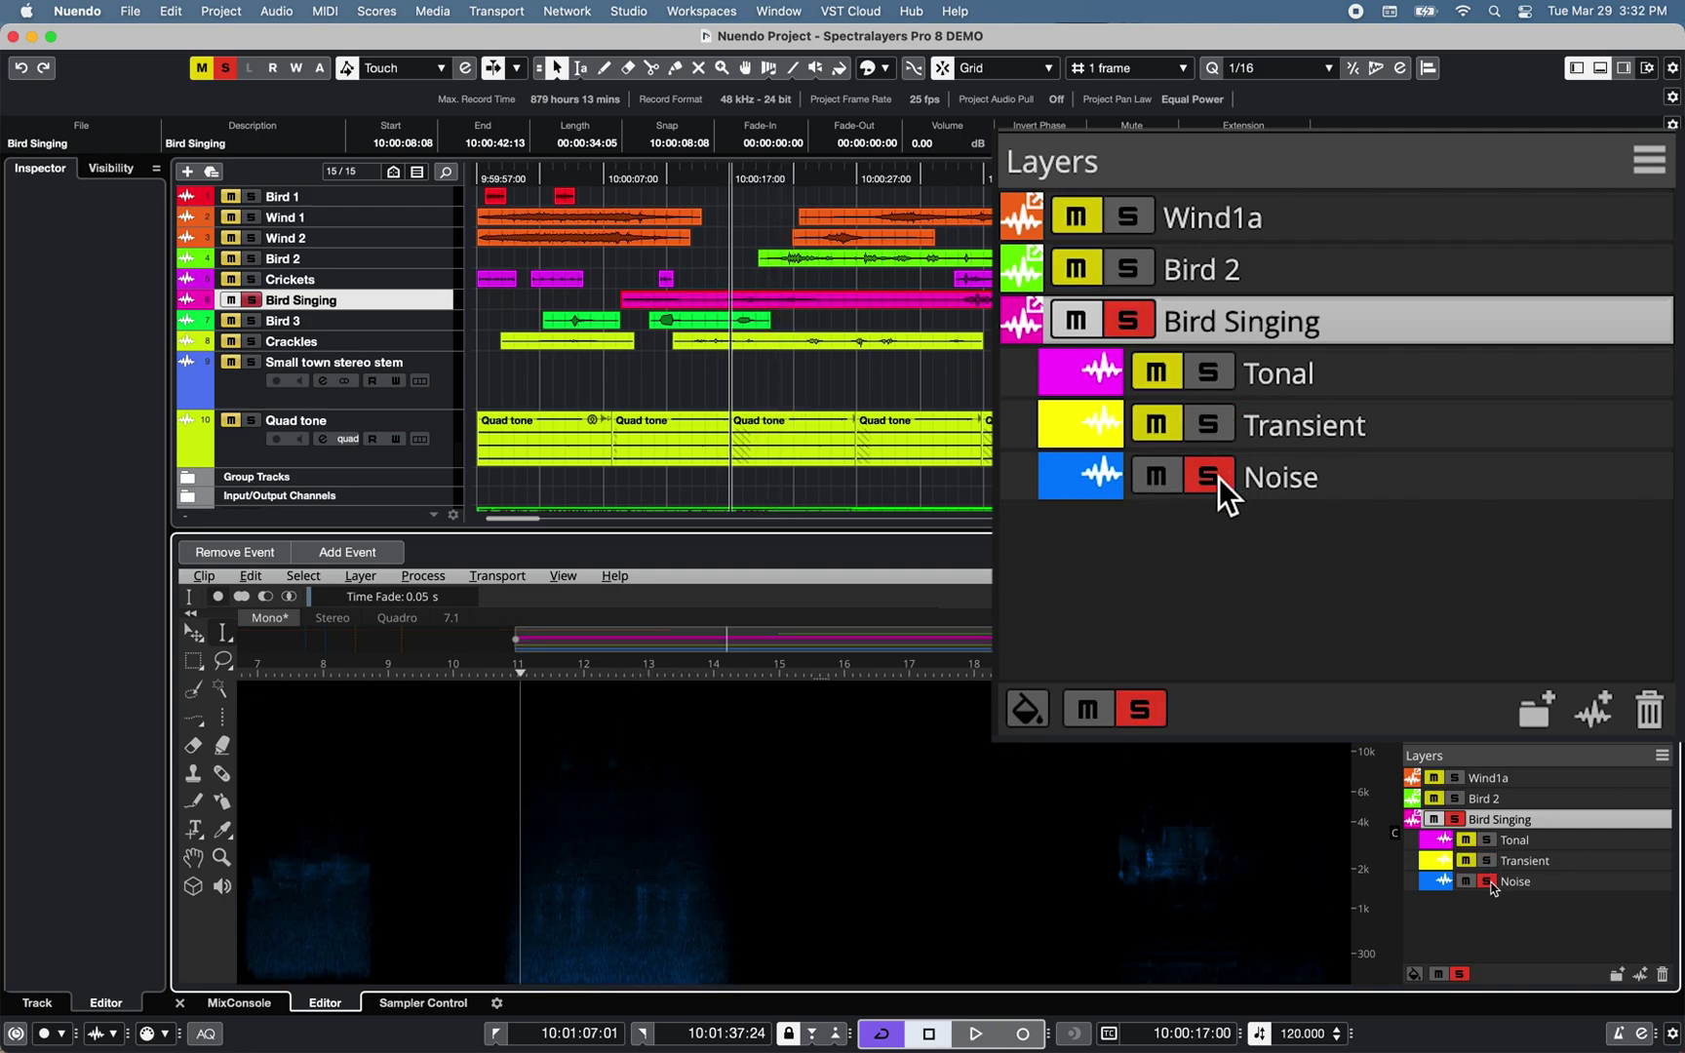
pyautogui.press('space')
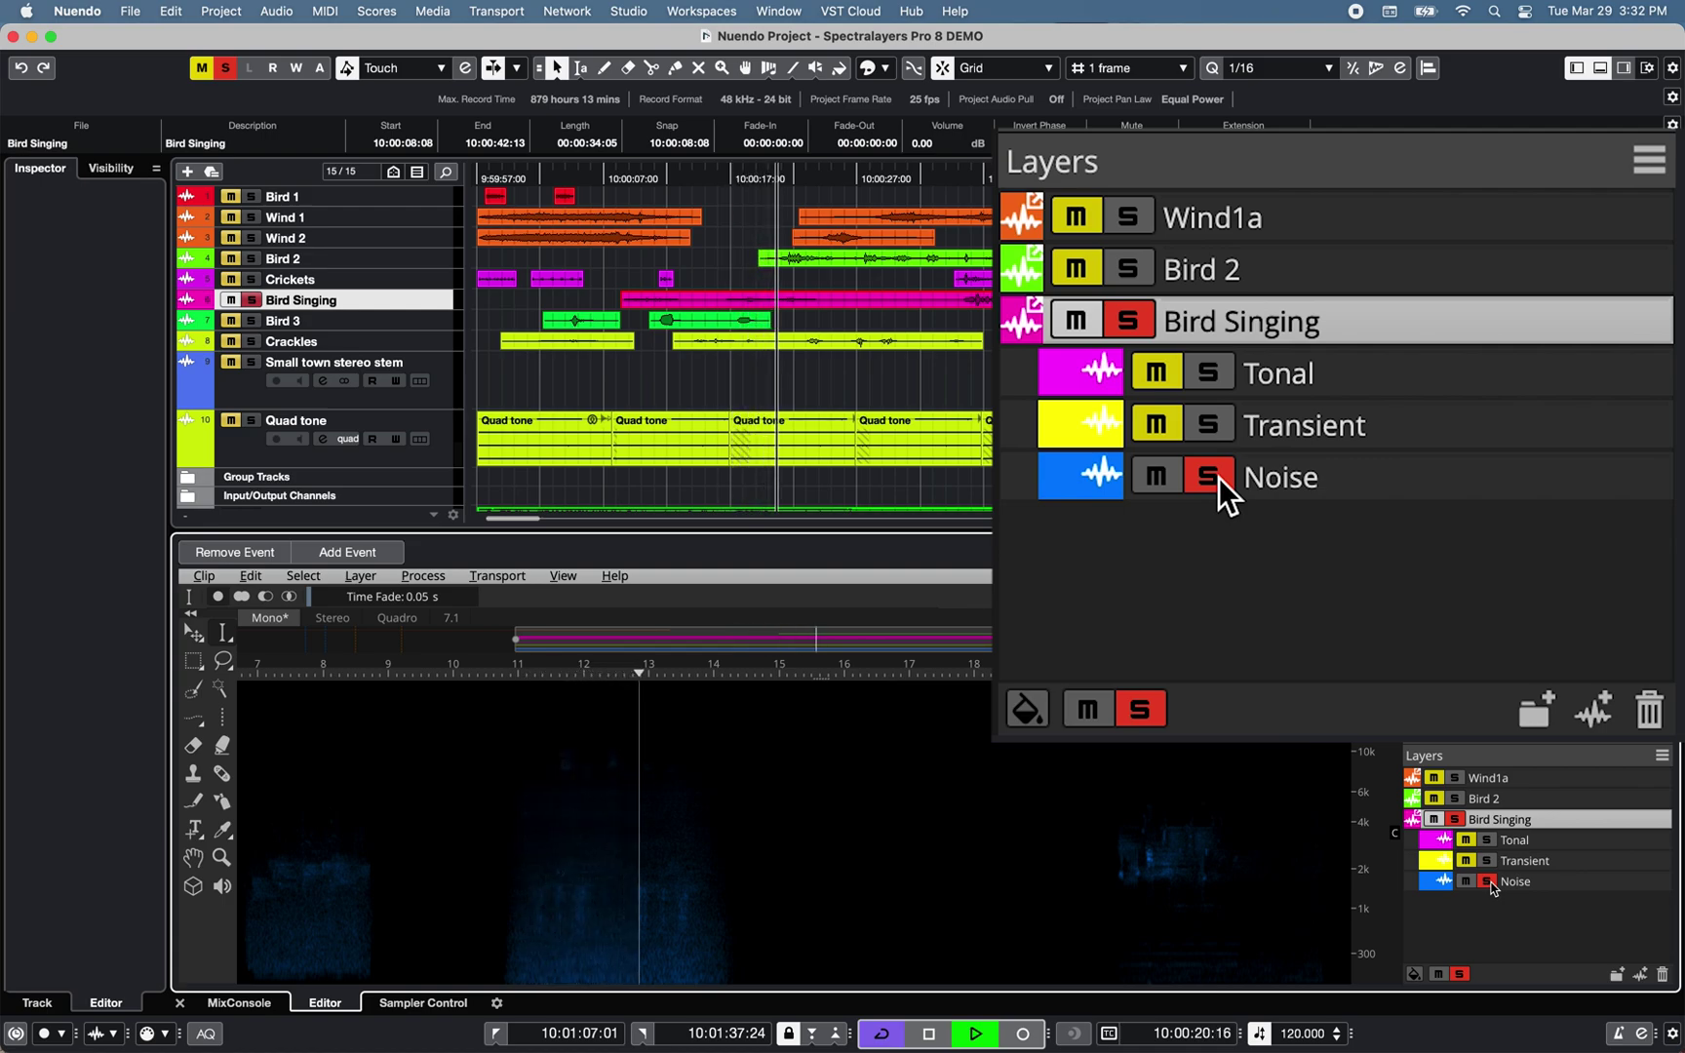
pyautogui.click(1219, 477)
pyautogui.press('space')
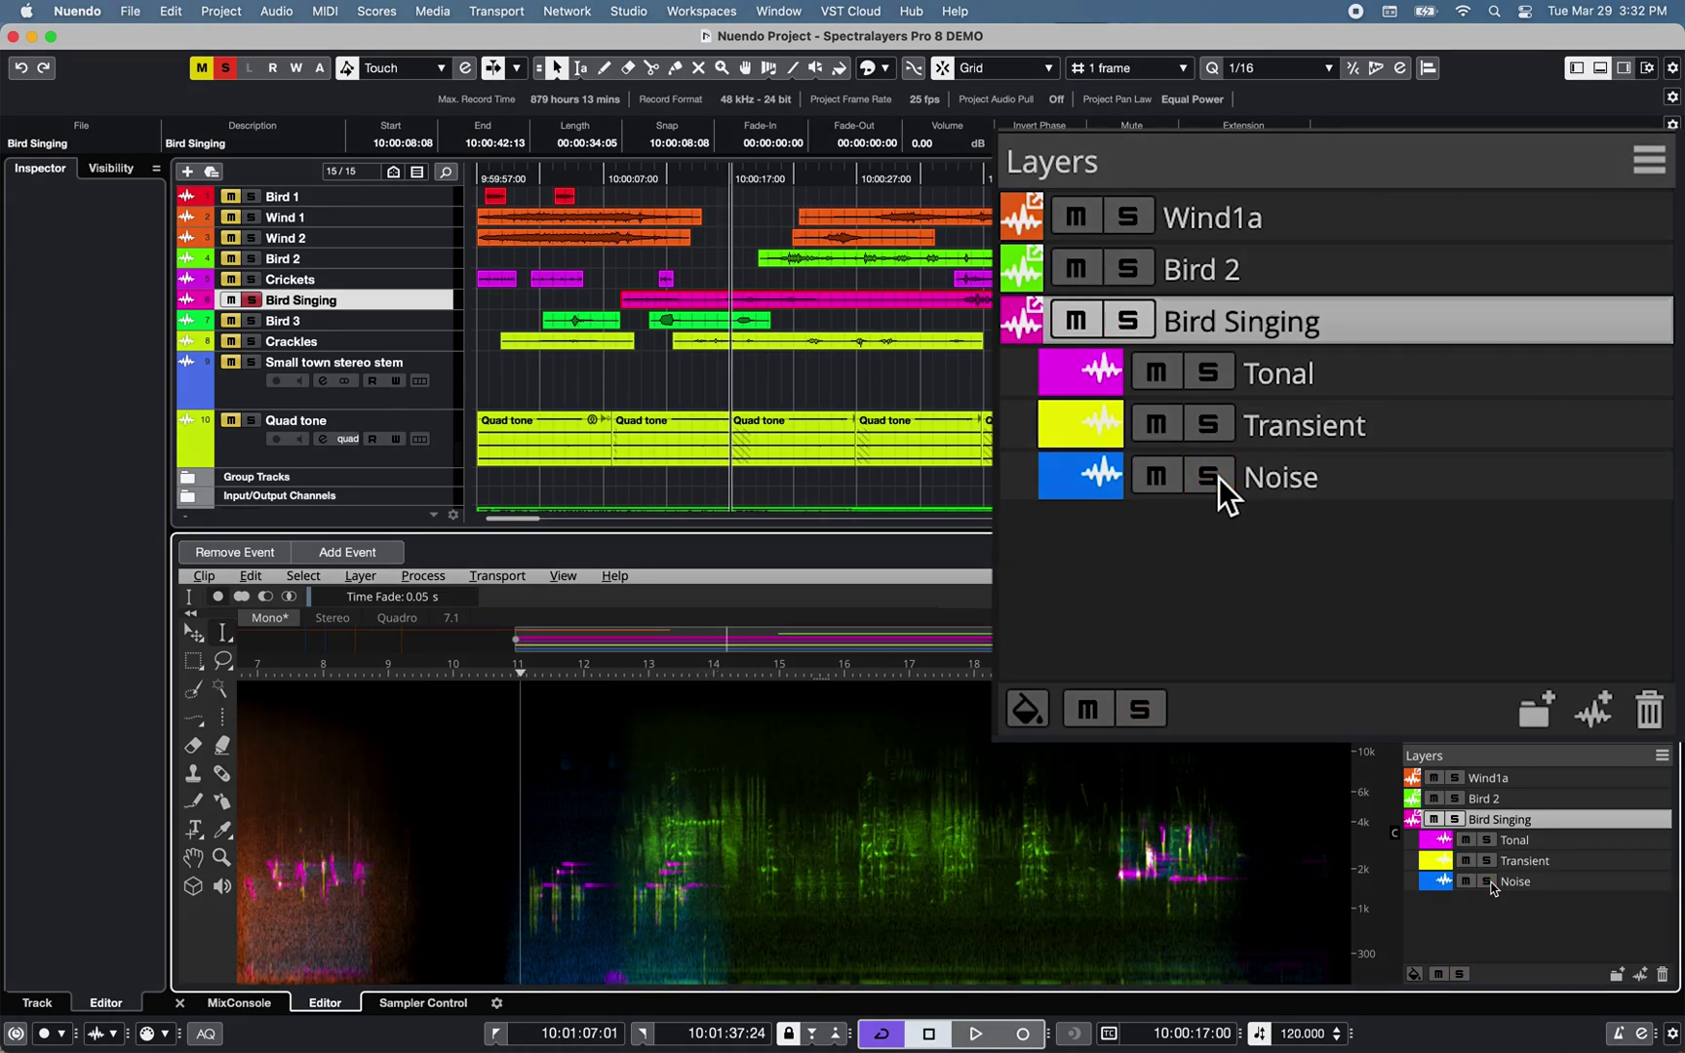